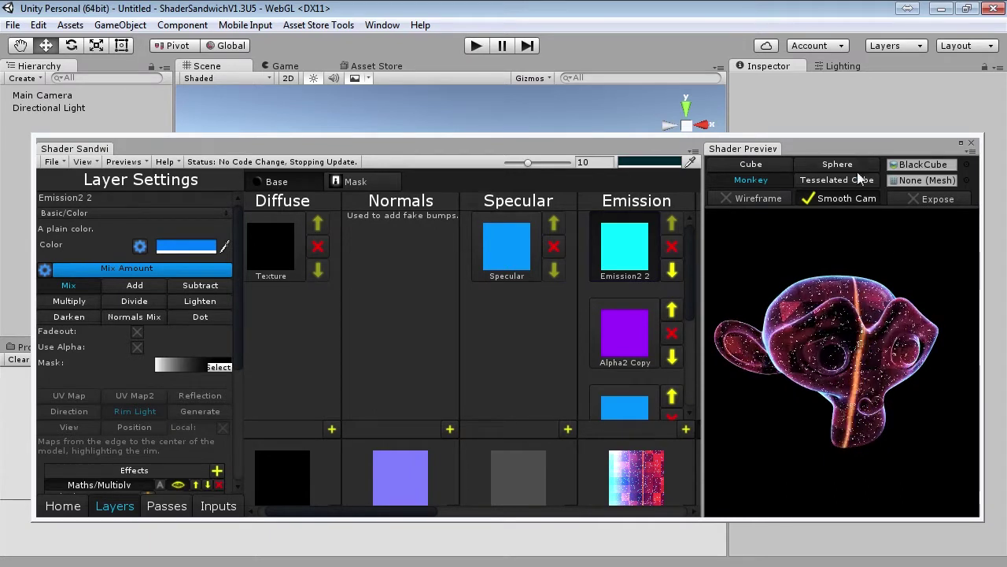
# Orbit the monkey preview to examine the finished galaxy-style shader from several angles
pyautogui.moveTo(836, 337); pyautogui.dragTo(863, 301)
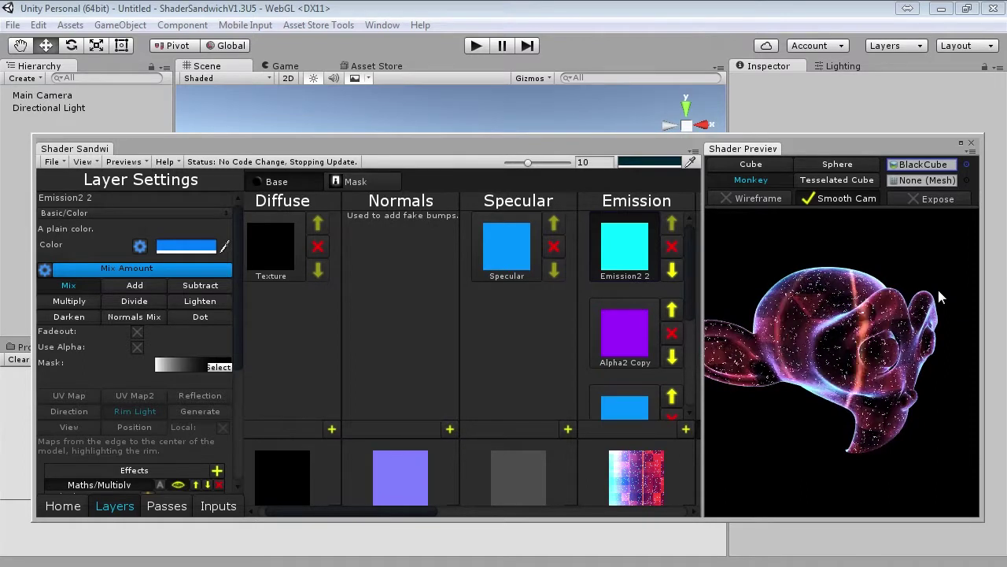
pyautogui.moveTo(896, 283); pyautogui.dragTo(938, 288)
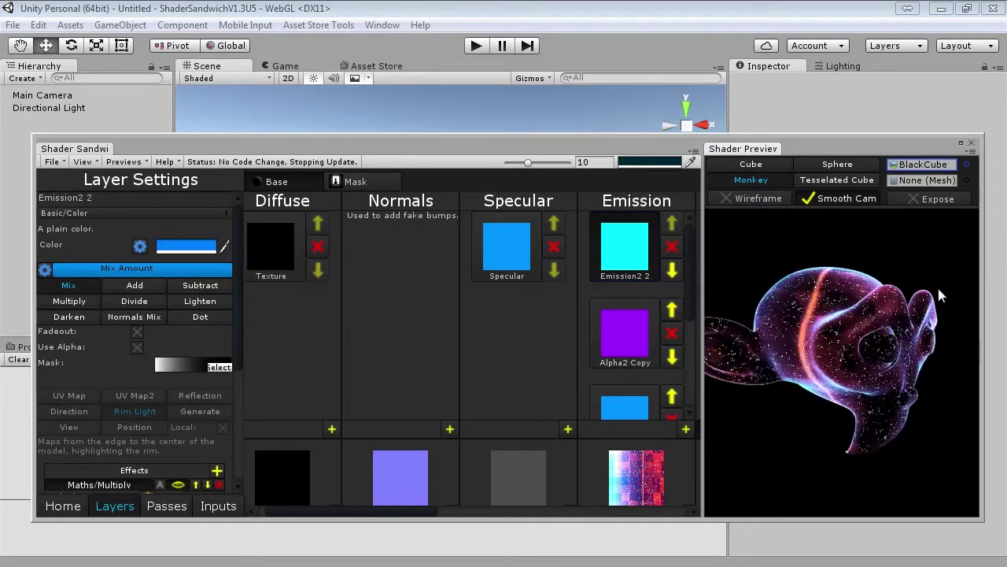
pyautogui.moveTo(935, 337); pyautogui.dragTo(903, 305)
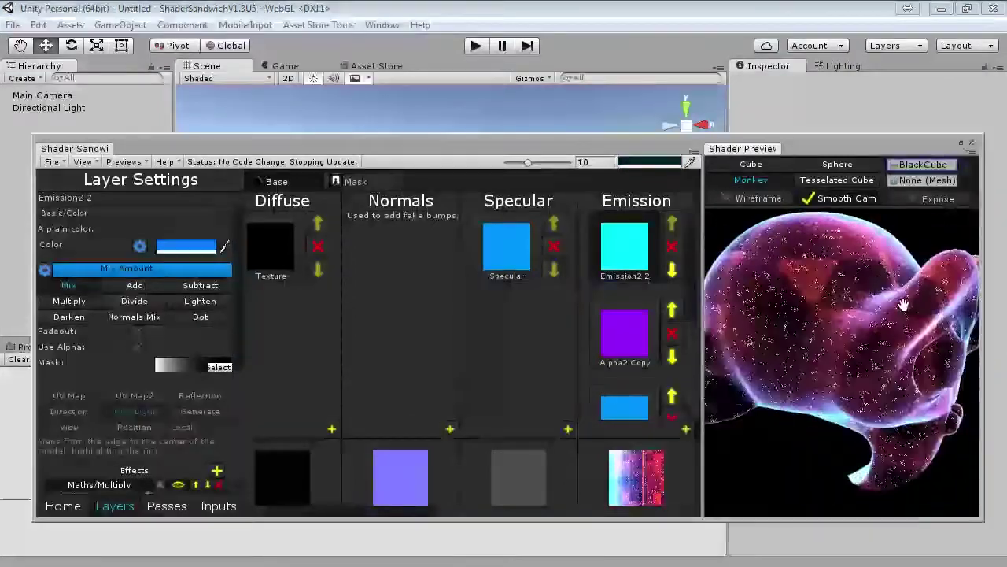
# Reduce the blend amounts of the Alpha2 Copy, Emission 2 and Alpha2 Copy 2 Copy emission layers to zero
pyautogui.click(624, 332)
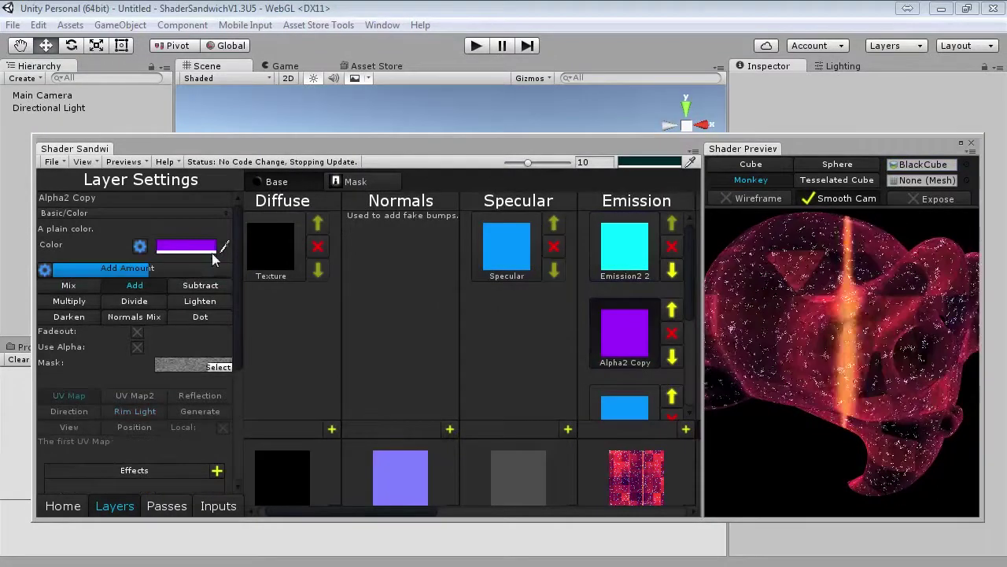
pyautogui.click(630, 403)
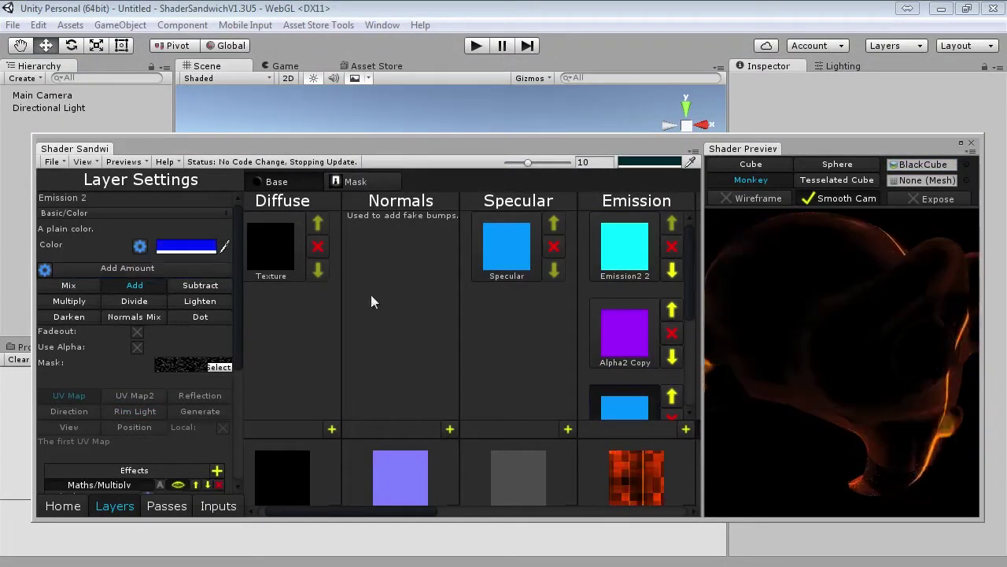
pyautogui.scroll(-4, 672, 336)
pyautogui.click(630, 319)
pyautogui.moveTo(176, 270); pyautogui.dragTo(48, 271)
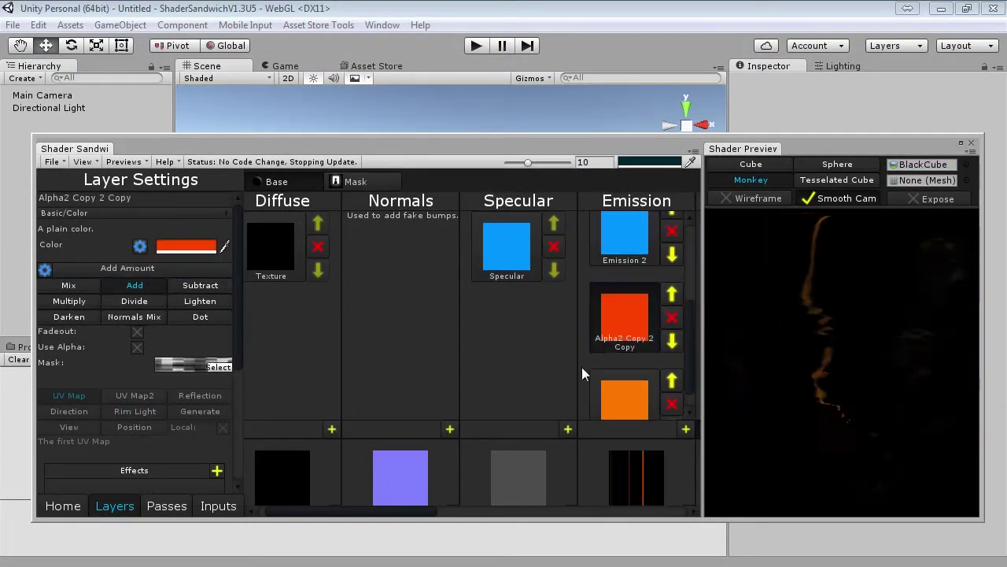
pyautogui.click(624, 236)
pyautogui.scroll(3, 630, 238)
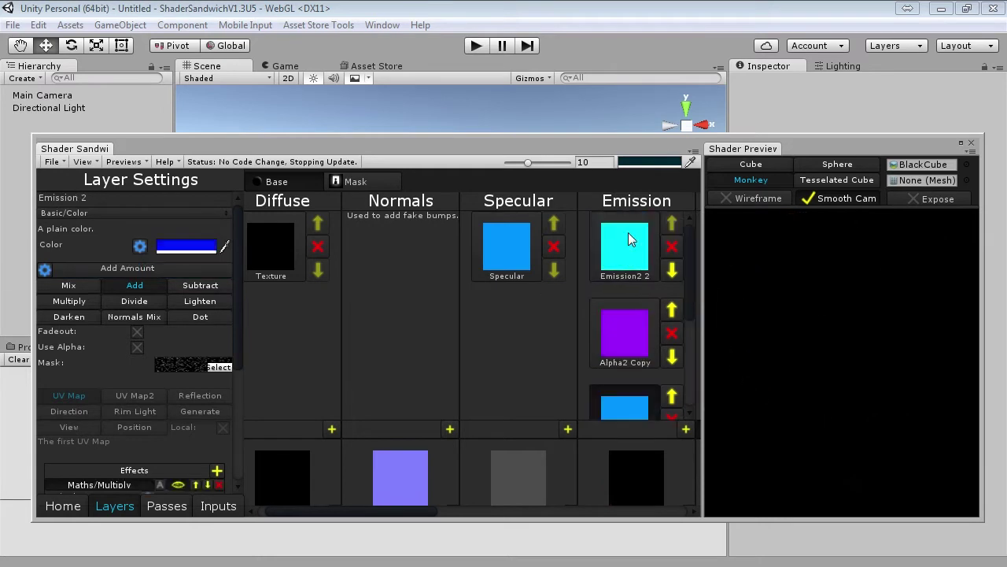
# Raise the Emission2 2 layer's Mix Amount to full and examine its rim light on the monkey preview
pyautogui.click(629, 238)
pyautogui.moveTo(196, 270); pyautogui.dragTo(248, 269)
pyautogui.moveTo(931, 382); pyautogui.dragTo(889, 362, button='right')
pyautogui.moveTo(869, 362); pyautogui.dragTo(909, 370)
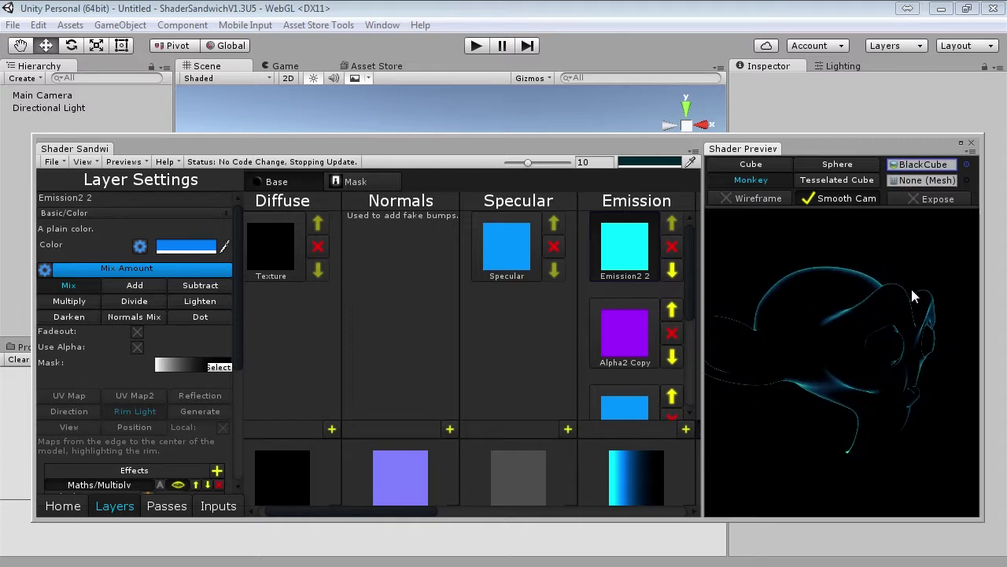
# Examine the purple Alpha2 Copy layer on the monkey preview and reduce its Add Amount to zero
pyautogui.click(603, 347)
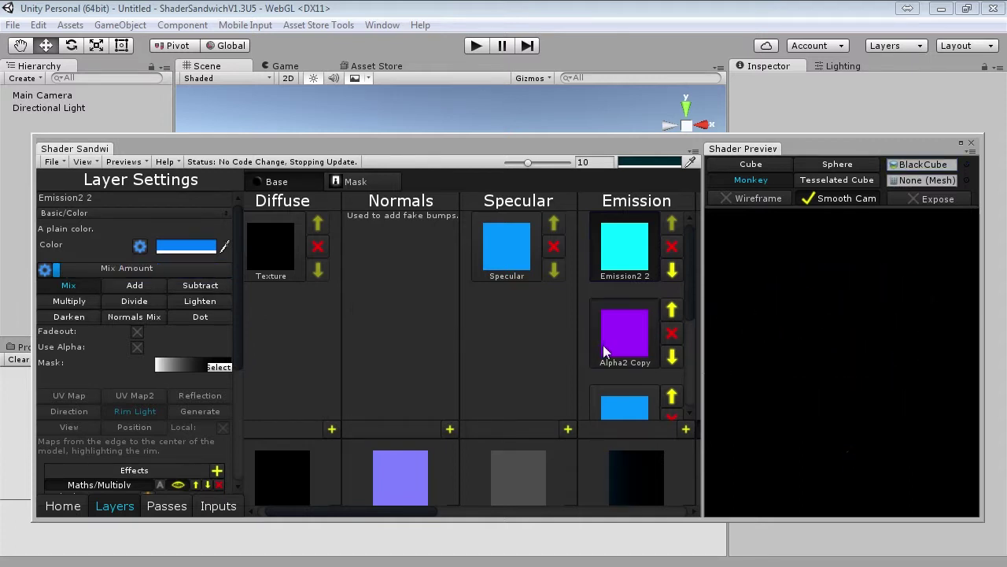
pyautogui.moveTo(875, 364); pyautogui.dragTo(872, 322)
pyautogui.moveTo(166, 273); pyautogui.dragTo(49, 270)
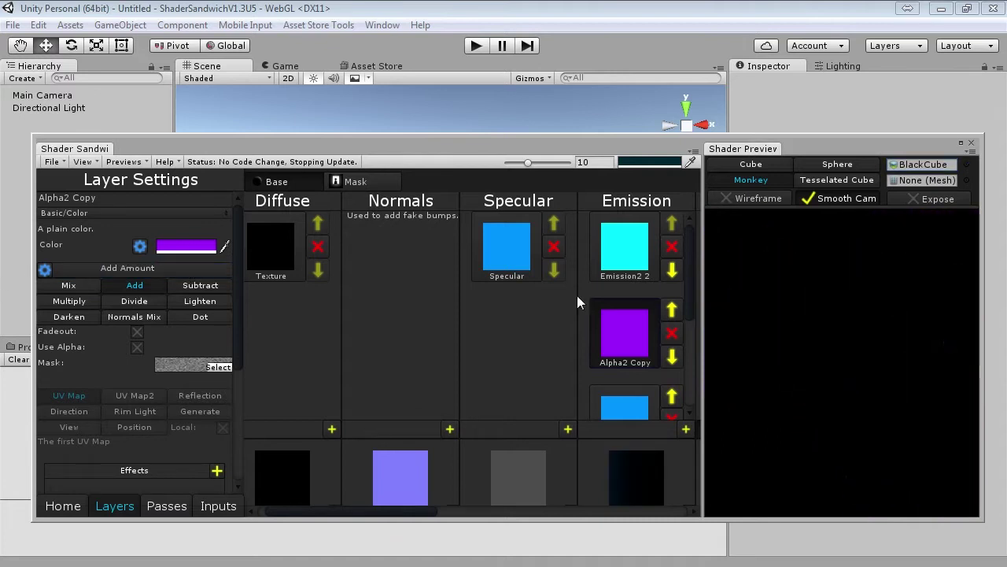
# Raise the Emission 2 layer's Add Amount to full and examine its effect on the monkey preview
pyautogui.scroll(-3, 630, 323)
pyautogui.click(627, 286)
pyautogui.click(116, 269)
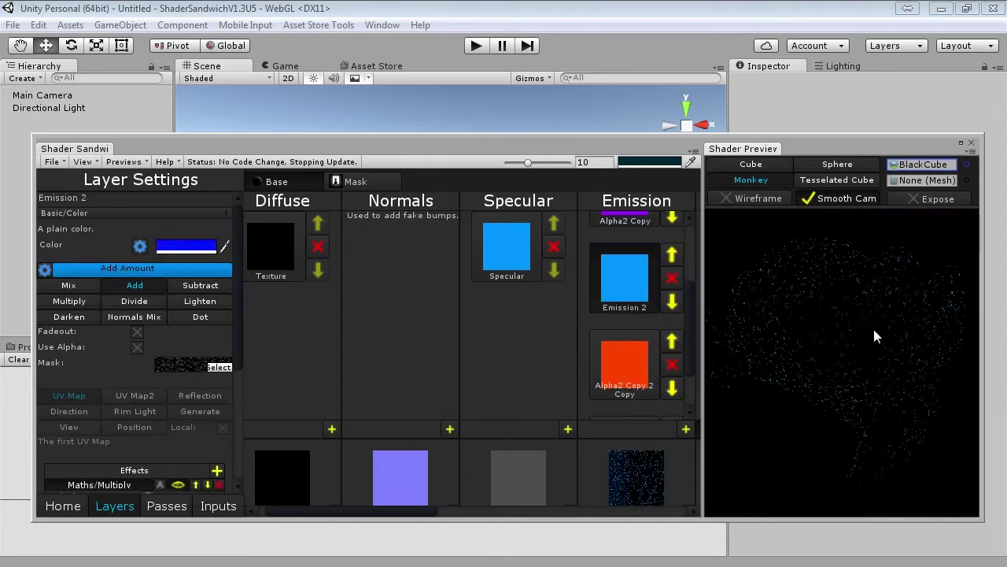
pyautogui.moveTo(904, 342); pyautogui.dragTo(857, 355)
# Examine the red Alpha2 Copy 2 Copy layer on the preview and reduce its Add Amount to zero
pyautogui.click(610, 346)
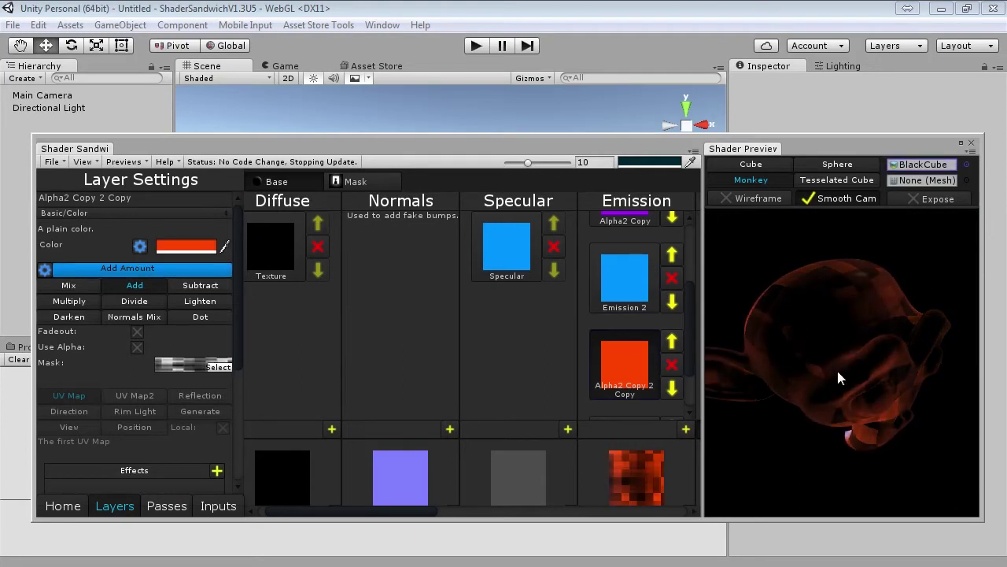
pyautogui.moveTo(837, 368); pyautogui.dragTo(869, 323)
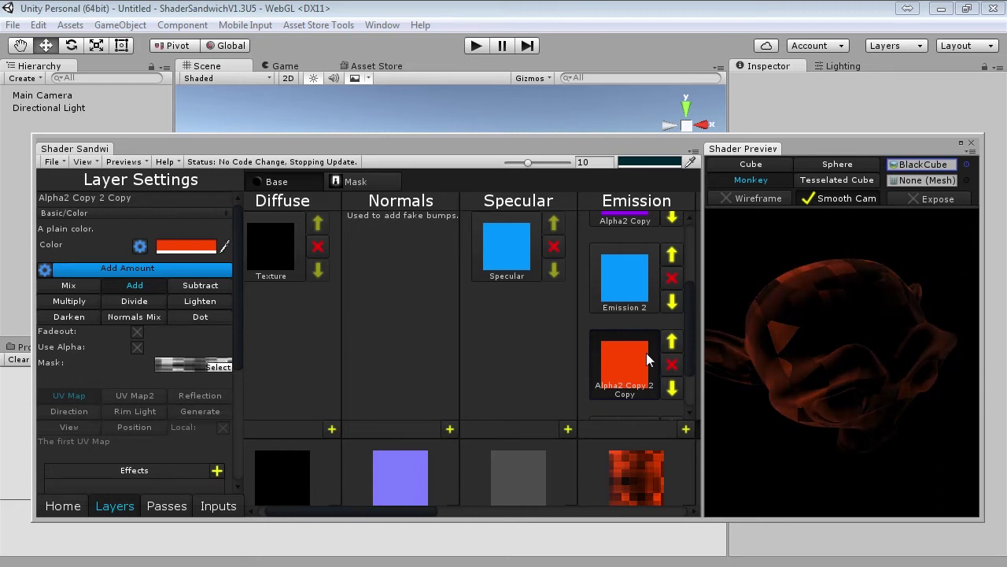
pyautogui.scroll(-2, 646, 353)
pyautogui.moveTo(158, 273); pyautogui.dragTo(5, 280)
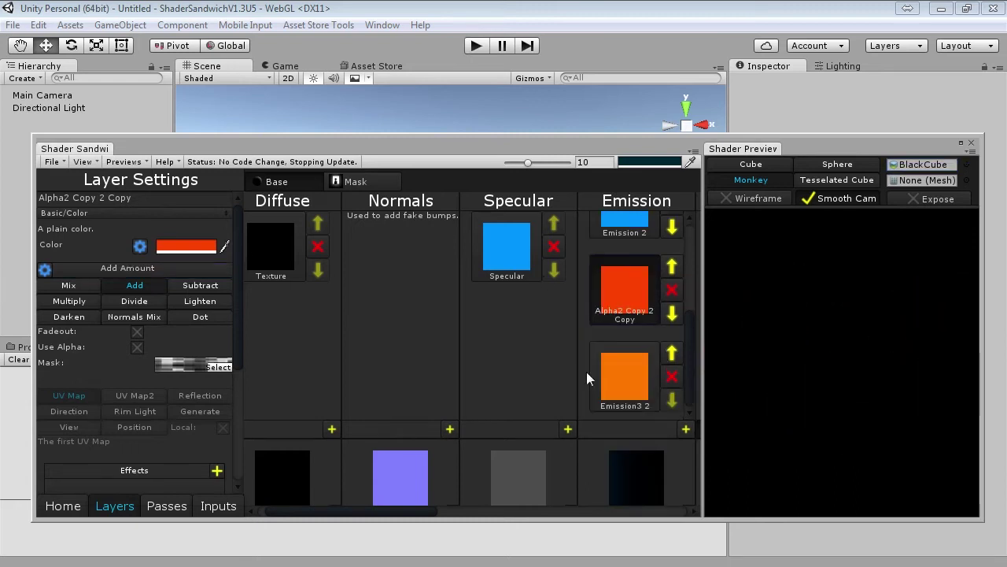
# Raise the orange Emission3 2 layer's Add Amount to full and examine its effect on the preview
pyautogui.click(639, 406)
pyautogui.moveTo(153, 275); pyautogui.dragTo(240, 275)
pyautogui.moveTo(869, 355)
pyautogui.mouseDown()
pyautogui.moveTo(839, 372)
pyautogui.moveTo(861, 386)
pyautogui.moveTo(860, 360)
pyautogui.moveTo(870, 361)
pyautogui.mouseUp()
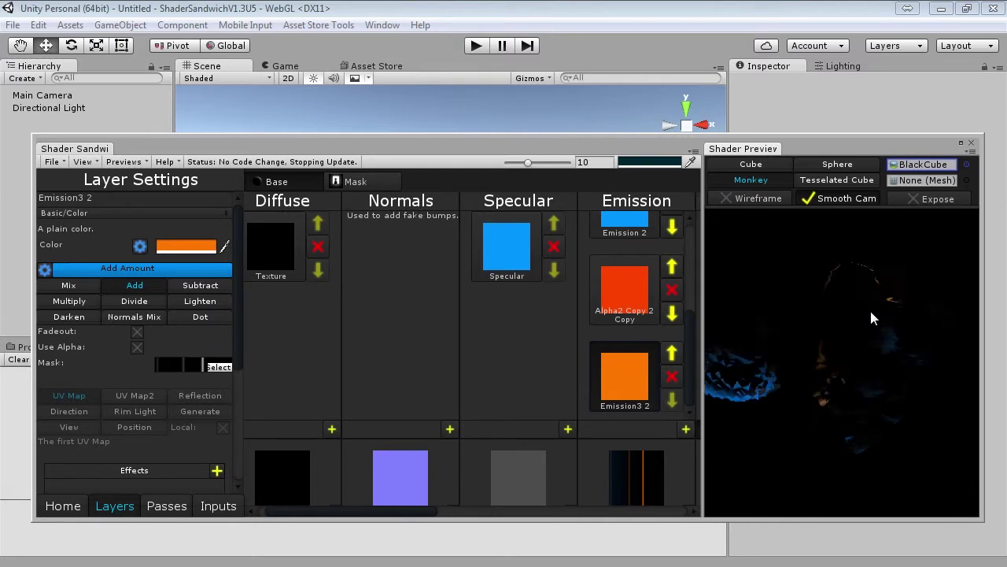
# Restore the Add Amounts of the red Alpha2 Copy 2 Copy layer and the Emission 2 layer to full
pyautogui.moveTo(379, 511); pyautogui.dragTo(476, 502)
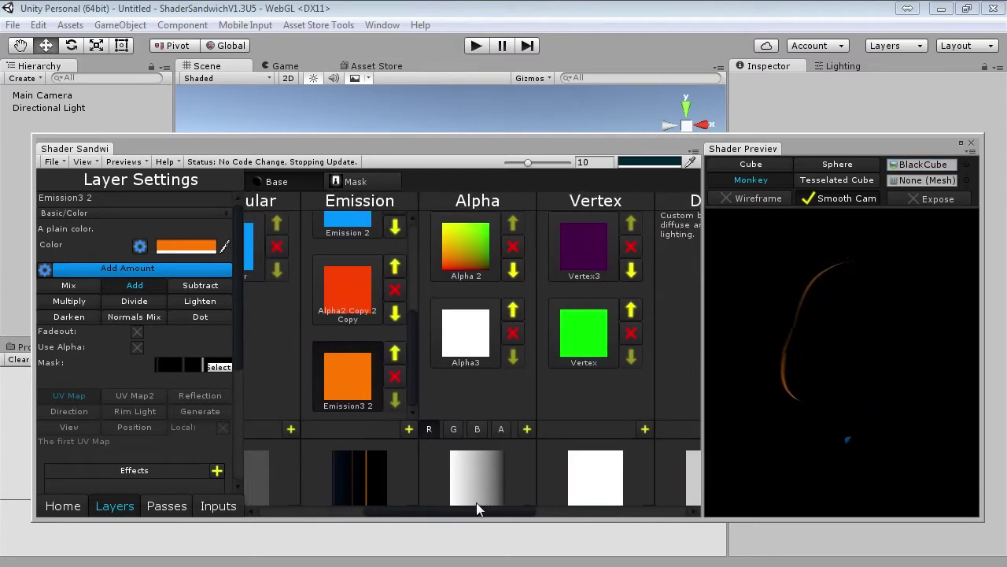
pyautogui.click(326, 513)
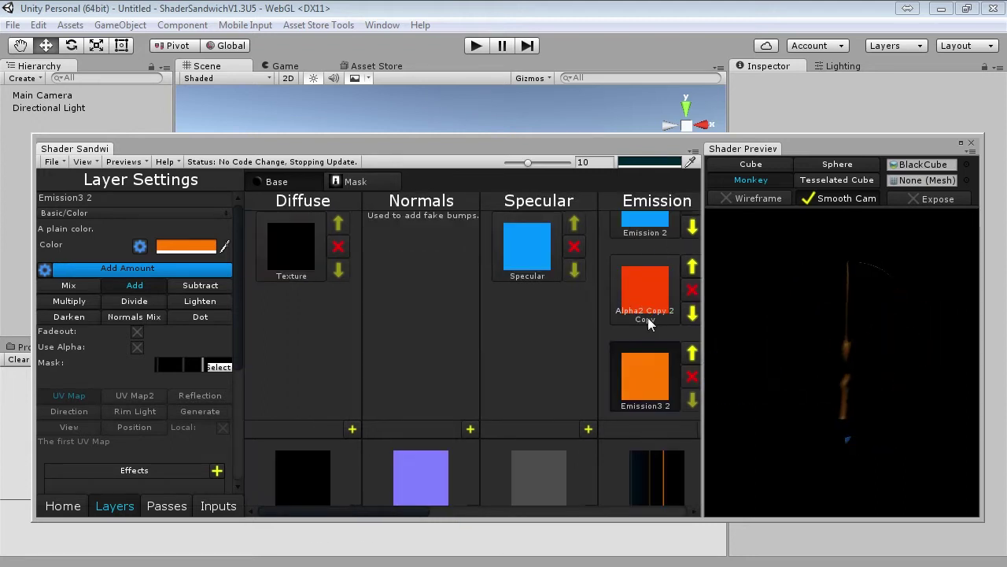
pyautogui.click(630, 292)
pyautogui.click(230, 271)
pyautogui.click(632, 234)
pyautogui.click(154, 270)
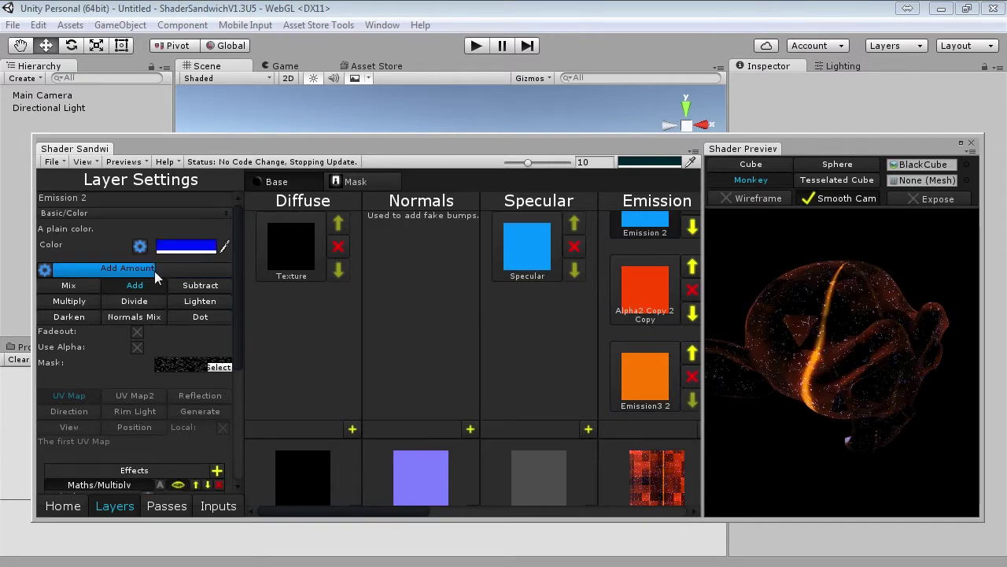
pyautogui.moveTo(155, 271); pyautogui.dragTo(236, 270)
# Restore the Alpha2 Copy layer to about half Add Amount and Emission2 2 to full Mix Amount, checking the preview
pyautogui.scroll(4, 635, 263)
pyautogui.click(635, 315)
pyautogui.moveTo(173, 269); pyautogui.dragTo(236, 268)
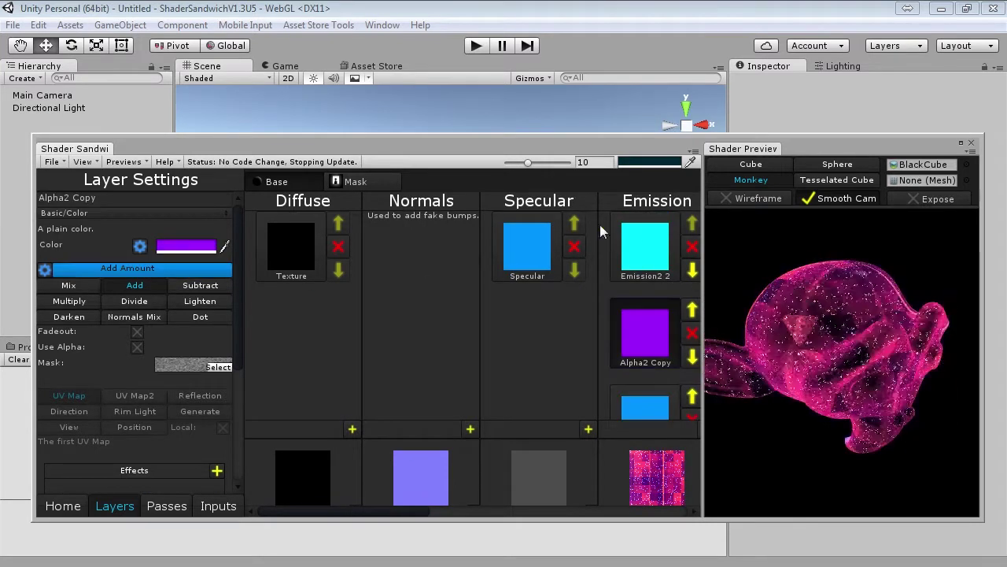
pyautogui.hotkey('ctrl', 'z')
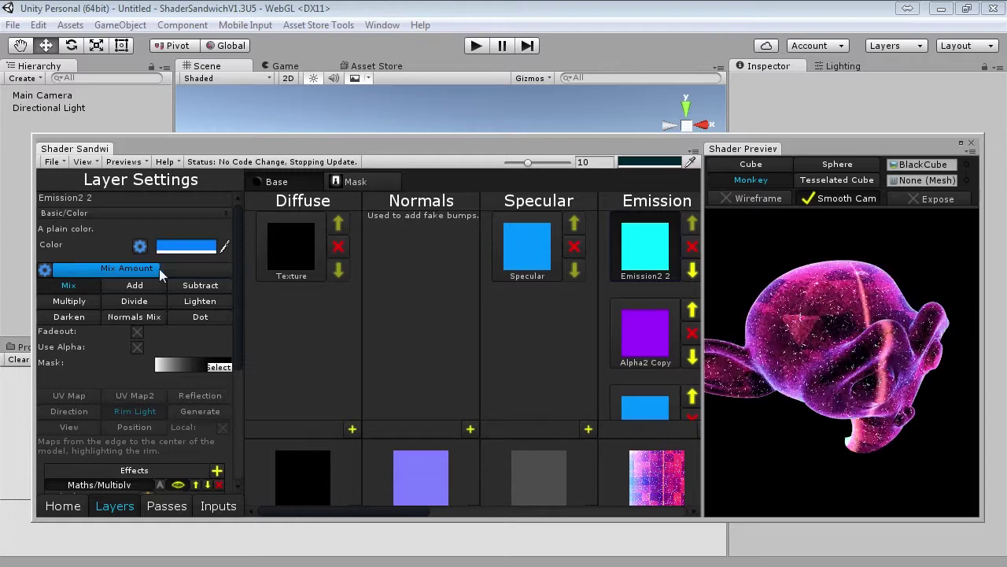
pyautogui.hotkey('ctrl', 'z')
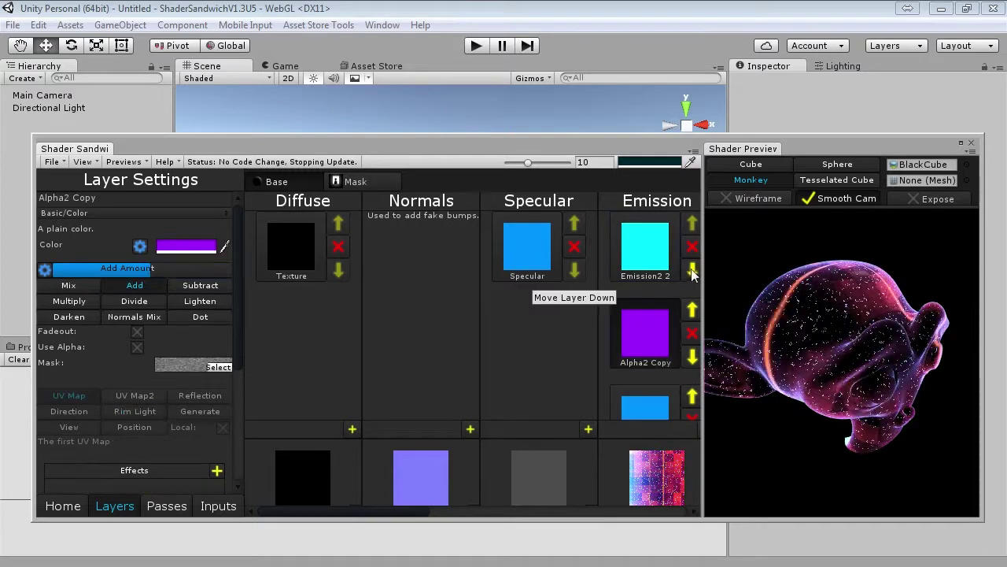
pyautogui.click(645, 260)
pyautogui.moveTo(712, 364); pyautogui.dragTo(835, 431)
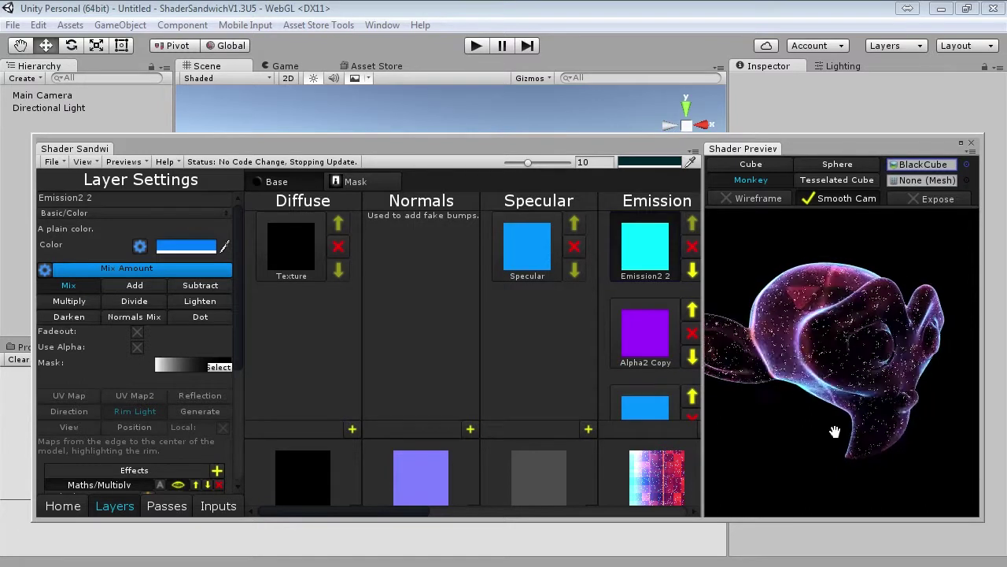
# Create a new shader and open its pass settings
pyautogui.click(52, 162)
pyautogui.click(67, 176)
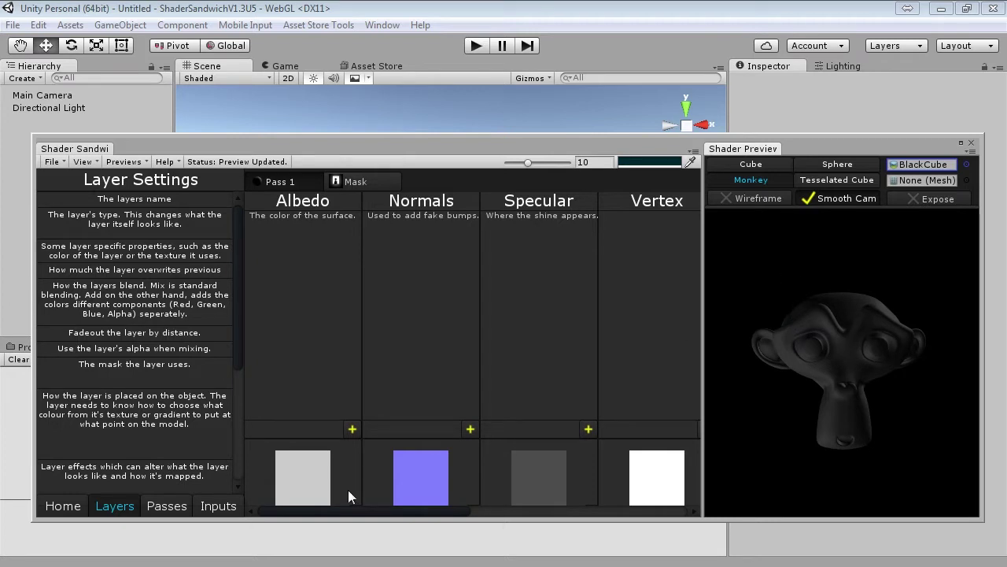
pyautogui.click(156, 504)
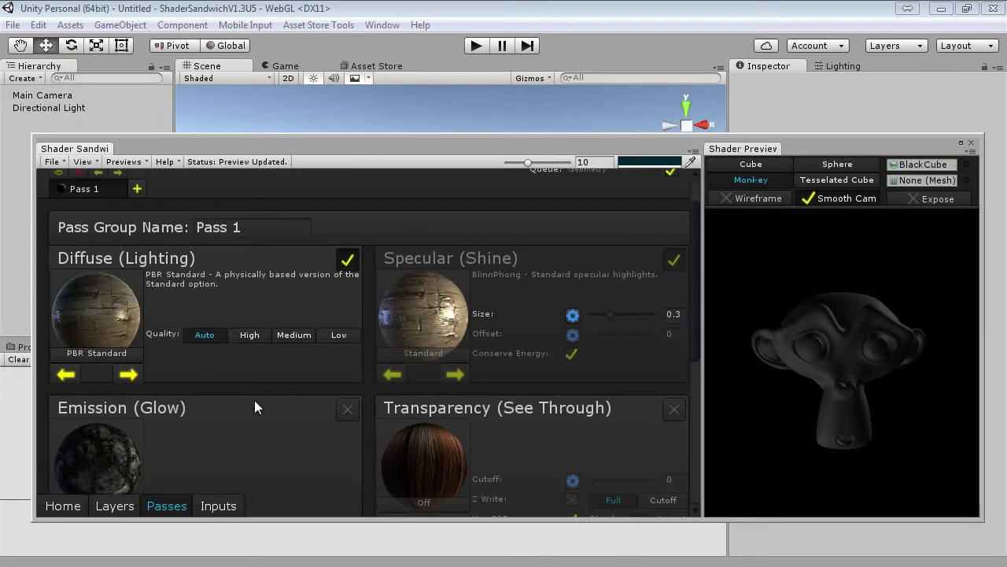
# Set Pass 1's diffuse lighting to Custom, keeping it enabled, and turn off its specular shine
pyautogui.click(73, 374)
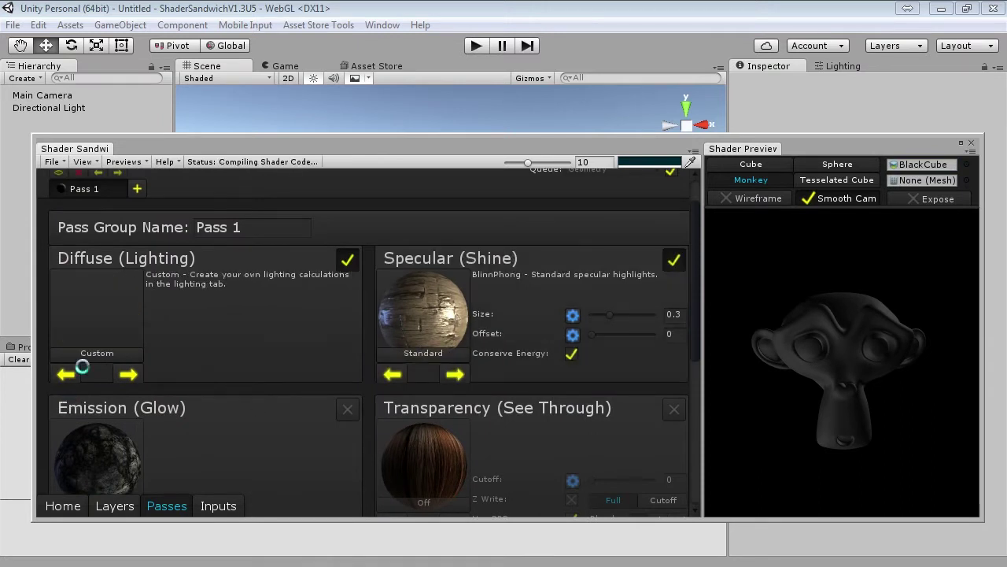
pyautogui.click(675, 260)
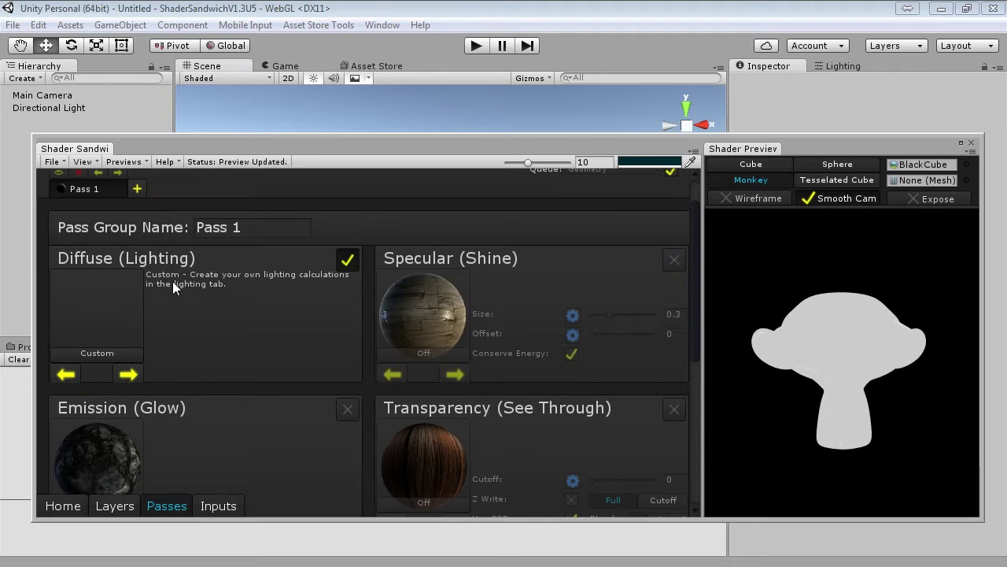
pyautogui.click(346, 266)
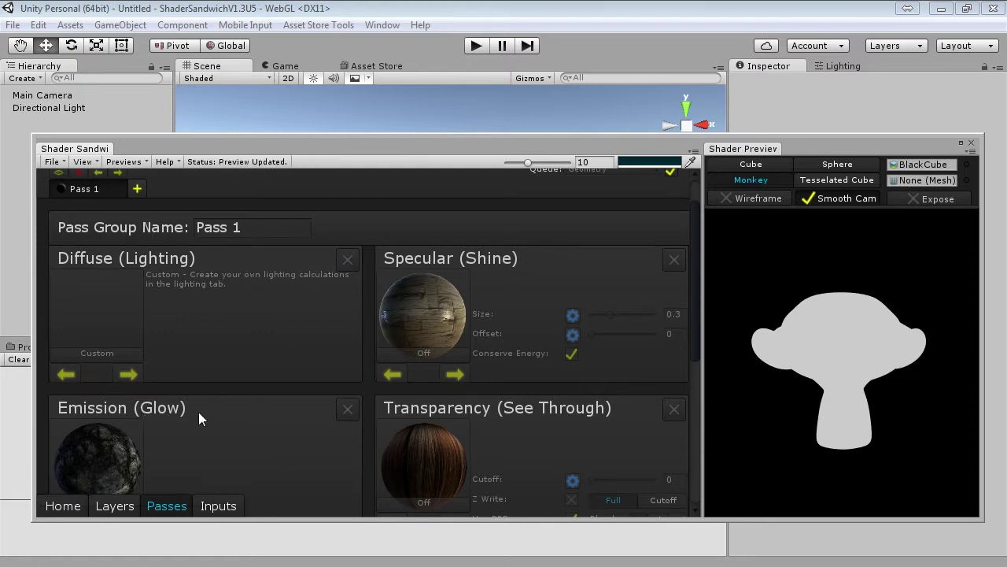
pyautogui.click(346, 260)
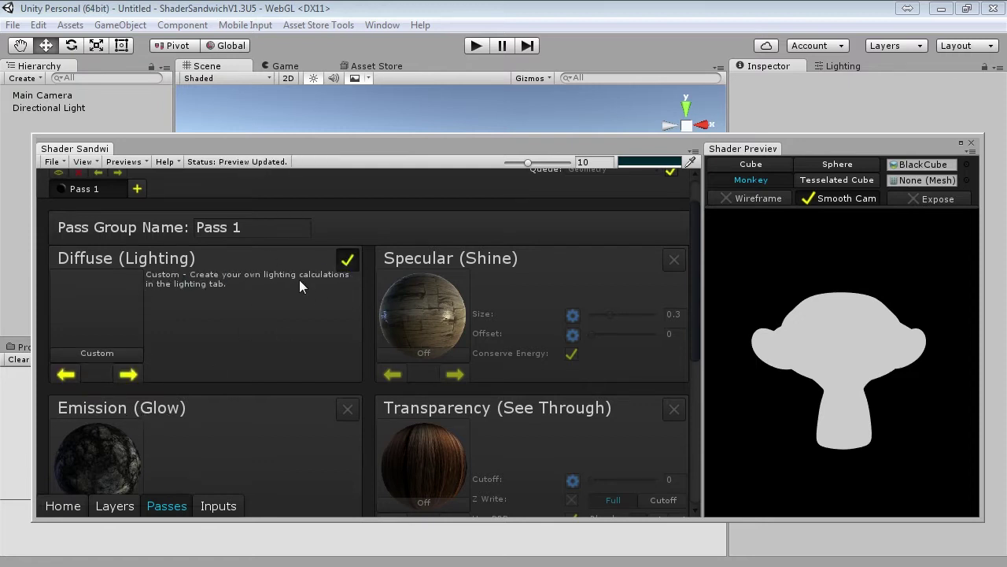
# Enable Standard emission and Fade transparency for Pass 1, and check the monkey preview
pyautogui.scroll(-2, 291, 288)
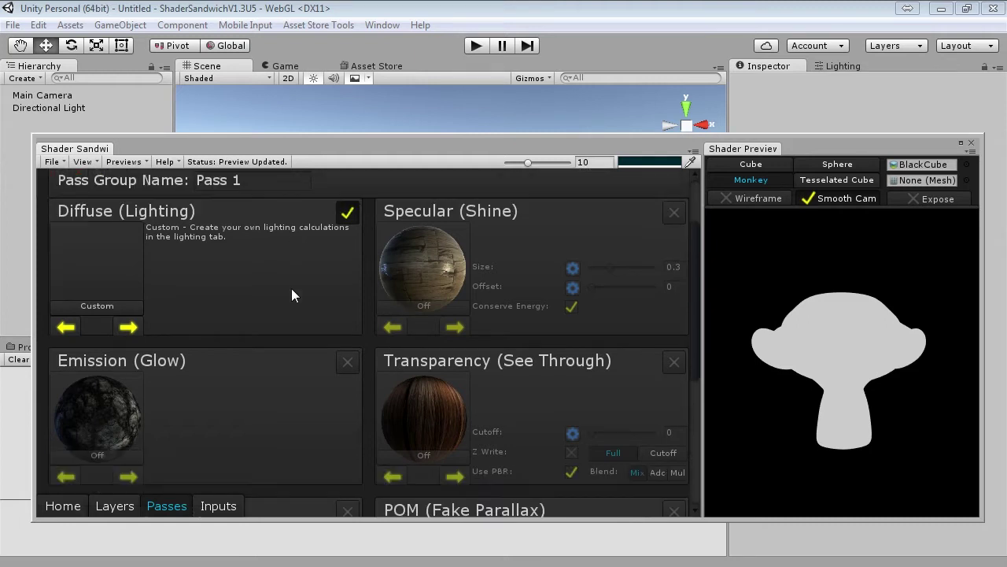
pyautogui.scroll(-2, 306, 275)
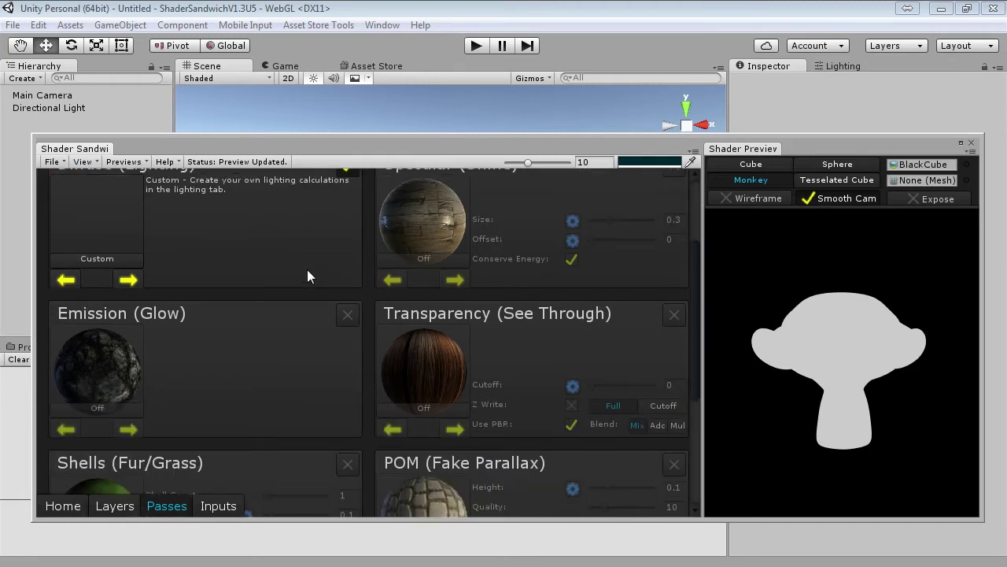
pyautogui.scroll(-1, 307, 272)
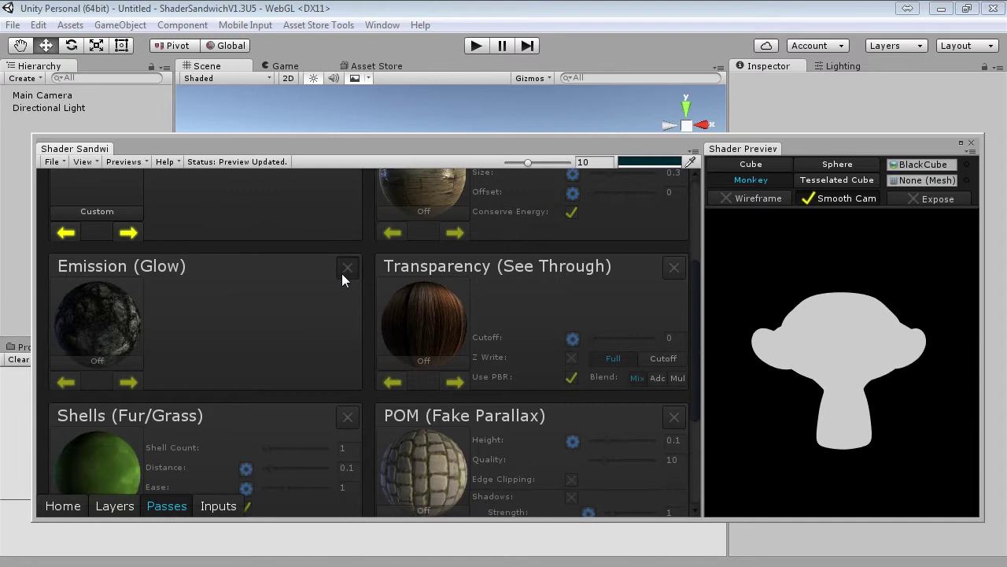
pyautogui.click(343, 271)
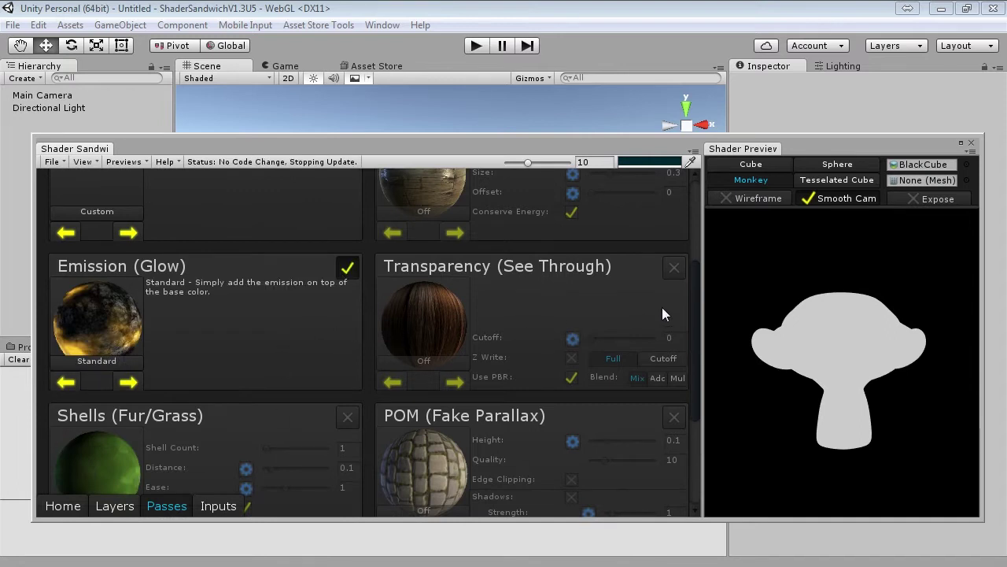
pyautogui.click(675, 269)
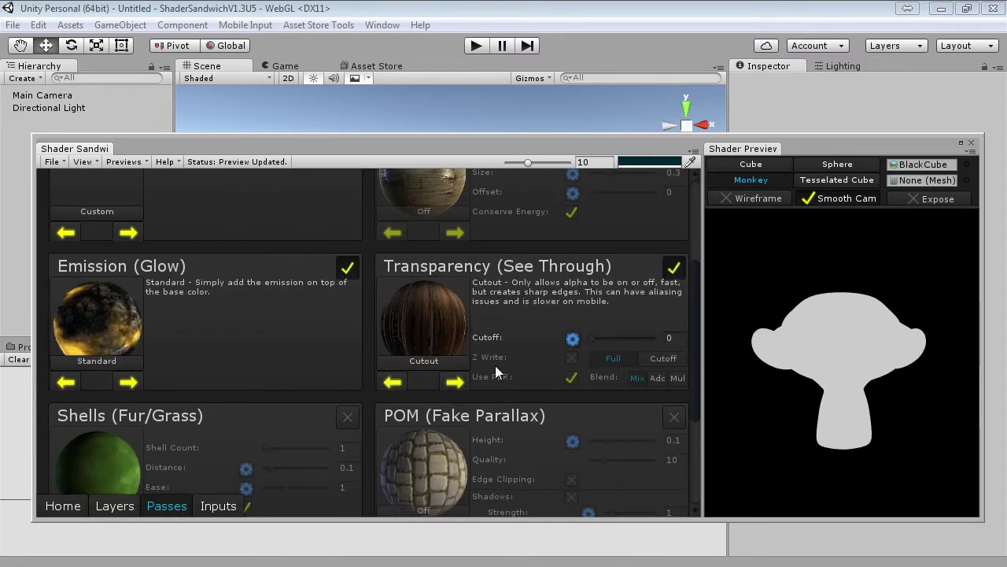
pyautogui.click(457, 383)
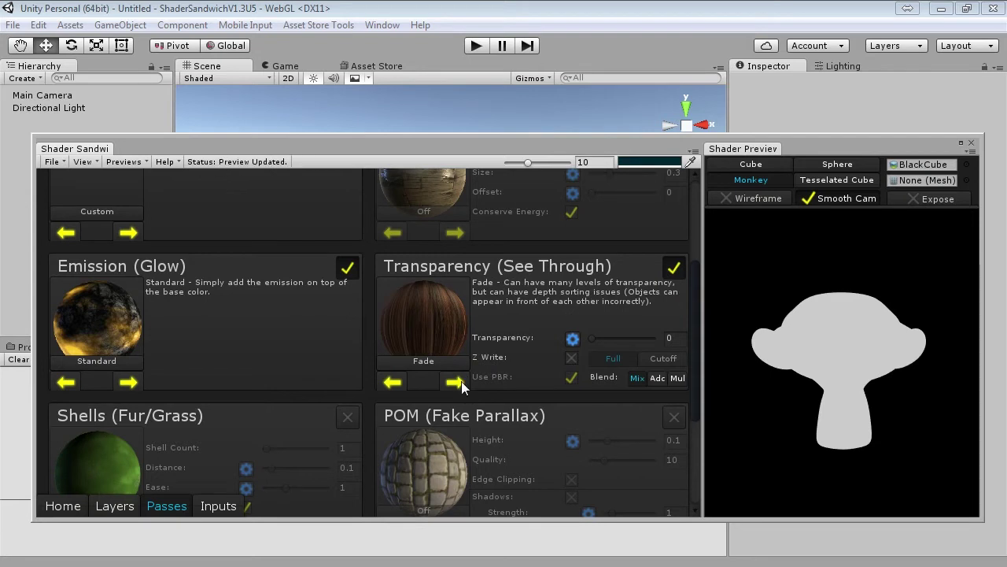
pyautogui.moveTo(835, 362); pyautogui.dragTo(836, 330)
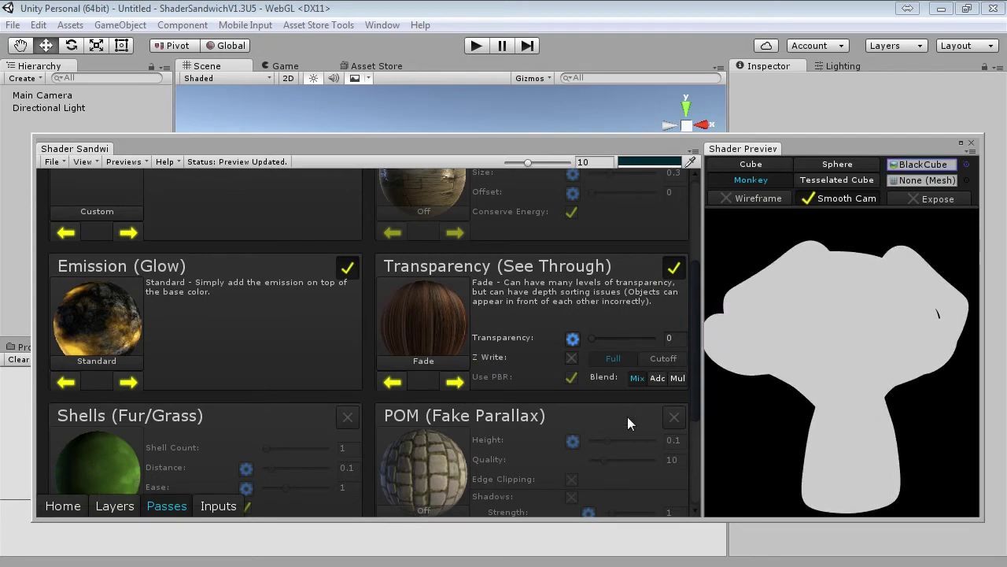
# Try Z Write on Pass 1's Fade transparency, switch it back off, and check the monkey preview
pyautogui.moveTo(861, 243); pyautogui.dragTo(697, 326)
pyautogui.click(514, 357)
pyautogui.click(571, 358)
pyautogui.click(572, 358)
# Try PBR Standard diffuse lighting on Pass 1 and examine the transparency sorting from several angles
pyautogui.scroll(3, 236, 315)
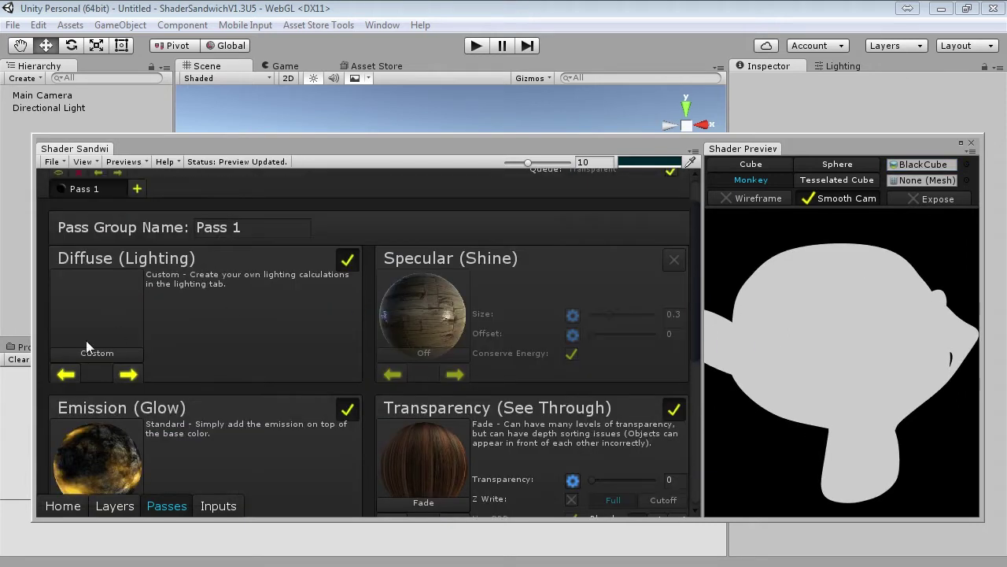
pyautogui.click(130, 375)
pyautogui.moveTo(874, 333); pyautogui.dragTo(840, 315)
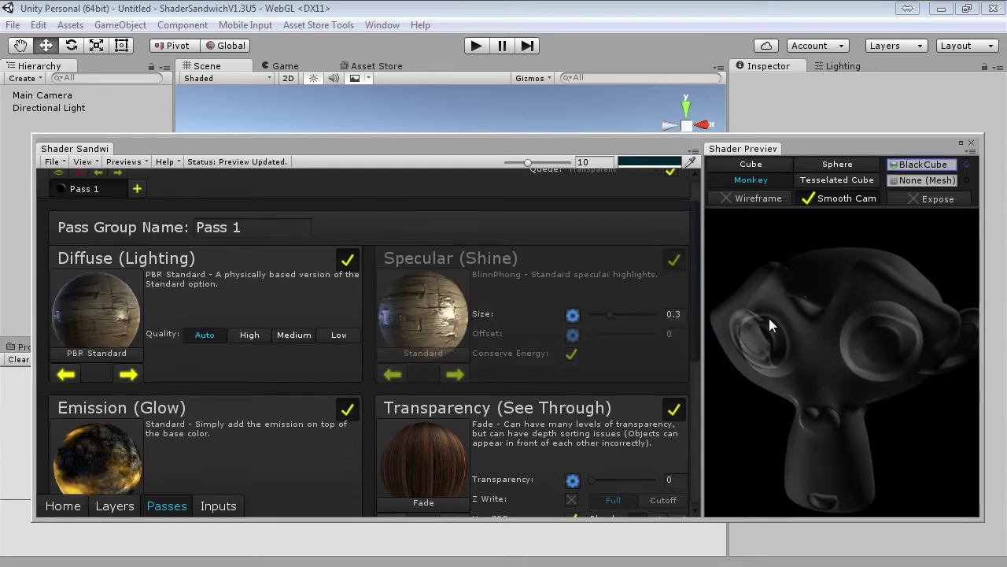
pyautogui.moveTo(769, 322); pyautogui.dragTo(778, 347)
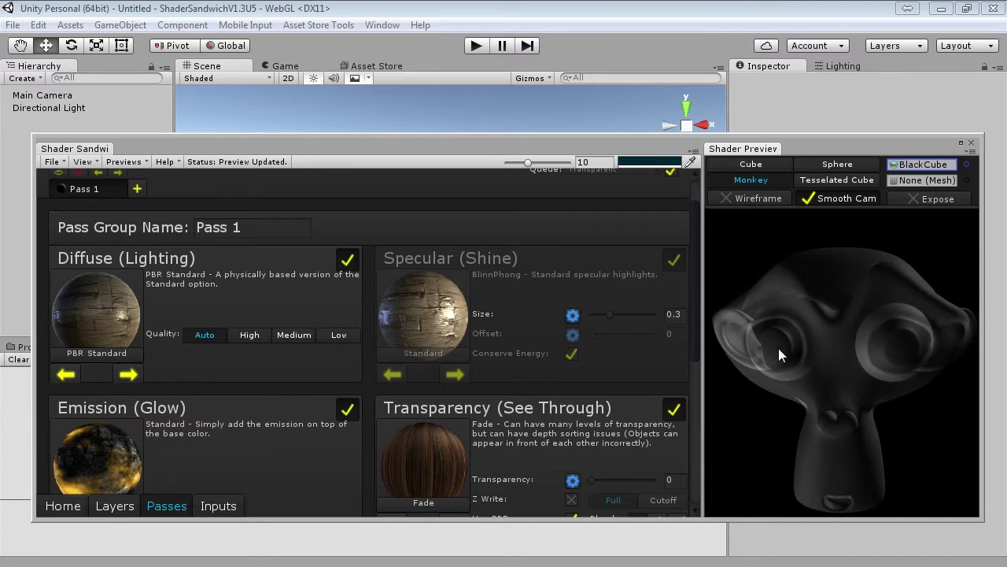
# Enable Z Write for Pass 1's Fade transparency and inspect the rotated monkey preview
pyautogui.scroll(-3, 591, 417)
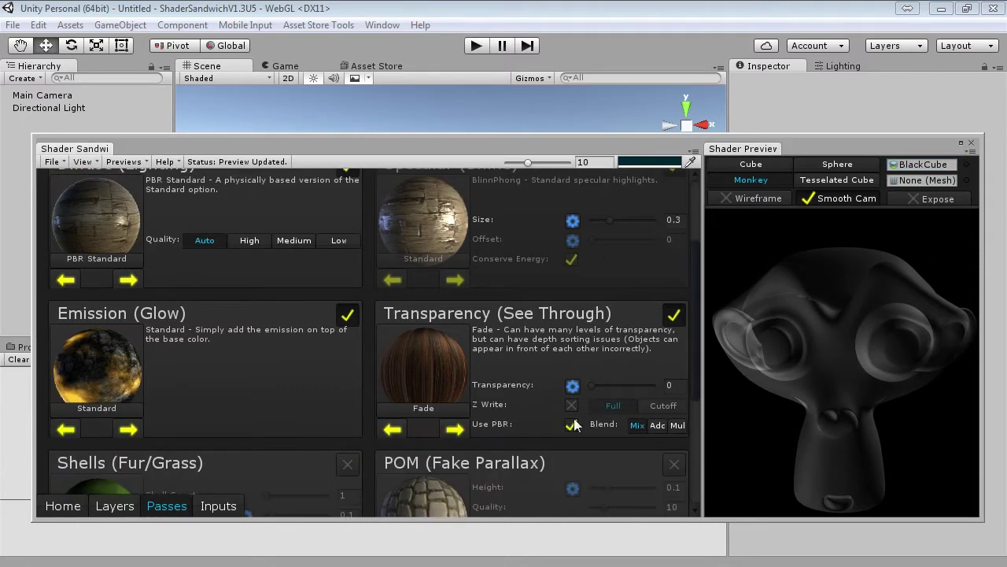
pyautogui.click(572, 405)
pyautogui.moveTo(904, 344); pyautogui.dragTo(755, 354)
# Return Pass 1's diffuse lighting to Custom and disable its specular shine again
pyautogui.scroll(3, 219, 383)
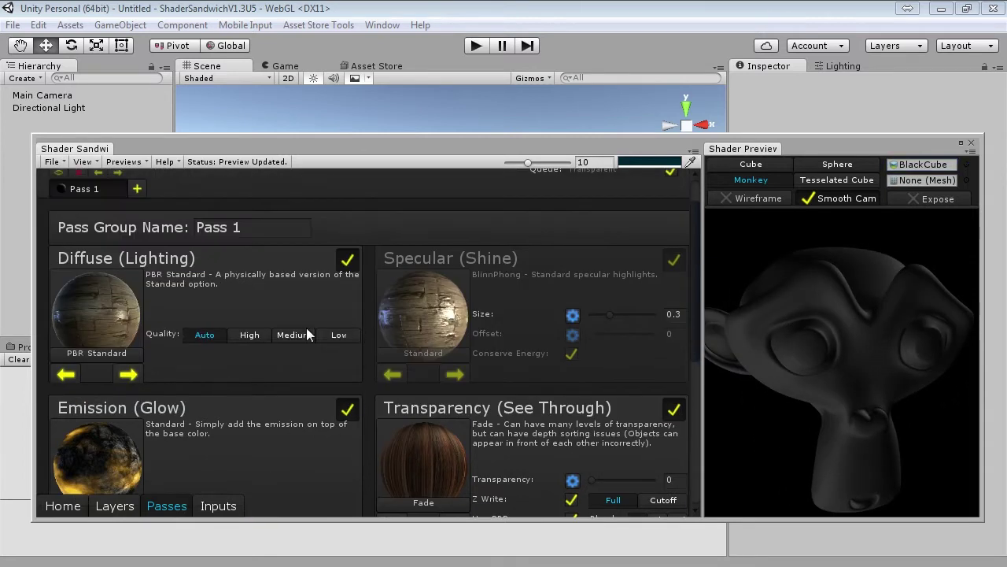
pyautogui.click(65, 375)
pyautogui.click(673, 262)
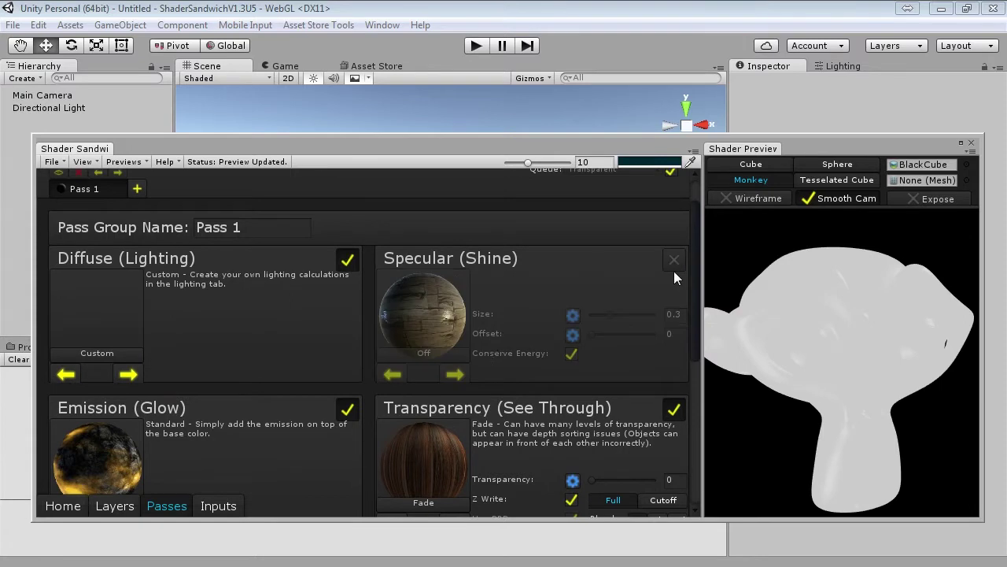
# Disable Ambient, Vertex Lights, Shadows, Lightmaps and Forward Add in Pass 1's Misc settings
pyautogui.scroll(-10, 485, 277)
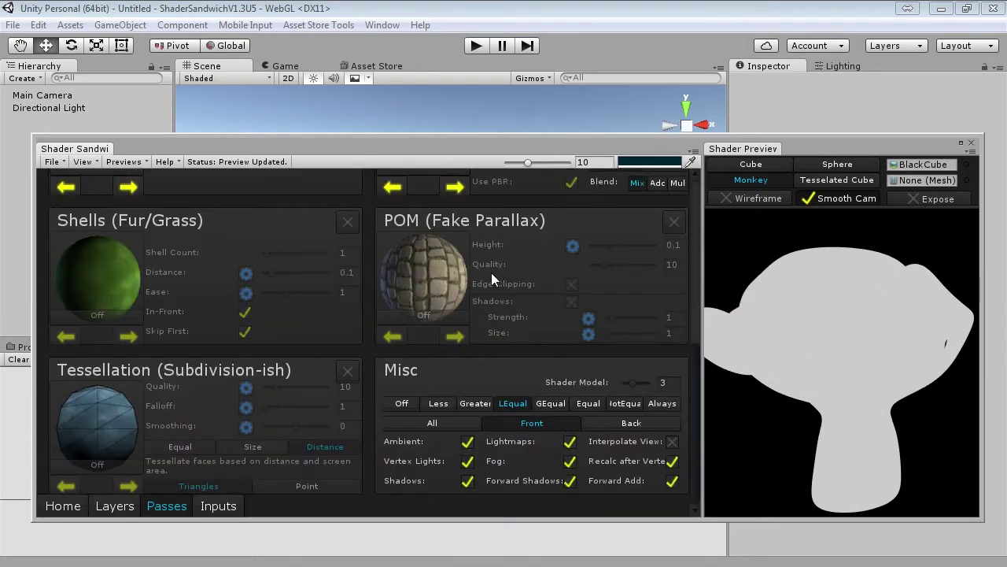
pyautogui.moveTo(807, 365); pyautogui.dragTo(740, 411)
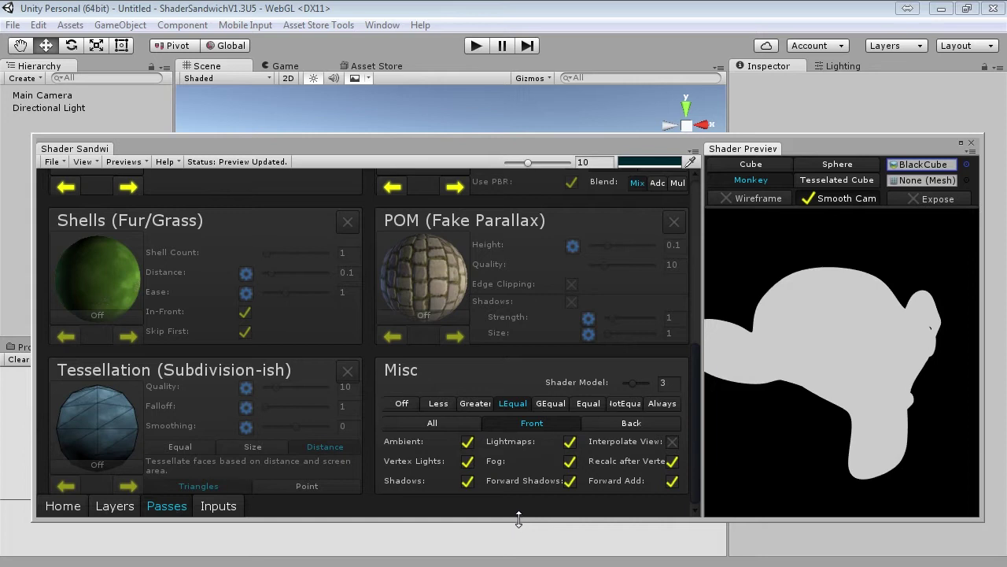
pyautogui.click(468, 442)
pyautogui.click(467, 461)
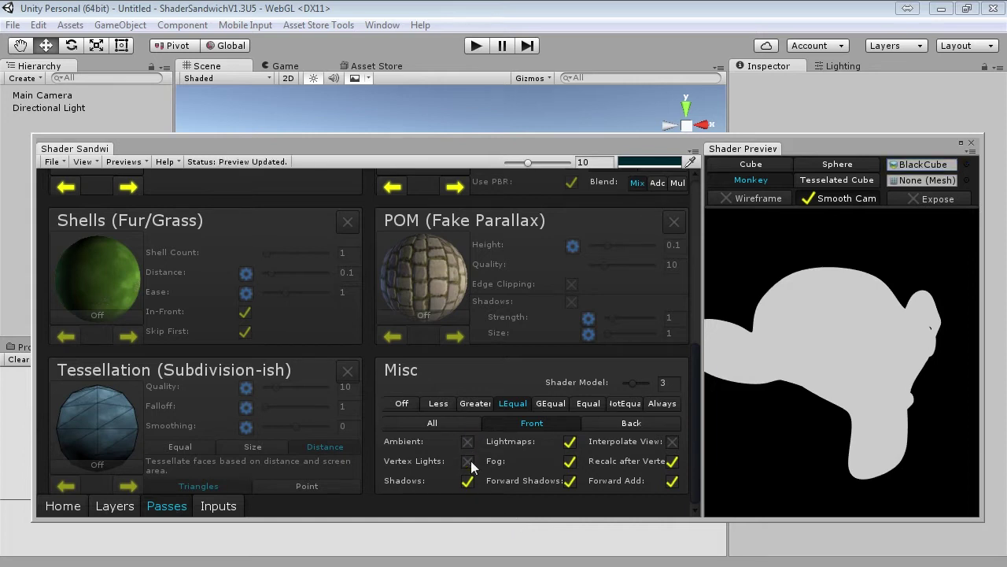
pyautogui.click(468, 480)
pyautogui.click(570, 441)
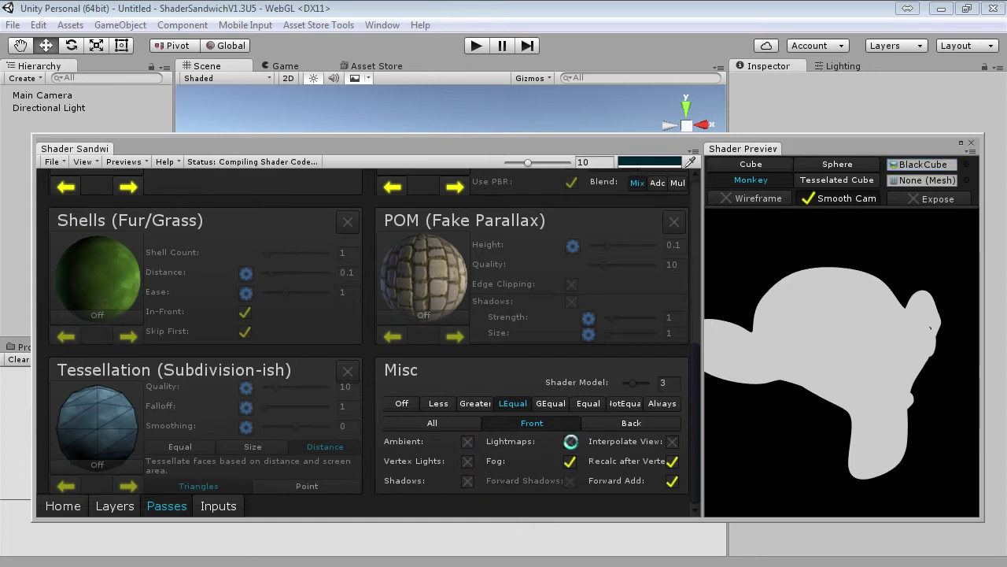
pyautogui.click(671, 482)
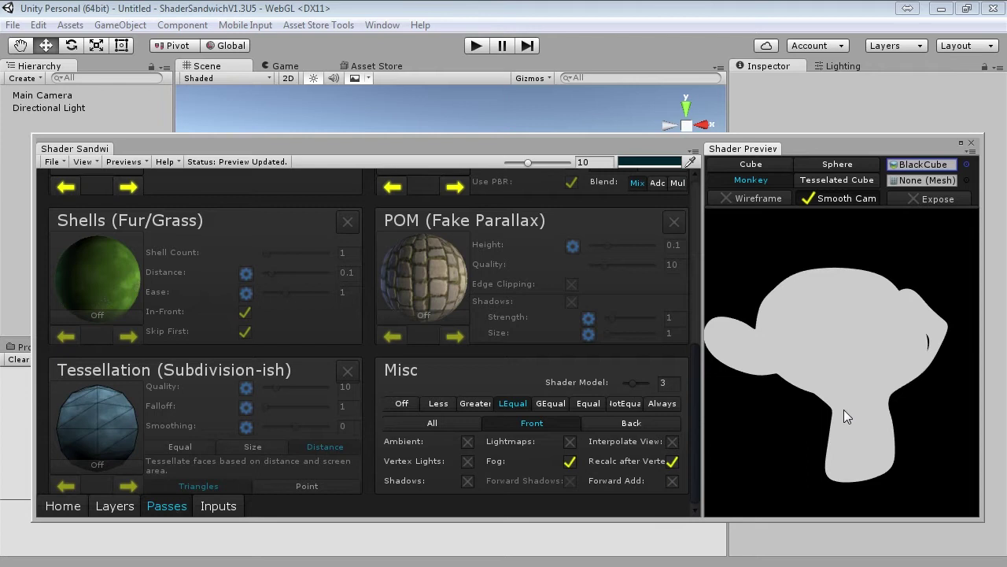
# Add an Albedo layer to Pass 1 and set its plain color to black
pyautogui.click(115, 506)
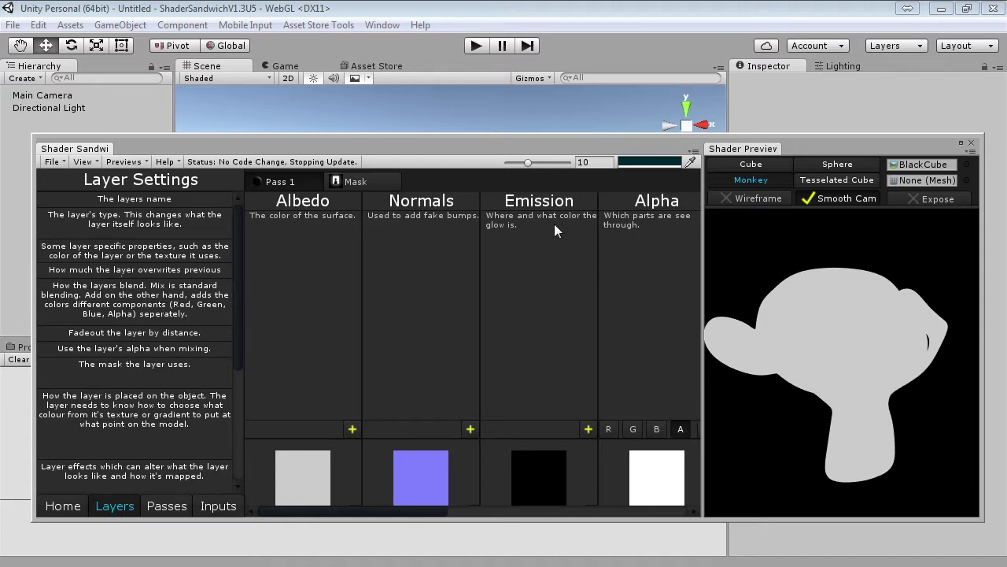
pyautogui.click(354, 424)
pyautogui.click(186, 248)
pyautogui.moveTo(347, 293); pyautogui.dragTo(331, 378)
pyautogui.click(497, 270)
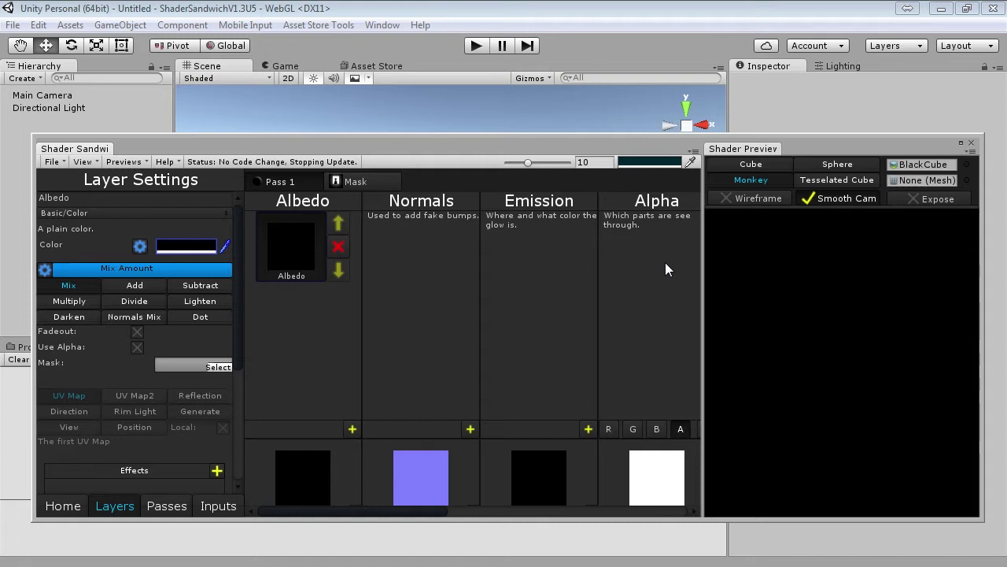
pyautogui.click(421, 322)
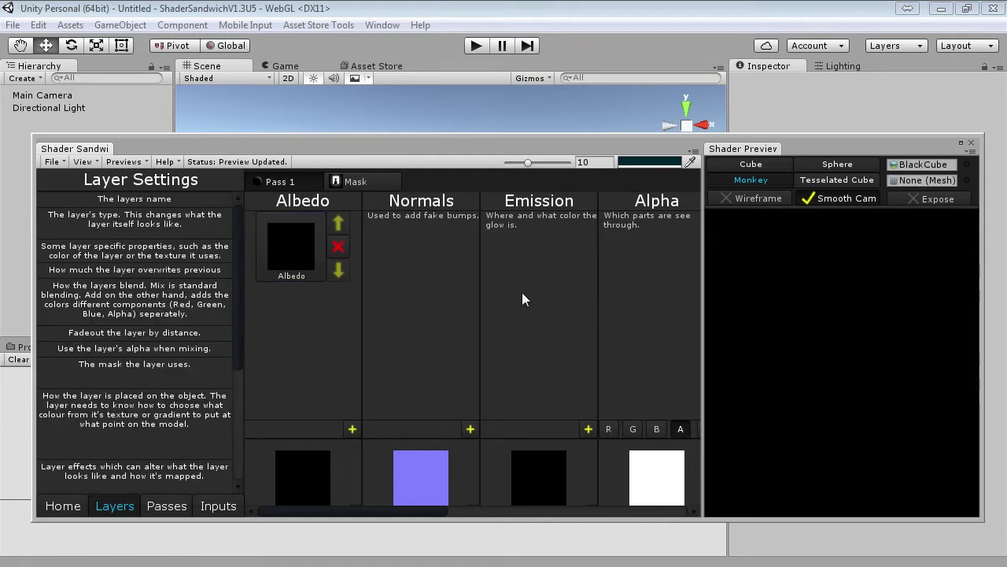
# Add an Emission layer to Pass 1 and assign it a newly created mask
pyautogui.click(588, 429)
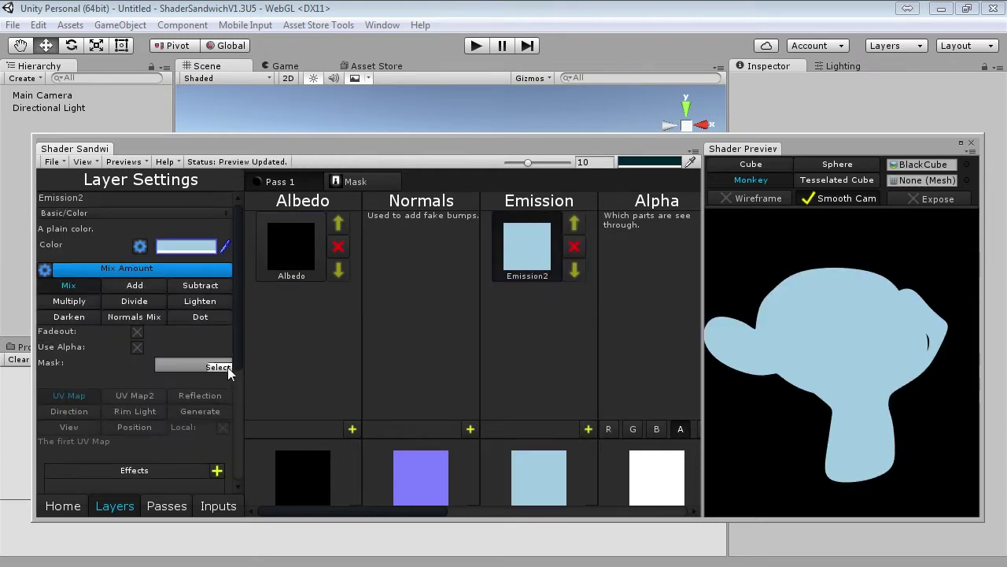
pyautogui.click(228, 367)
pyautogui.click(68, 416)
pyautogui.doubleClick(62, 411)
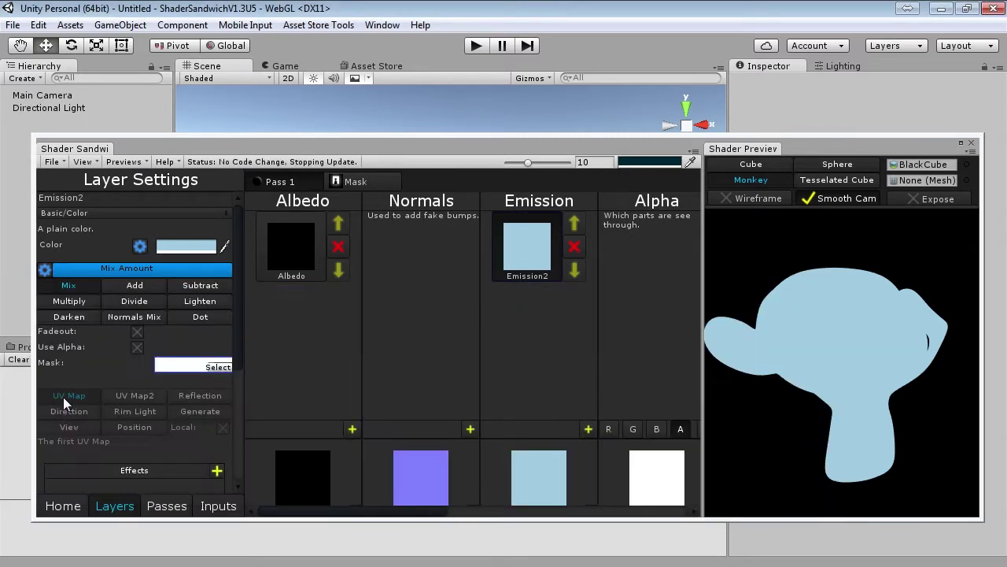
# Rename the new mask as Rim
pyautogui.click(353, 183)
pyautogui.click(302, 203)
pyautogui.write('Rim')
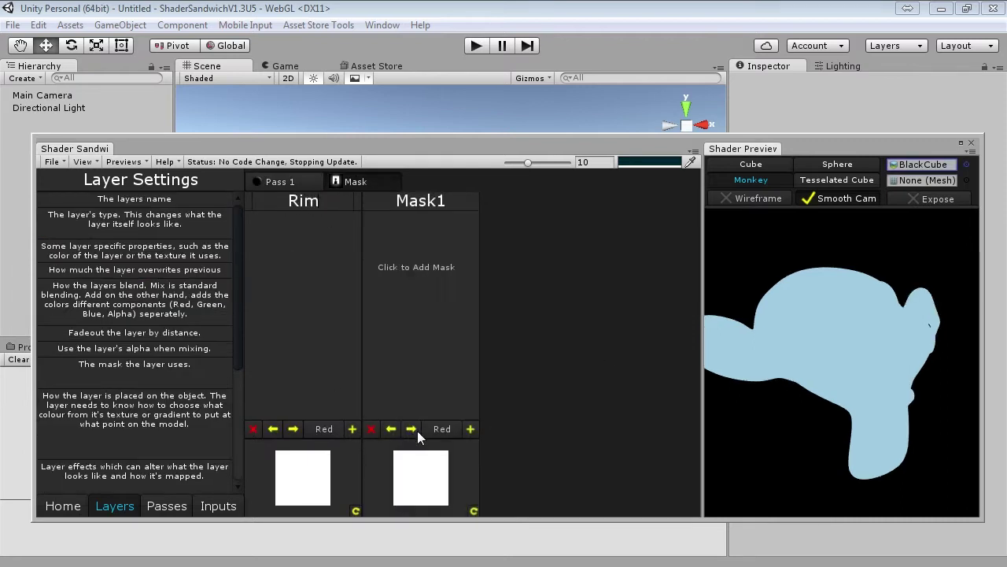
# Add a layer to the Rim mask and change its type to Basic/Literal
pyautogui.click(353, 428)
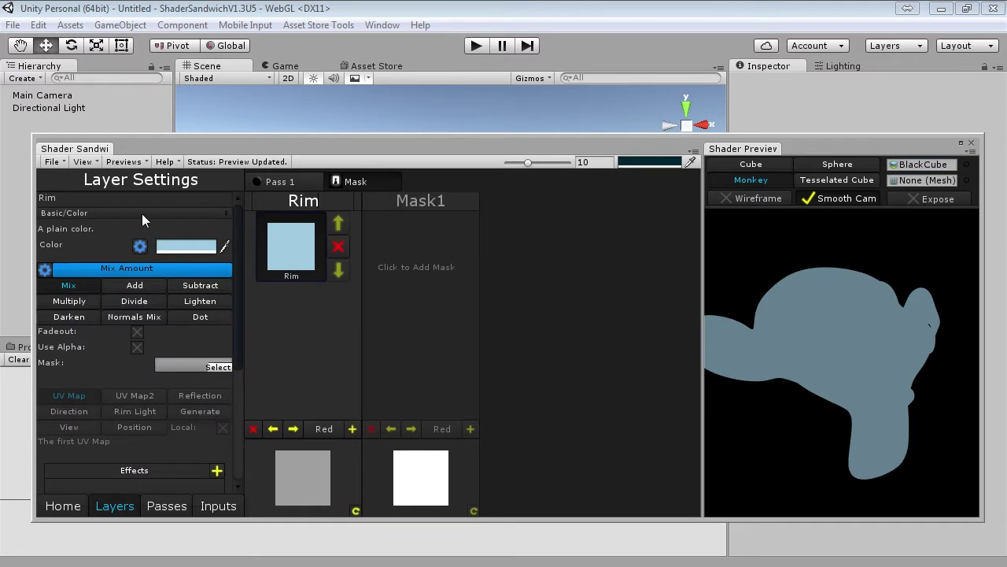
pyautogui.click(142, 214)
pyautogui.moveTo(126, 249)
pyautogui.click(222, 270)
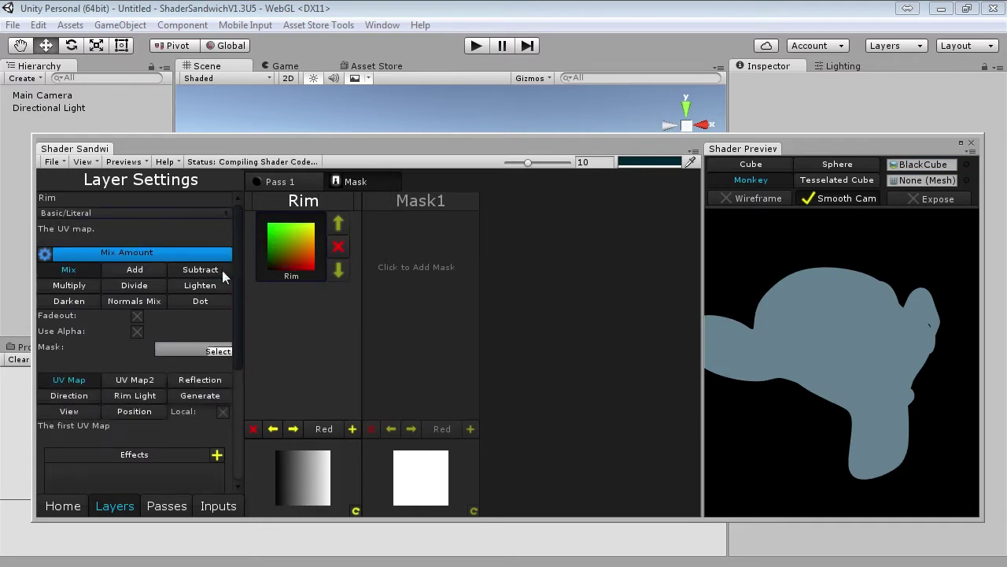
# Inspect the UV-mapped Rim layer on the monkey, switch its mapping to Rim Light, and check the result from another angle
pyautogui.moveTo(856, 341); pyautogui.dragTo(826, 389)
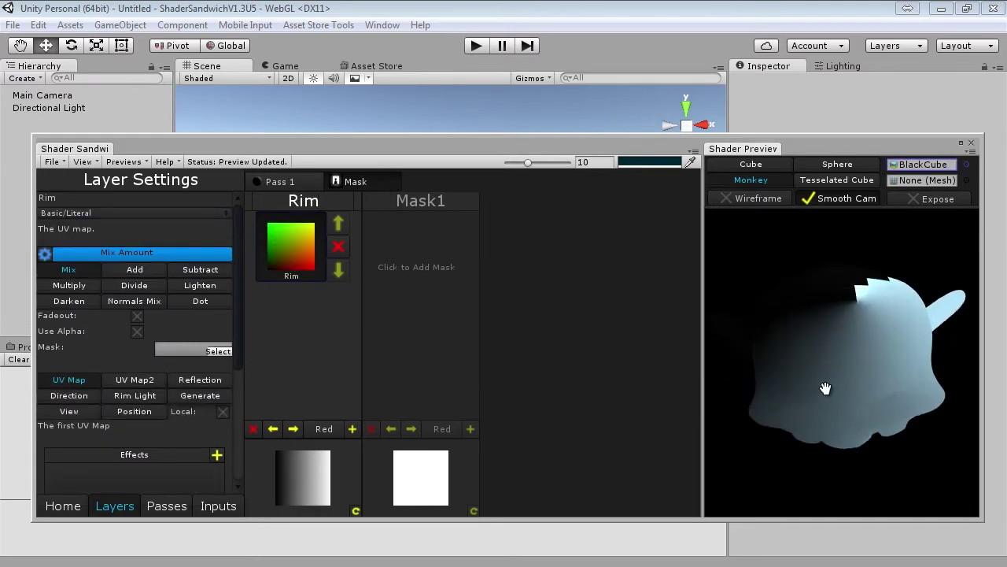
pyautogui.click(82, 382)
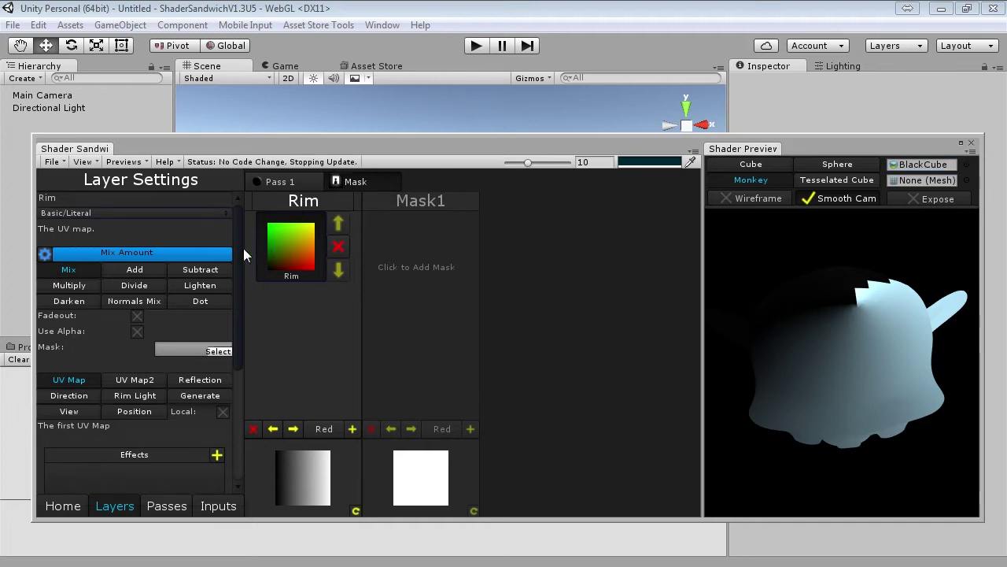
pyautogui.moveTo(832, 366); pyautogui.dragTo(881, 351)
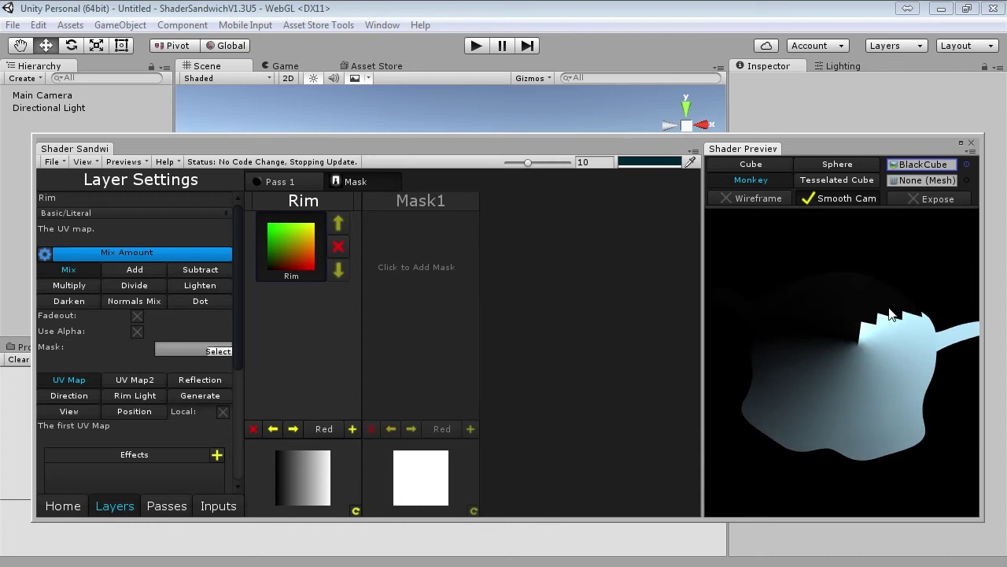
pyautogui.click(288, 257)
pyautogui.moveTo(950, 377); pyautogui.dragTo(808, 347)
pyautogui.click(314, 249)
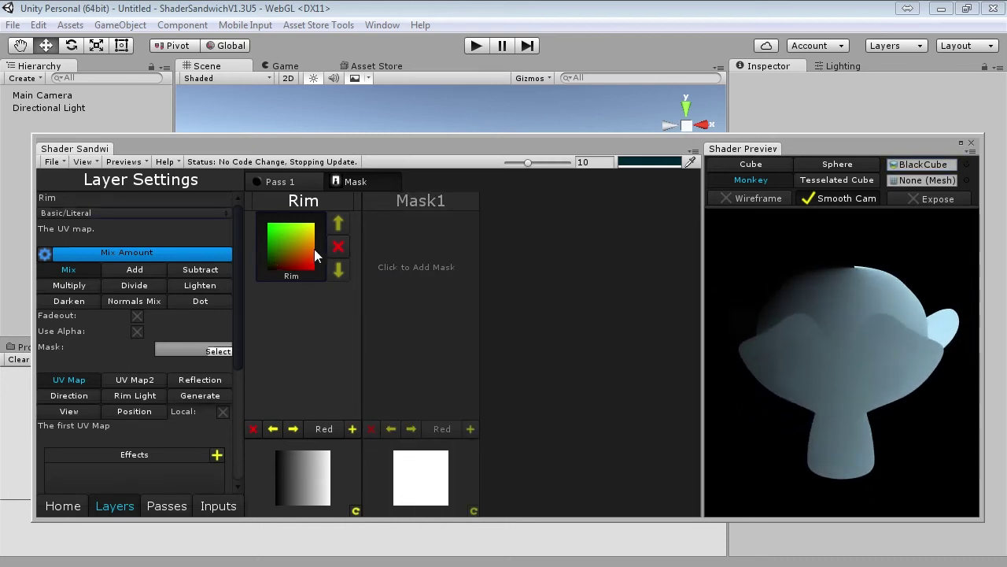
pyautogui.click(135, 395)
pyautogui.moveTo(787, 331); pyautogui.dragTo(830, 332)
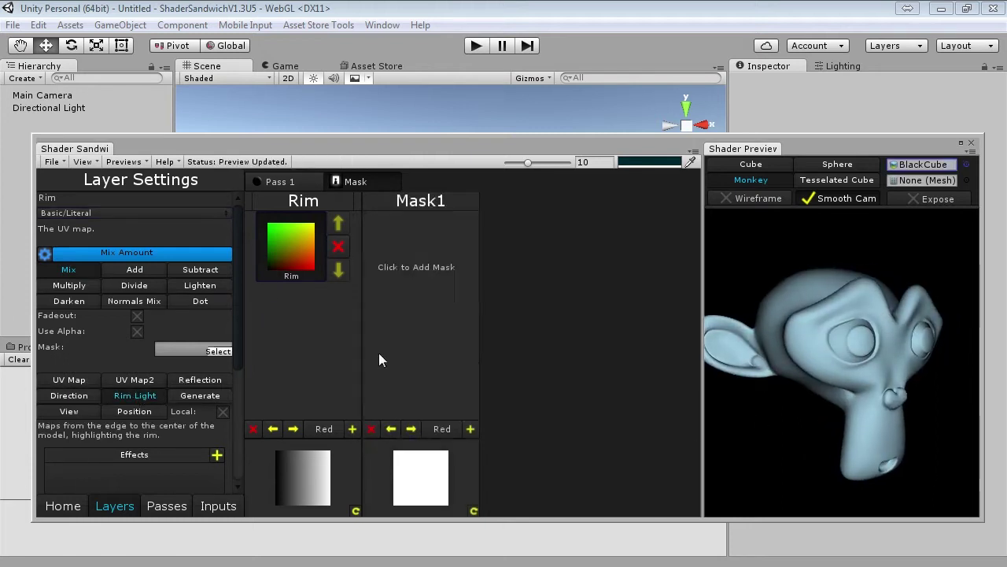
# Add a Mapping/Flip effect to the Rim layer with X Flip enabled
pyautogui.scroll(-3, 158, 346)
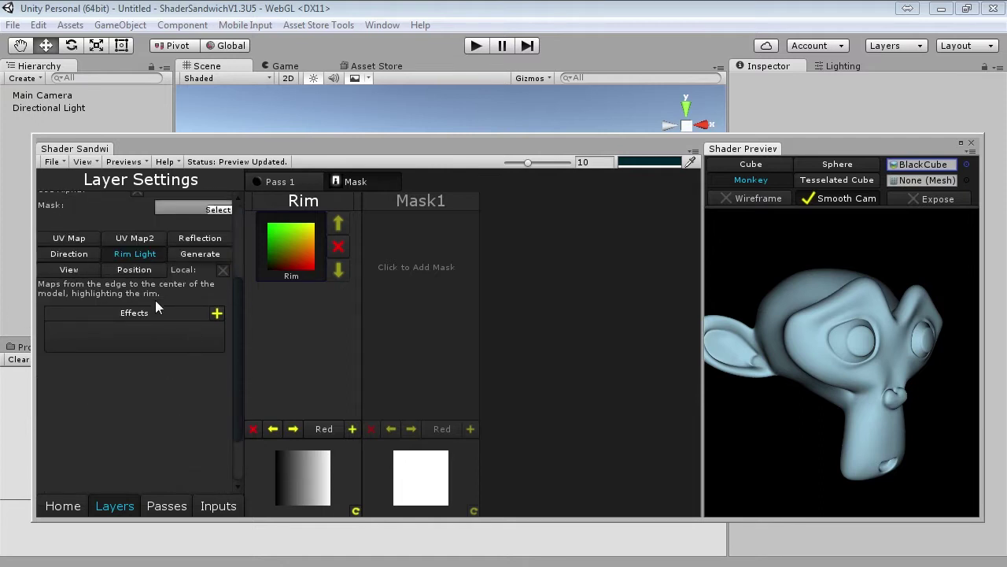
pyautogui.click(218, 314)
pyautogui.moveTo(256, 401)
pyautogui.click(374, 423)
pyautogui.click(146, 340)
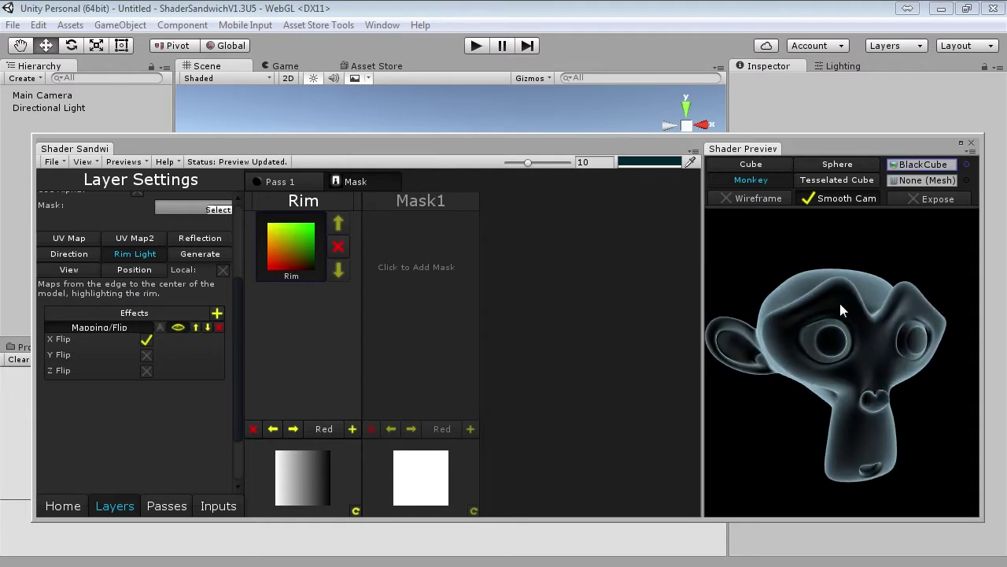
# Add a Maths/Power effect to the Rim layer and set its Power to 5
pyautogui.click(220, 314)
pyautogui.moveTo(284, 384)
pyautogui.click(386, 545)
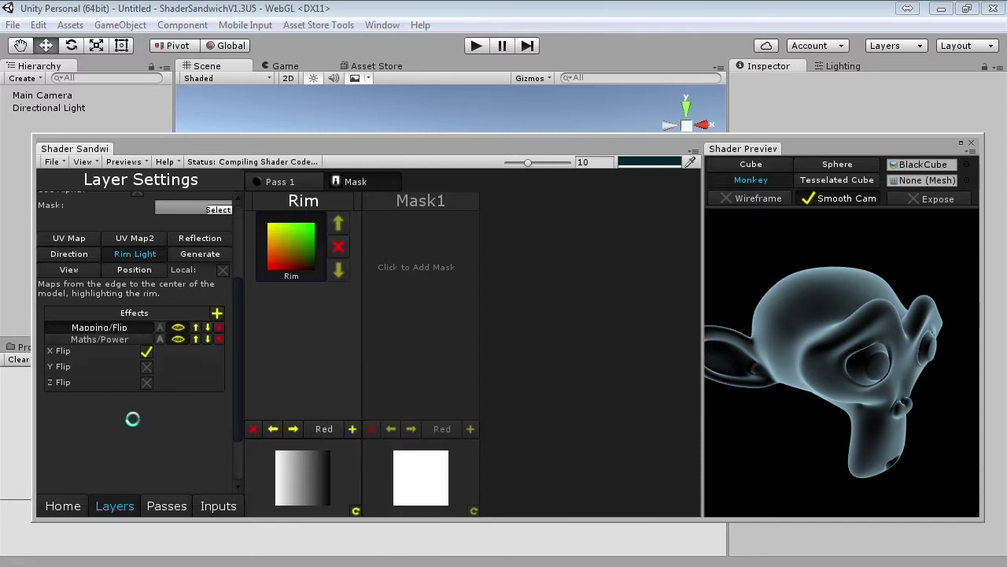
pyautogui.click(124, 337)
pyautogui.moveTo(173, 352); pyautogui.dragTo(184, 352)
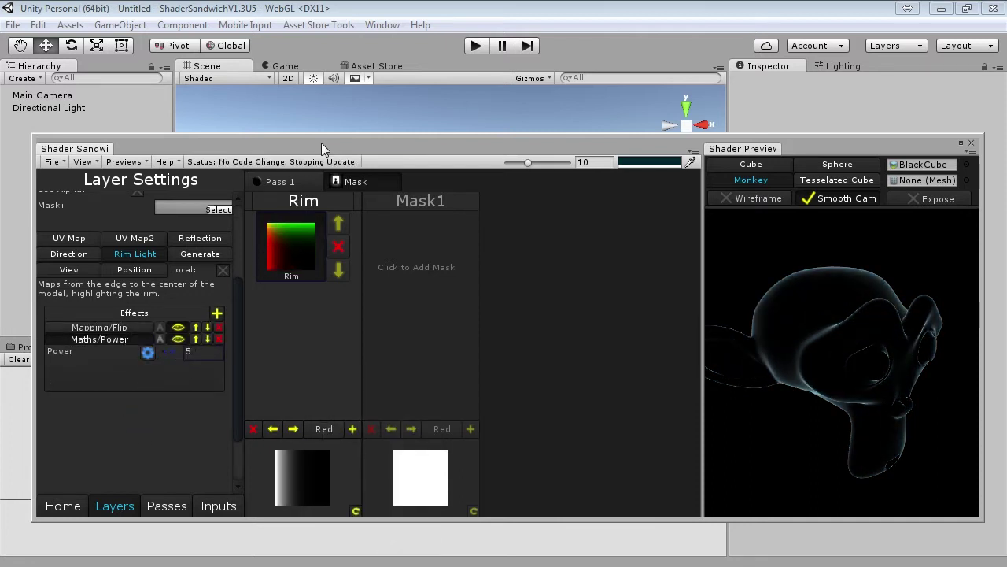
# Check the mask on Pass 1's Emission layer and reselect the layer in the Rim mask
pyautogui.click(292, 183)
pyautogui.click(533, 238)
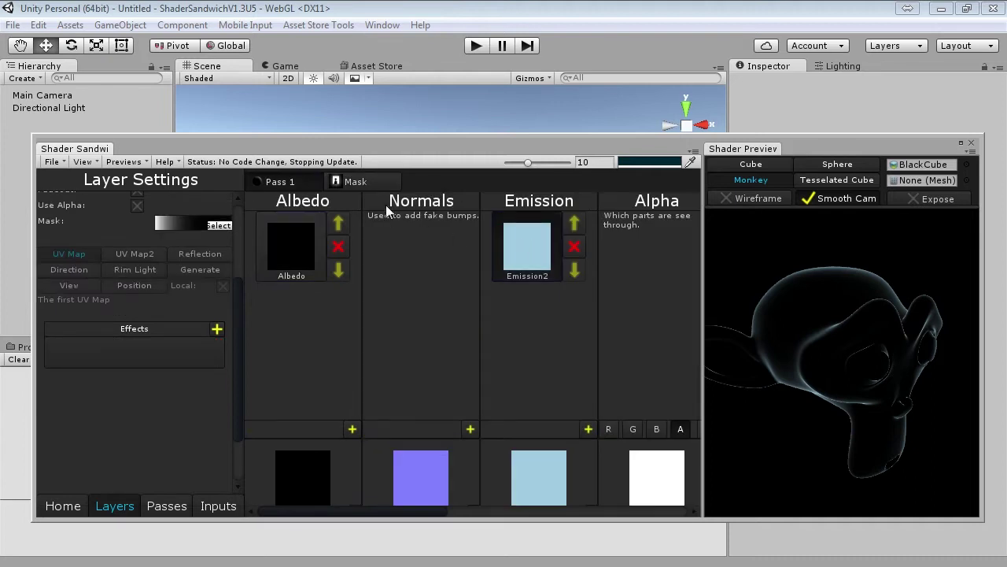
pyautogui.click(379, 184)
pyautogui.click(298, 248)
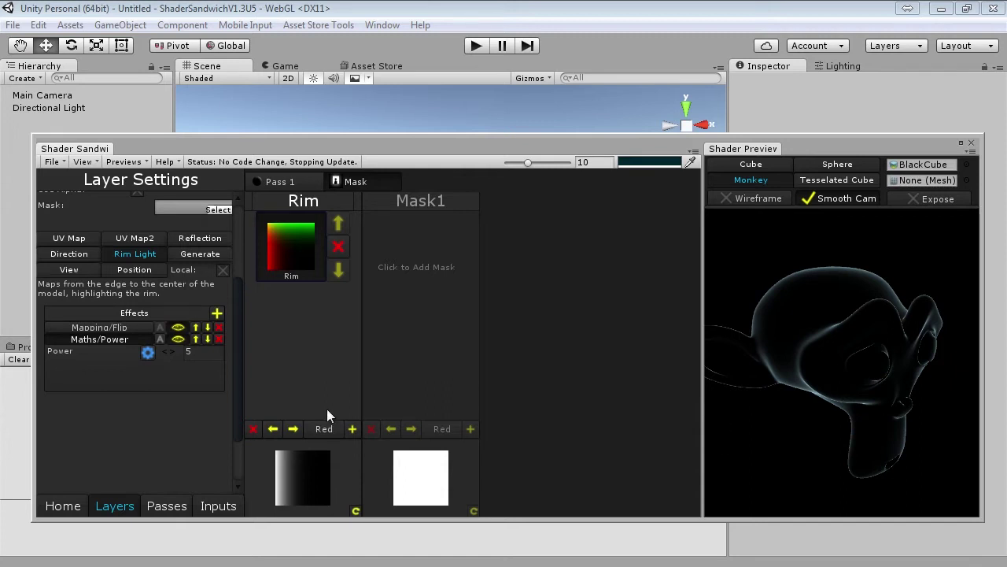
# Set the Rim layer's Power effect to 3 and check the rim glow on the monkey preview
pyautogui.click(158, 352)
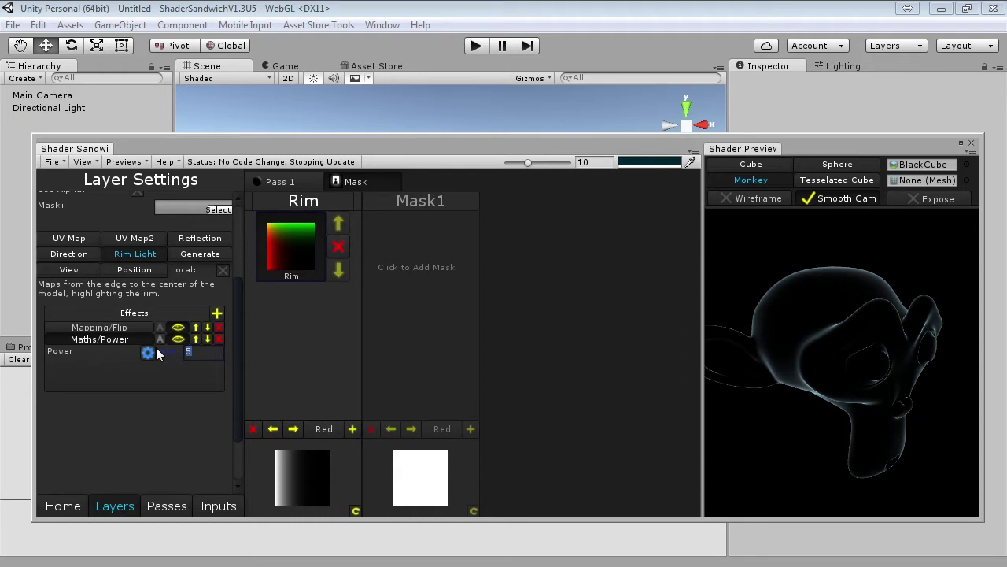
pyautogui.write('3')
pyautogui.moveTo(739, 332); pyautogui.dragTo(802, 310)
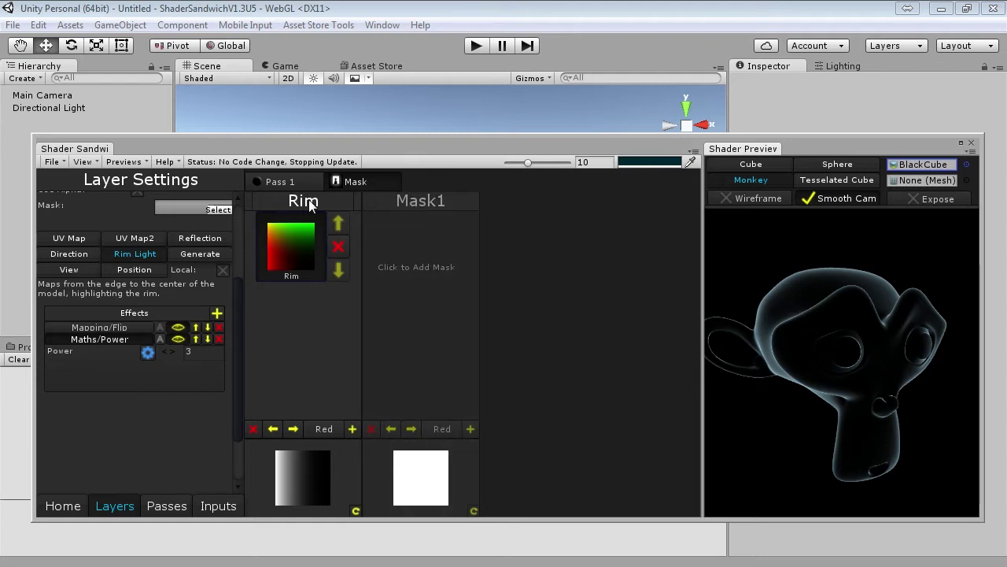
# Add a second Emission layer to Pass 1 and reduce its Mix Amount to zero
pyautogui.click(294, 177)
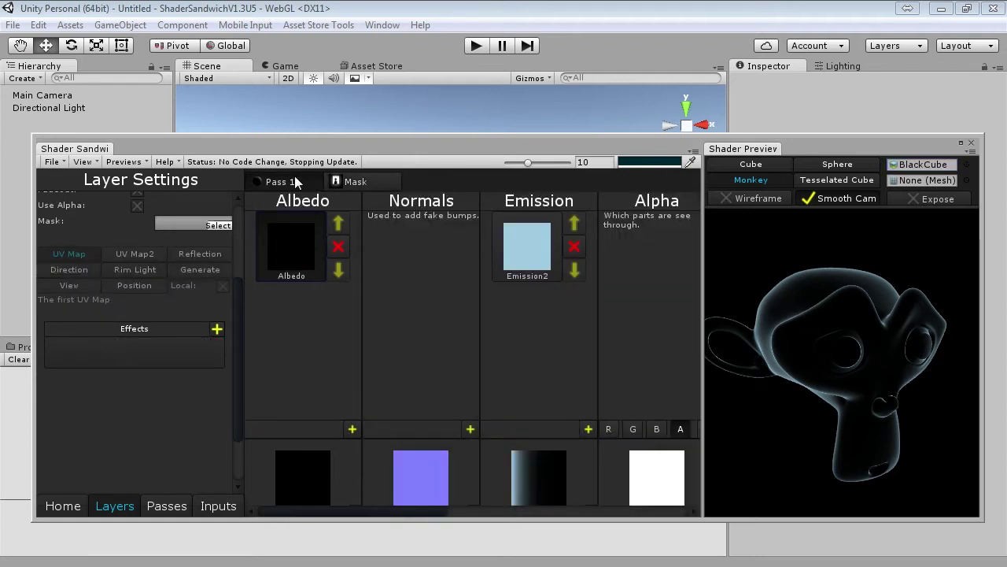
pyautogui.click(588, 429)
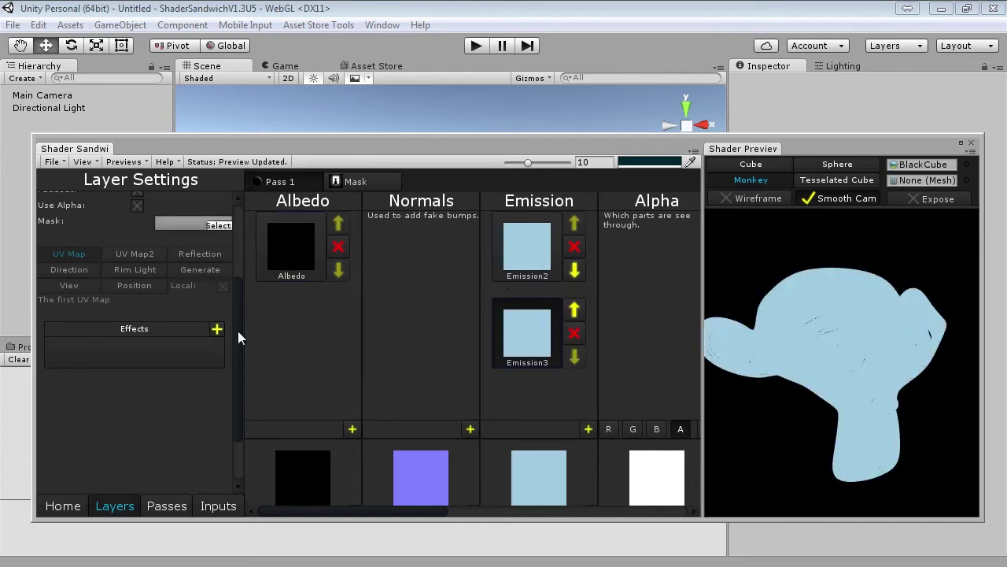
pyautogui.moveTo(238, 330); pyautogui.dragTo(238, 254)
pyautogui.moveTo(148, 266); pyautogui.dragTo(29, 263)
# Change the Emission2 layer's color to a saturated blue, hex 008CFFFF, and check the rim glow on the monkey preview
pyautogui.click(529, 258)
pyautogui.click(206, 245)
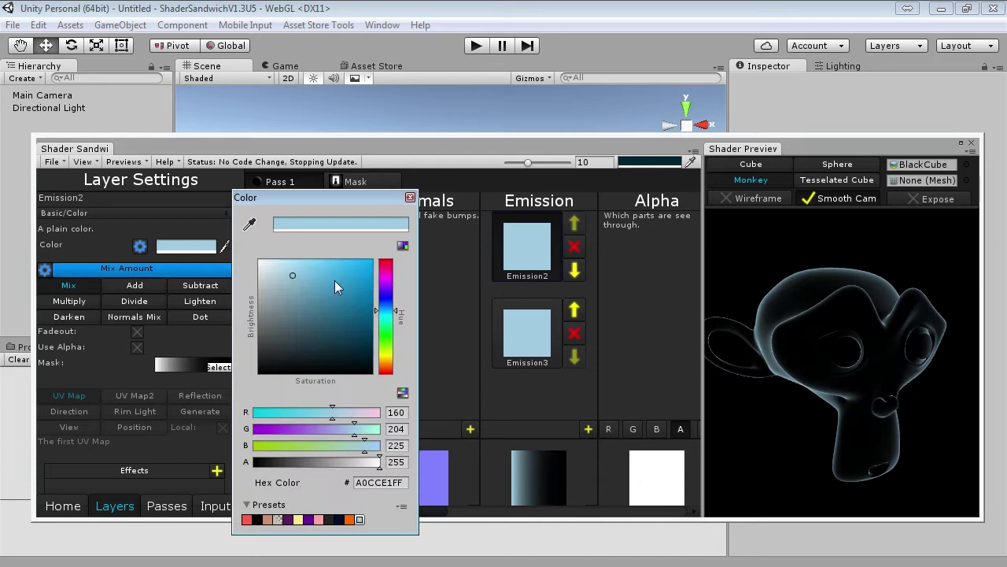
pyautogui.moveTo(334, 288); pyautogui.dragTo(400, 254)
pyautogui.click(385, 313)
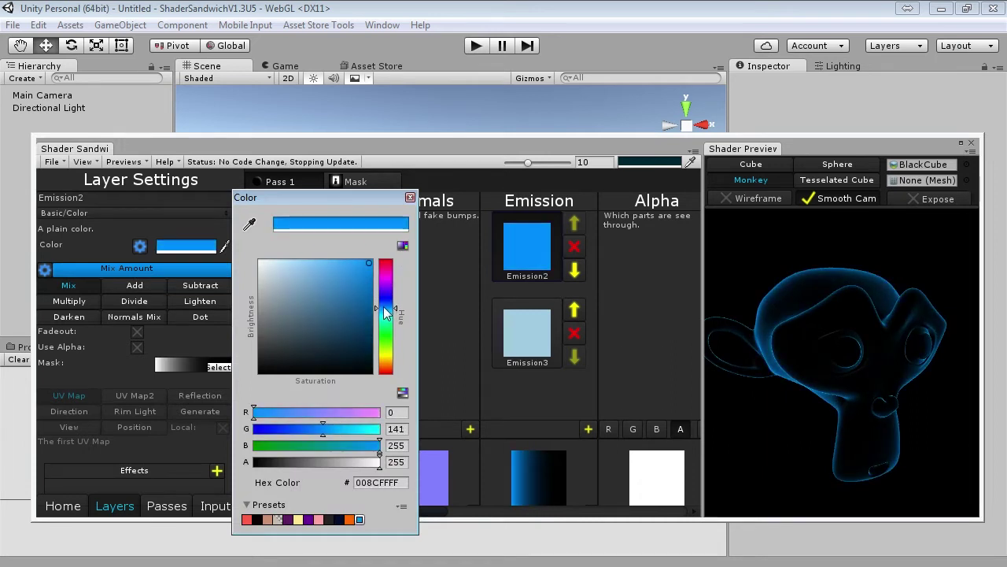
pyautogui.moveTo(828, 333)
pyautogui.mouseDown()
pyautogui.moveTo(835, 335)
pyautogui.moveTo(818, 337)
pyautogui.mouseUp()
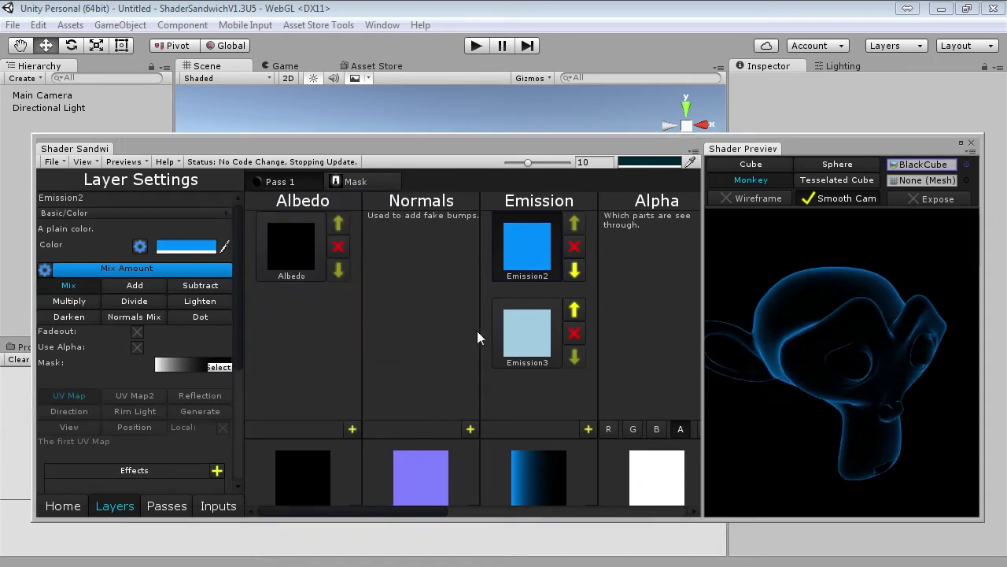
# Raise the Emission3 layer's Mix Amount to full and assign it a newly added second mask
pyautogui.click(526, 334)
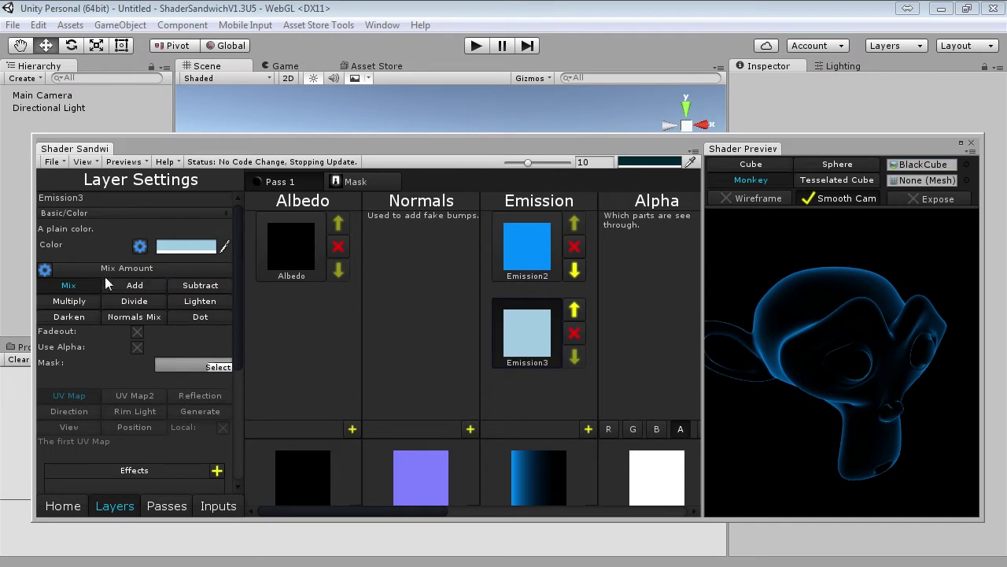
pyautogui.moveTo(110, 268); pyautogui.dragTo(288, 273)
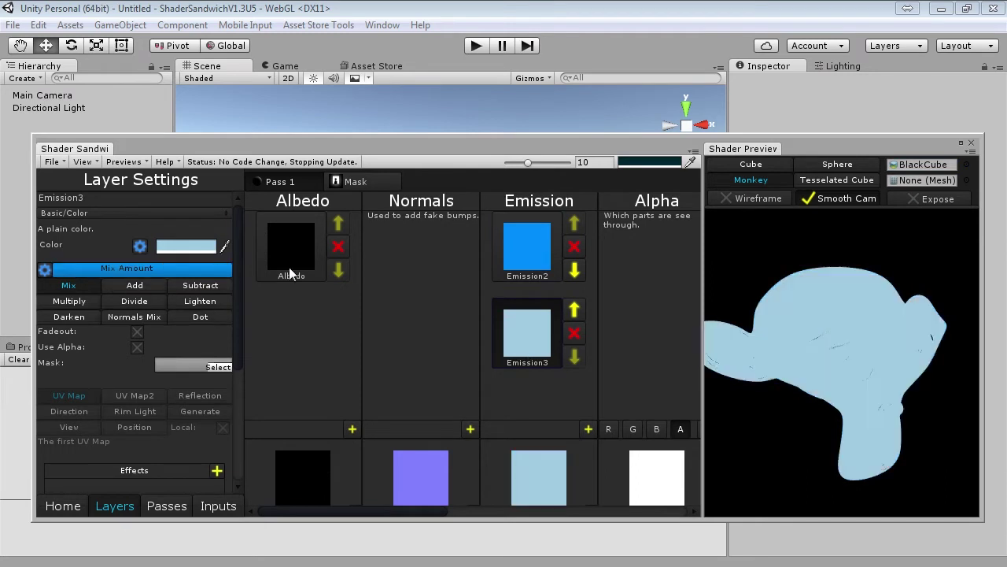
pyautogui.click(382, 176)
pyautogui.click(389, 211)
pyautogui.click(310, 187)
pyautogui.click(512, 323)
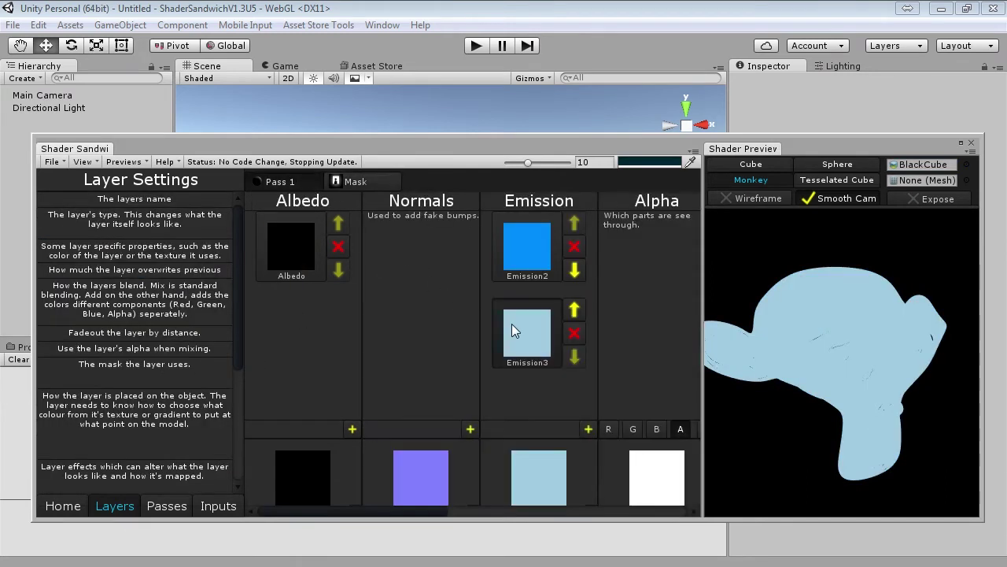
pyautogui.click(512, 331)
pyautogui.click(218, 366)
pyautogui.doubleClick(143, 381)
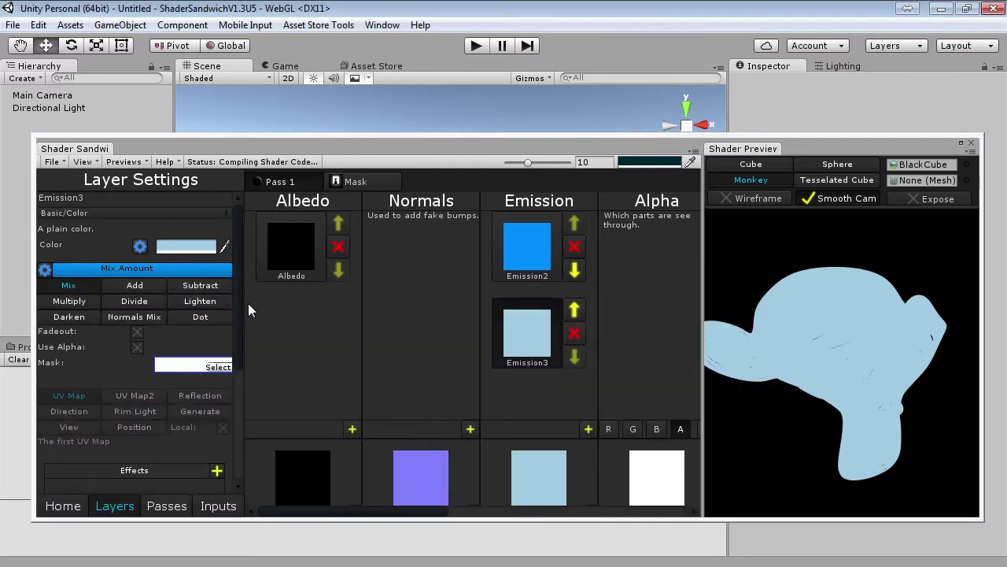
# Add a layer to the Mask1 mask and set its type to Procedural/Perlin Noise
pyautogui.click(376, 177)
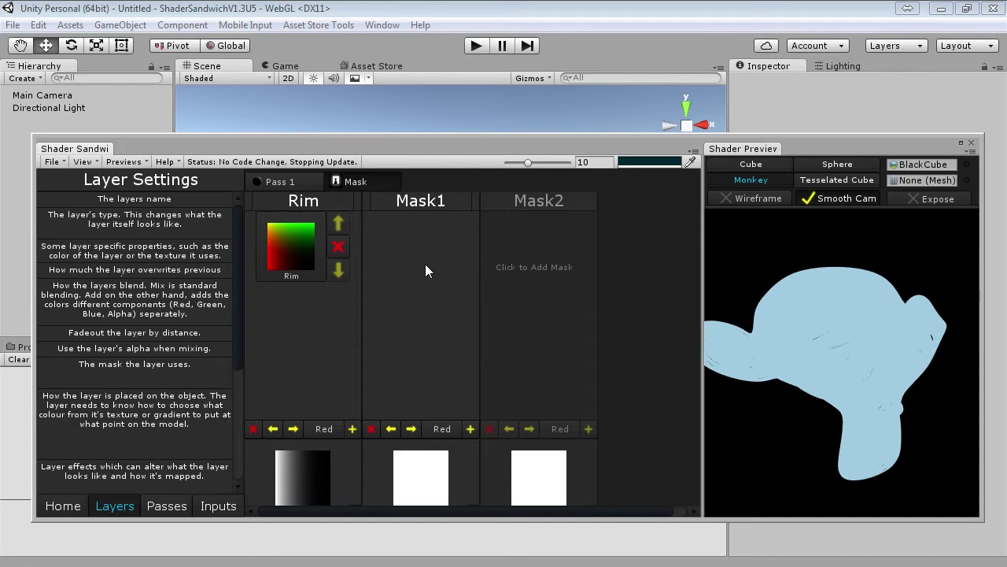
pyautogui.moveTo(854, 278); pyautogui.dragTo(873, 294)
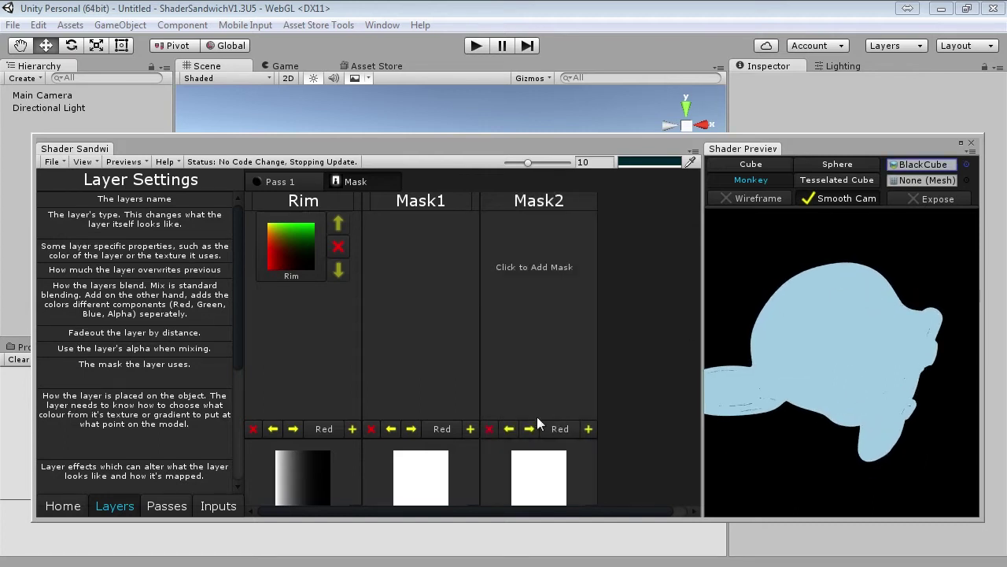
pyautogui.click(470, 428)
pyautogui.click(180, 215)
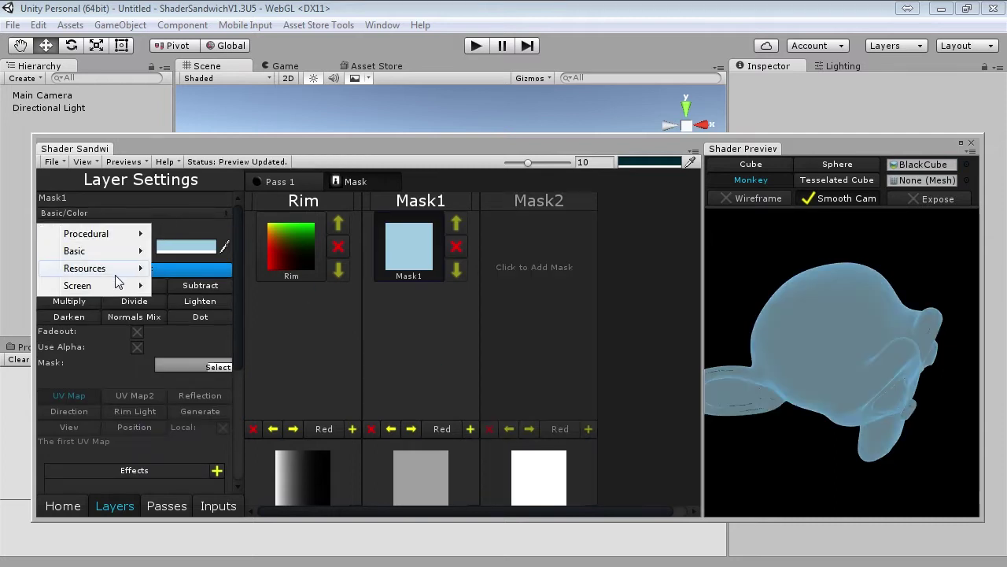
pyautogui.moveTo(126, 235)
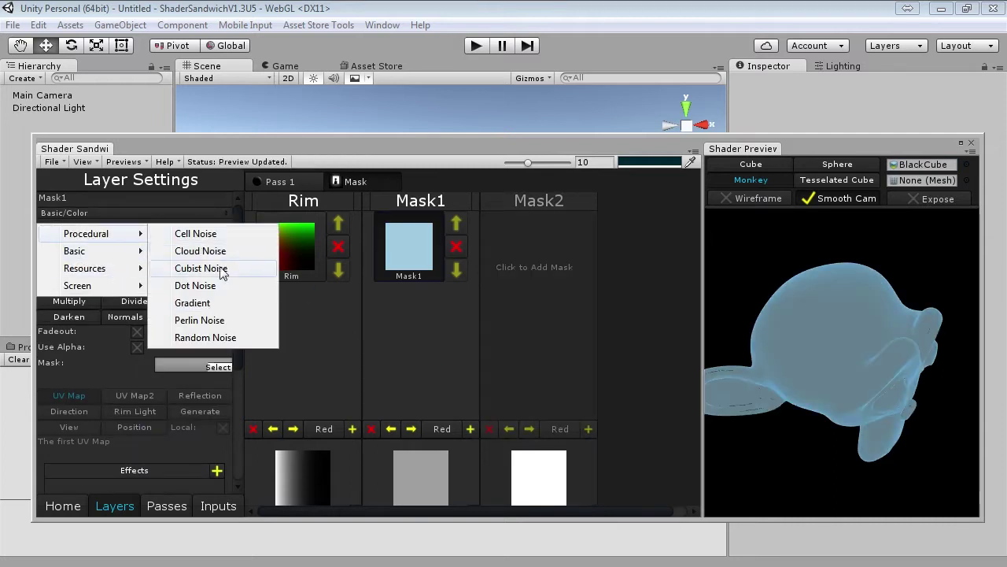
pyautogui.click(226, 319)
pyautogui.moveTo(786, 271); pyautogui.dragTo(837, 331)
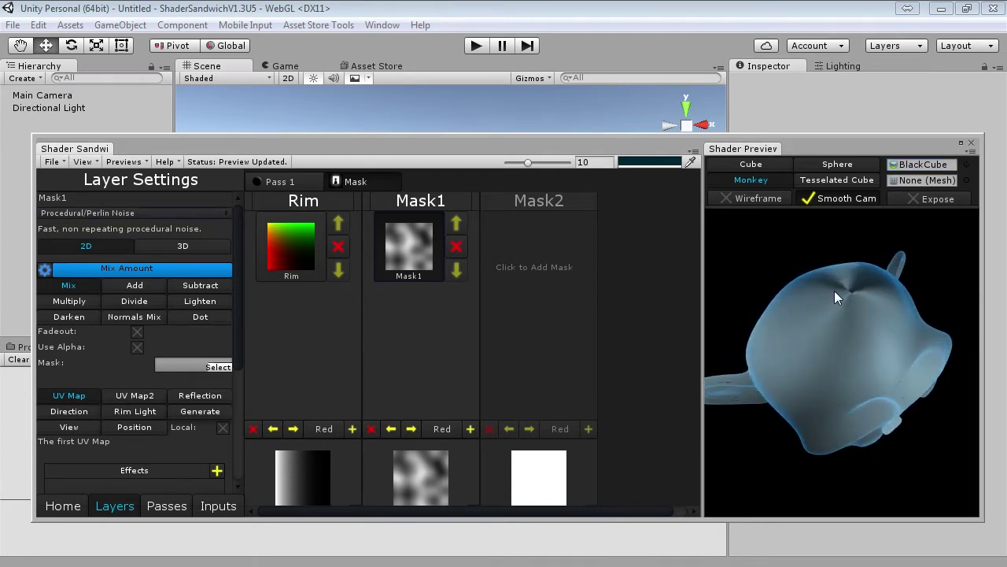
# Map the Mask1 noise layer by Position and add a Mapping/Scale effect with Separate off and a Scale of about 19
pyautogui.click(124, 429)
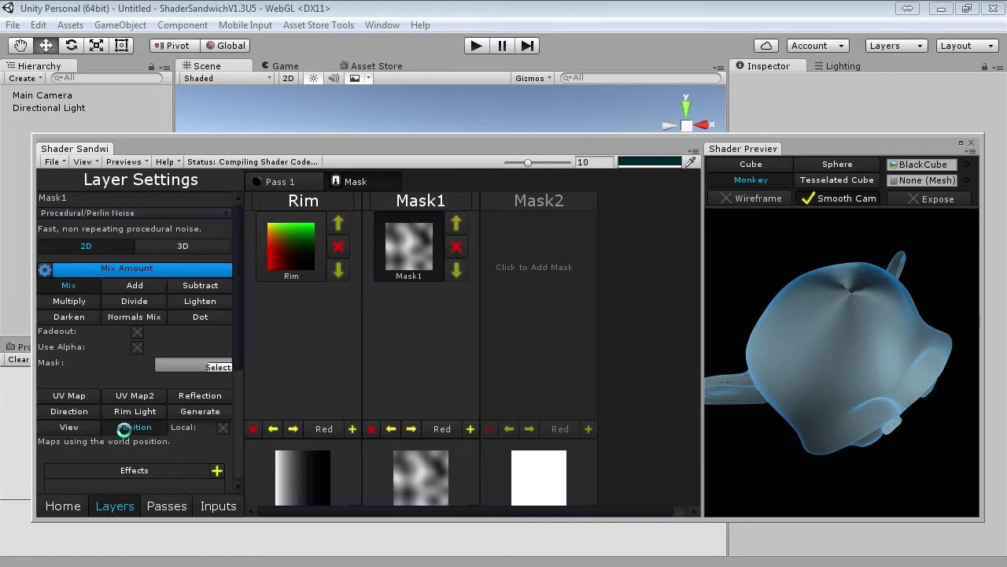
pyautogui.scroll(-3, 213, 394)
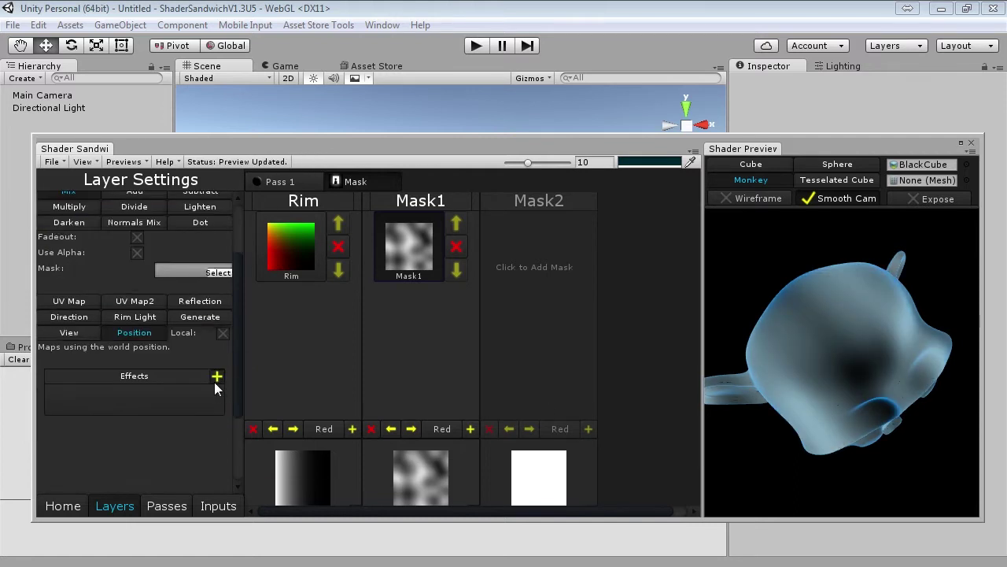
pyautogui.click(217, 376)
pyautogui.moveTo(255, 464)
pyautogui.click(415, 534)
pyautogui.click(146, 401)
pyautogui.moveTo(197, 419); pyautogui.dragTo(785, 315)
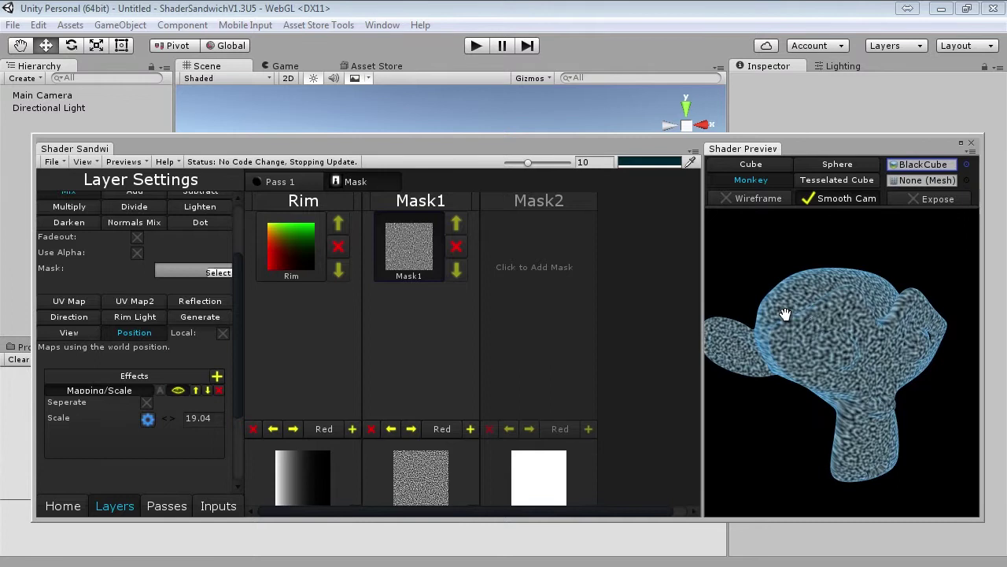
pyautogui.moveTo(924, 311); pyautogui.dragTo(819, 293)
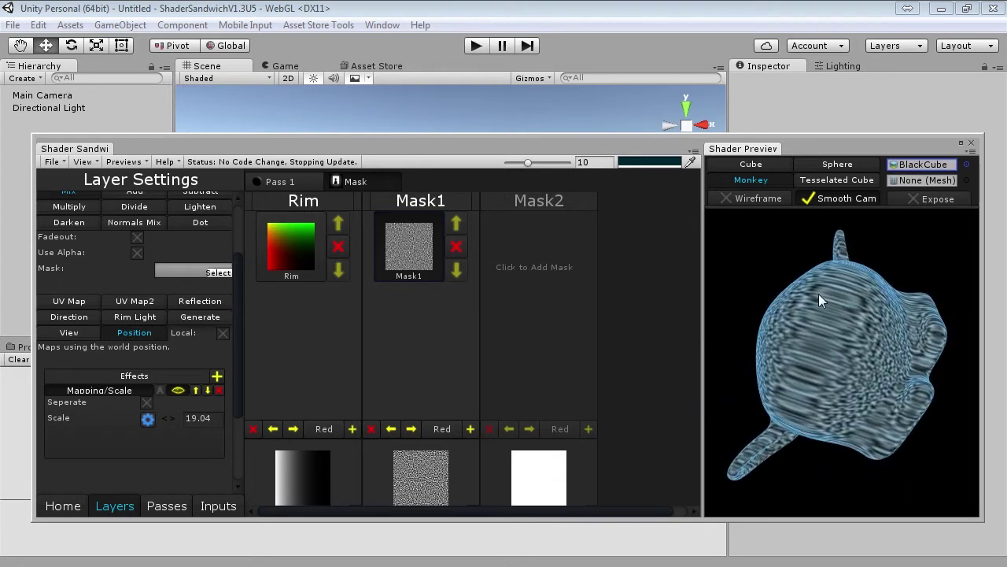
# Switch the Mask1 layer's Perlin noise from 2D to 3D and inspect it on the monkey preview
pyautogui.scroll(3, 233, 319)
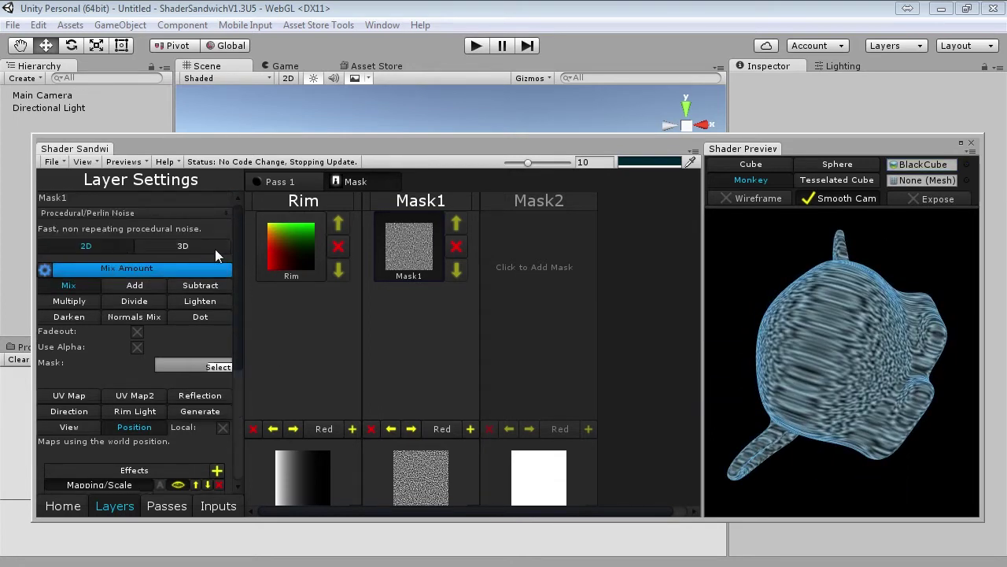
pyautogui.click(183, 246)
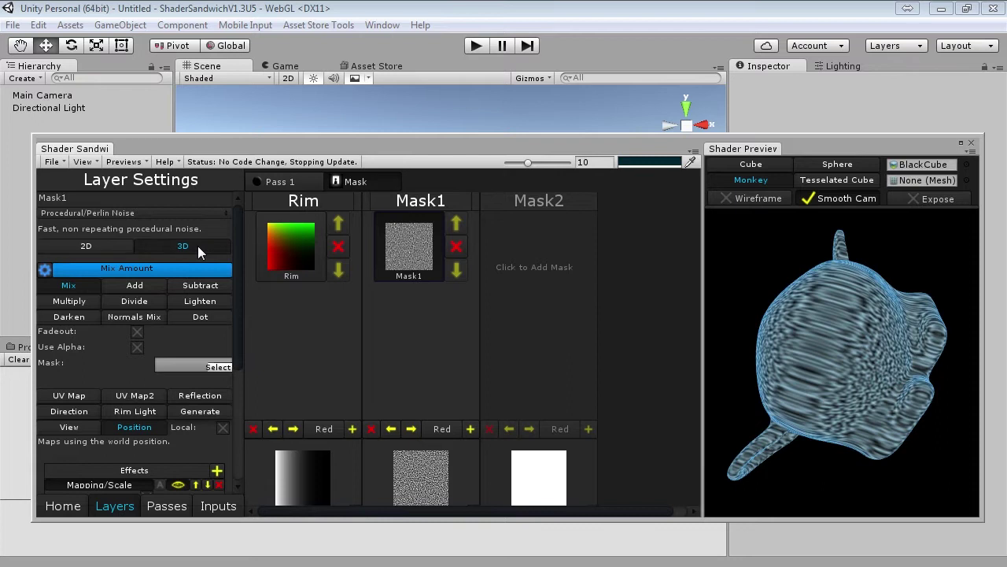
pyautogui.moveTo(858, 367); pyautogui.dragTo(804, 331)
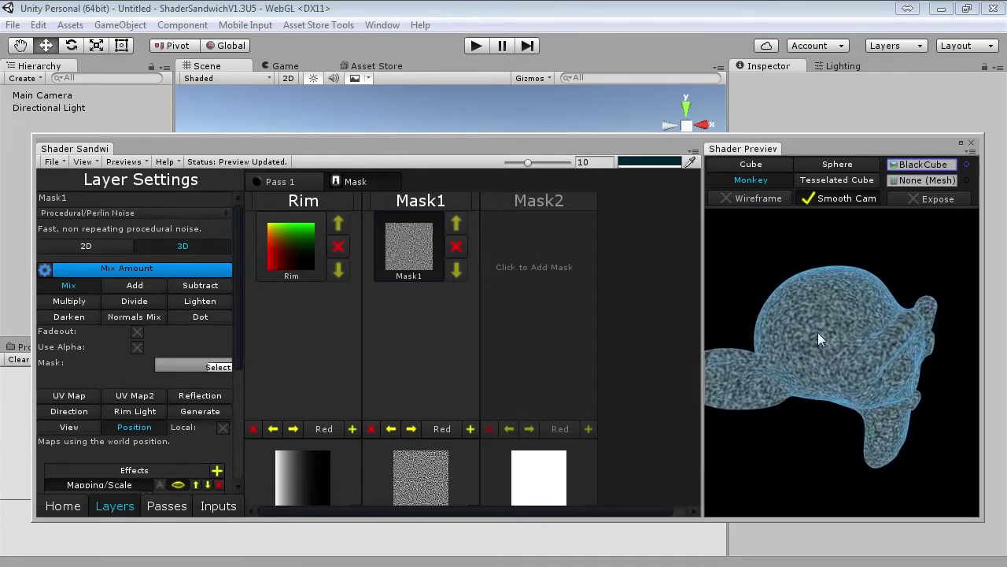
# Set the Mask1 layer's Mapping/Scale effect to 30 and check the noise detail up close in the preview
pyautogui.moveTo(241, 321); pyautogui.dragTo(242, 395)
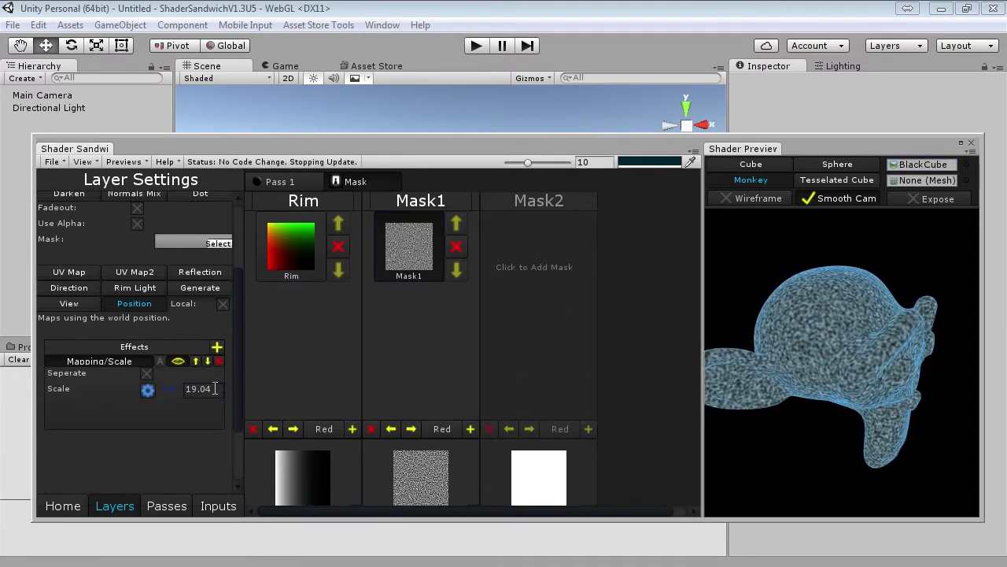
pyautogui.write('3')
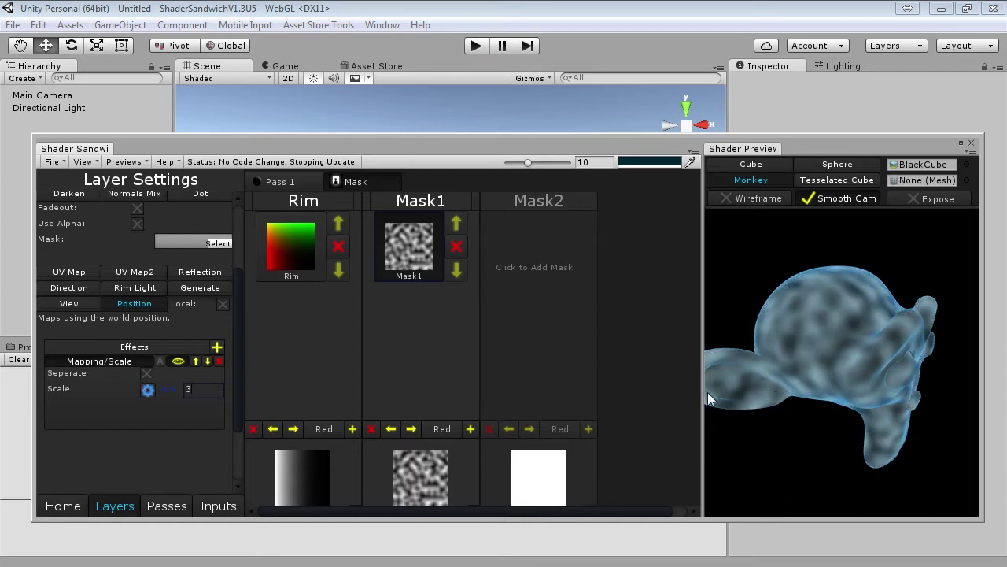
pyautogui.write('0')
pyautogui.scroll(3, 865, 370)
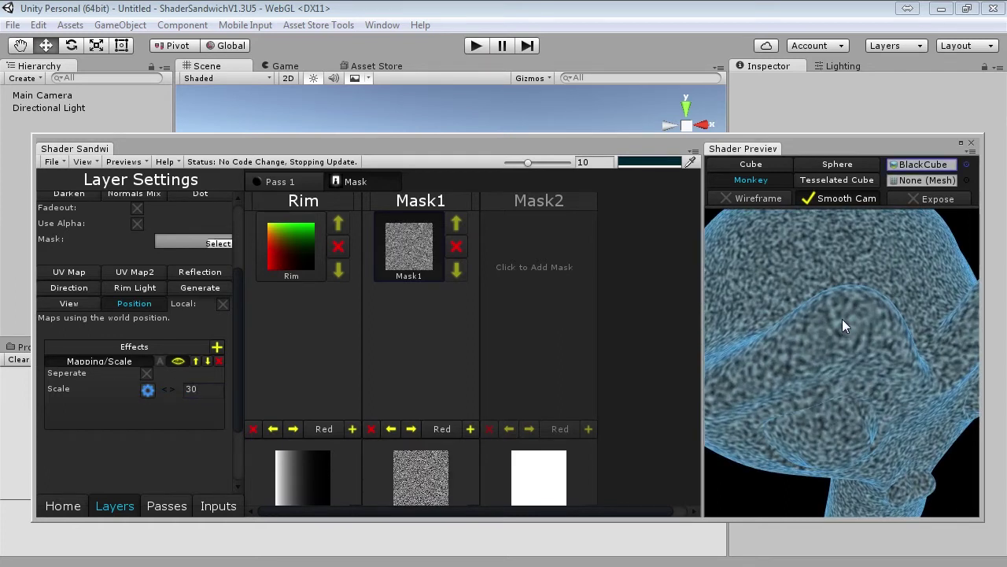
pyautogui.click(327, 303)
pyautogui.scroll(-3, 728, 360)
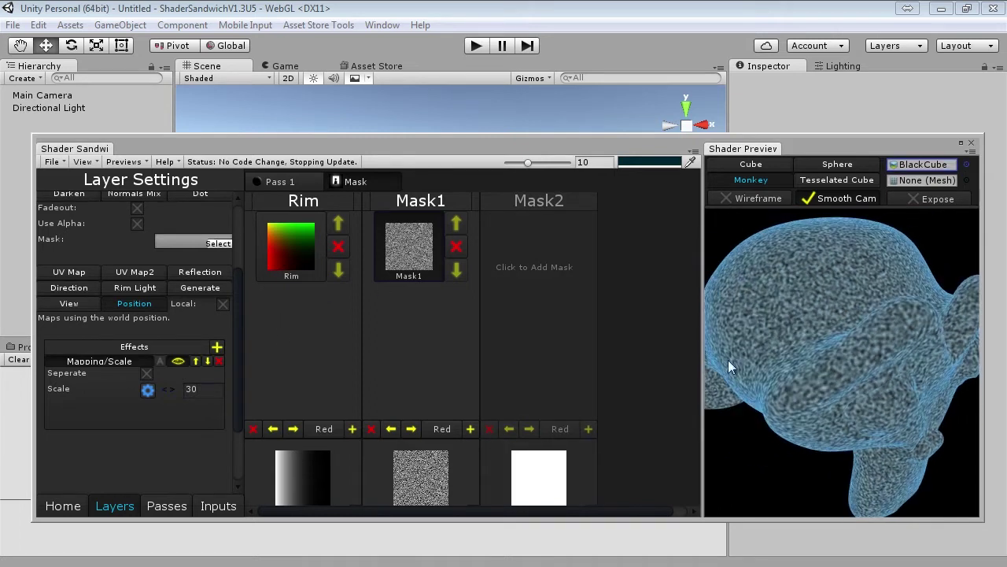
# Add a Mapping/Offset effect to the Mask1 layer and expose its Z Offset as a shader input
pyautogui.click(216, 347)
pyautogui.moveTo(283, 439)
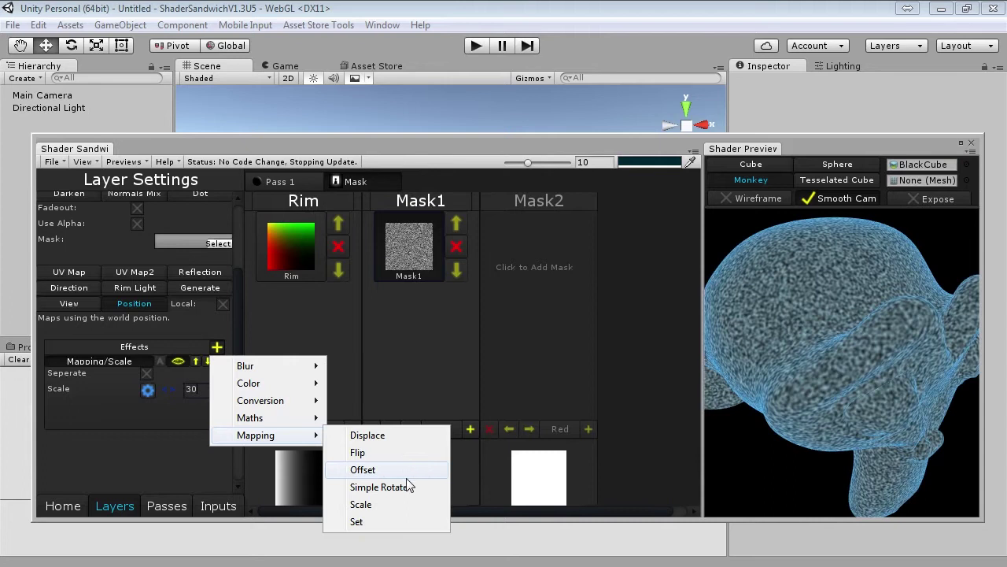
pyautogui.click(364, 408)
pyautogui.click(102, 373)
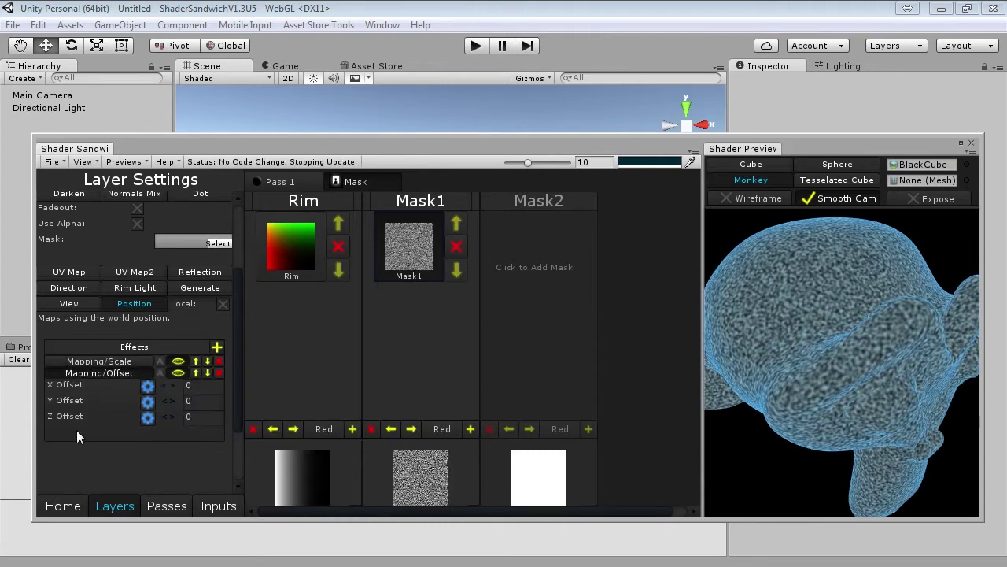
pyautogui.click(146, 417)
pyautogui.click(202, 399)
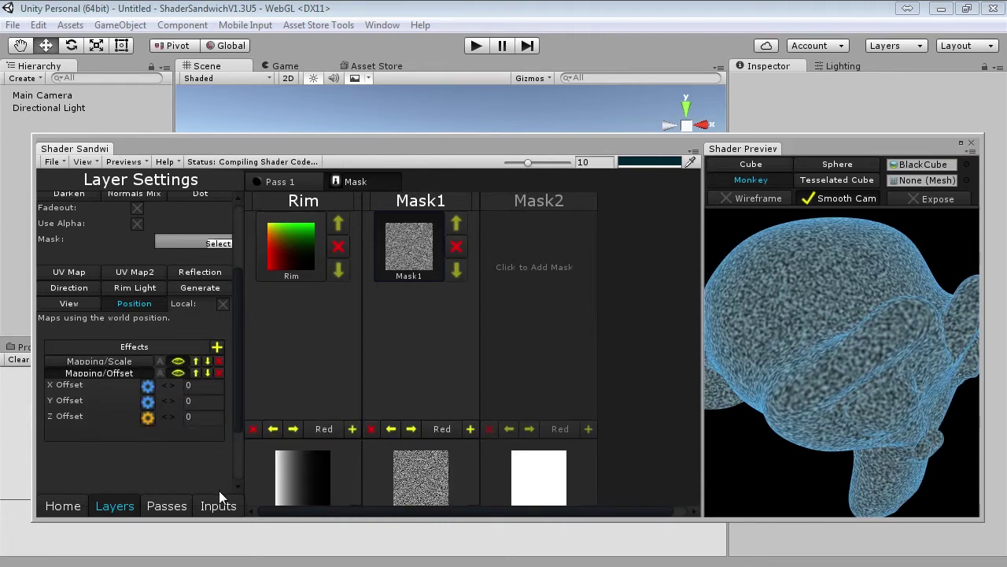
# Make the Mask1 Z Offset input not visible and set its Replacement to Time/Basic/Very Slow
pyautogui.click(213, 504)
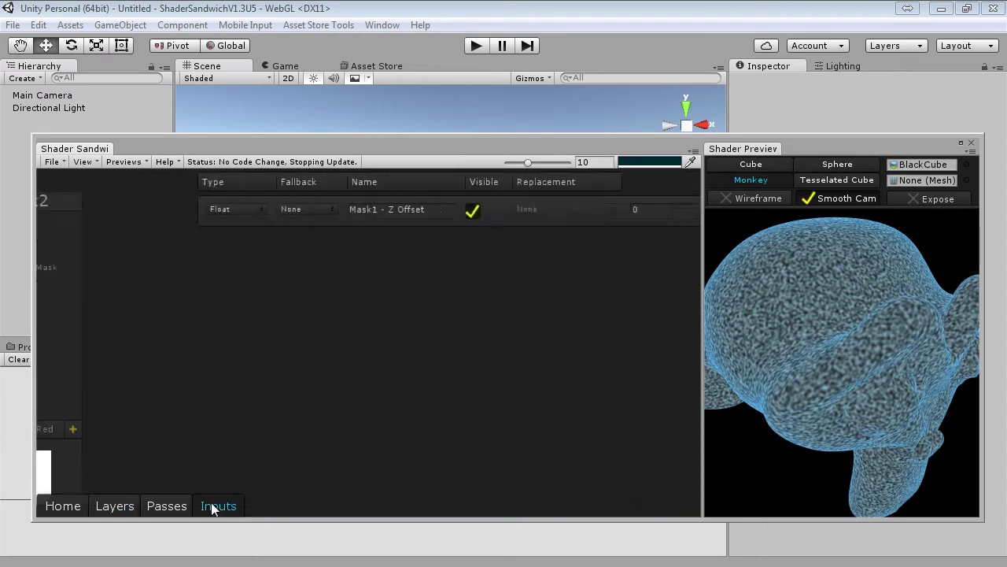
pyautogui.click(328, 210)
pyautogui.click(416, 210)
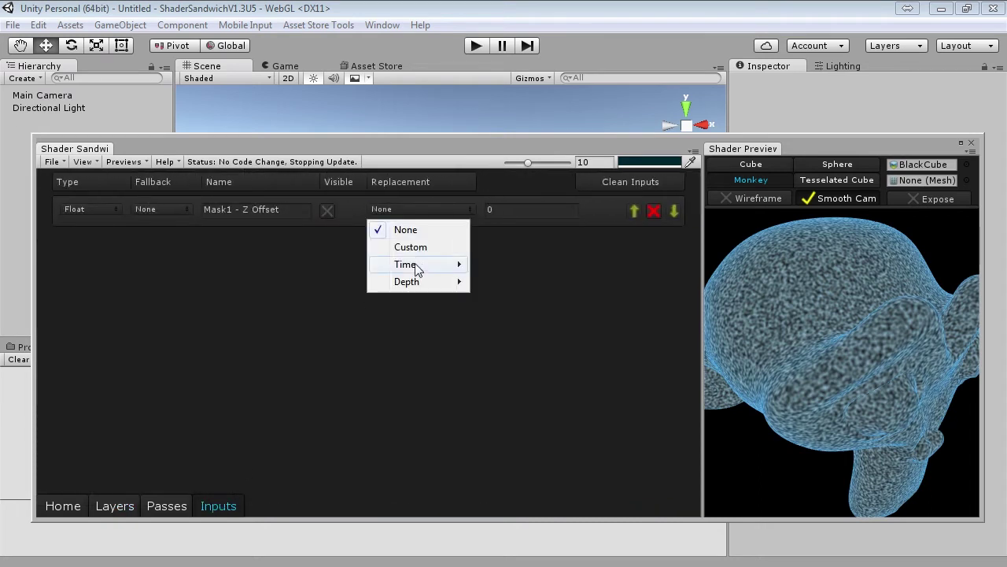
pyautogui.moveTo(429, 265)
pyautogui.moveTo(509, 265)
pyautogui.click(647, 316)
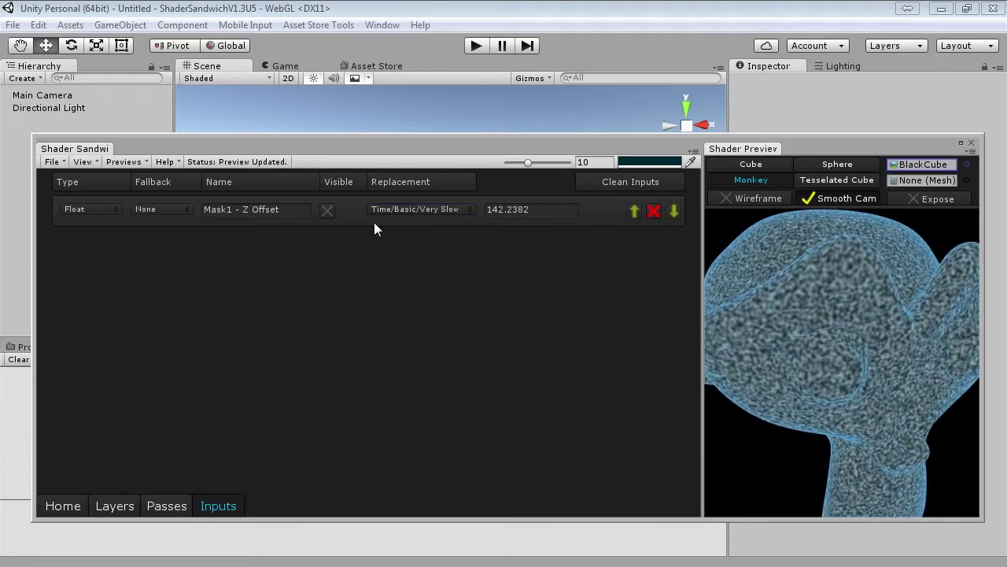
# Change the Z Offset input's Replacement to Time/Basic/Slow and check the animation in the preview
pyautogui.click(417, 209)
pyautogui.moveTo(415, 264)
pyautogui.moveTo(510, 267)
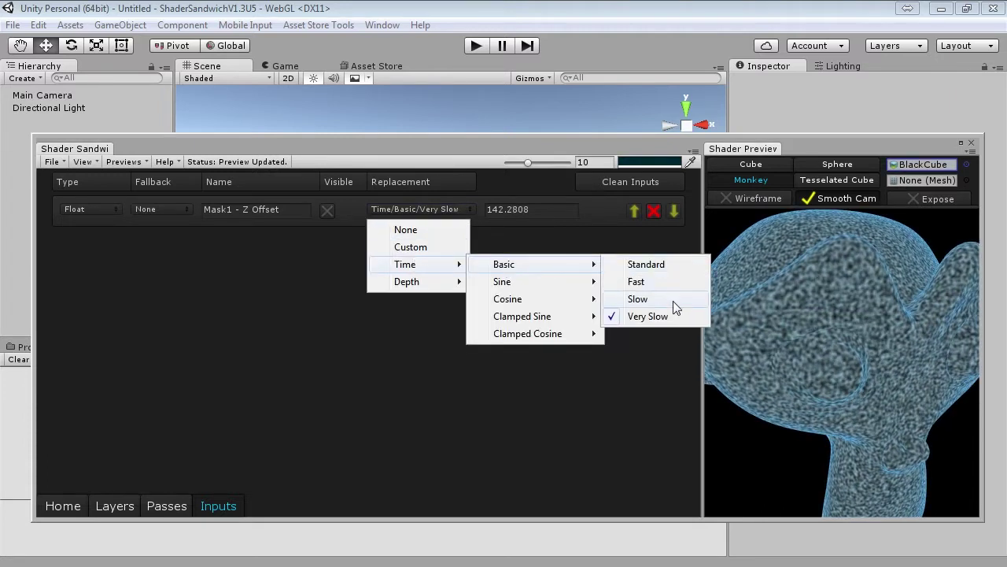
pyautogui.click(669, 296)
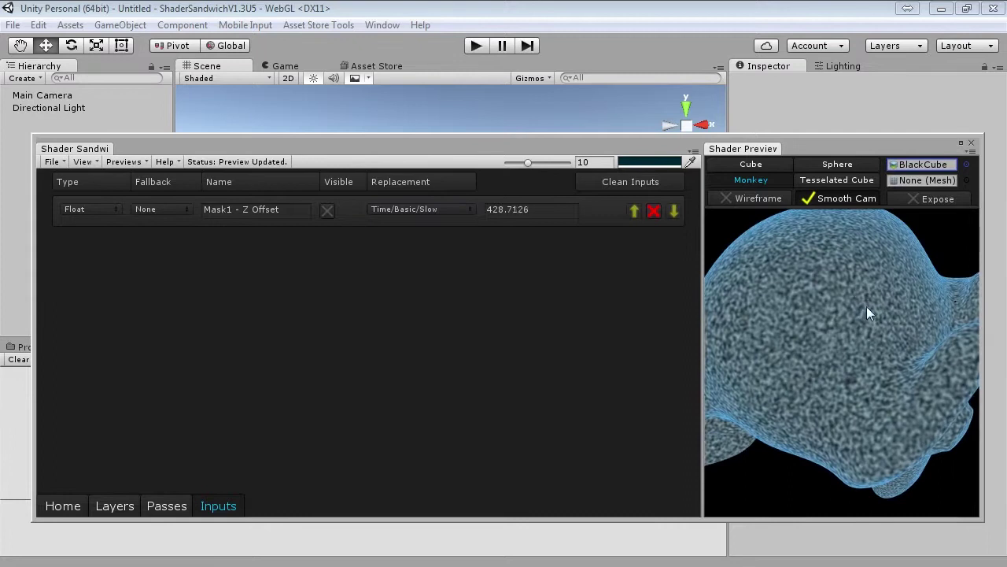
# Rename the Z Offset input to TimeBasicSlow and return to the mask layers
pyautogui.click(221, 207)
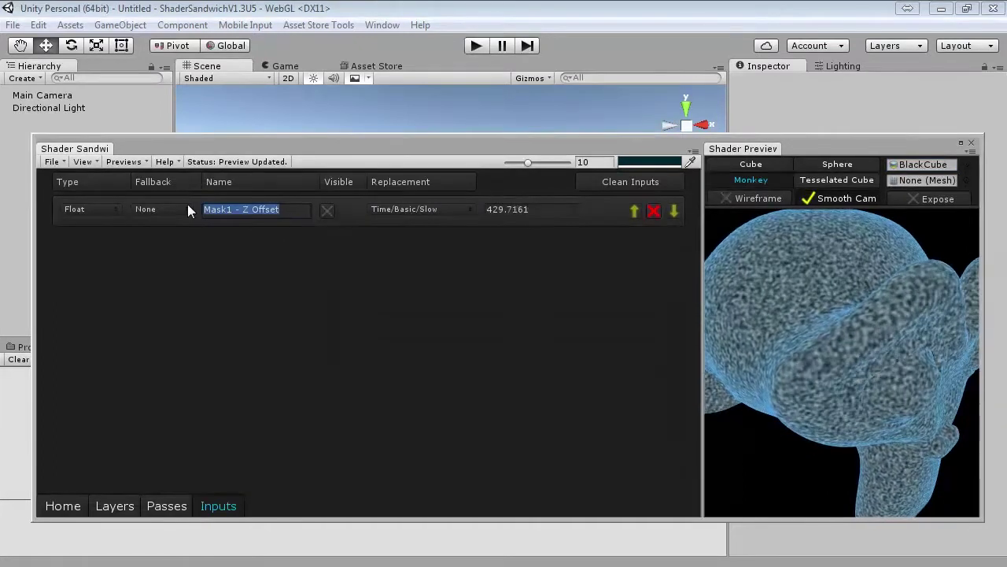
pyautogui.write('TimeBasi')
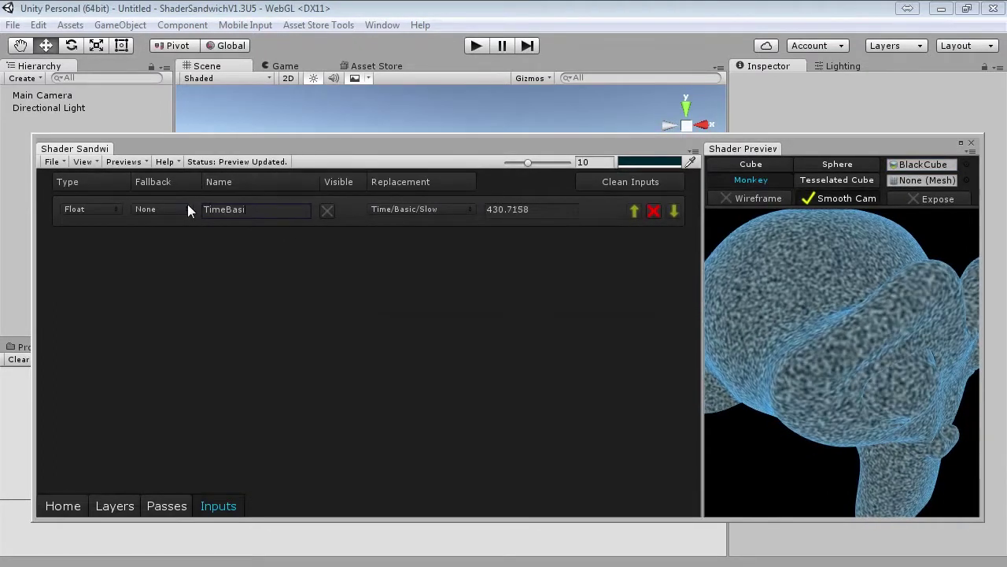
pyautogui.write('cSlow')
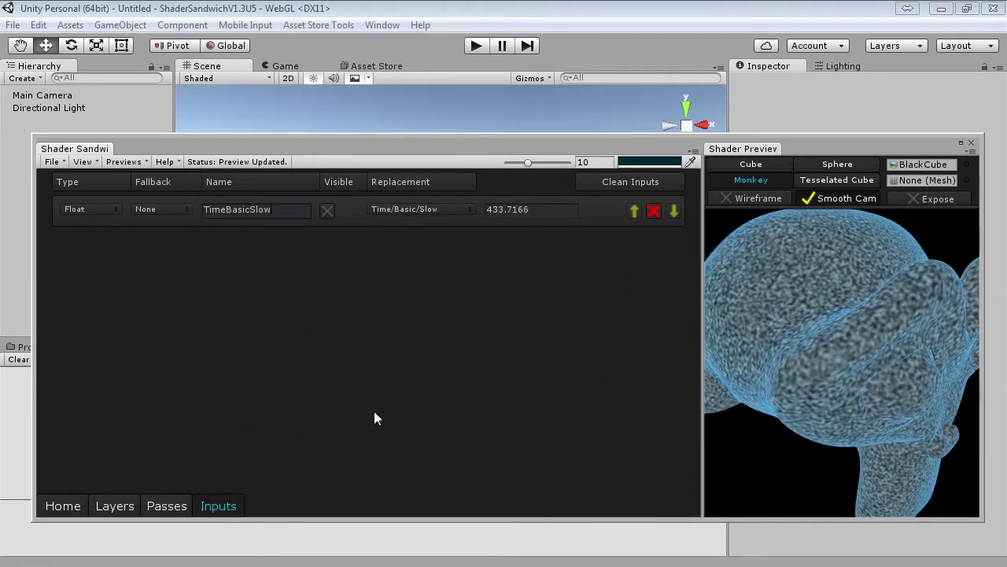
pyautogui.click(114, 506)
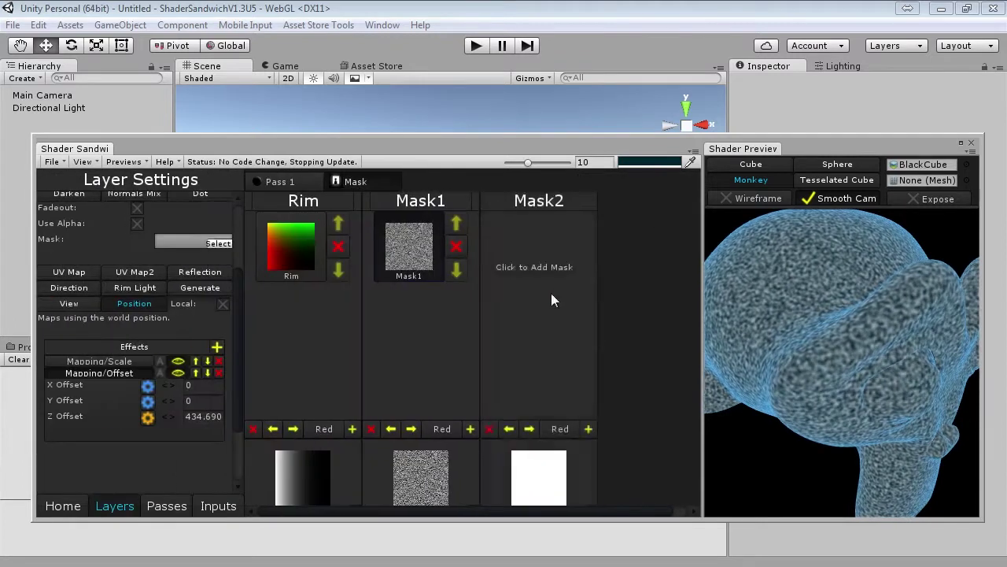
# Change the colour of the Emission3 layer in Pass 1 to dark purple, hex 43004E
pyautogui.click(271, 183)
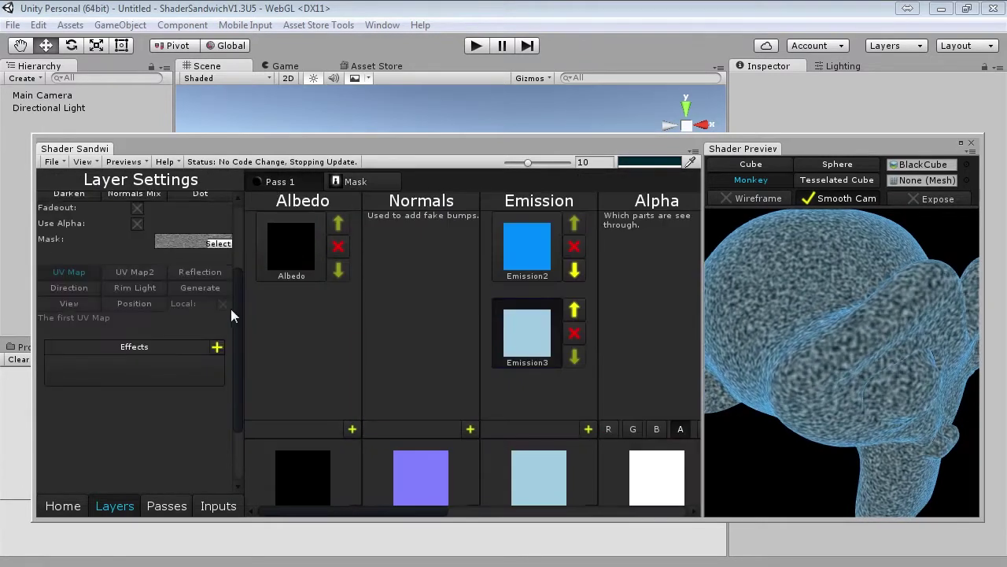
pyautogui.click(185, 246)
pyautogui.moveTo(387, 349); pyautogui.dragTo(382, 266)
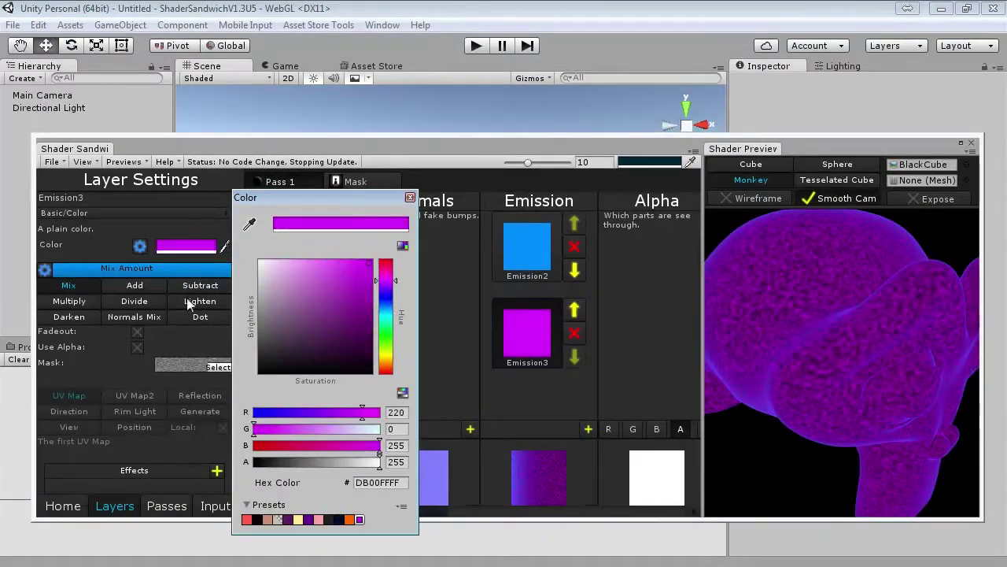
pyautogui.moveTo(376, 311); pyautogui.dragTo(397, 344)
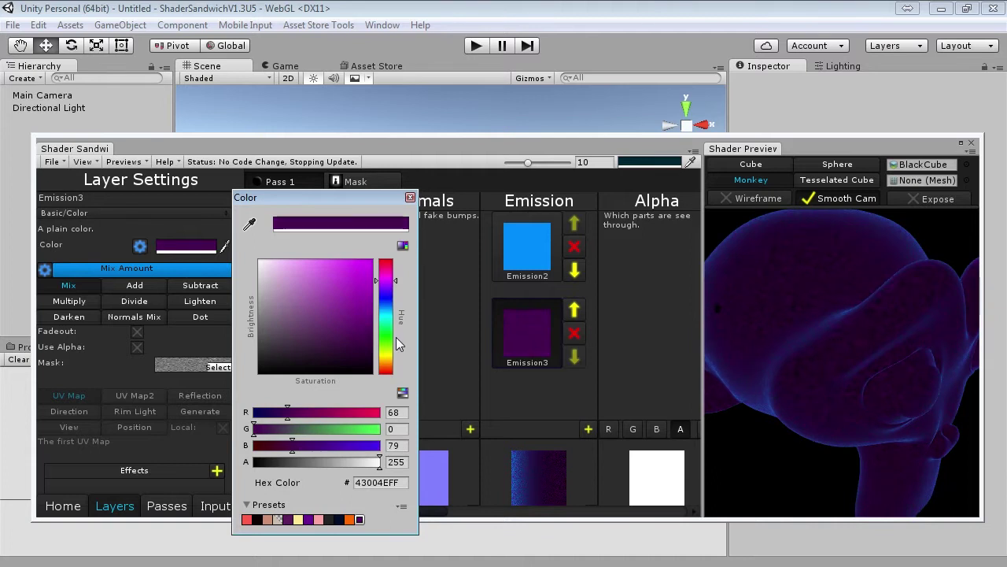
pyautogui.click(895, 332)
pyautogui.moveTo(895, 332); pyautogui.dragTo(872, 313)
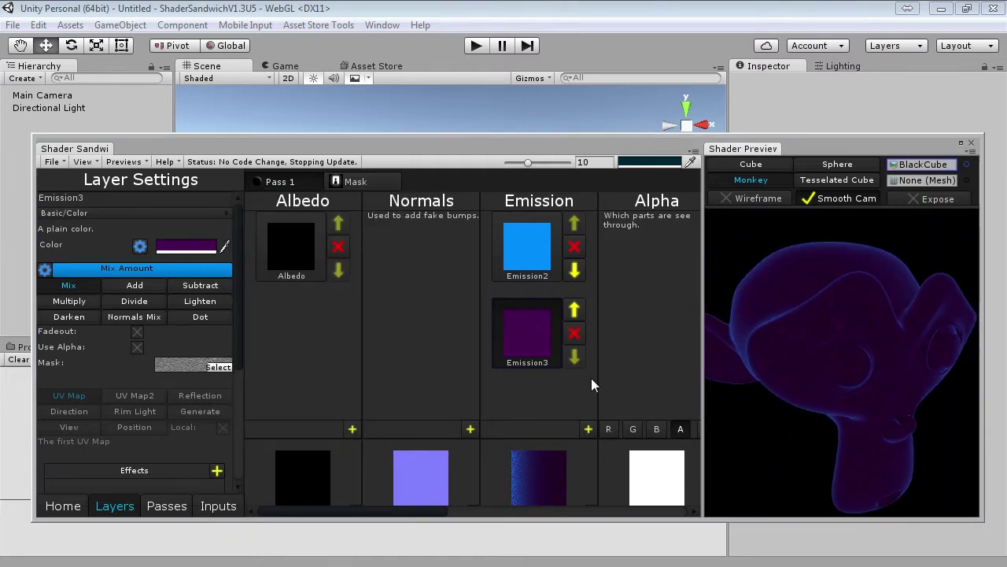
# Add a third Emission layer and a new mask, and assign Mask2 as that layer's mask
pyautogui.click(588, 425)
pyautogui.click(380, 179)
pyautogui.click(528, 293)
pyautogui.click(296, 182)
pyautogui.scroll(-1, 514, 353)
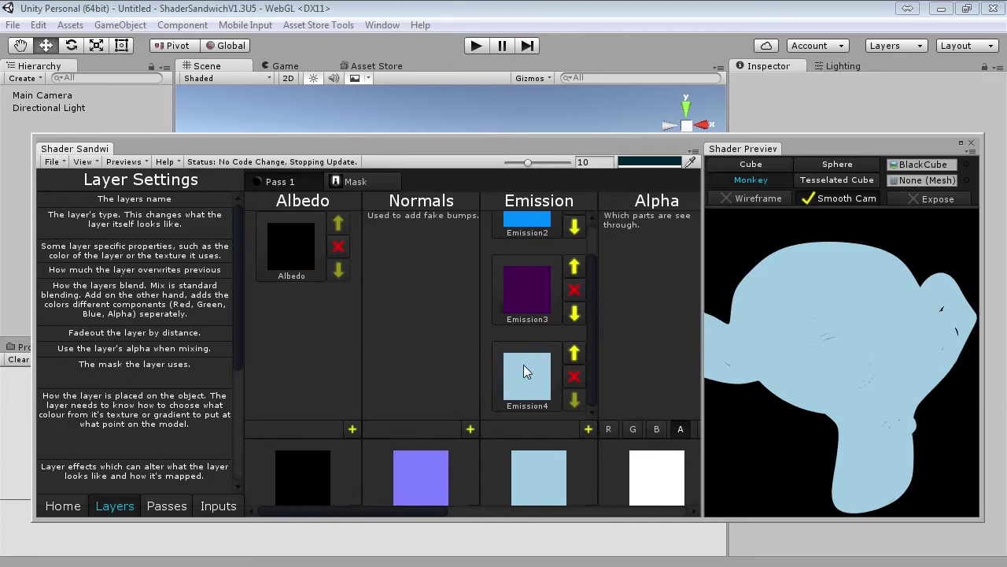
pyautogui.click(523, 365)
pyautogui.click(217, 365)
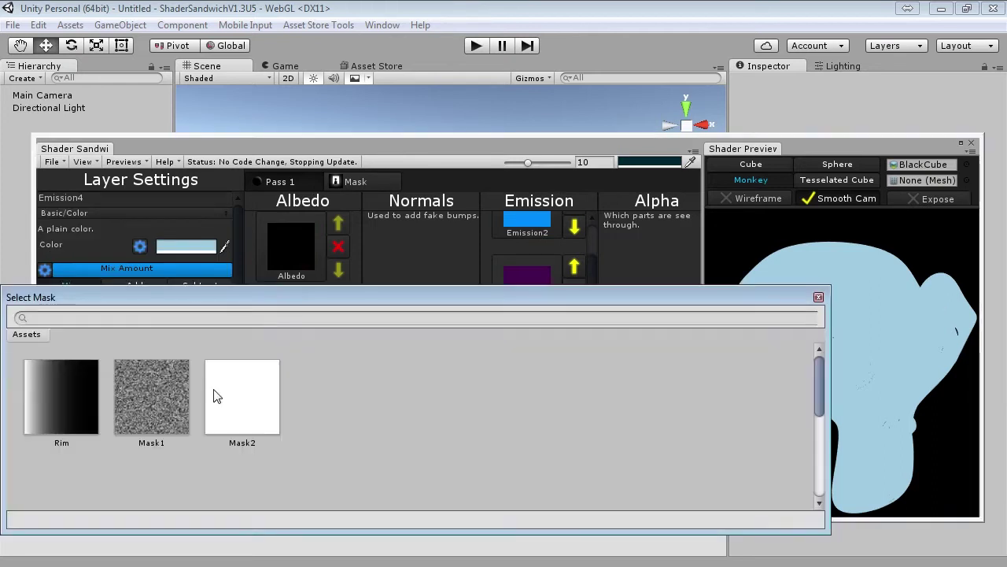
pyautogui.doubleClick(221, 395)
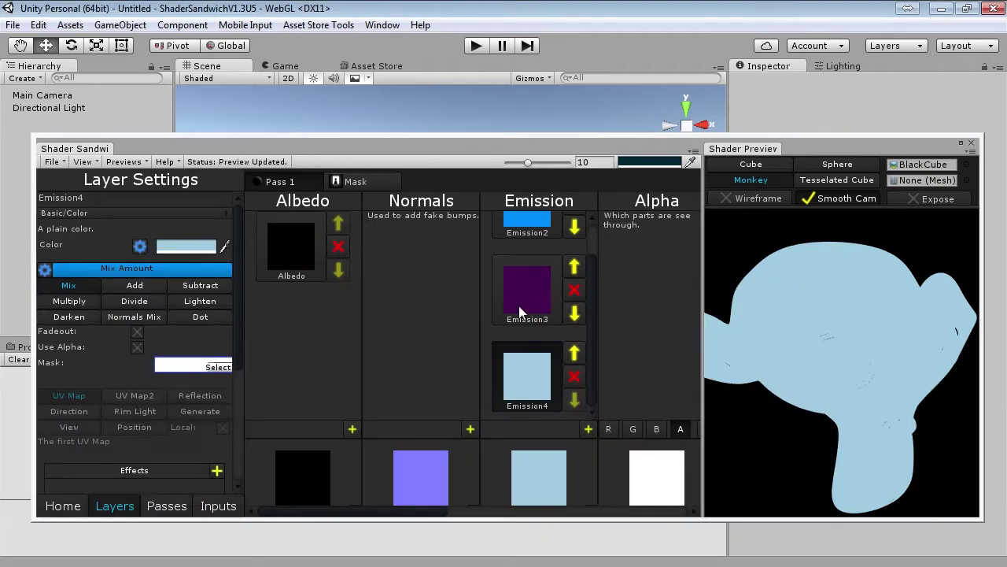
# Set the Emission4 layer's colour to bright blue, hex 1F74FF
pyautogui.click(185, 247)
pyautogui.click(356, 266)
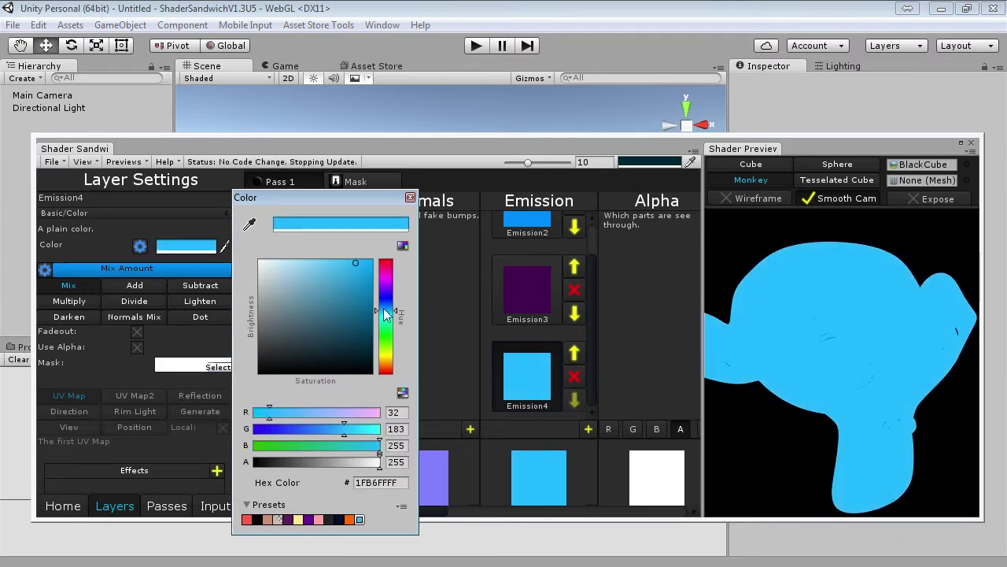
pyautogui.moveTo(389, 311); pyautogui.dragTo(390, 306)
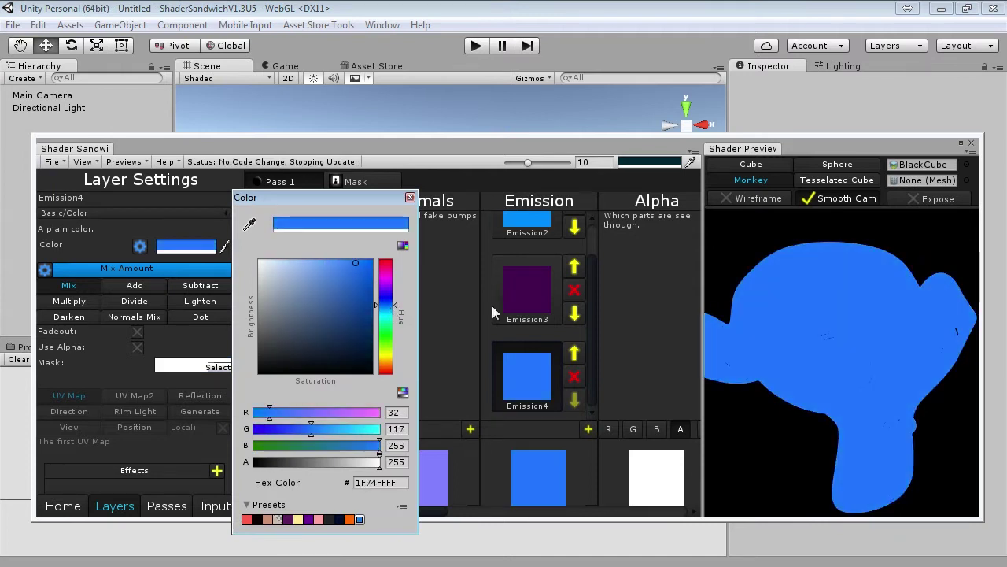
pyautogui.click(492, 311)
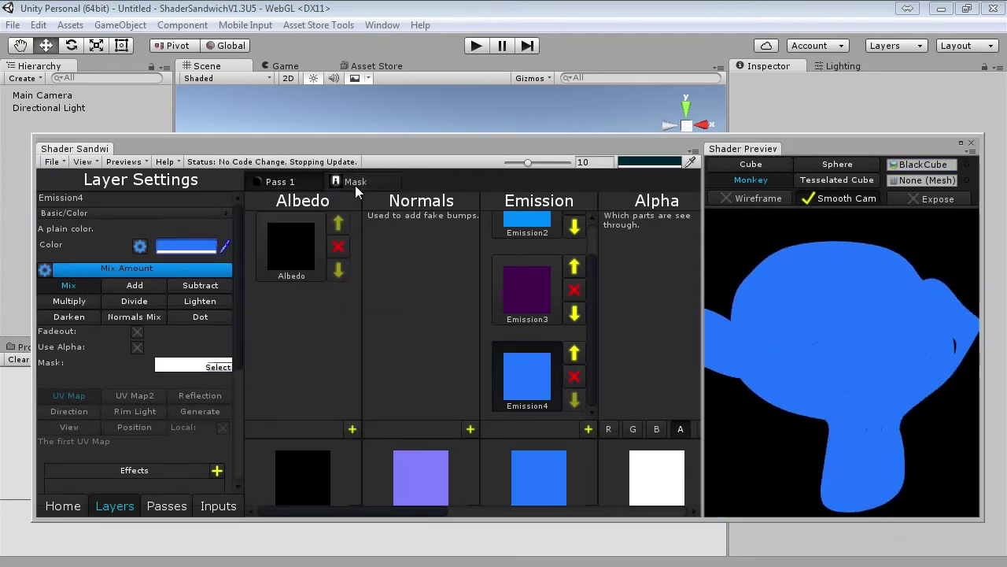
# Copy the noise layer from Mask1 into Mask2 and select the pasted layer
pyautogui.click(355, 183)
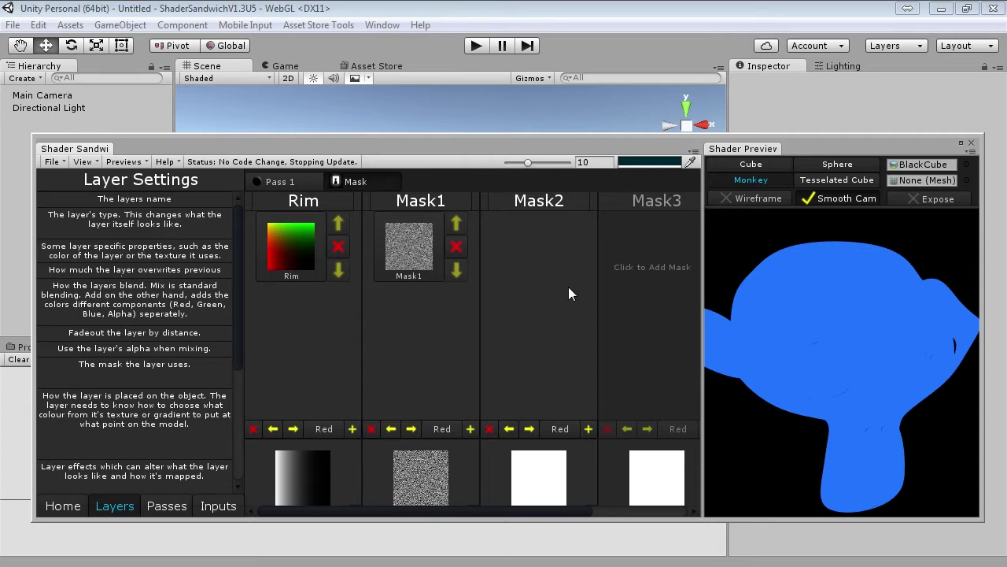
pyautogui.rightClick(427, 244)
pyautogui.click(449, 250)
pyautogui.rightClick(510, 237)
pyautogui.click(519, 242)
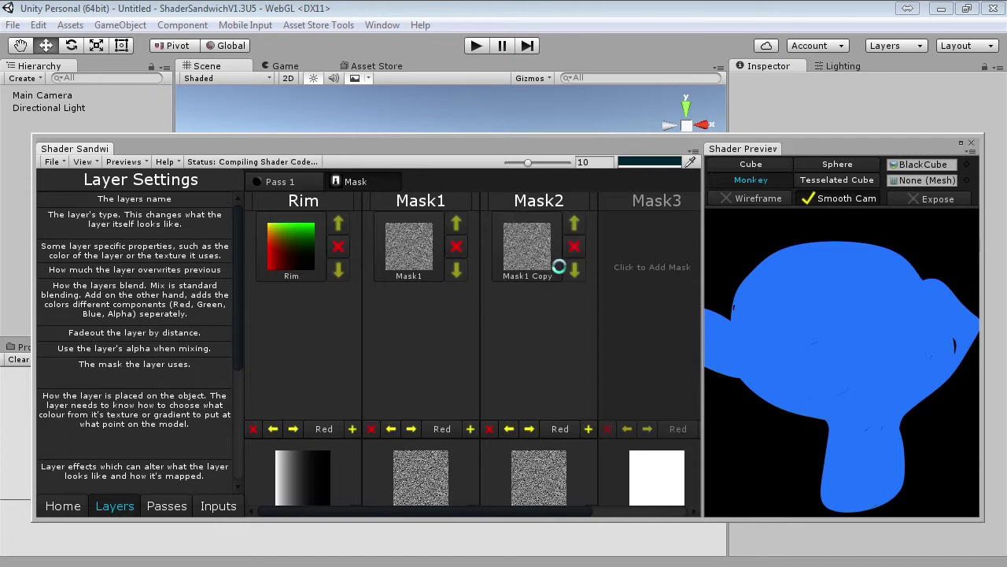
pyautogui.click(540, 256)
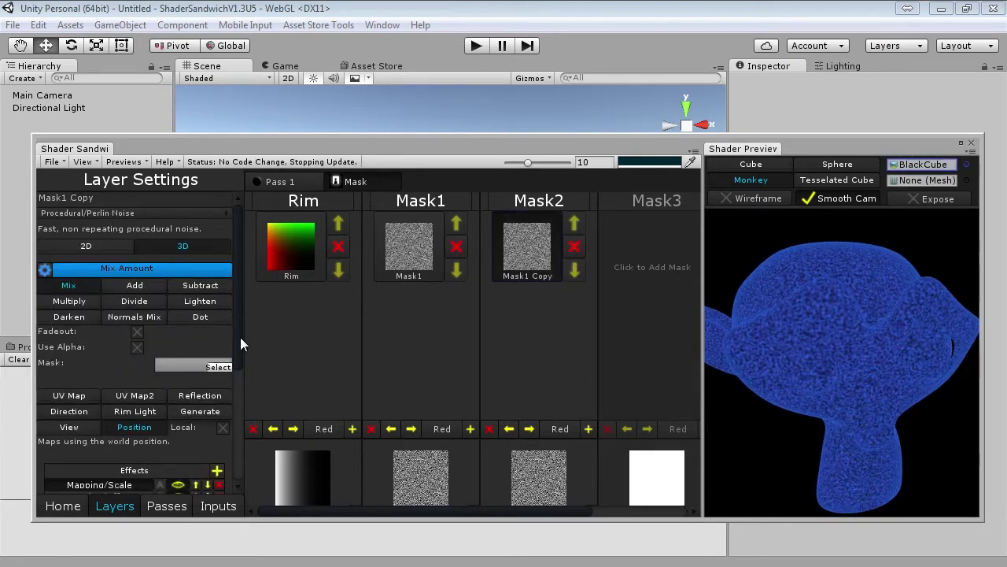
# Show the copied layer's Mapping/Scale effect and turn off Animate Layer Previews
pyautogui.scroll(-5, 240, 337)
pyautogui.scroll(3, 850, 367)
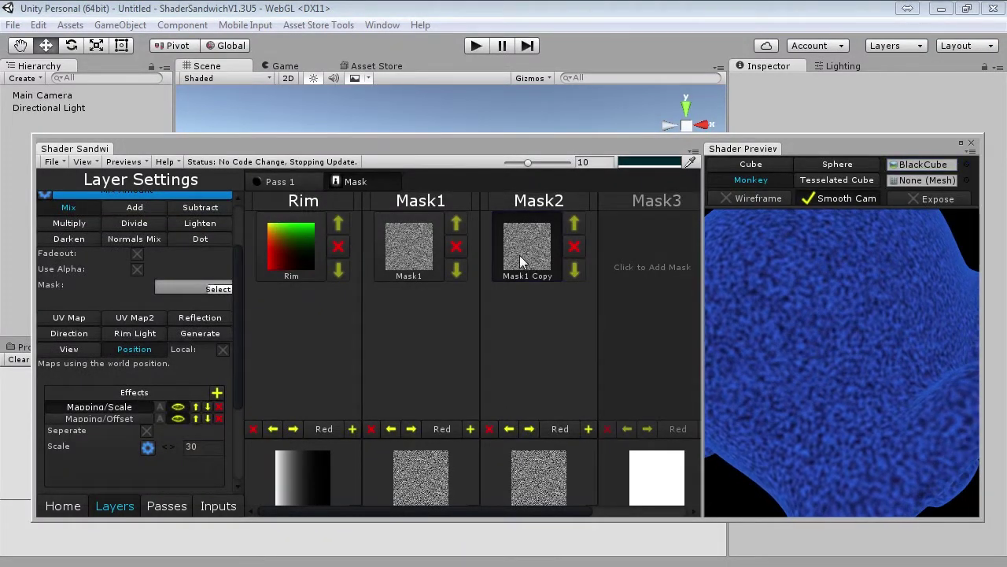
pyautogui.click(138, 161)
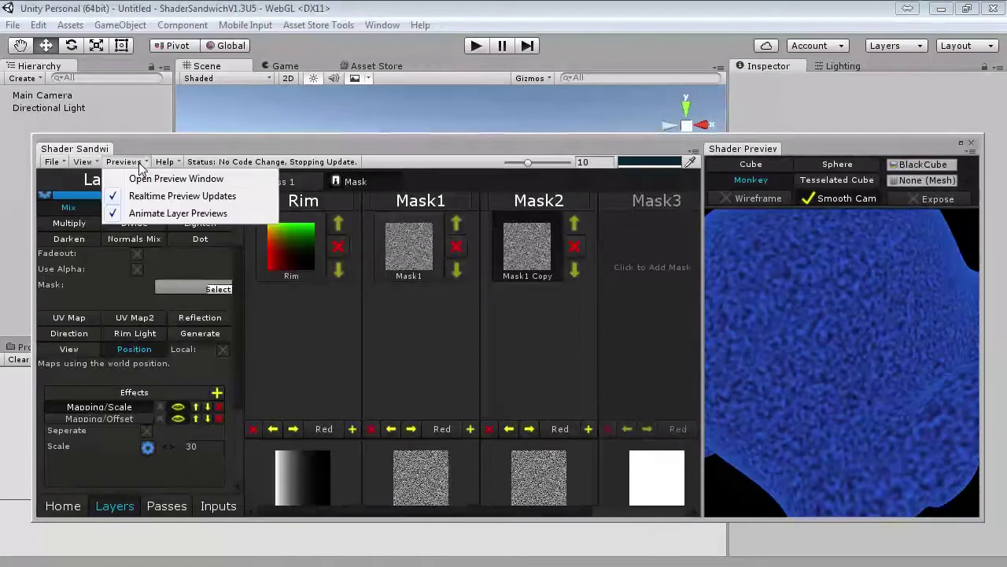
pyautogui.click(148, 215)
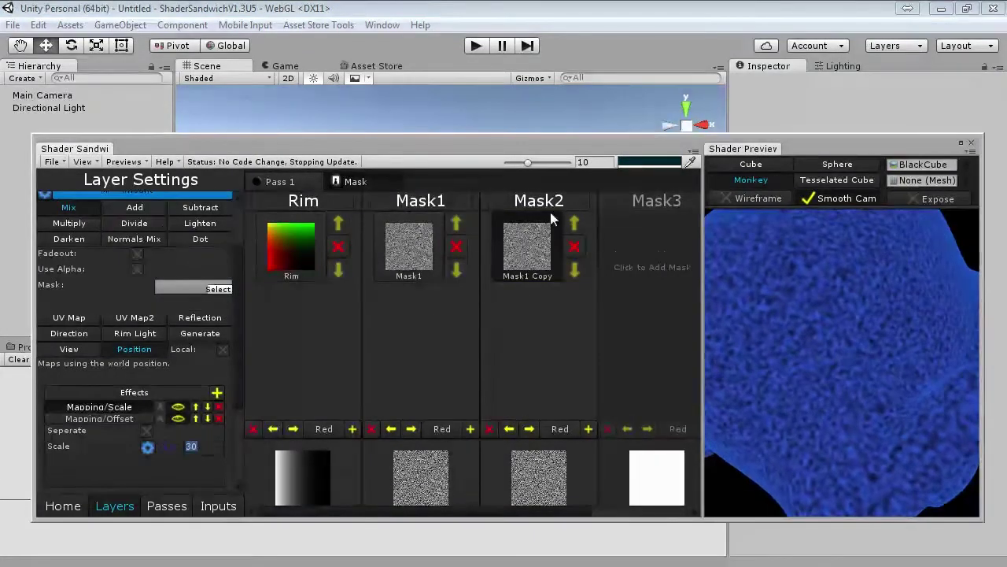
# Rename Mask1 to Dust and Mask2 to Sparkles
pyautogui.moveTo(578, 197); pyautogui.dragTo(354, 189)
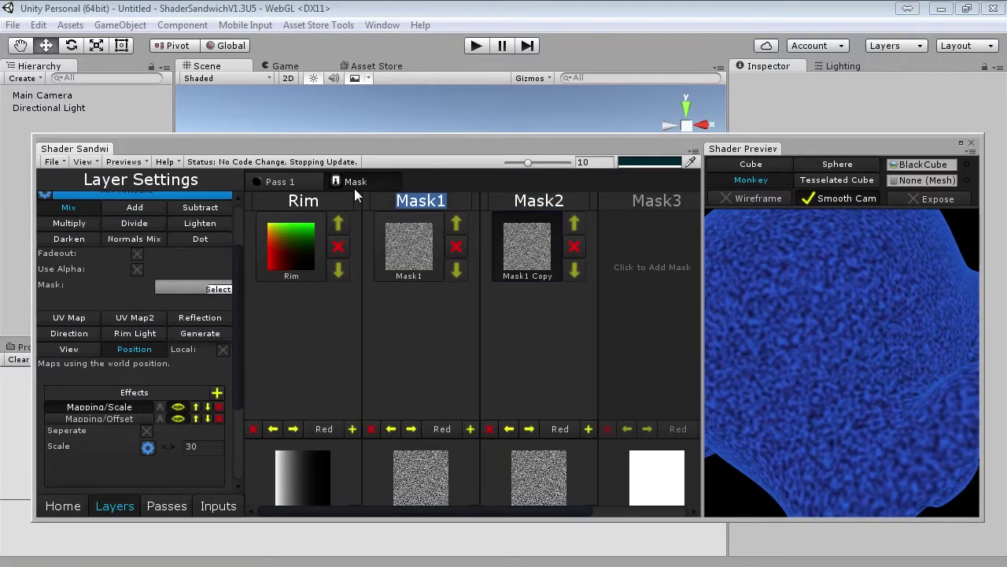
pyautogui.write('Dust')
pyautogui.moveTo(573, 195); pyautogui.dragTo(493, 192)
pyautogui.write('Sparkles')
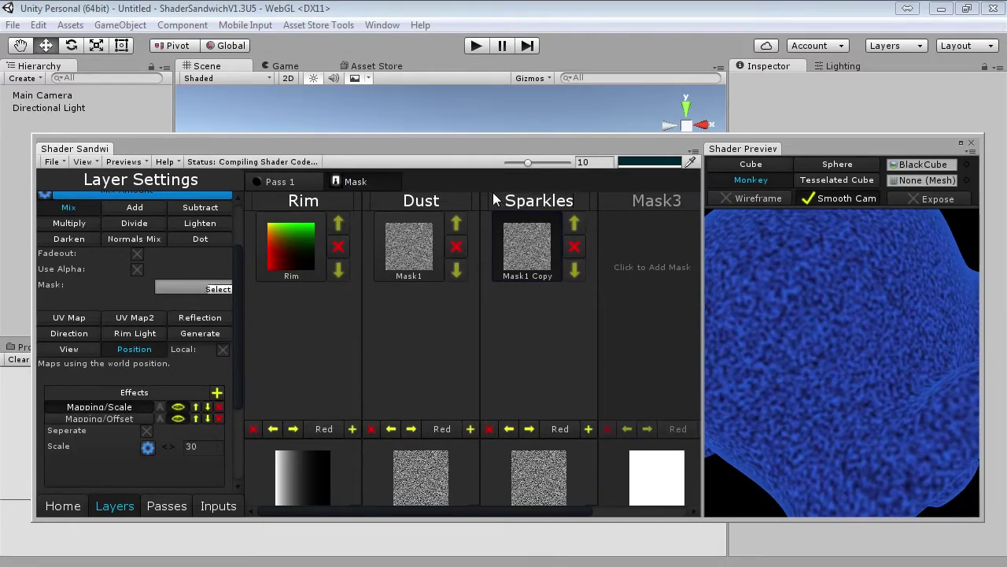
# Set the Mapping/Scale of the Sparkles noise layer to 100 and inspect the finer noise in the preview
pyautogui.click(196, 447)
pyautogui.write('100')
pyautogui.moveTo(885, 376); pyautogui.dragTo(836, 358)
pyautogui.moveTo(840, 394)
pyautogui.mouseDown(button='right')
pyautogui.moveTo(837, 363)
pyautogui.moveTo(848, 405)
pyautogui.mouseUp(button='right')
pyautogui.moveTo(848, 404)
pyautogui.mouseDown()
pyautogui.moveTo(859, 412)
pyautogui.moveTo(847, 406)
pyautogui.mouseUp()
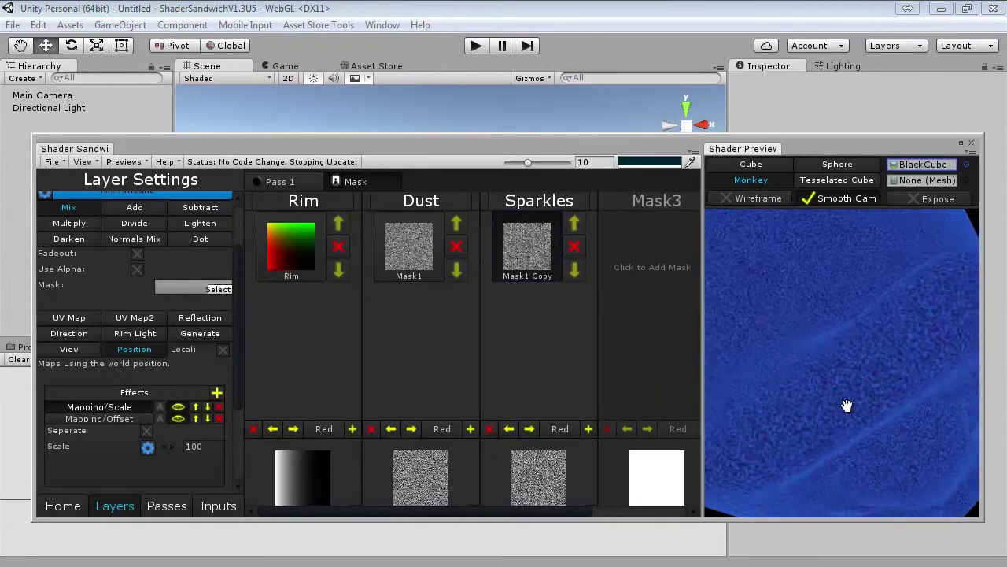
pyautogui.scroll(-3, 846, 392)
pyautogui.moveTo(831, 354); pyautogui.dragTo(856, 355)
pyautogui.scroll(3, 856, 355)
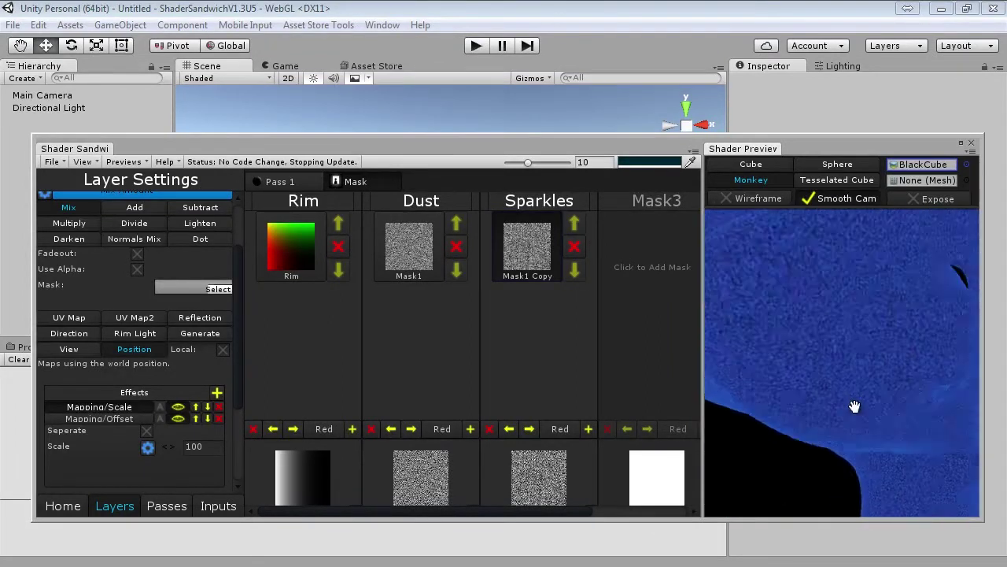
pyautogui.scroll(-3, 850, 406)
# Duplicate the noise layer within the Sparkles mask and set the duplicate's Mapping/Scale to 10
pyautogui.rightClick(520, 232)
pyautogui.click(540, 244)
pyautogui.rightClick(520, 300)
pyautogui.click(533, 311)
pyautogui.click(533, 327)
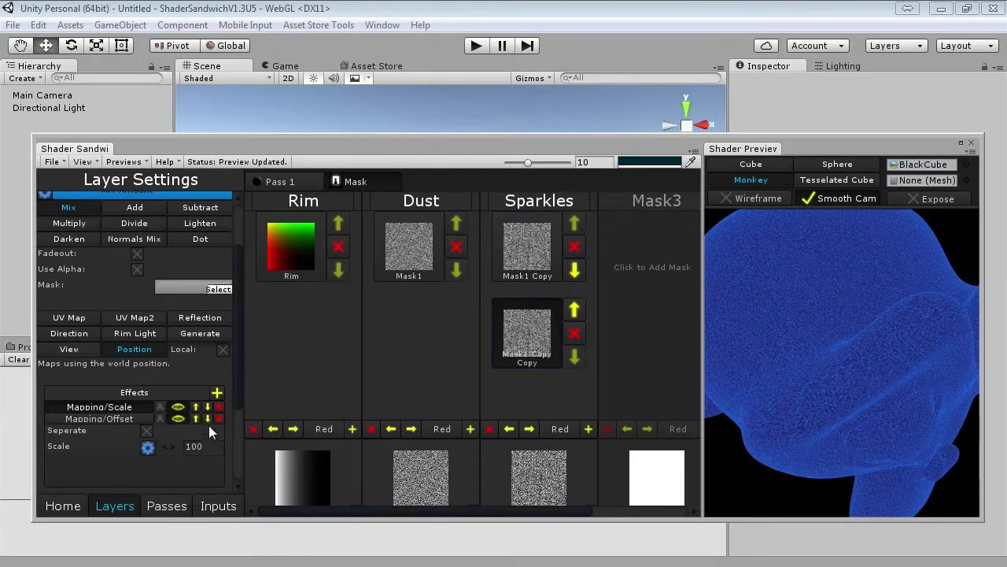
pyautogui.moveTo(215, 442); pyautogui.dragTo(154, 444)
pyautogui.write('10')
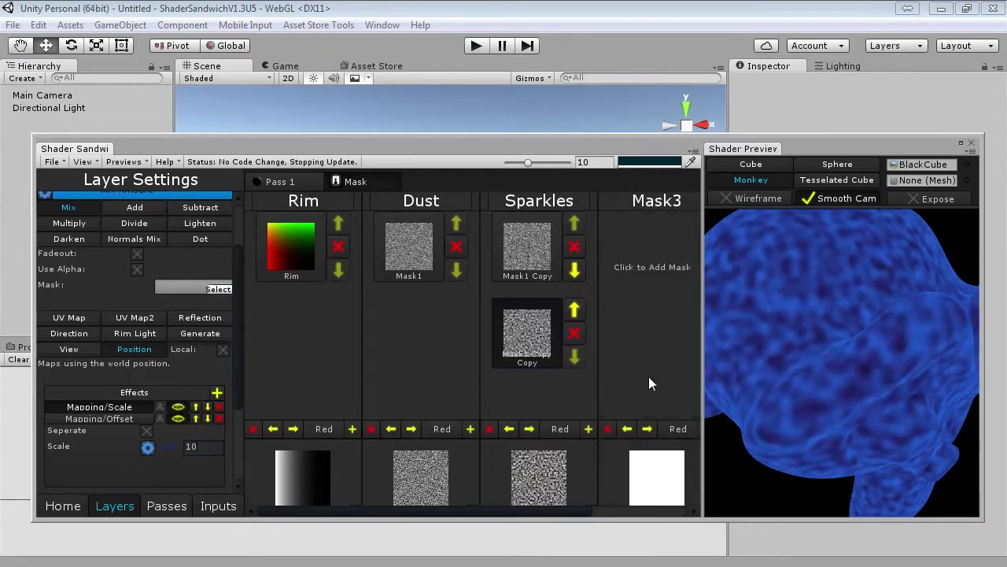
# Set the duplicated Sparkles layer's blend mode to Multiply and check the result in the preview
pyautogui.click(684, 347)
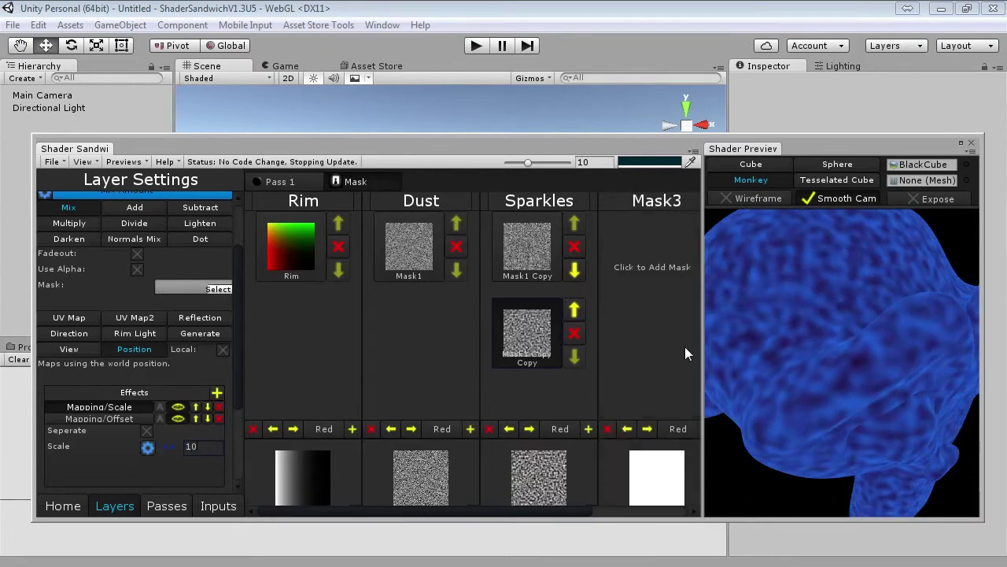
pyautogui.click(71, 224)
pyautogui.moveTo(837, 362); pyautogui.dragTo(831, 352)
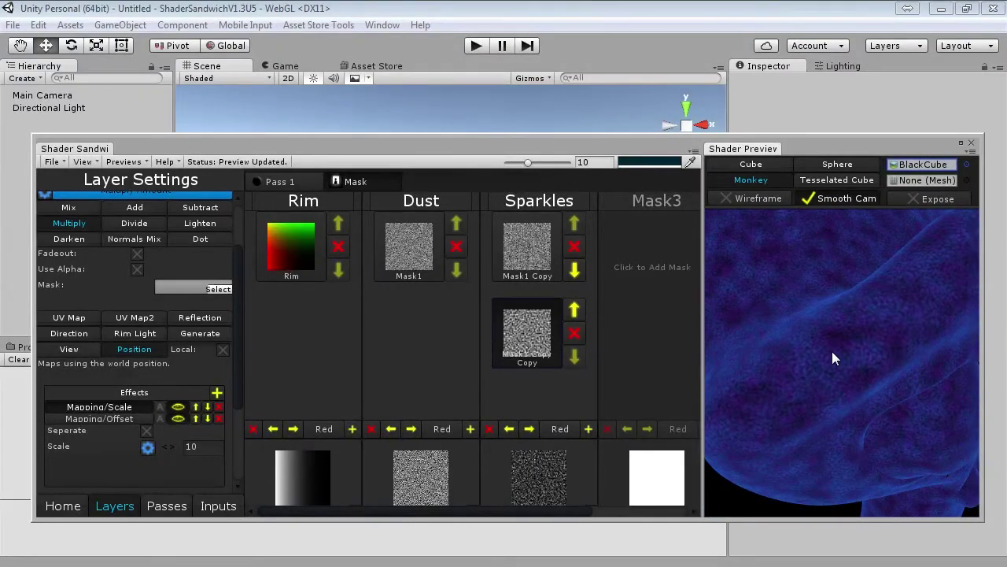
pyautogui.moveTo(833, 352); pyautogui.dragTo(830, 335, button='right')
pyautogui.moveTo(830, 335); pyautogui.dragTo(848, 355)
pyautogui.moveTo(848, 355); pyautogui.dragTo(843, 367, button='right')
pyautogui.moveTo(844, 367); pyautogui.dragTo(836, 339)
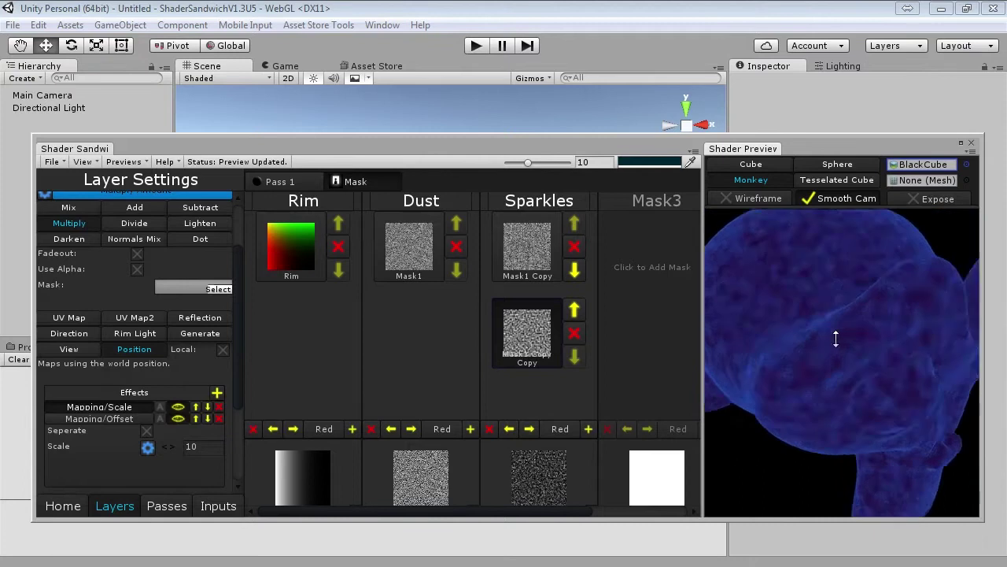
pyautogui.moveTo(836, 338); pyautogui.dragTo(846, 345, button='right')
# Expose the Mapping/Offset Z Offset of the duplicated Sparkles layer as a new shader input
pyautogui.click(127, 423)
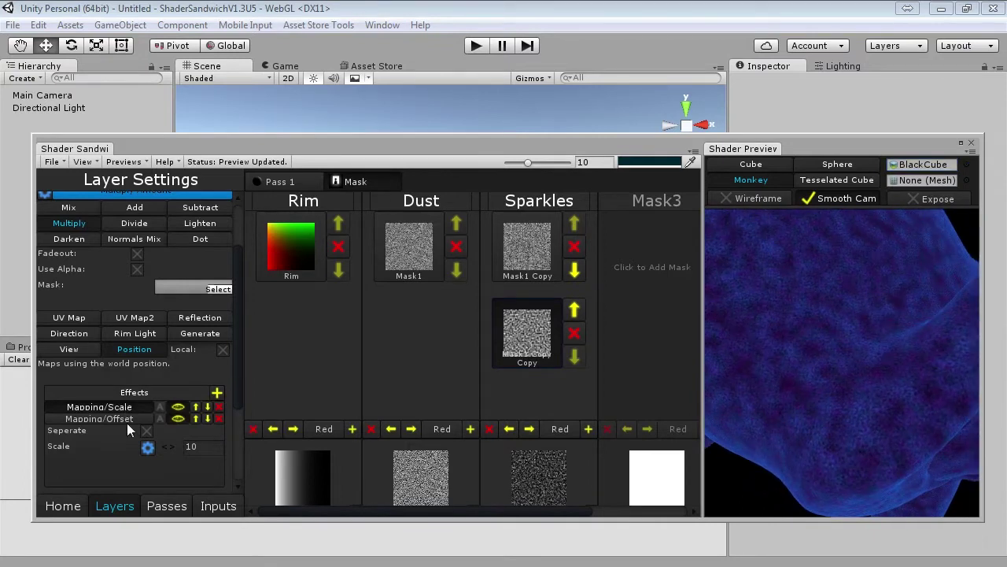
pyautogui.click(99, 418)
pyautogui.click(147, 462)
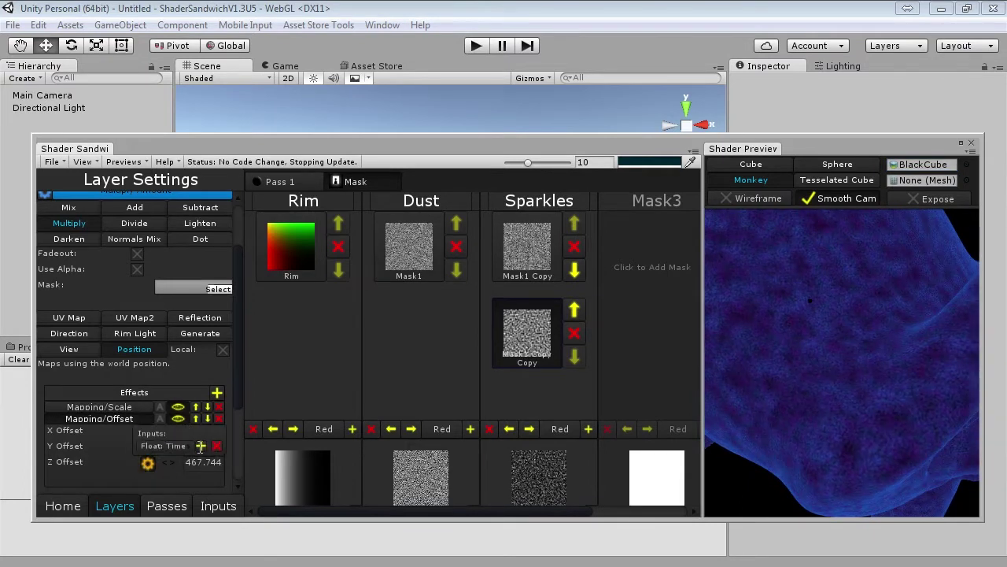
pyautogui.click(201, 446)
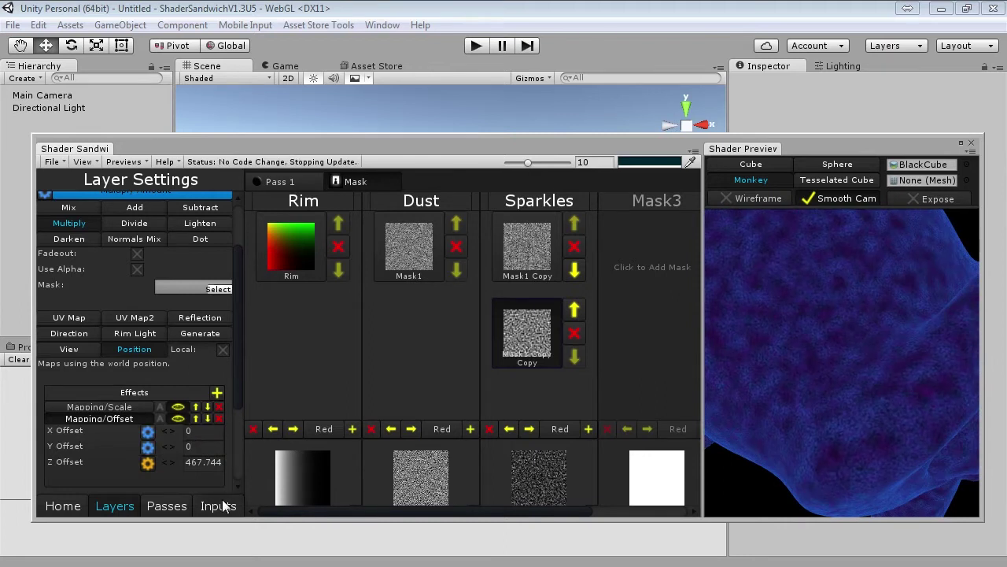
# Name the new input TimeBasicVerySlow, make it not visible, and set its Replacement to Time/Basic/Very Slow
pyautogui.click(218, 506)
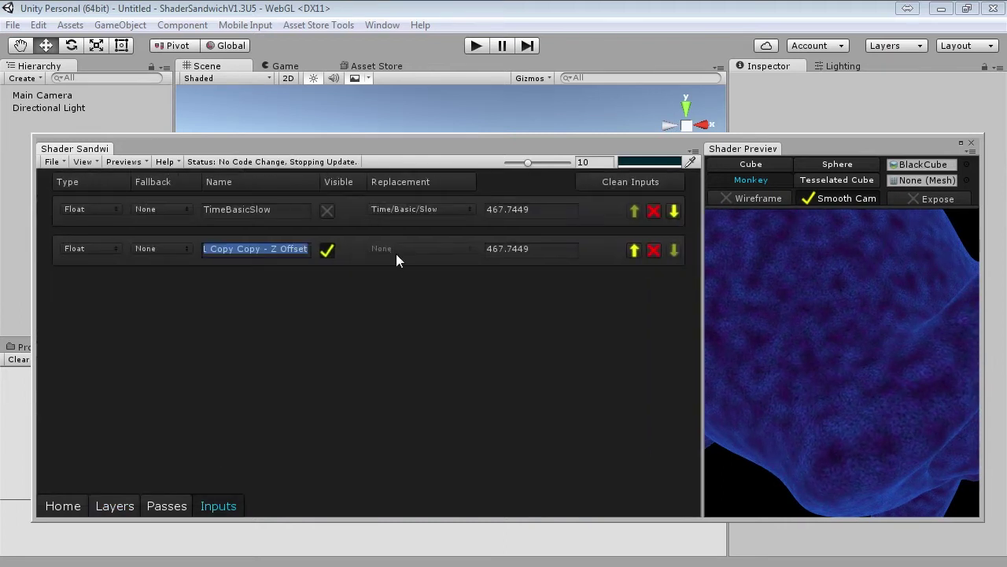
pyautogui.write('TimeBasicVerySlow')
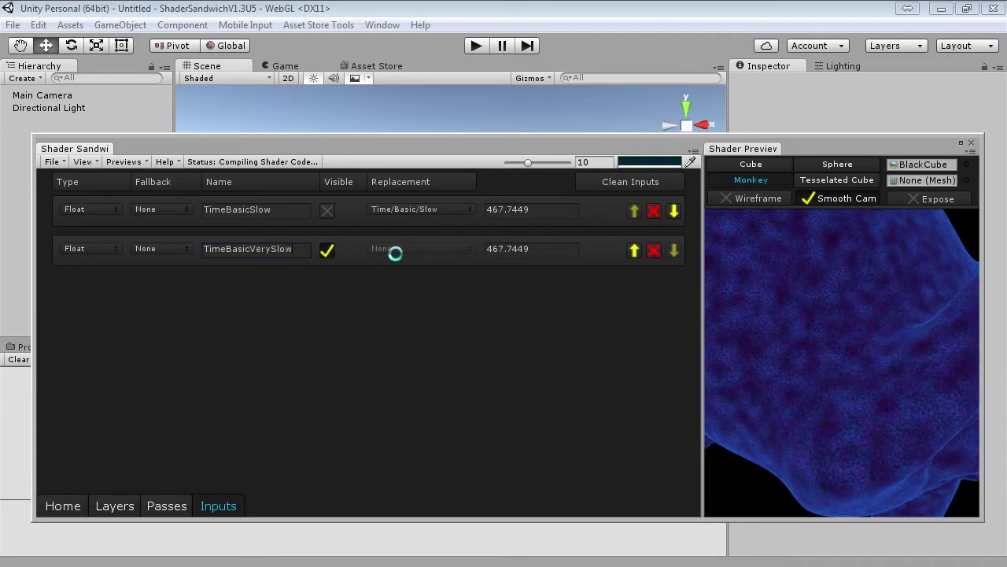
pyautogui.click(408, 250)
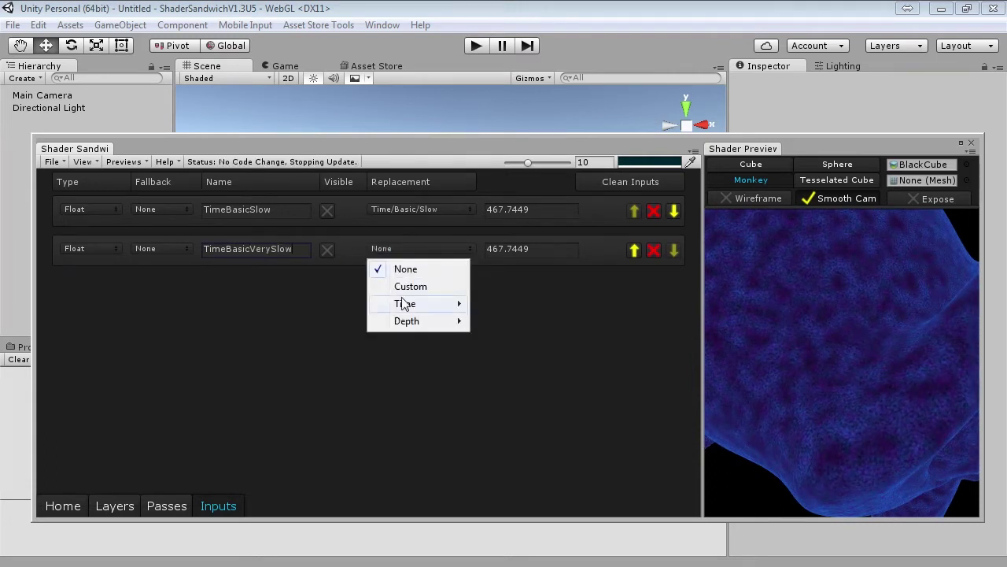
pyautogui.moveTo(405, 304)
pyautogui.moveTo(505, 303)
pyautogui.click(665, 354)
pyautogui.moveTo(916, 350); pyautogui.dragTo(893, 346)
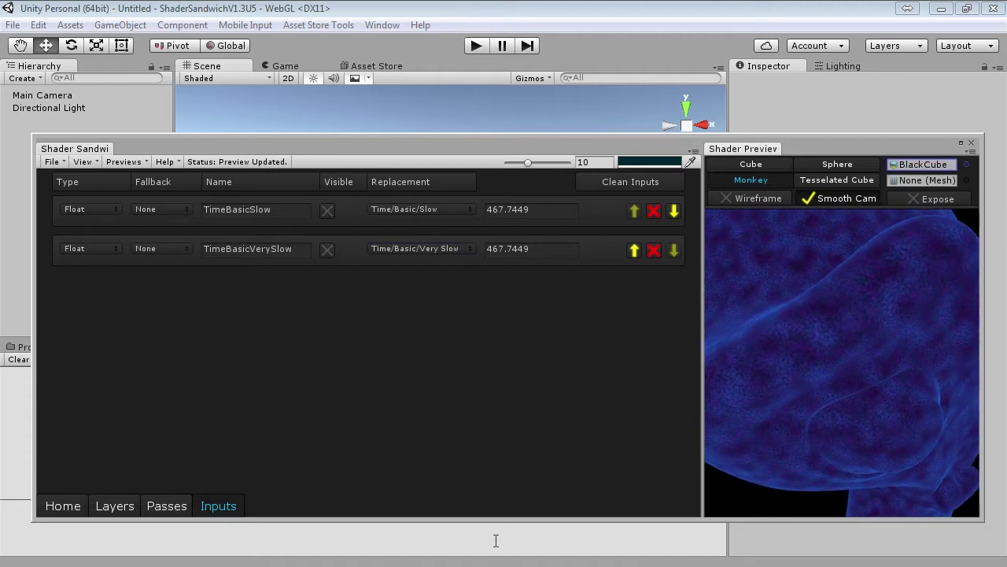
pyautogui.click(117, 508)
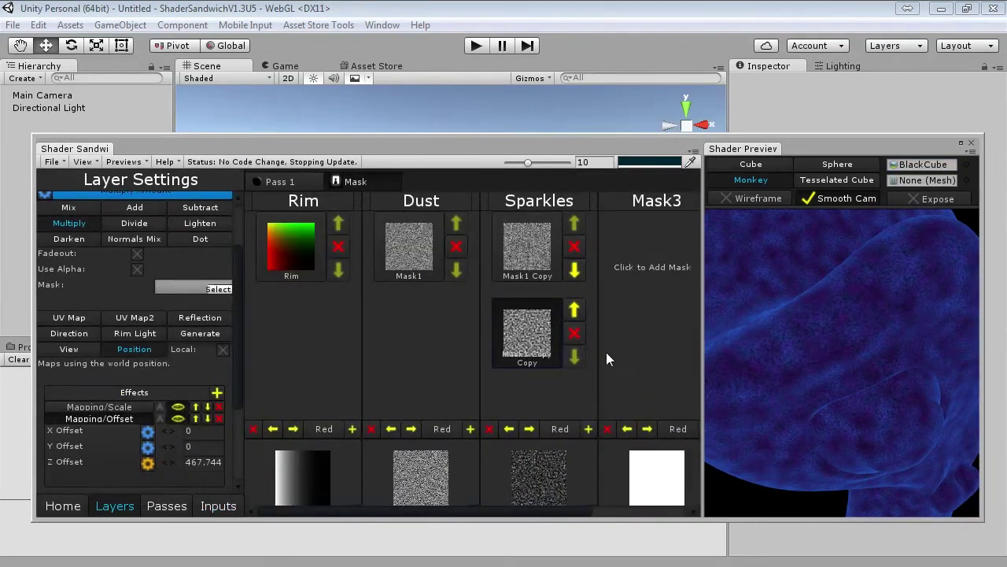
# Check the whole model in the preview and add a third layer to the Sparkles mask
pyautogui.scroll(-3, 853, 348)
pyautogui.moveTo(853, 348); pyautogui.dragTo(858, 336)
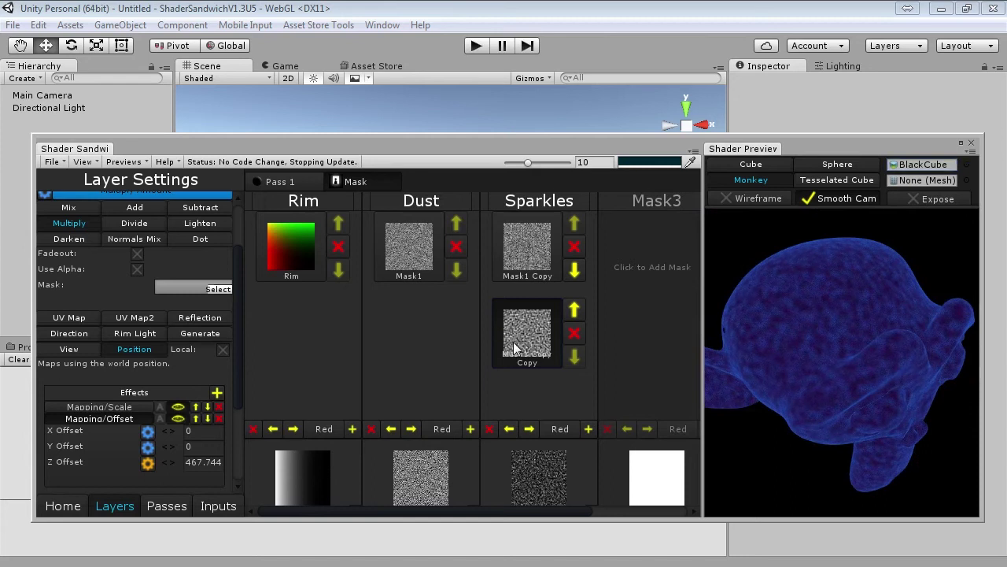
pyautogui.click(589, 429)
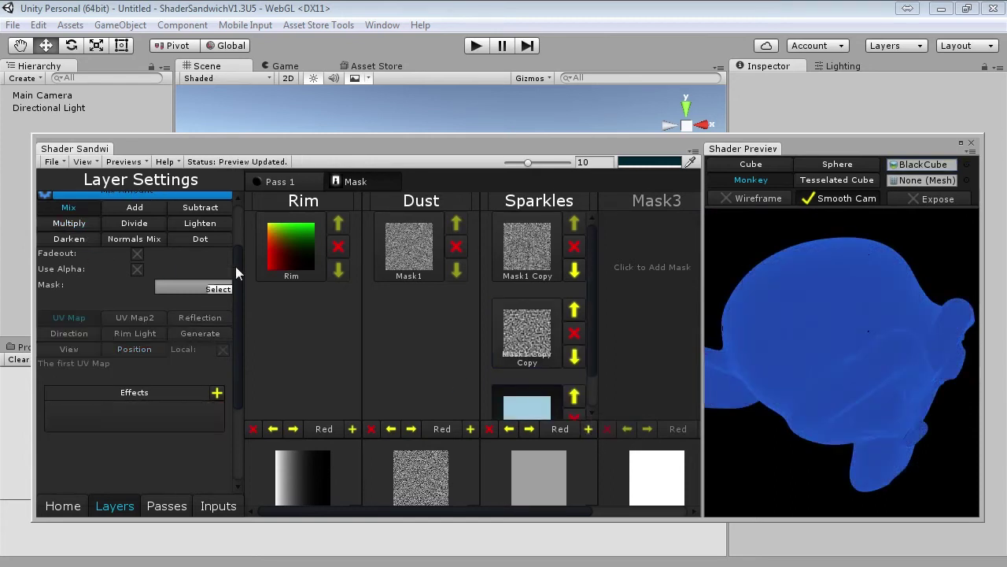
# Set the type of the third layer in the Sparkles mask to Basic/Previous
pyautogui.click(156, 214)
pyautogui.moveTo(106, 259)
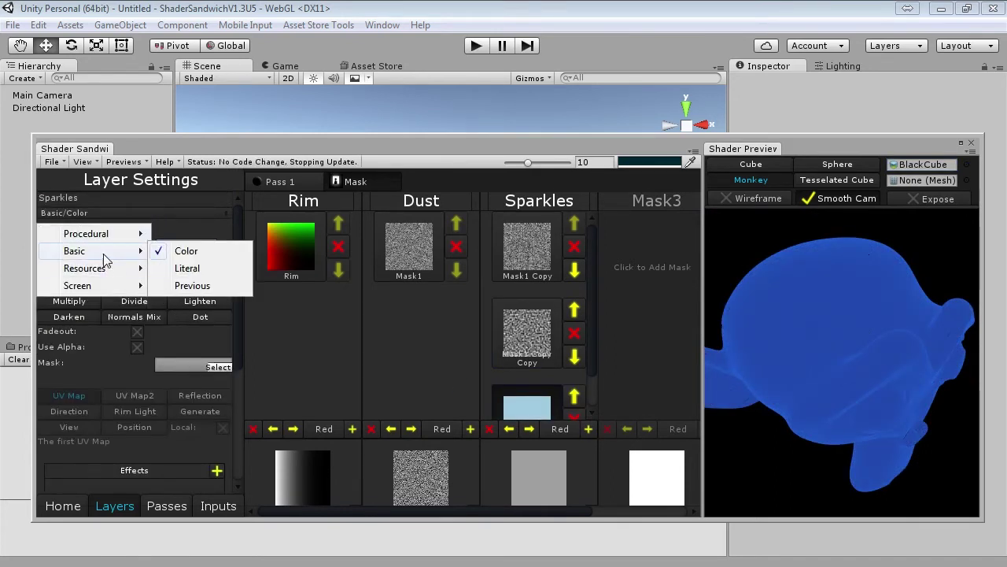
pyautogui.click(191, 287)
# Add a Maths/Round effect to the third Sparkles layer and inspect the sparkles on the preview model
pyautogui.moveTo(242, 298); pyautogui.dragTo(239, 362)
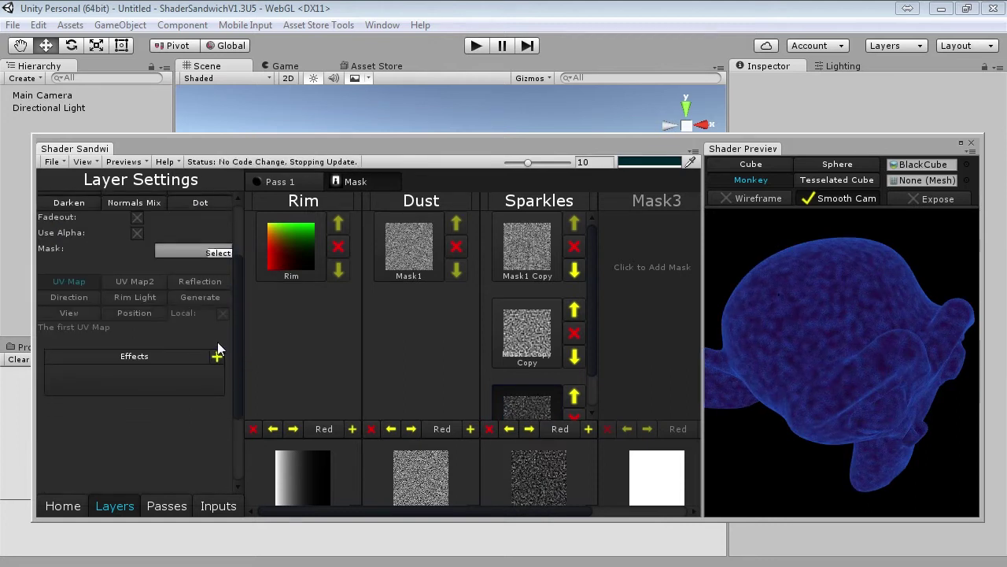
pyautogui.click(217, 356)
pyautogui.moveTo(298, 427)
pyautogui.click(389, 391)
pyautogui.scroll(4, 813, 331)
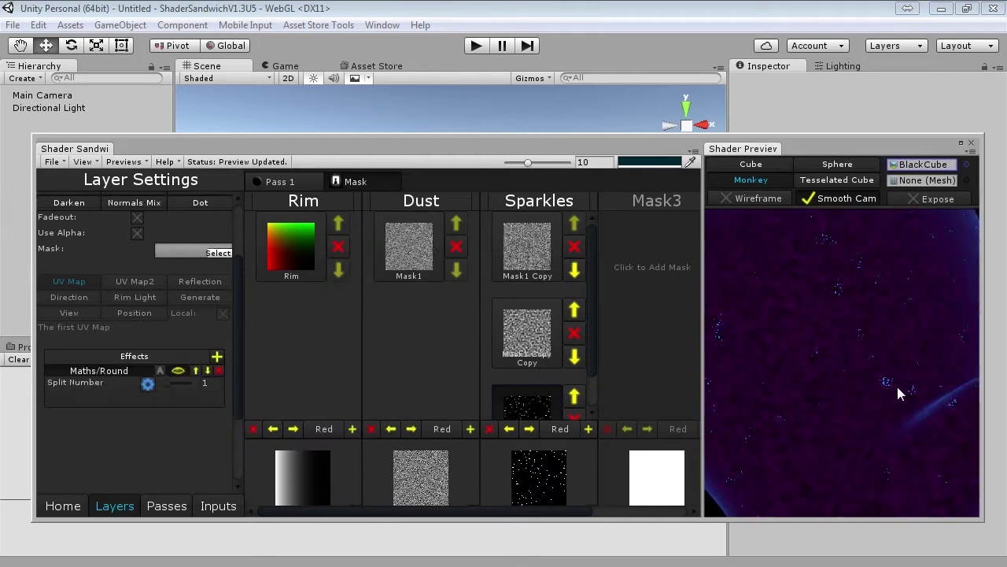
pyautogui.scroll(-2, 898, 385)
pyautogui.moveTo(892, 382); pyautogui.dragTo(854, 346)
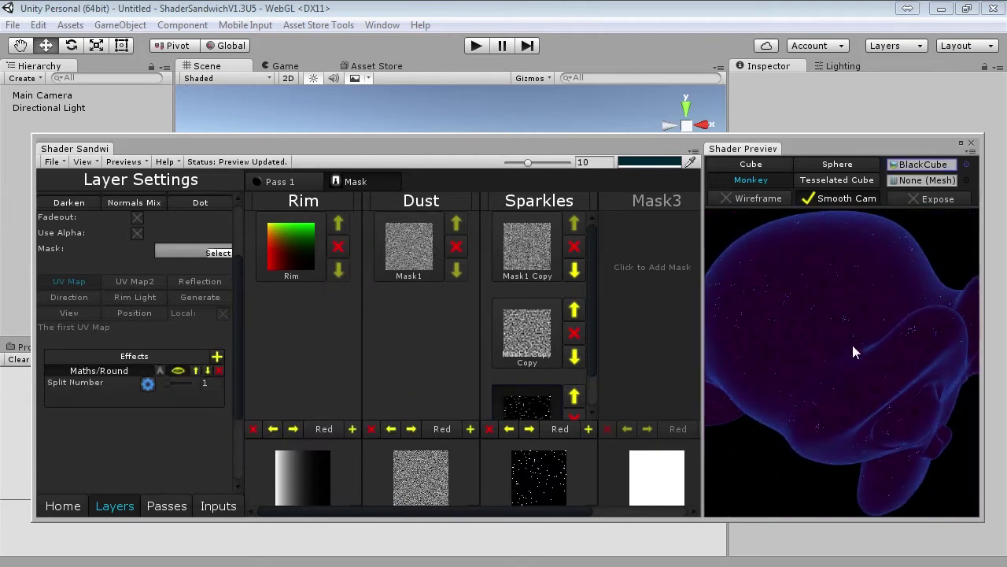
pyautogui.moveTo(877, 318); pyautogui.dragTo(870, 377, button='right')
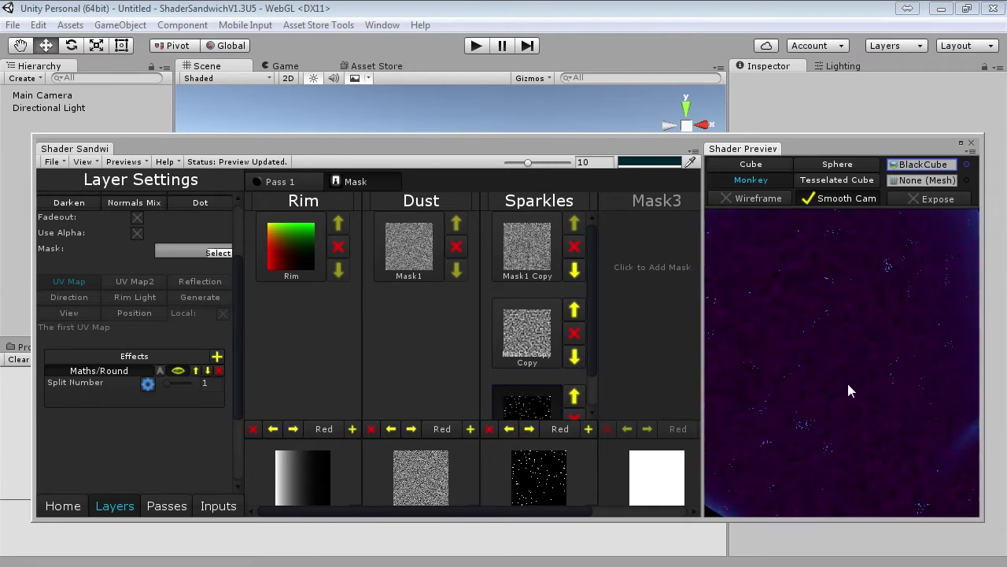
pyautogui.moveTo(847, 383); pyautogui.dragTo(846, 340)
pyautogui.moveTo(847, 339); pyautogui.dragTo(732, 334, button='right')
# Add a Maths/Add effect to the third Sparkles layer and move it above Maths/Round
pyautogui.click(216, 357)
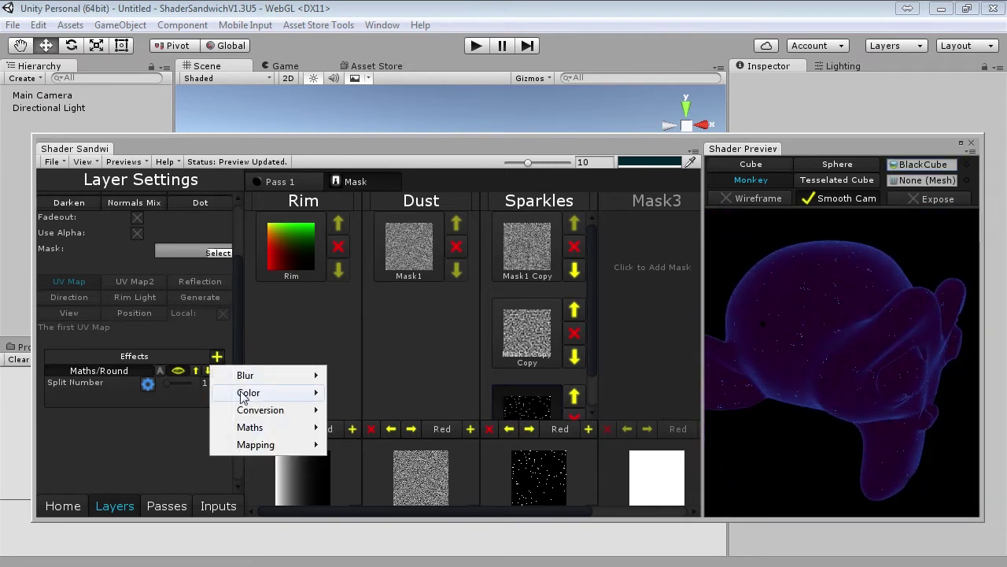
pyautogui.moveTo(259, 427)
pyautogui.click(360, 236)
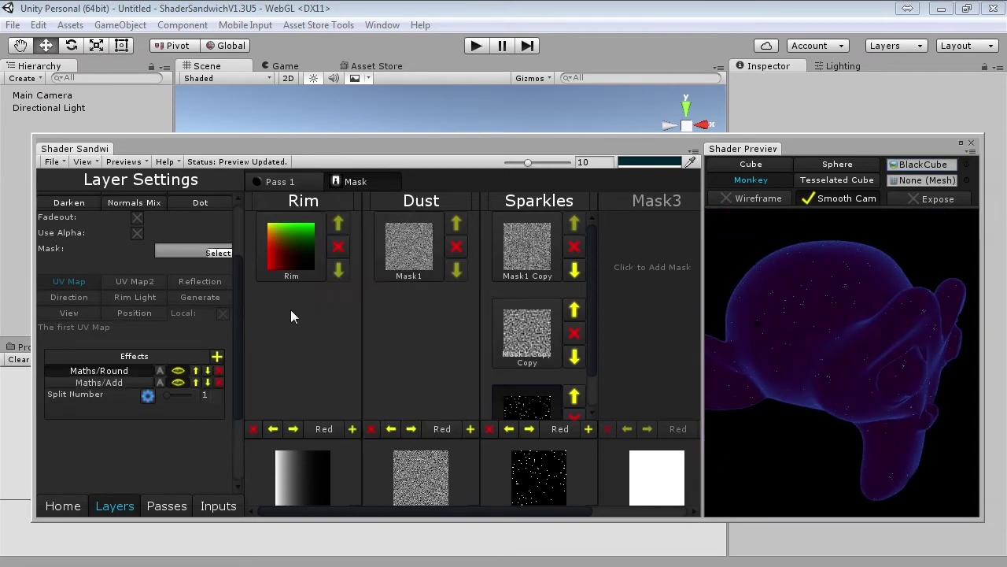
pyautogui.click(196, 382)
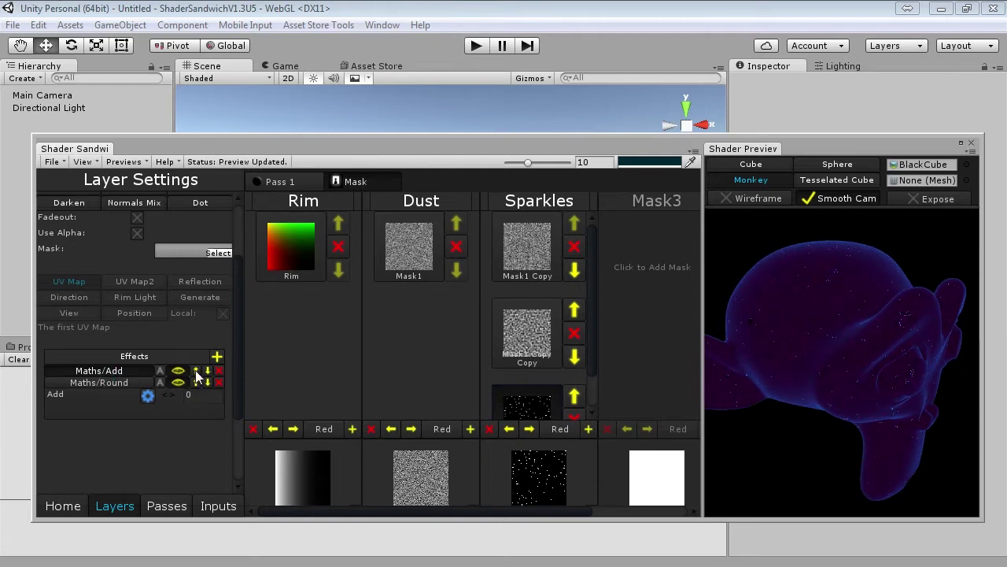
# Try Add values such as 0.15 and 0.12 in the Maths/Add effect and check the sparkle density in the preview
pyautogui.moveTo(174, 395)
pyautogui.mouseDown()
pyautogui.moveTo(196, 396)
pyautogui.moveTo(179, 397)
pyautogui.mouseUp()
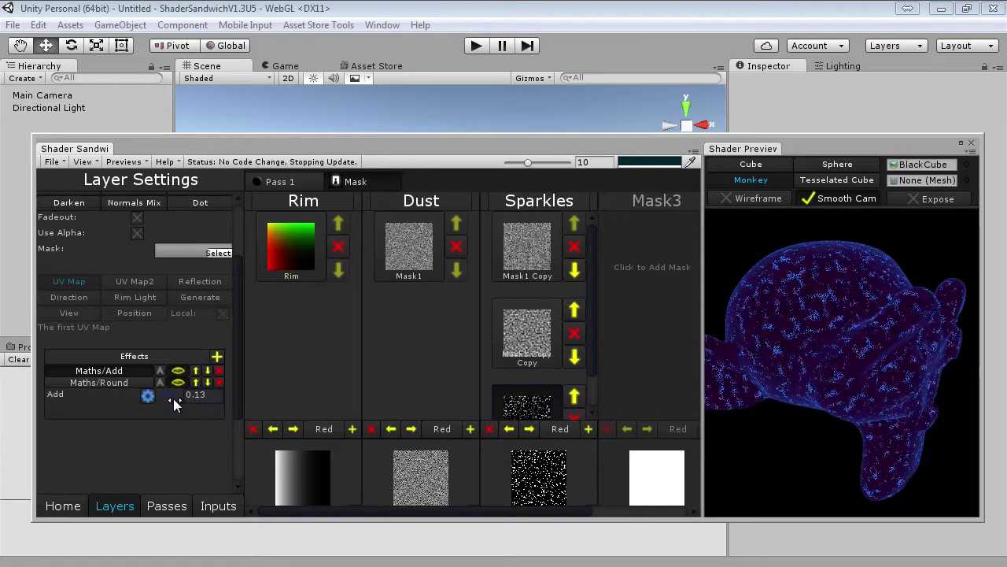
pyautogui.doubleClick(197, 396)
pyautogui.write('15')
pyautogui.moveTo(760, 418); pyautogui.dragTo(808, 441, button='right')
pyautogui.click(203, 397)
pyautogui.press('BackSpace')
pyautogui.write('2')
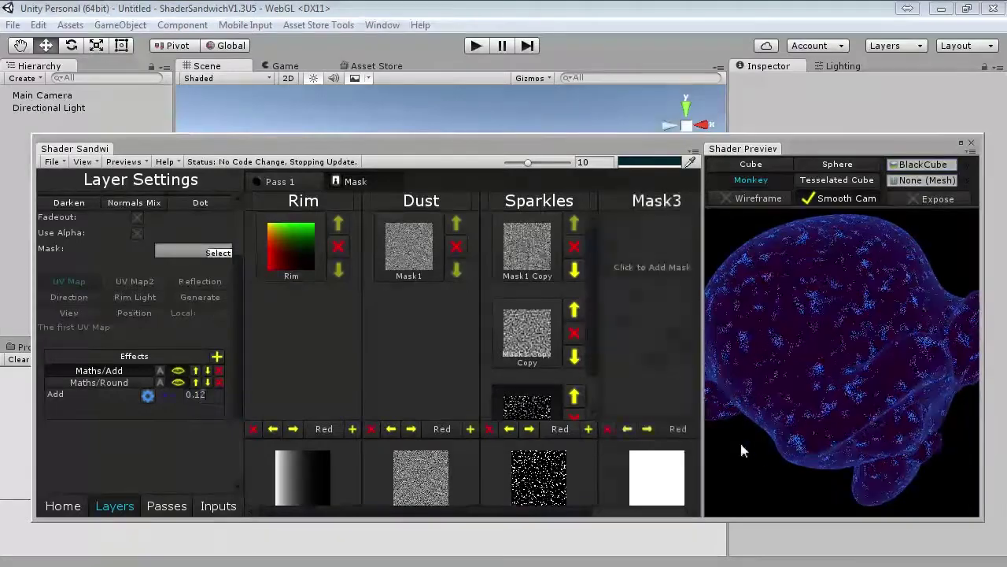
pyautogui.click(204, 395)
pyautogui.press('BackSpace')
pyautogui.moveTo(810, 342)
pyautogui.mouseDown()
pyautogui.moveTo(859, 341)
pyautogui.moveTo(811, 338)
pyautogui.mouseUp()
# Set the Maths/Add effect's Add value to 0.08
pyautogui.doubleClick(196, 395)
pyautogui.press('BackSpace')
pyautogui.write('08')
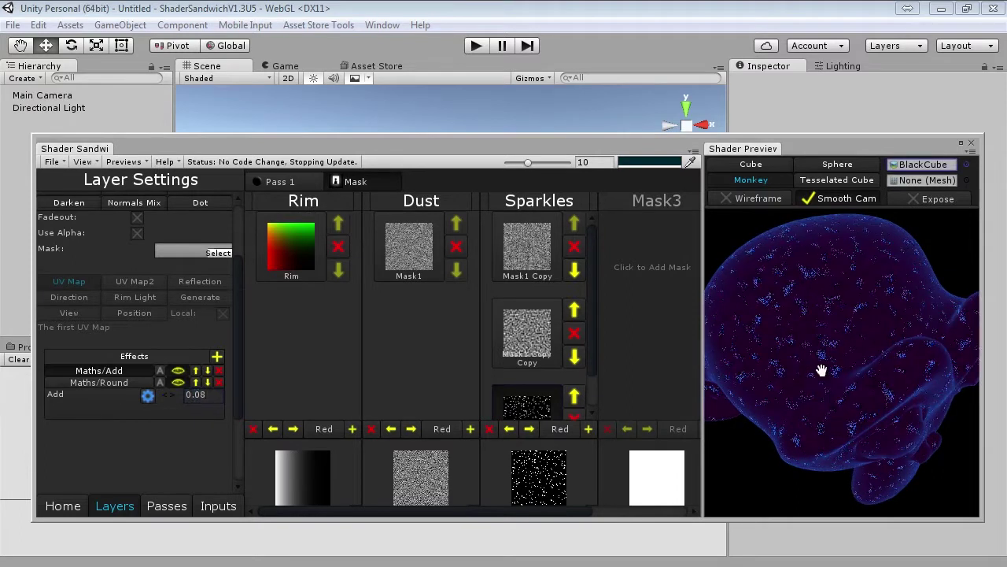
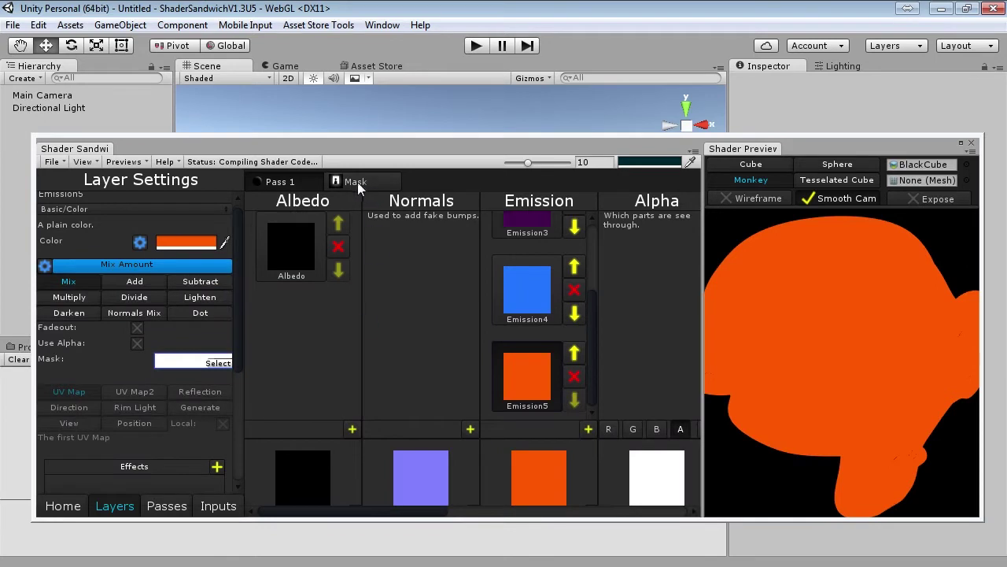
# Review the blend mode and mask settings of the Emission4 and Emission3 layers in Pass 1, and return to the orange Emission5 layer
pyautogui.click(370, 436)
pyautogui.click(362, 186)
pyautogui.click(281, 181)
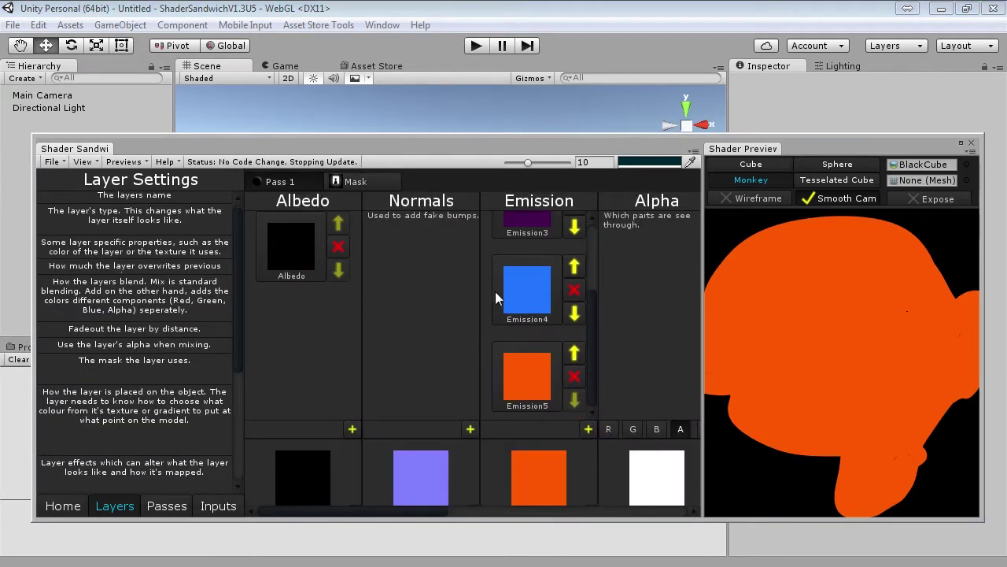
pyautogui.click(519, 303)
pyautogui.scroll(2, 520, 303)
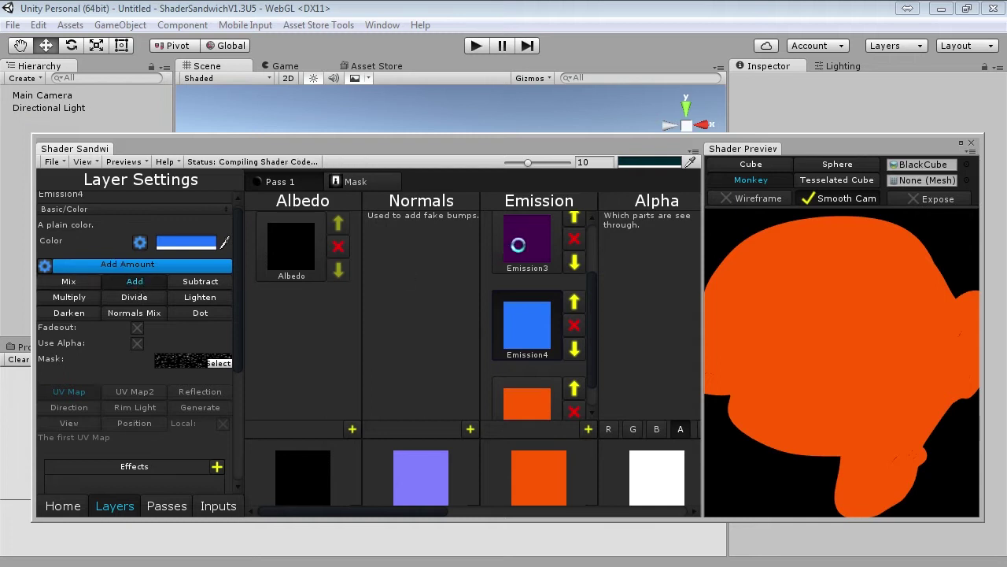
pyautogui.click(516, 247)
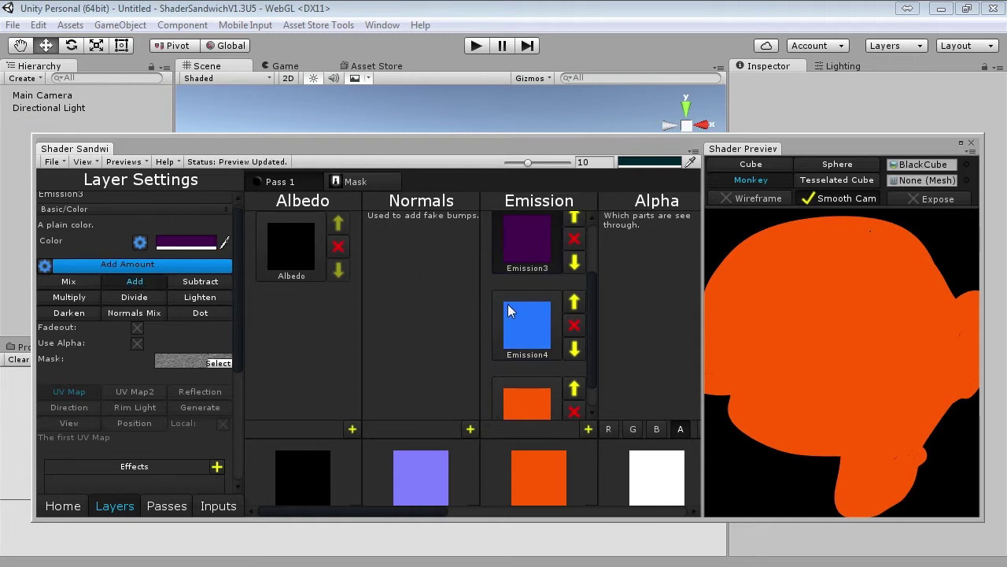
pyautogui.scroll(-2, 507, 304)
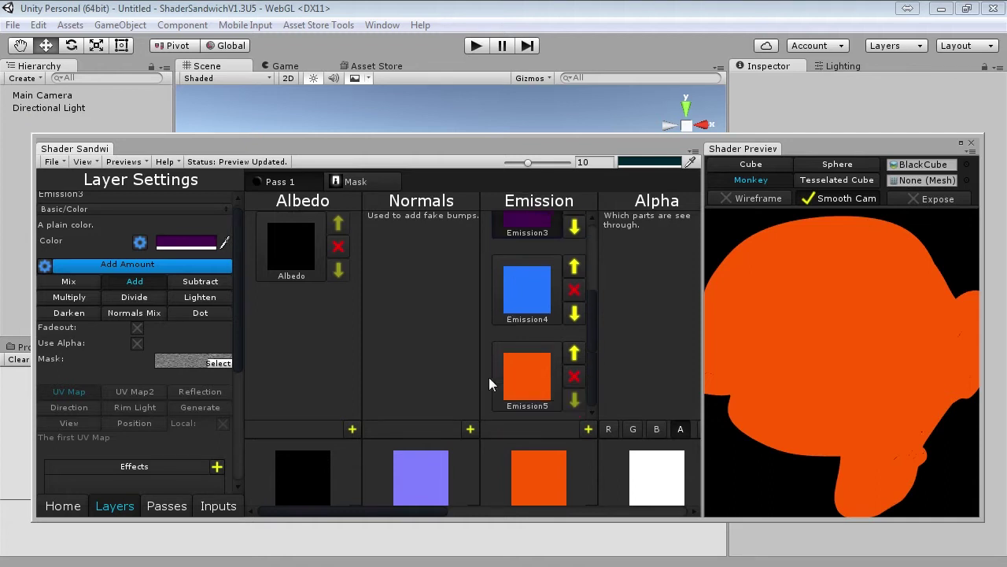
pyautogui.click(517, 379)
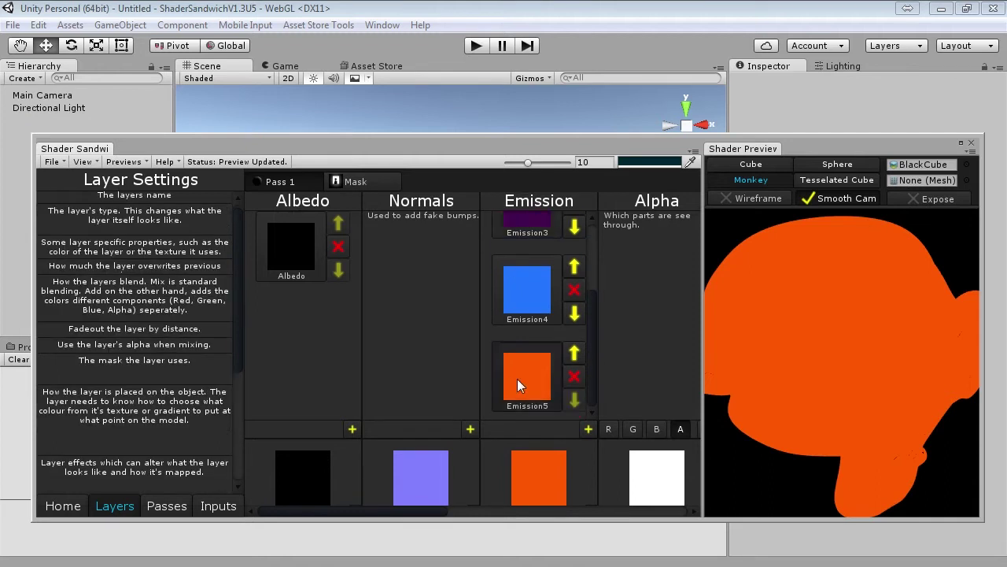
# Copy the first noise layer of the Sparkles mask into the Squares mask and select the copy
pyautogui.click(354, 183)
pyautogui.moveTo(343, 515); pyautogui.dragTo(457, 508)
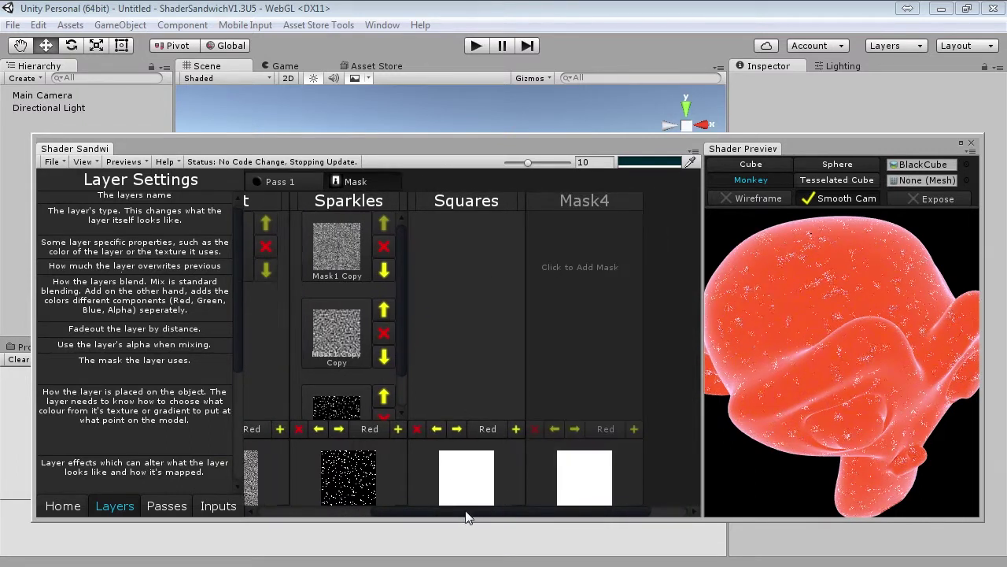
pyautogui.rightClick(340, 235)
pyautogui.click(358, 244)
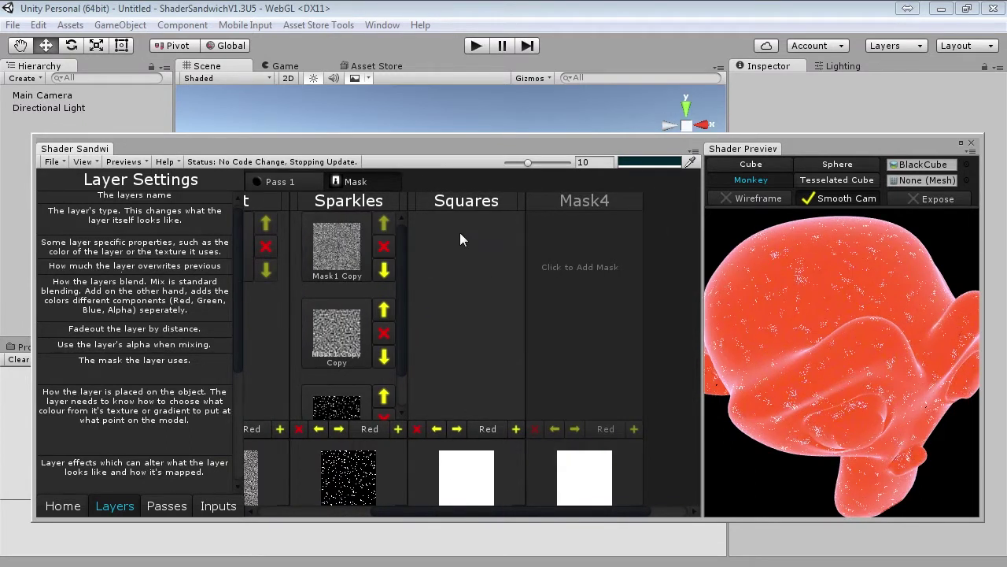
pyautogui.click(489, 247)
pyautogui.click(449, 241)
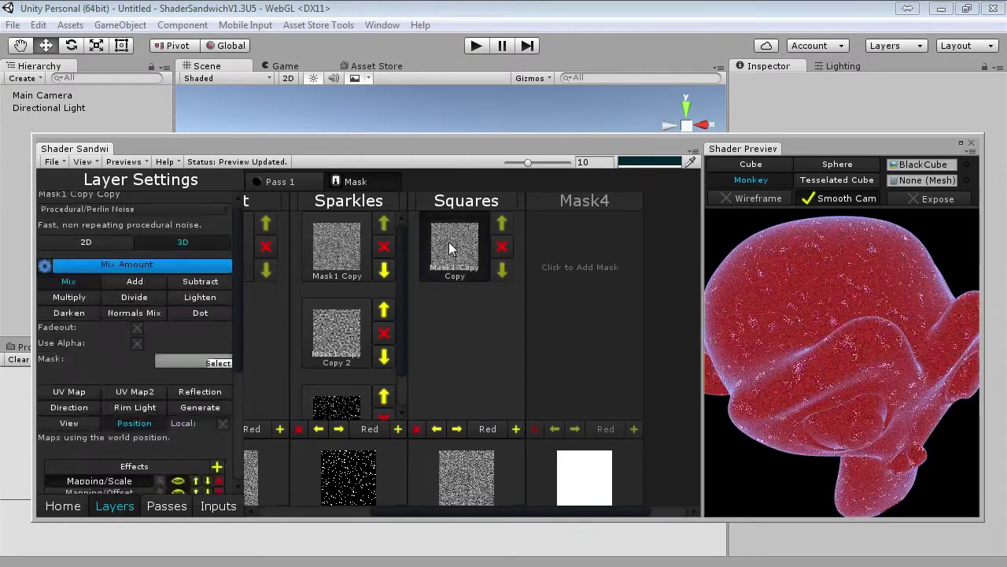
# Set the Mapping/Scale effect of the Squares noise layer to 1.5 and check the pattern in the preview
pyautogui.scroll(-2, 217, 419)
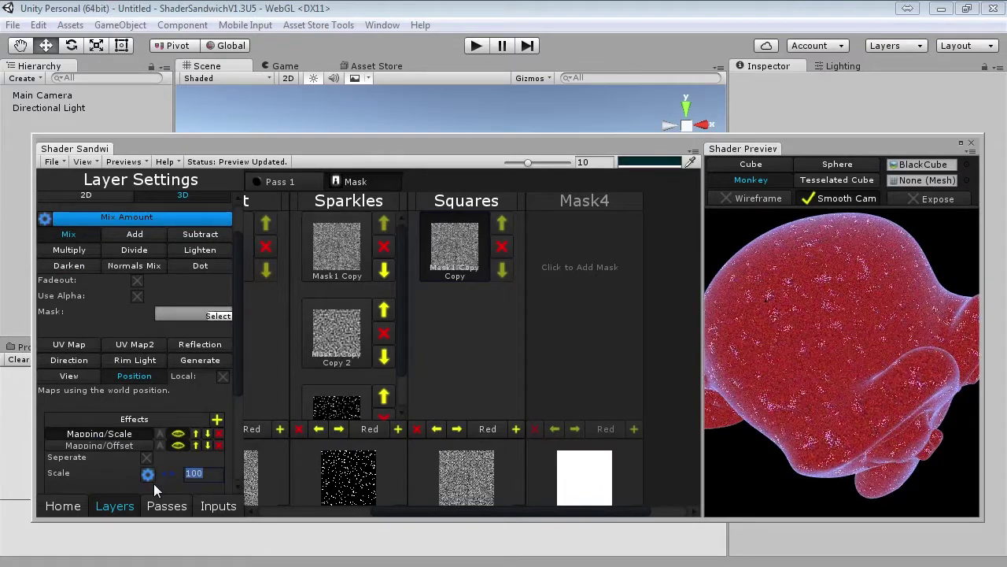
pyautogui.write('1.5')
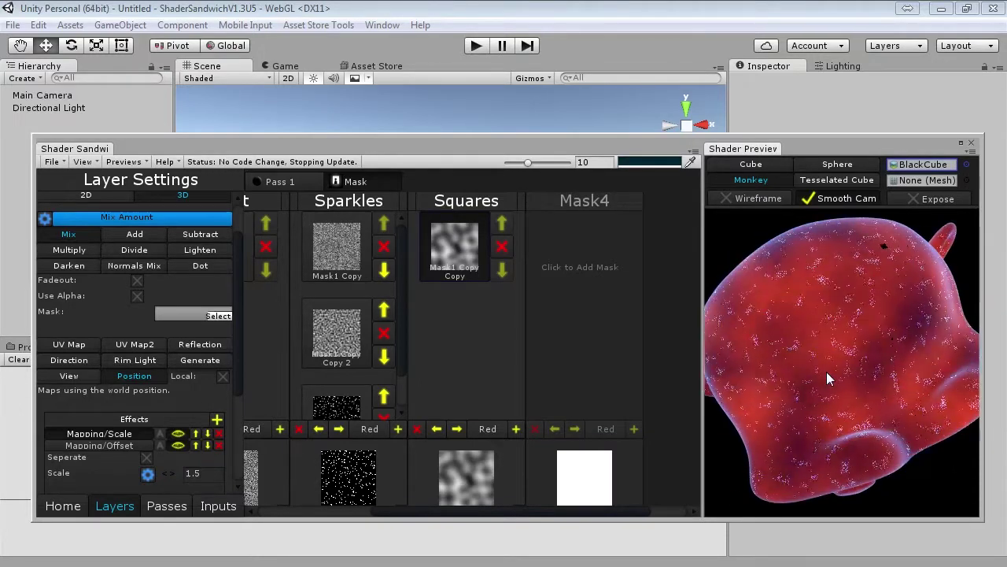
pyautogui.moveTo(827, 372); pyautogui.dragTo(849, 313)
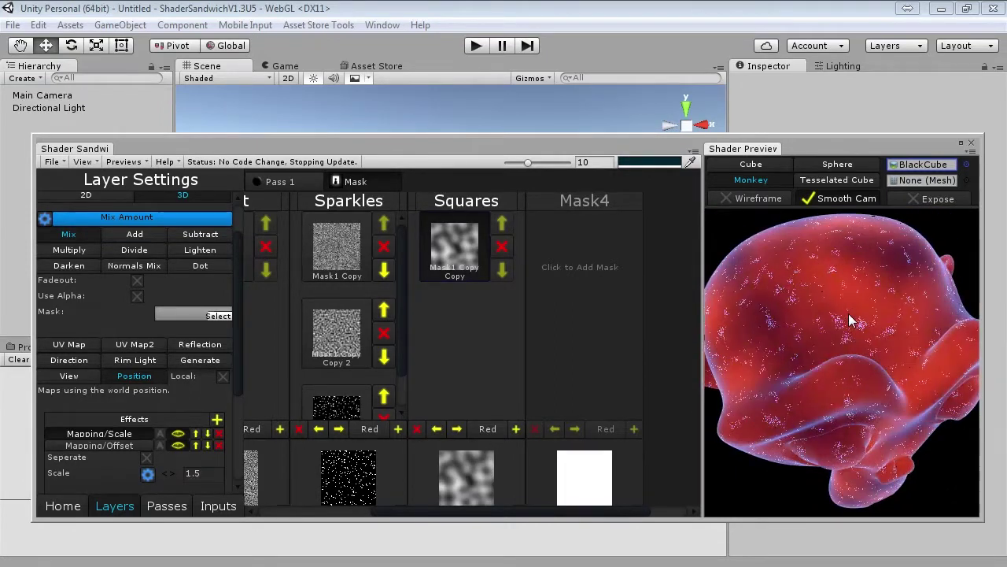
# Add a Blur/Pixelate effect to the Squares layer and move it to the top of the effects stack
pyautogui.click(217, 419)
pyautogui.moveTo(271, 445)
pyautogui.click(384, 472)
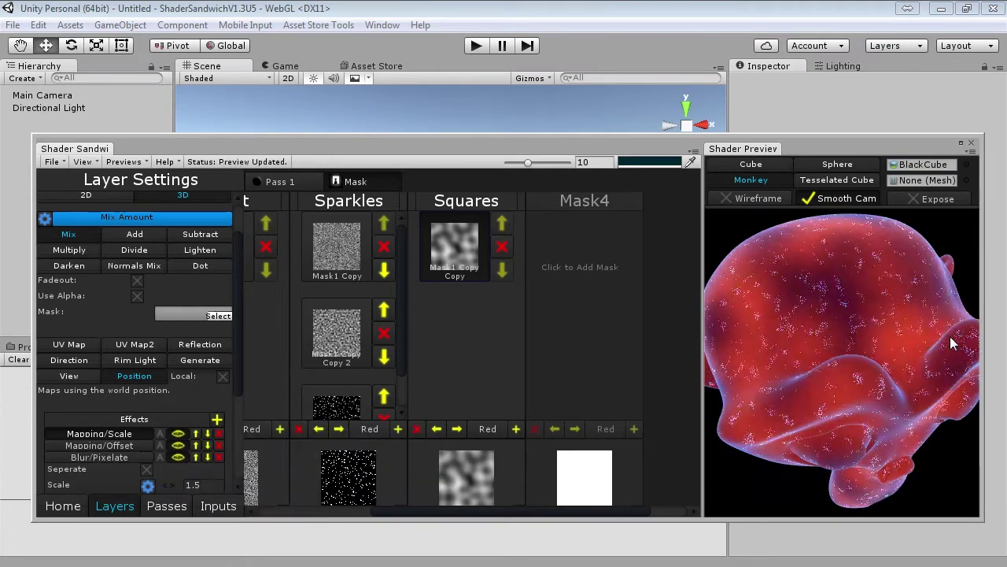
pyautogui.click(196, 457)
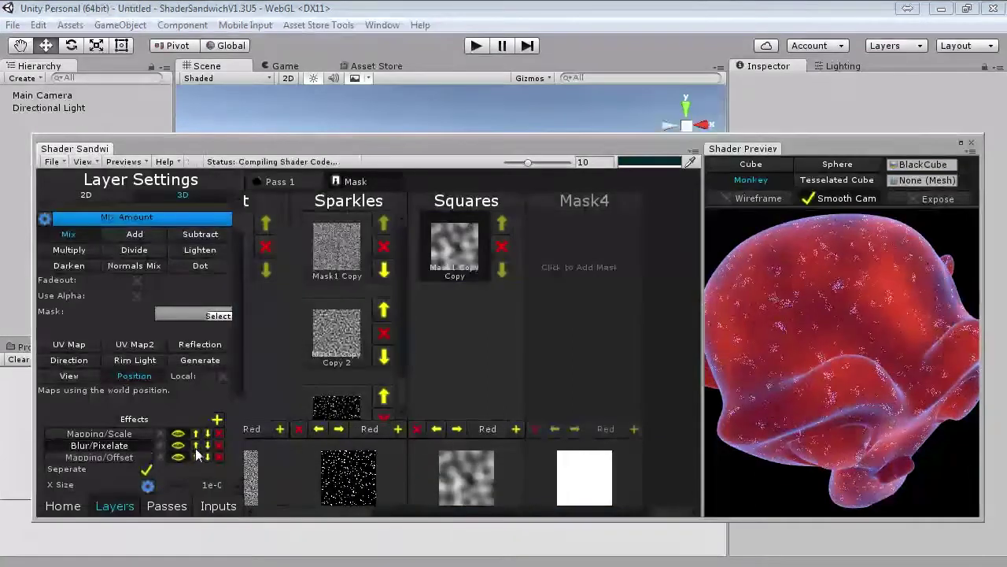
pyautogui.click(195, 445)
# Turn off Seperate for the Blur/Pixelate effect, set its Size to 0.1 and check the squares on the preview model
pyautogui.scroll(-3, 236, 382)
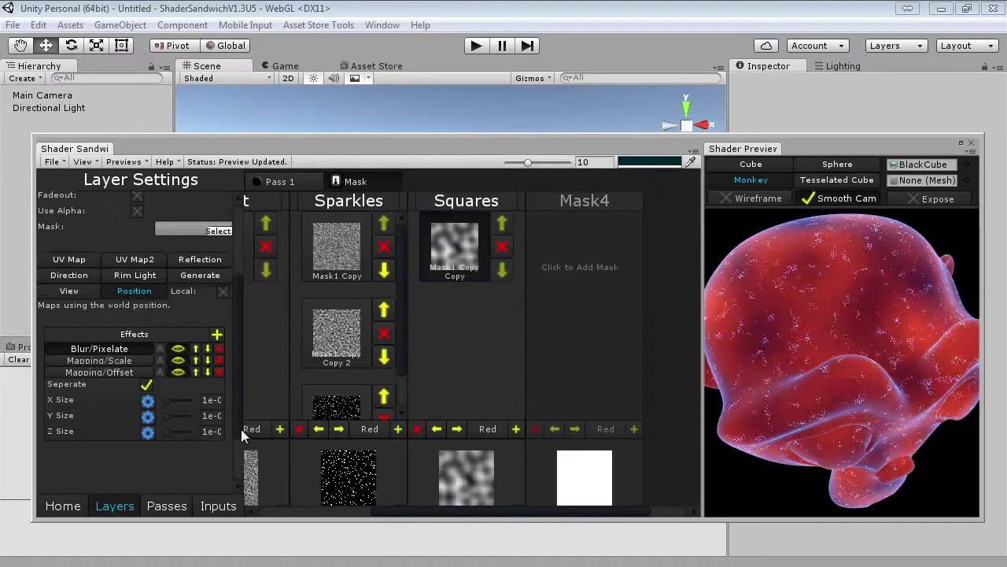
pyautogui.click(146, 374)
pyautogui.moveTo(168, 389); pyautogui.dragTo(171, 386)
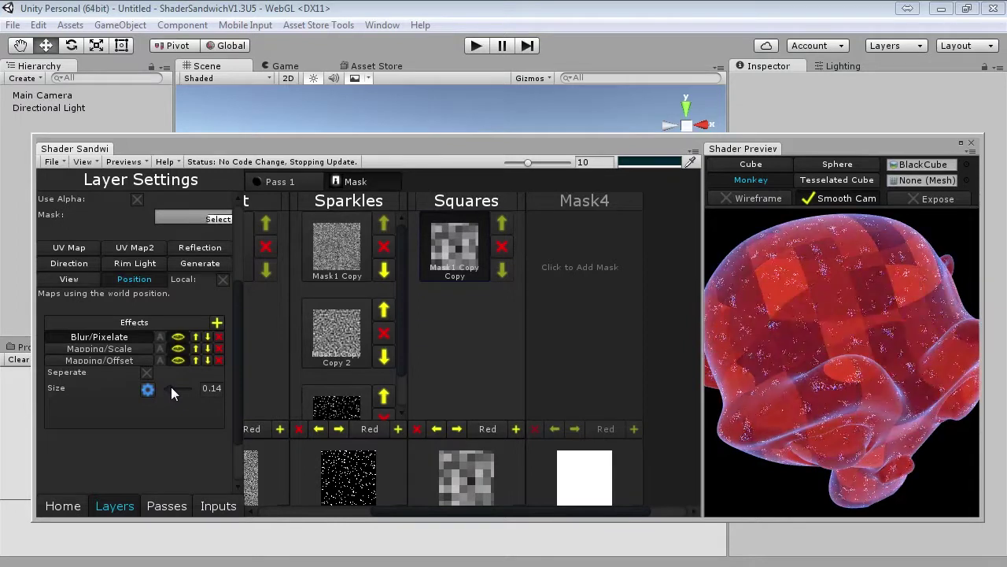
pyautogui.click(211, 388)
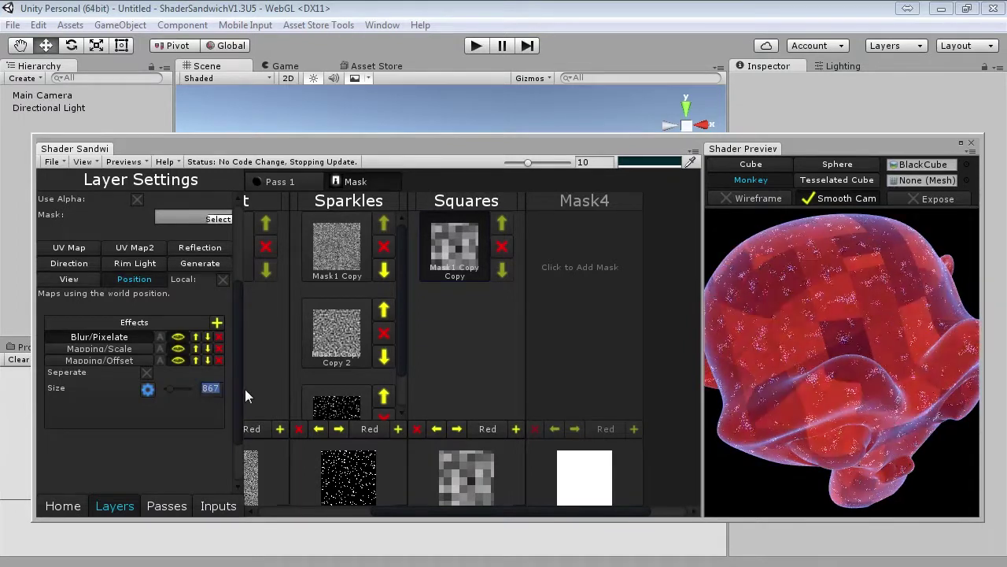
pyautogui.press('BackSpace')
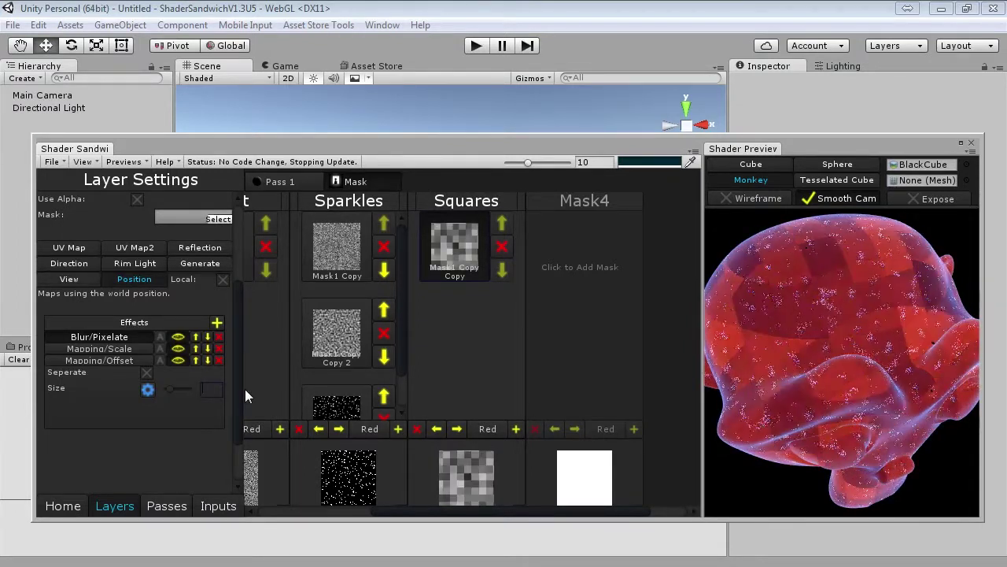
pyautogui.write('0.13')
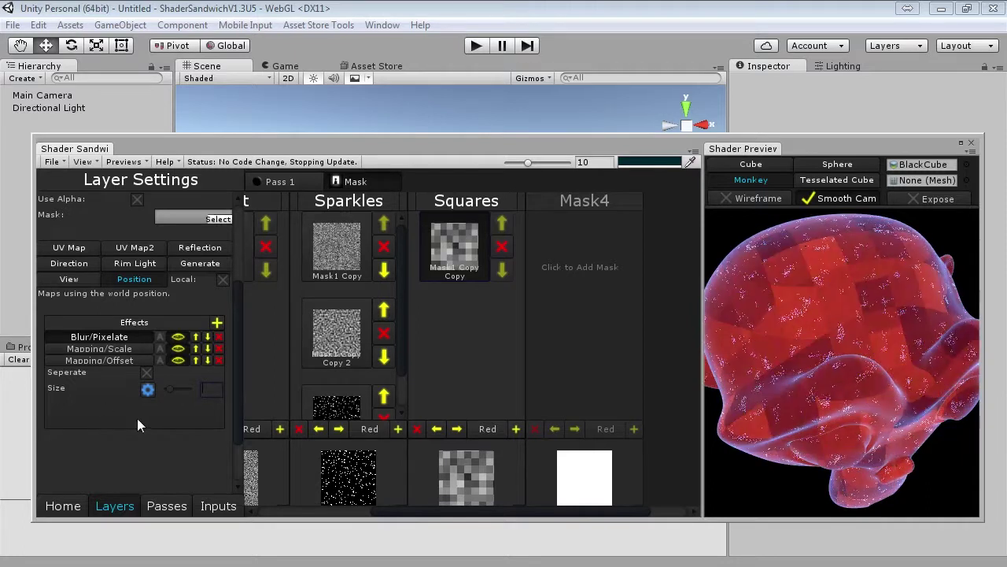
pyautogui.moveTo(215, 389); pyautogui.dragTo(234, 388)
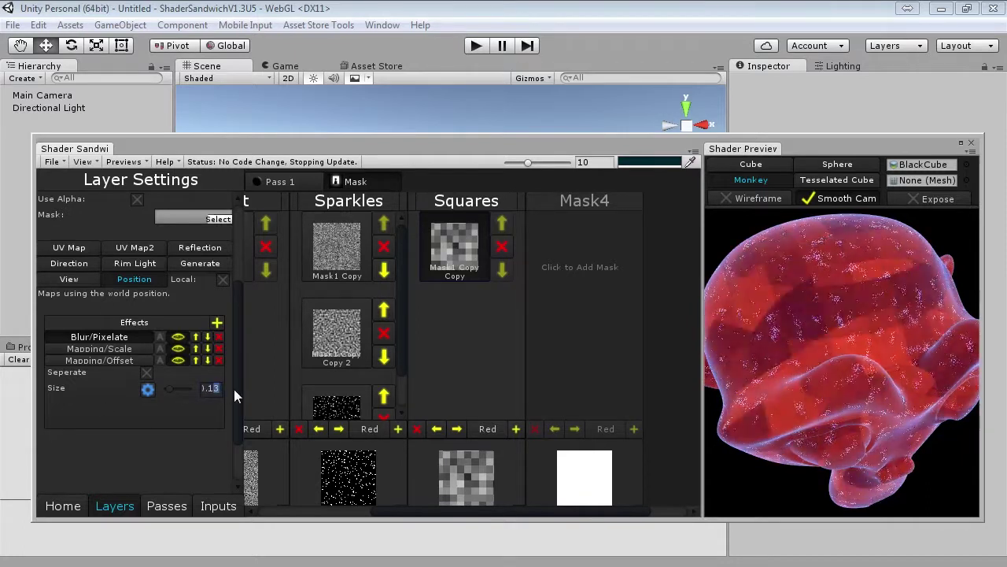
pyautogui.press('BackSpace')
pyautogui.moveTo(818, 403); pyautogui.dragTo(835, 366)
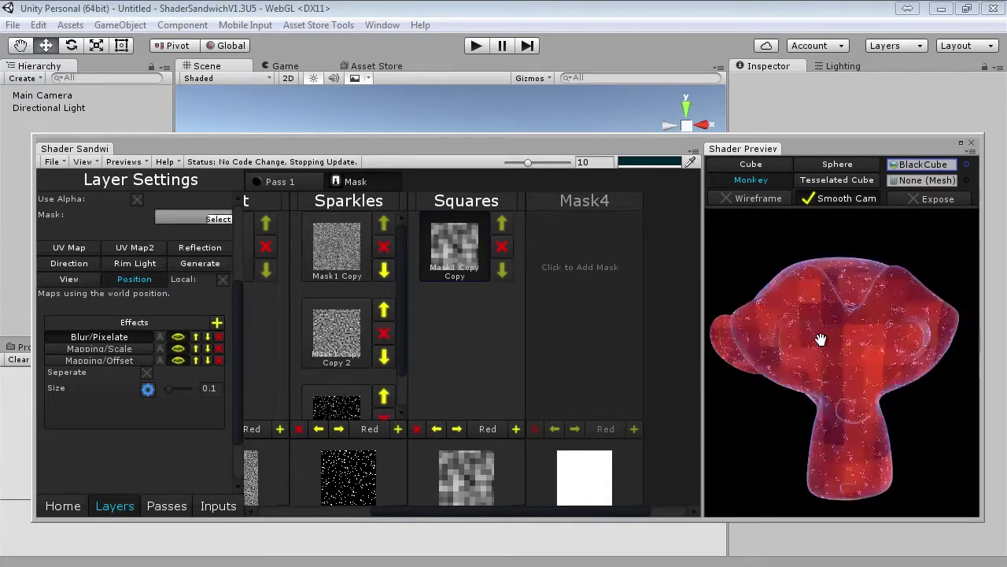
pyautogui.moveTo(821, 339); pyautogui.dragTo(807, 359)
# Add a sixth layer to the Emission channel of Pass 1 and bring it into view
pyautogui.click(296, 180)
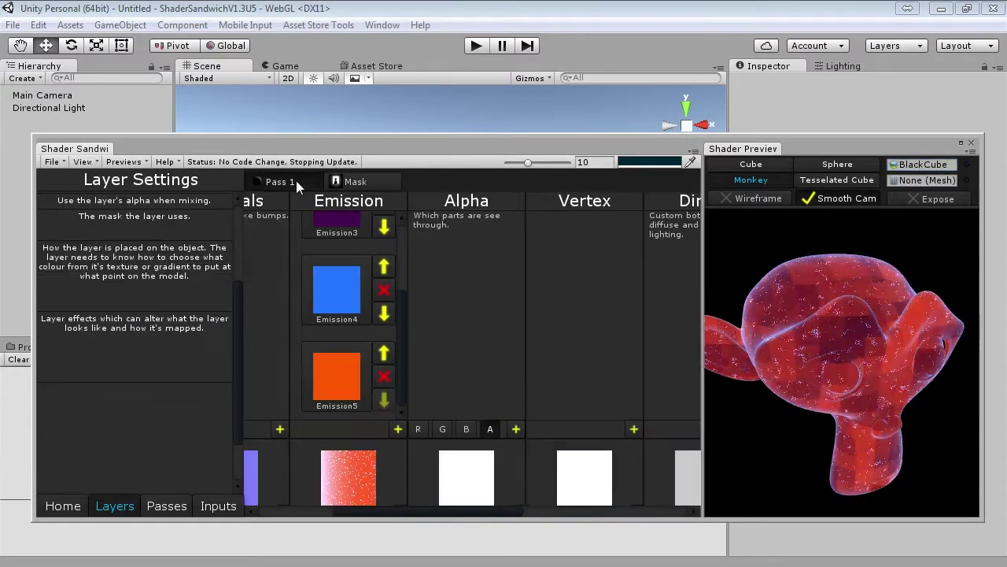
pyautogui.click(397, 429)
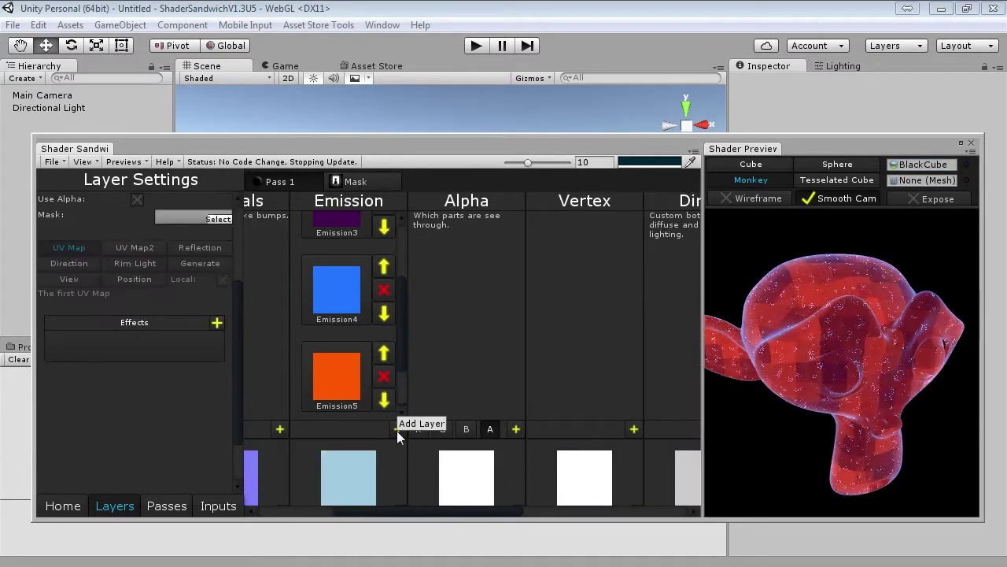
pyautogui.moveTo(400, 337); pyautogui.dragTo(399, 383)
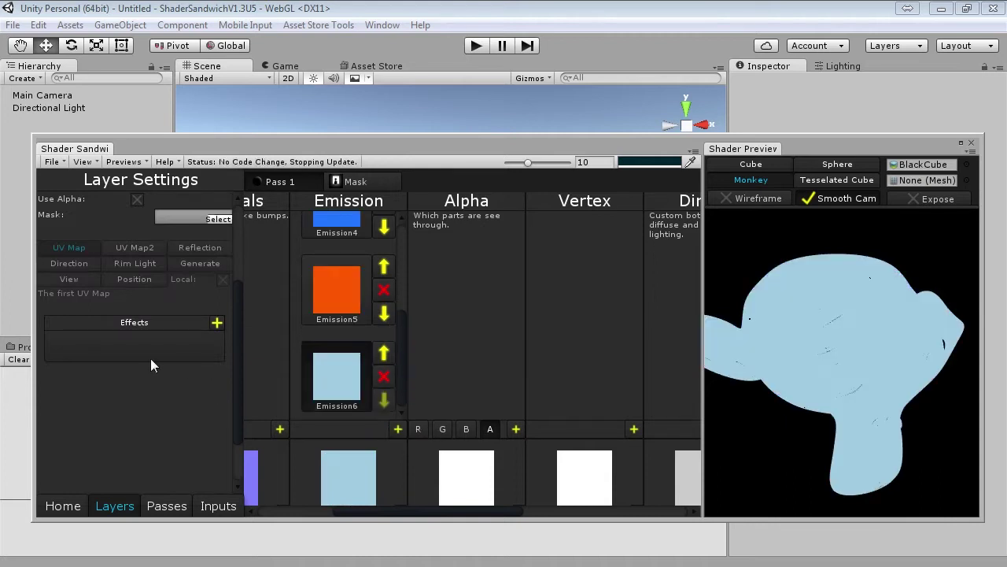
# Add a fourth mask, Mask4, and assign it as the mask of the Emission6 layer in Pass 1
pyautogui.scroll(3, 226, 318)
pyautogui.click(376, 180)
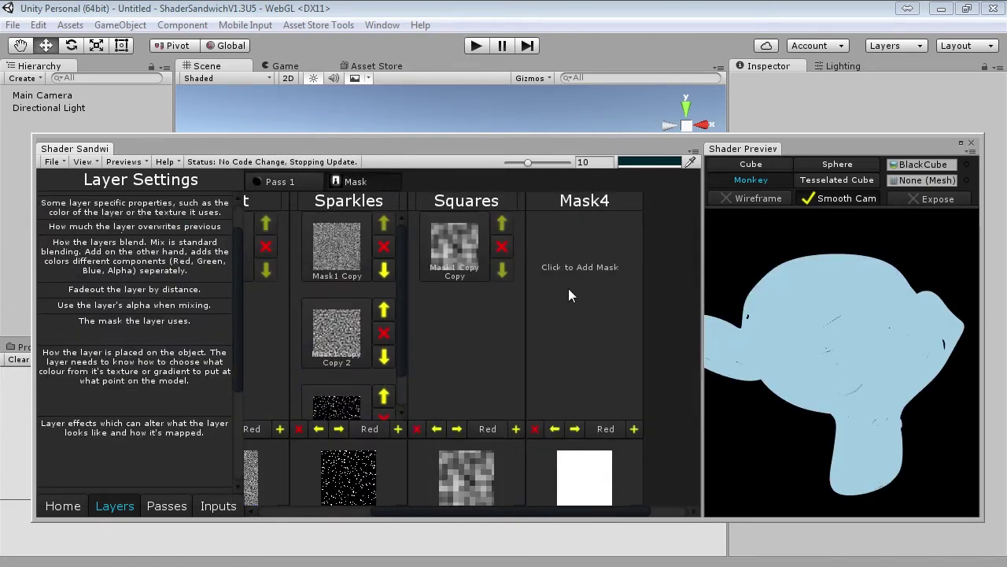
pyautogui.click(315, 178)
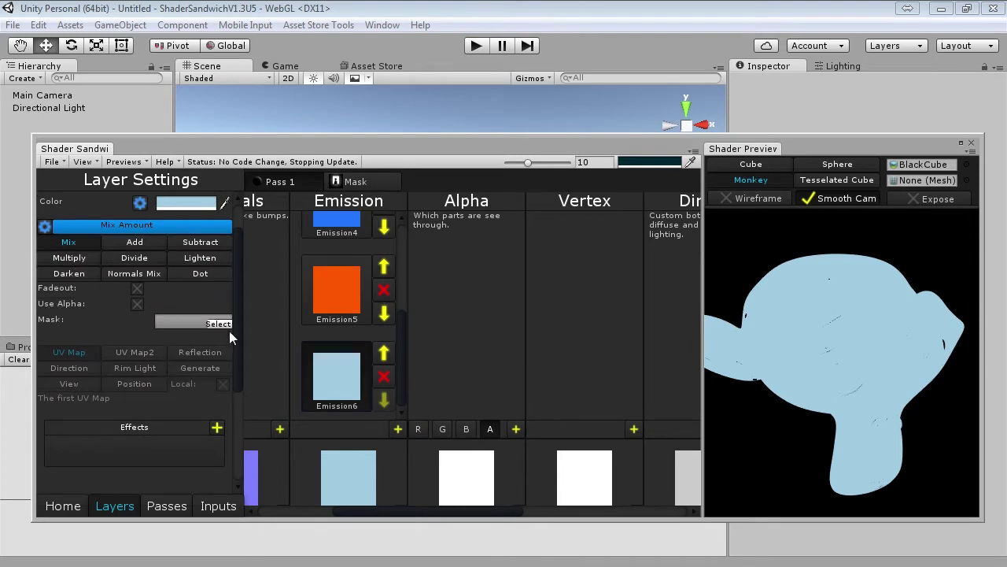
pyautogui.click(218, 324)
pyautogui.doubleClick(437, 399)
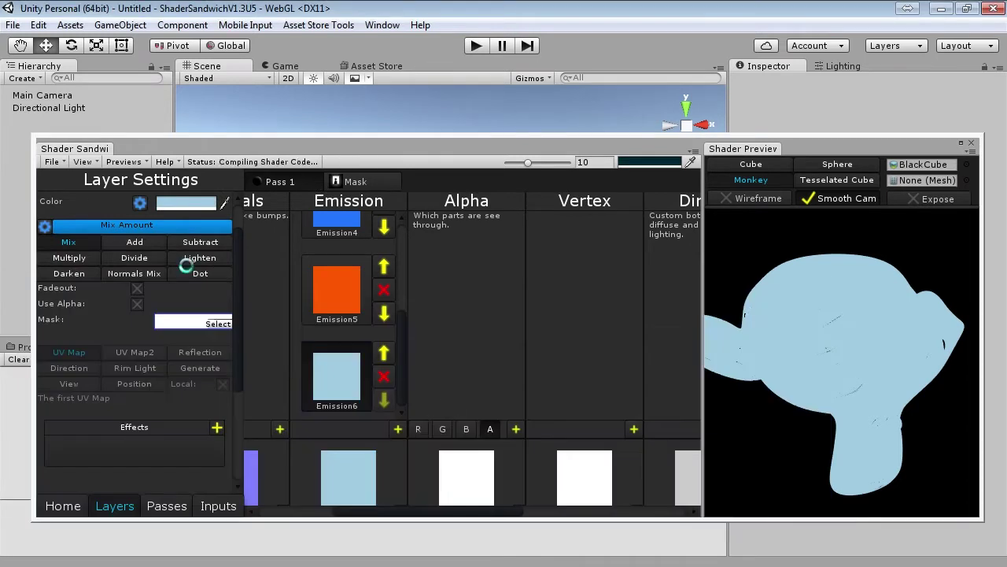
# Set the Emission6 layer to Add blending, colour it orange FF4F00 and check the preview model
pyautogui.click(147, 245)
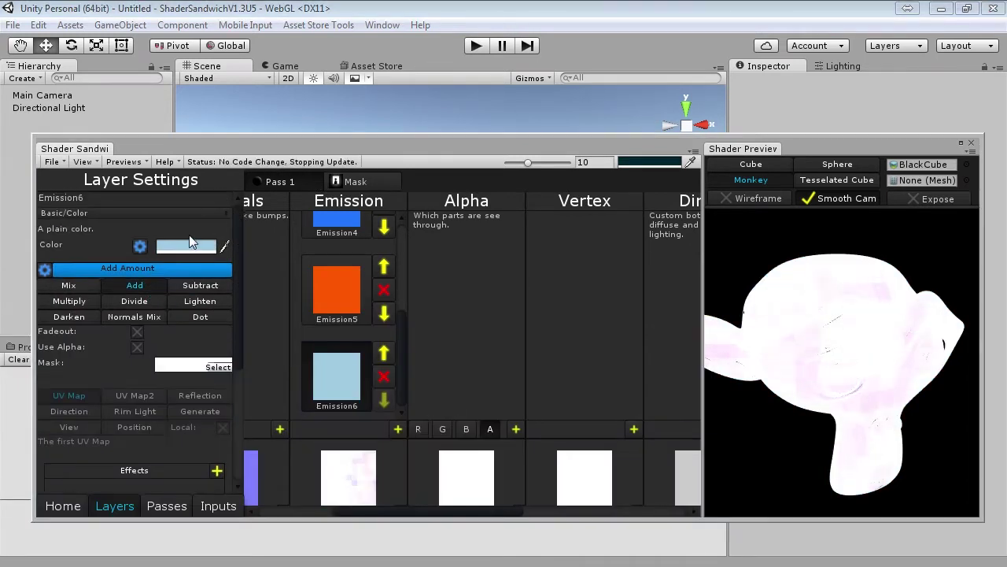
pyautogui.click(189, 244)
pyautogui.click(388, 368)
pyautogui.moveTo(354, 307); pyautogui.dragTo(538, 210)
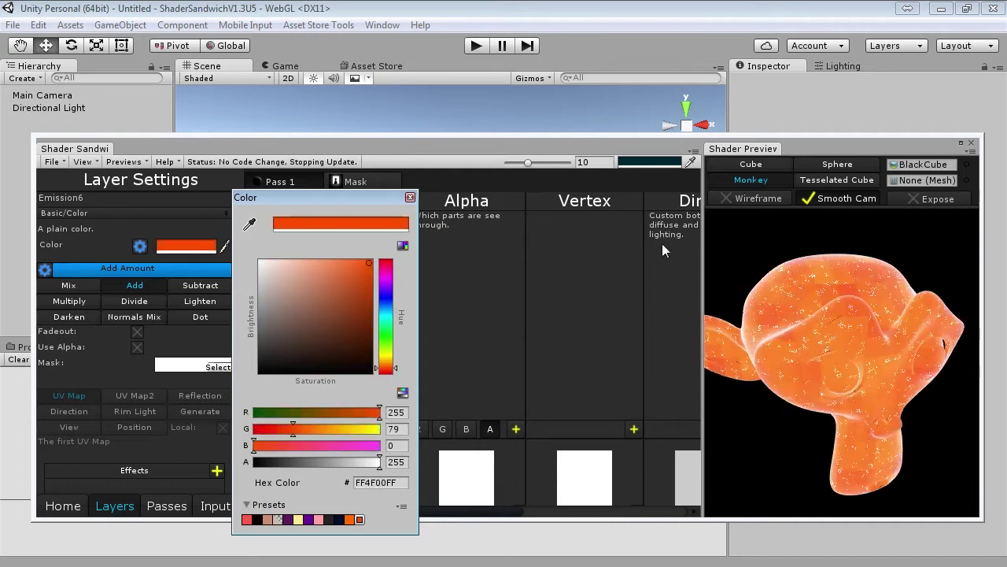
pyautogui.click(873, 335)
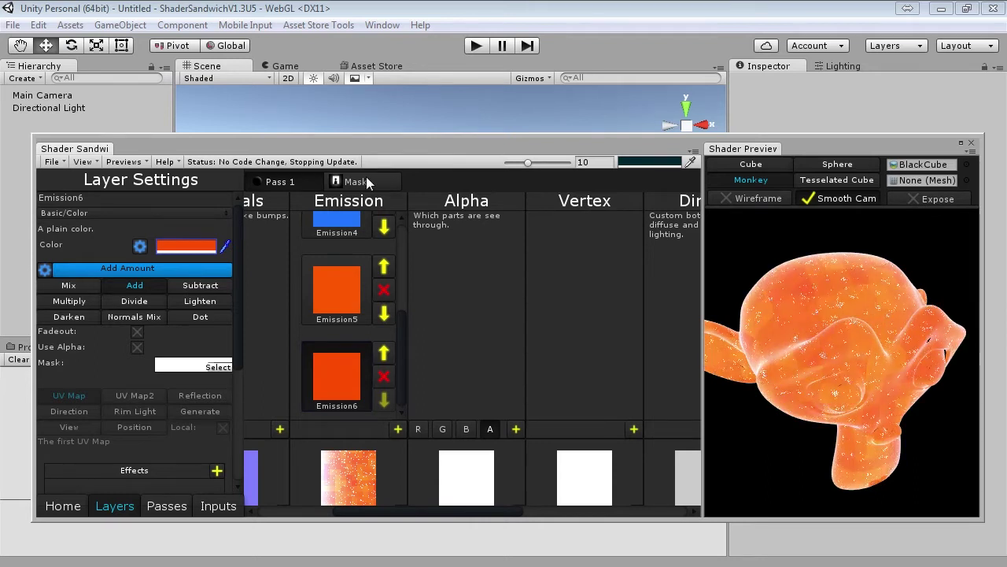
# Rename the Mask4 mask as Lines
pyautogui.click(366, 180)
pyautogui.moveTo(370, 502); pyautogui.dragTo(453, 510)
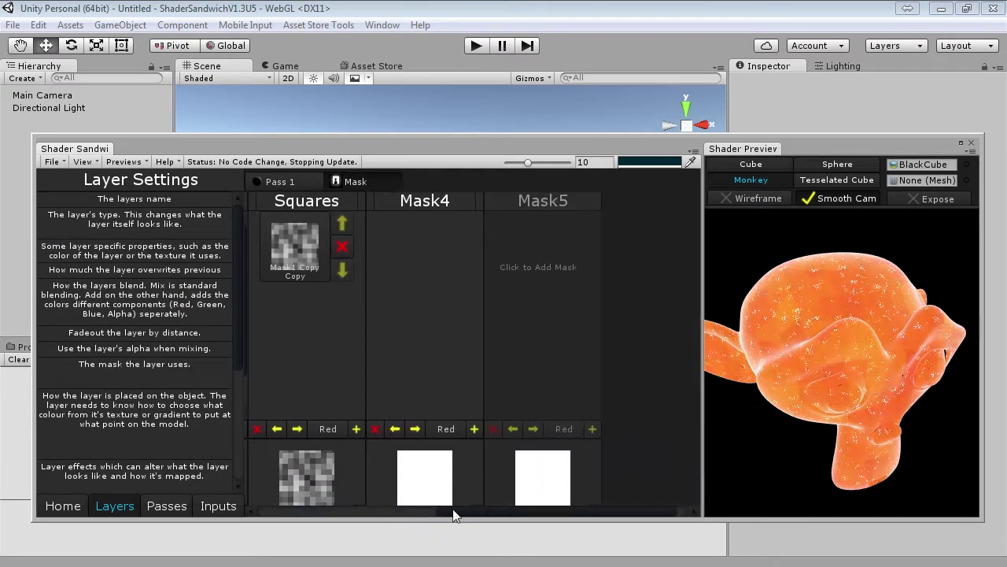
pyautogui.click(506, 294)
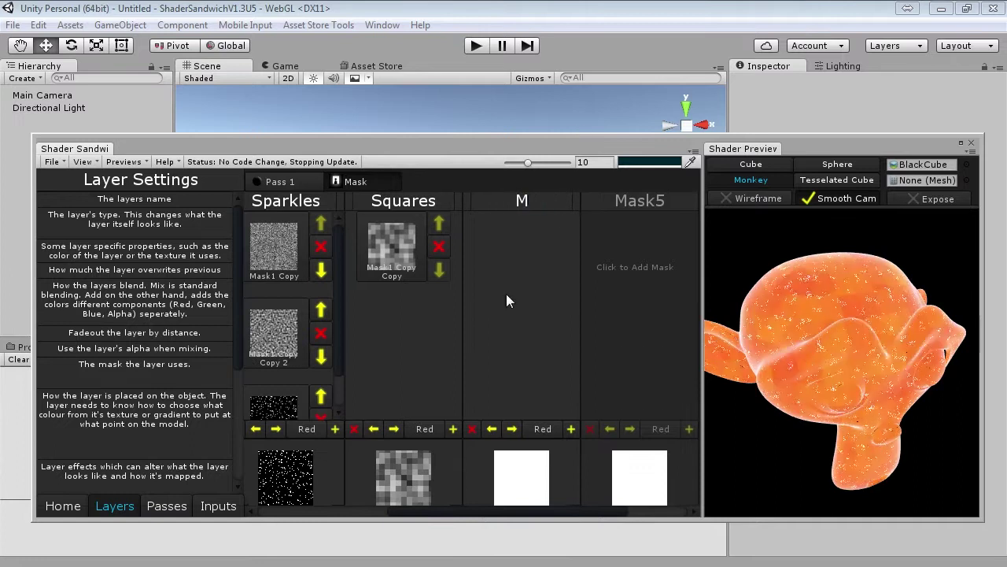
pyautogui.write('Lines')
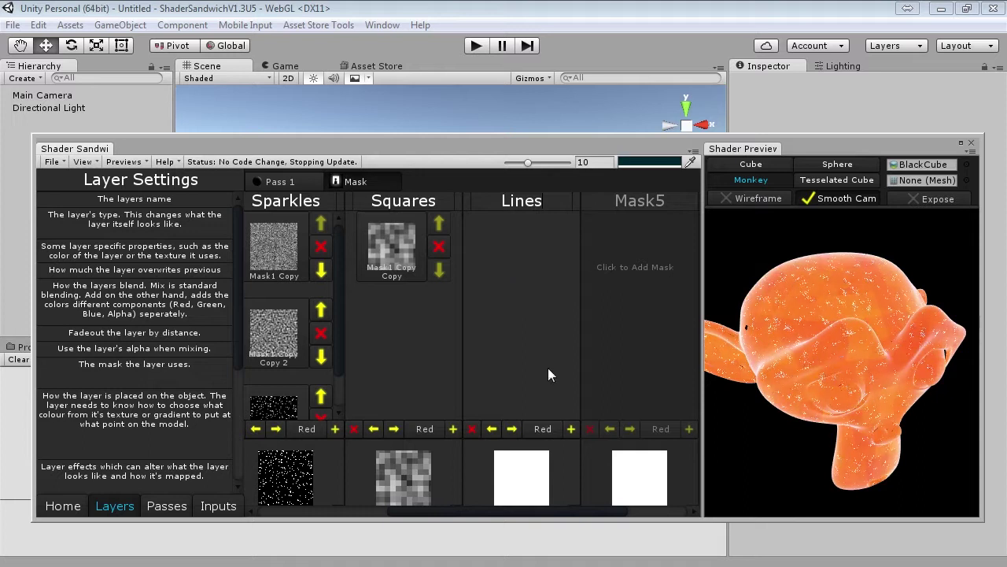
# Add a layer to the Lines mask, change its type to Basic/Literal and map it by Position
pyautogui.click(572, 429)
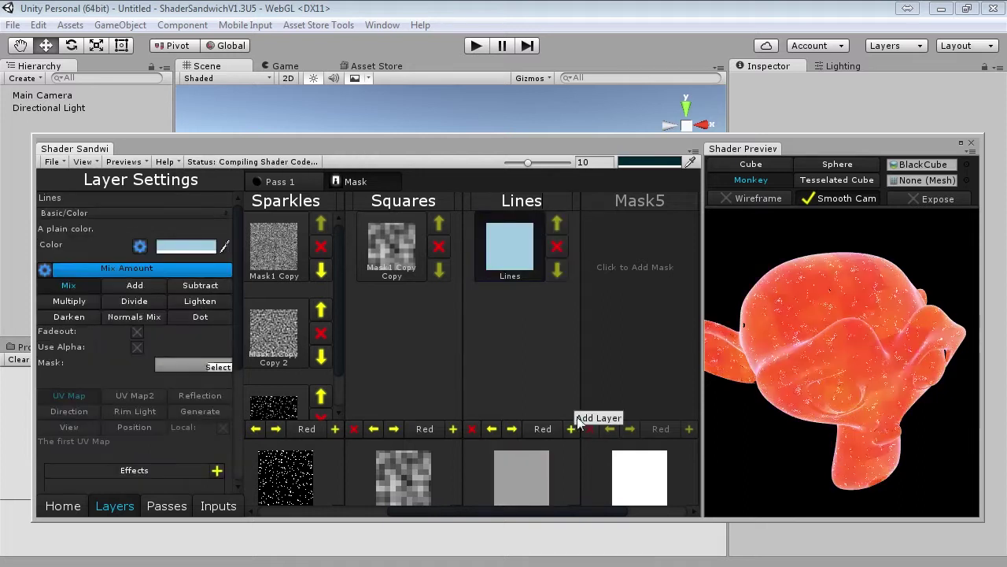
pyautogui.click(140, 214)
pyautogui.moveTo(101, 252)
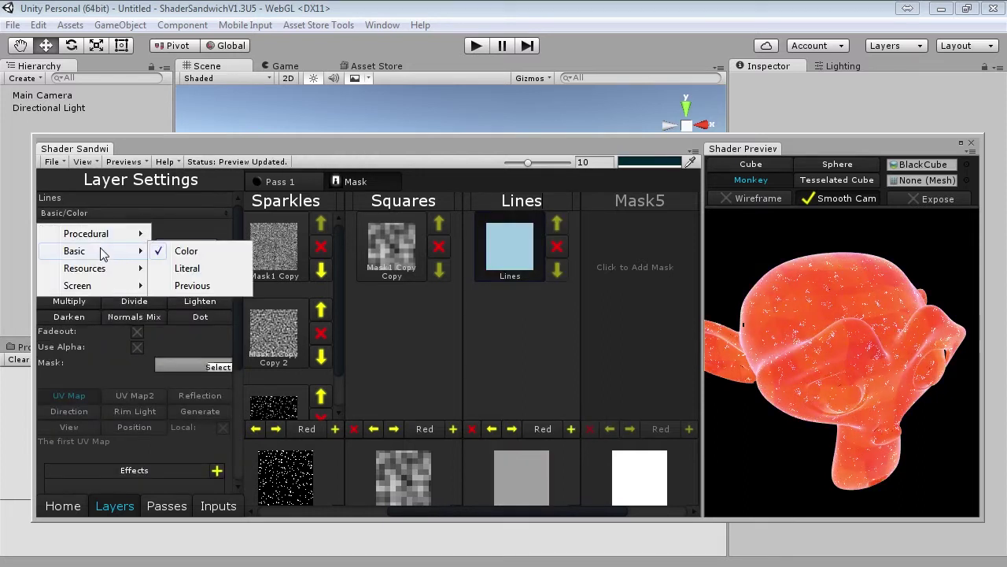
pyautogui.click(214, 268)
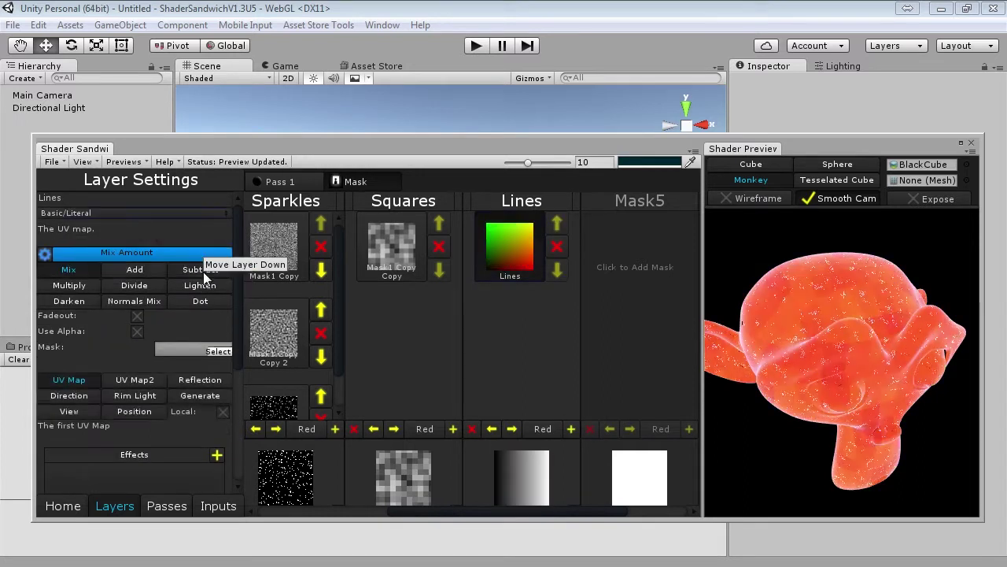
pyautogui.click(141, 413)
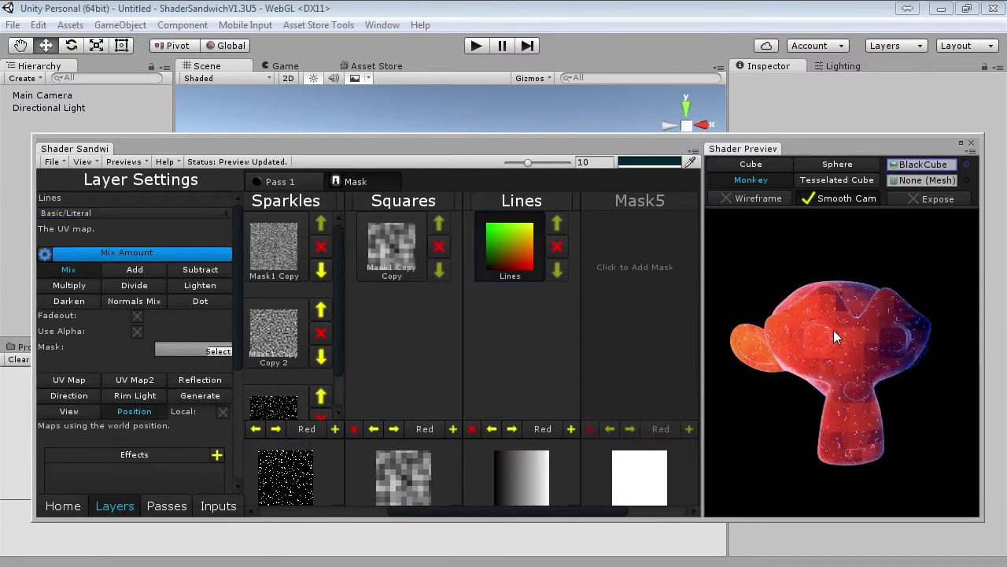
# Add a Mapping/Scale effect to the Lines layer, raise its Scale to about 12.8 and inspect the gradient on the preview model
pyautogui.scroll(-2, 841, 328)
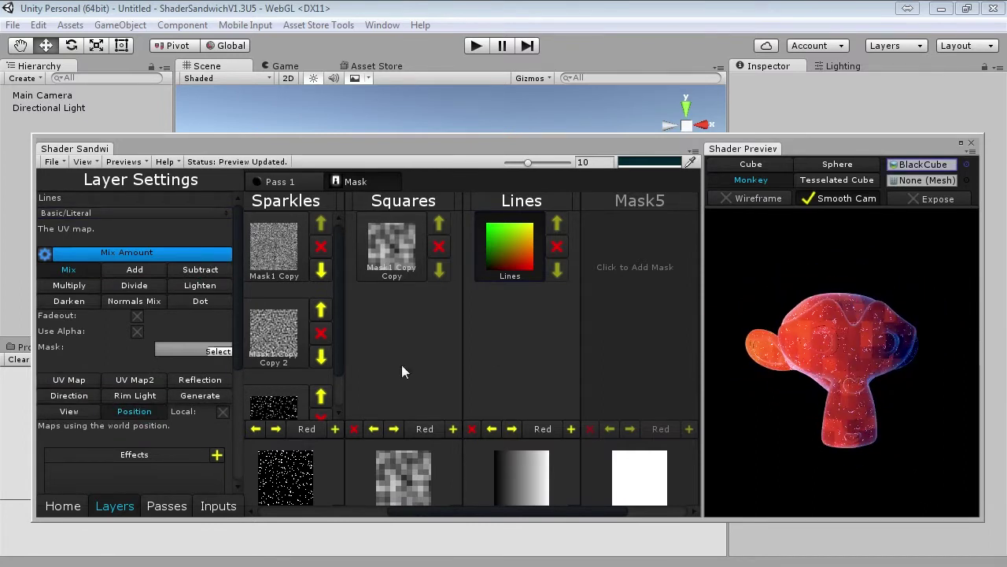
pyautogui.scroll(-2, 299, 390)
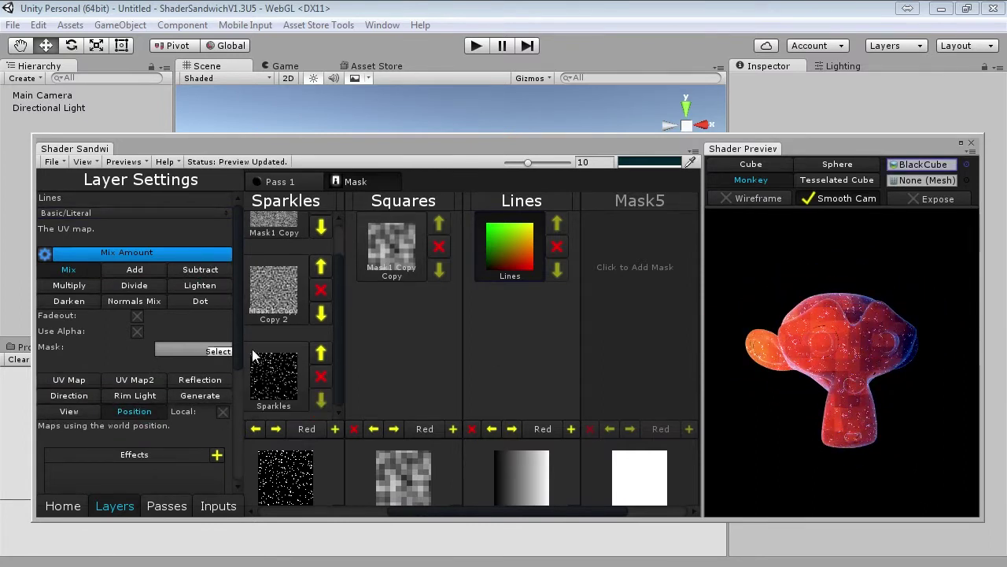
pyautogui.scroll(-3, 235, 381)
pyautogui.click(216, 380)
pyautogui.moveTo(263, 467)
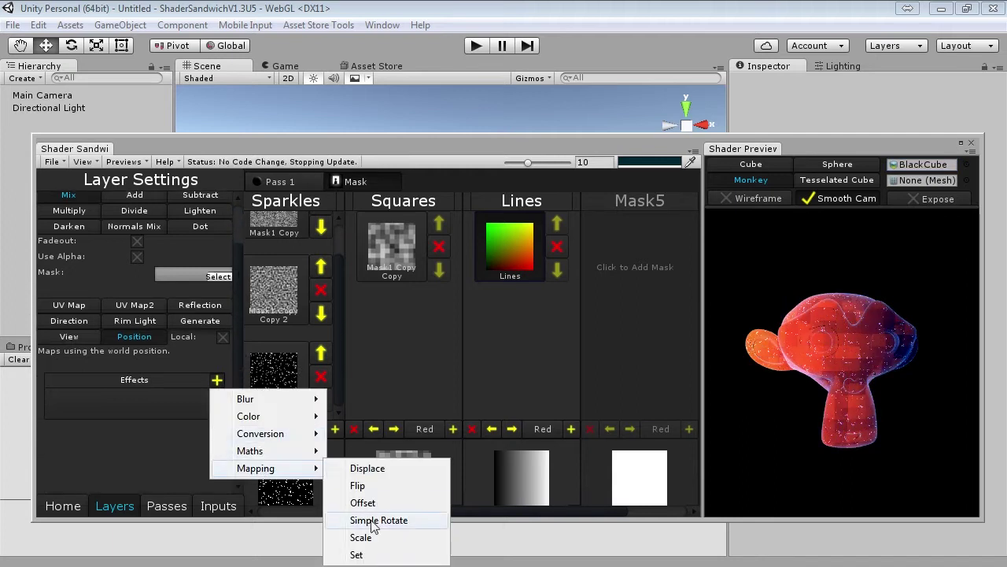
pyautogui.click(360, 536)
pyautogui.click(143, 406)
pyautogui.moveTo(175, 425); pyautogui.dragTo(439, 390)
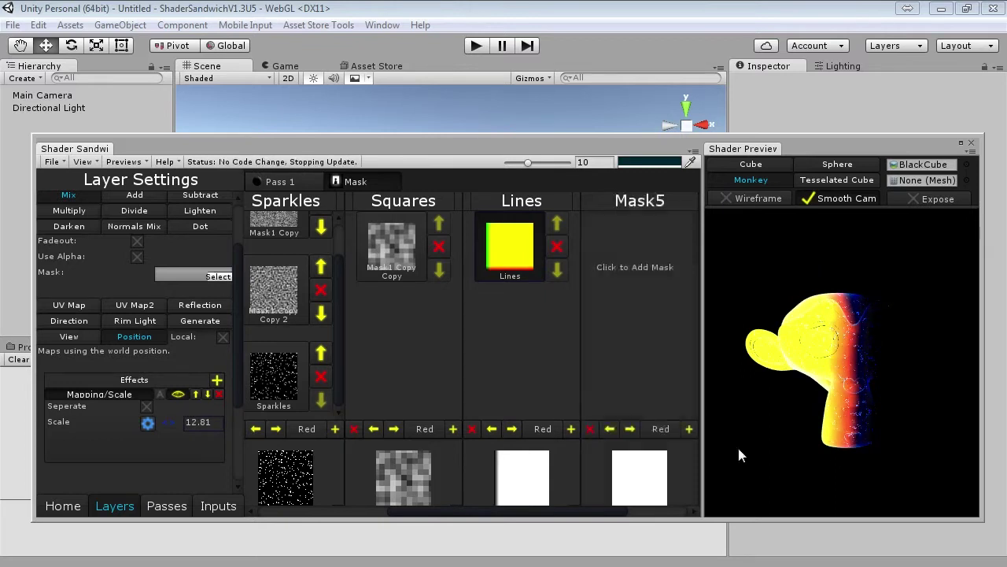
pyautogui.moveTo(819, 429); pyautogui.dragTo(835, 442)
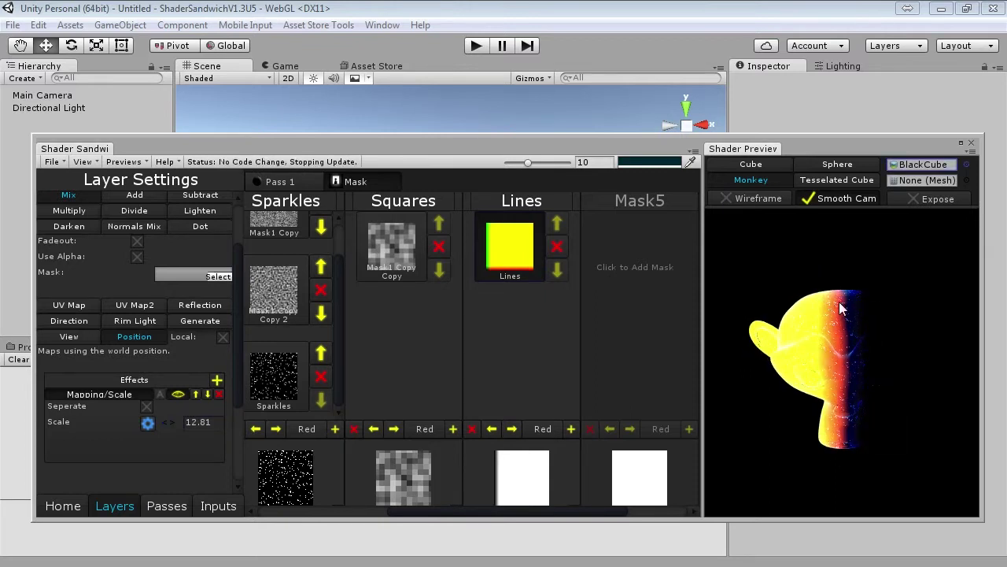
# Add a Maths/Sine effect to the Lines layer and display its settings
pyautogui.scroll(-3, 237, 375)
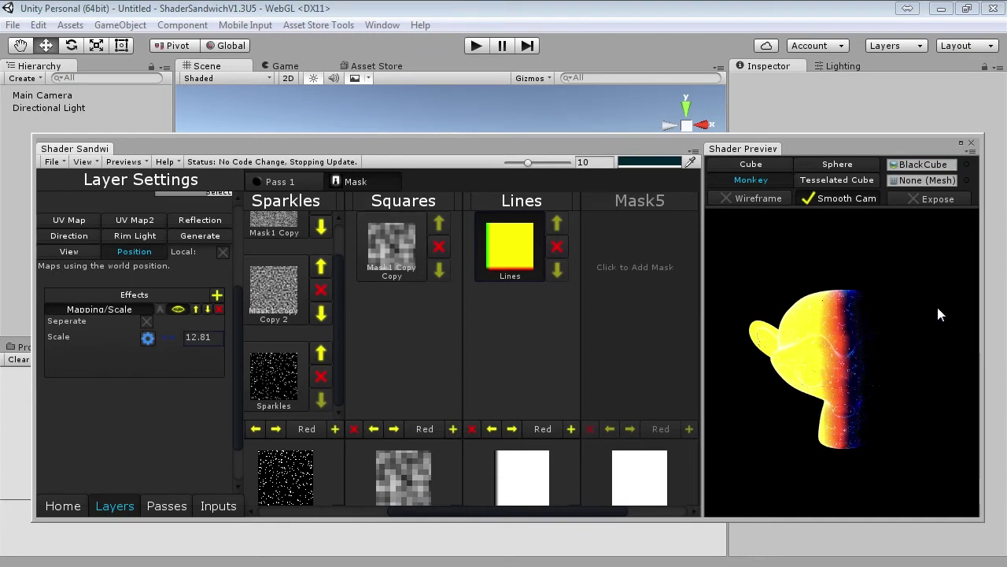
pyautogui.click(217, 295)
pyautogui.moveTo(259, 368)
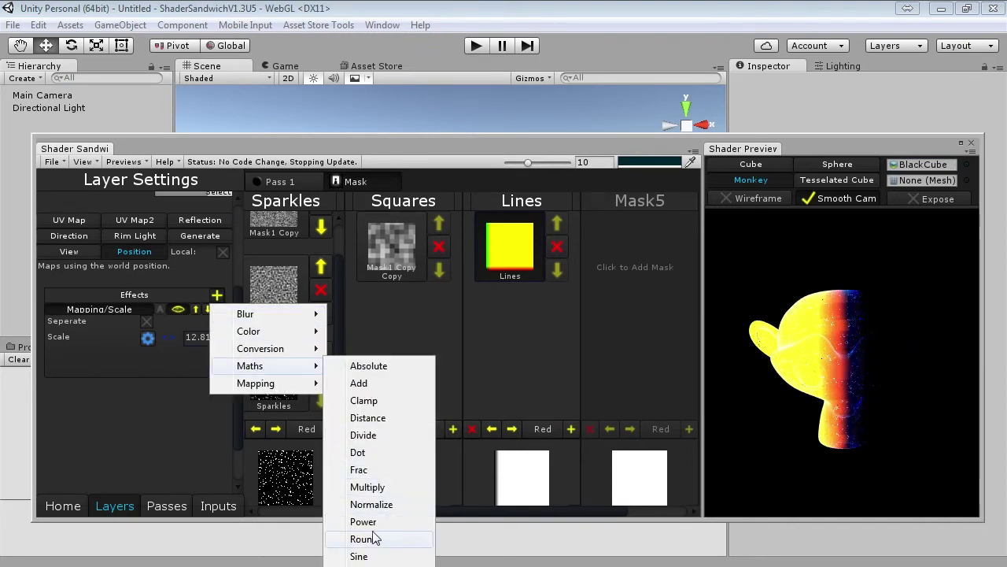
pyautogui.click(360, 556)
pyautogui.click(115, 321)
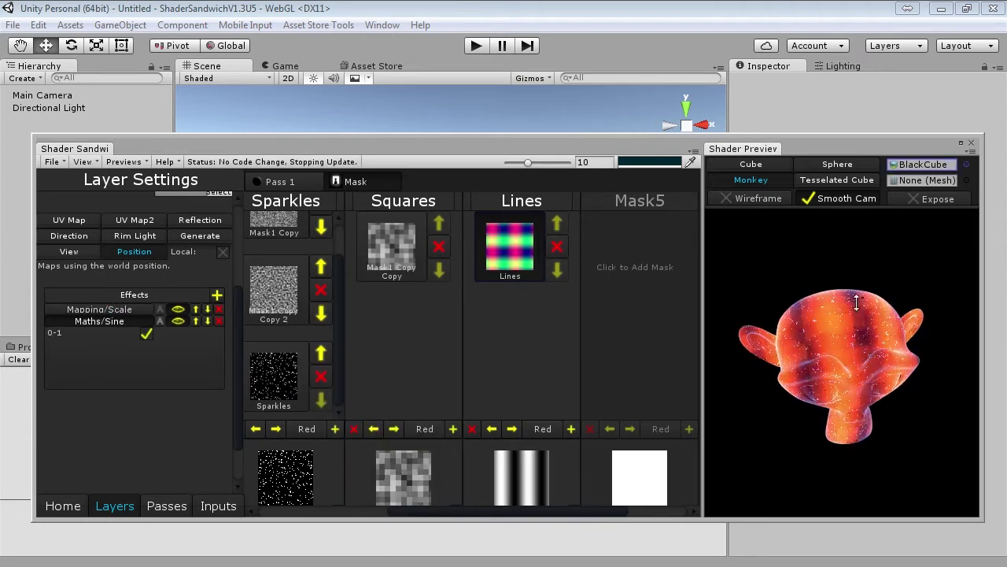
# Set the Mapping/Scale effect of the Lines layer to 50 and check the stripes on the preview model
pyautogui.click(102, 309)
pyautogui.click(198, 348)
pyautogui.write('50')
pyautogui.moveTo(783, 285); pyautogui.dragTo(860, 327)
pyautogui.scroll(3, 872, 356)
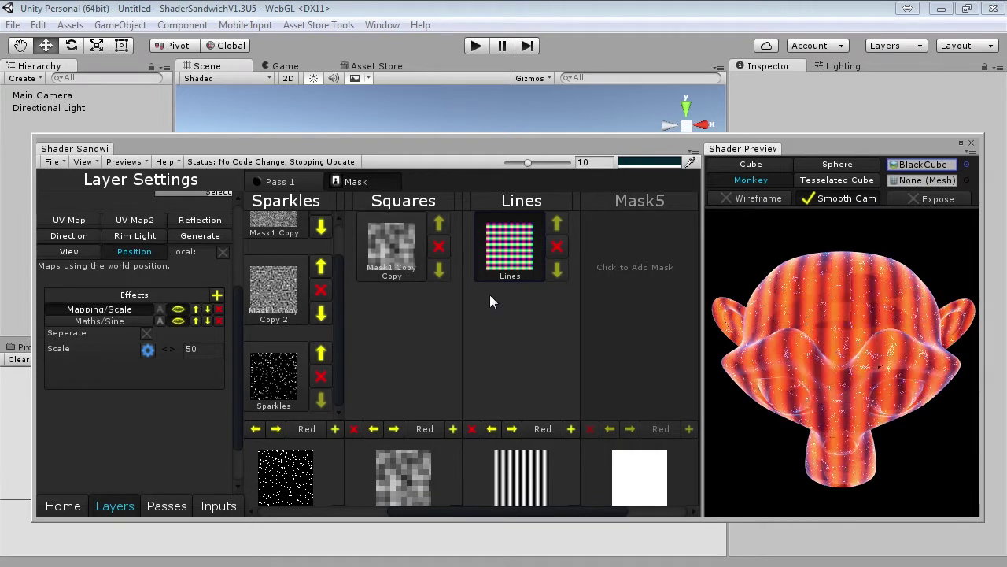
# Duplicate the Lines layer within the Lines mask
pyautogui.rightClick(494, 245)
pyautogui.click(517, 257)
pyautogui.rightClick(501, 320)
pyautogui.click(527, 332)
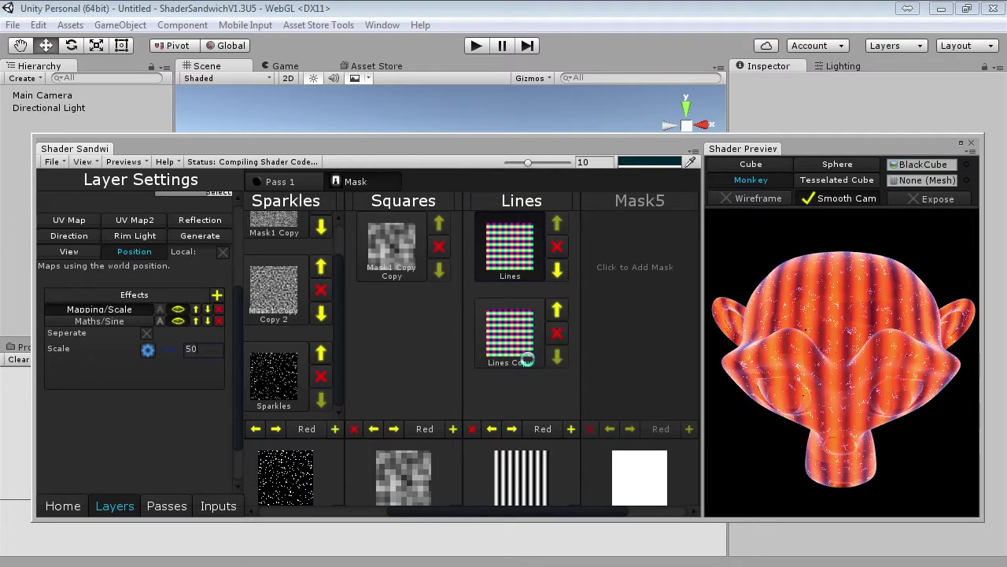
# Set the Mapping/Scale effect of the Lines Copy layer to 20 and its blend mode to Multiply
pyautogui.click(516, 337)
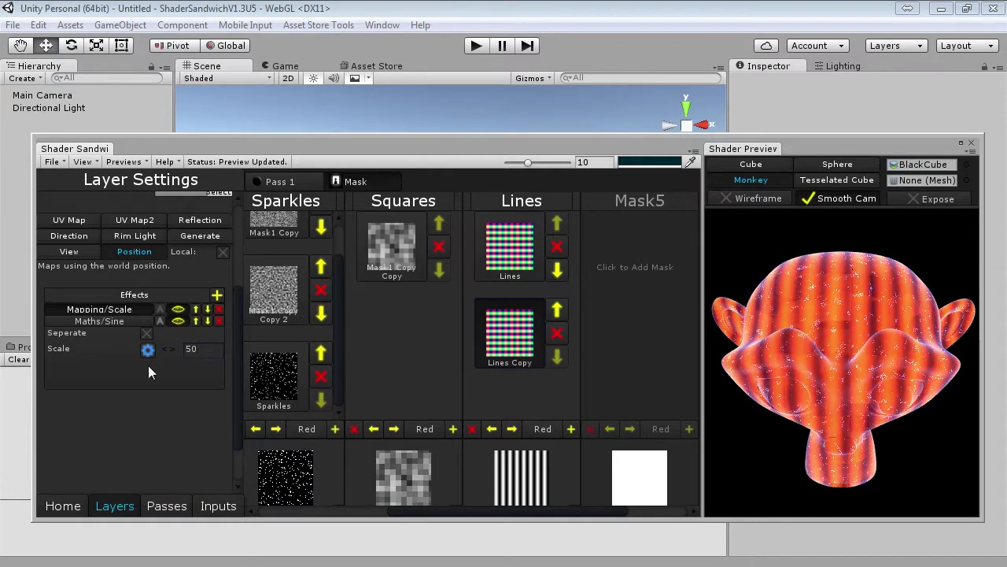
pyautogui.click(203, 349)
pyautogui.write('20')
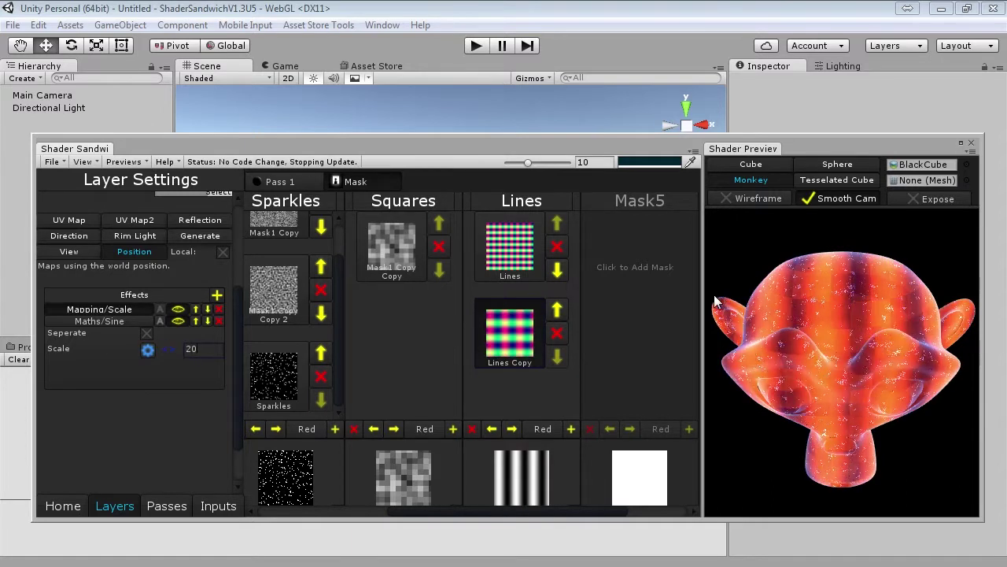
pyautogui.moveTo(785, 293); pyautogui.dragTo(818, 340)
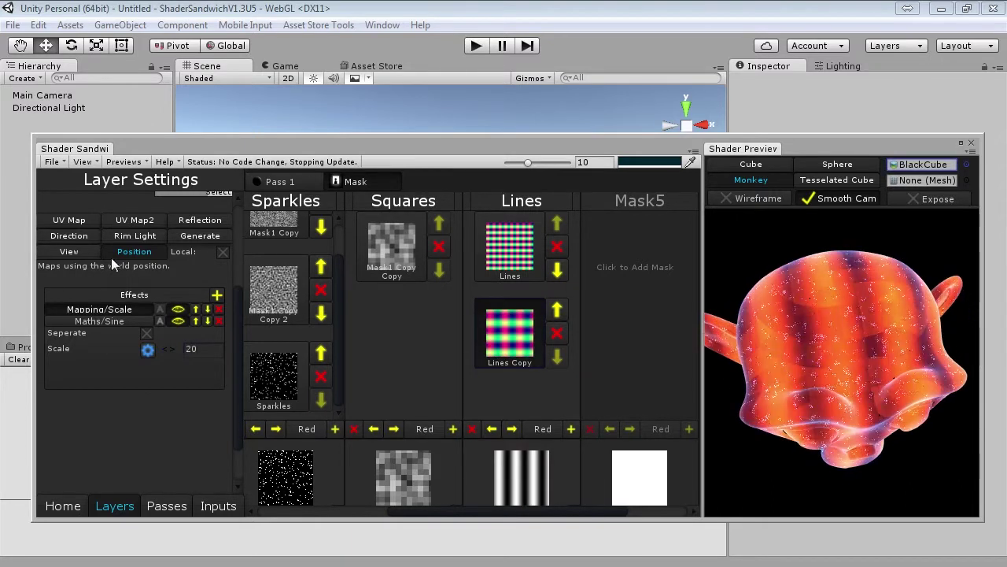
pyautogui.moveTo(236, 341); pyautogui.dragTo(229, 260)
pyautogui.click(95, 288)
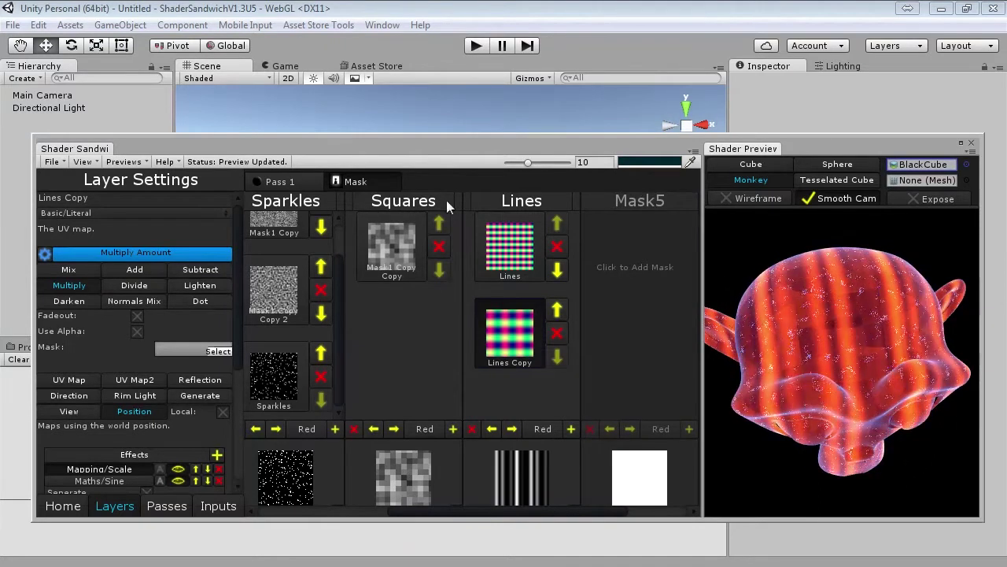
# In the Emission channel of Pass 1, reduce the blend amounts of layers Emission2 through Emission5 to zero to isolate Emission6
pyautogui.click(296, 183)
pyautogui.scroll(5, 275, 296)
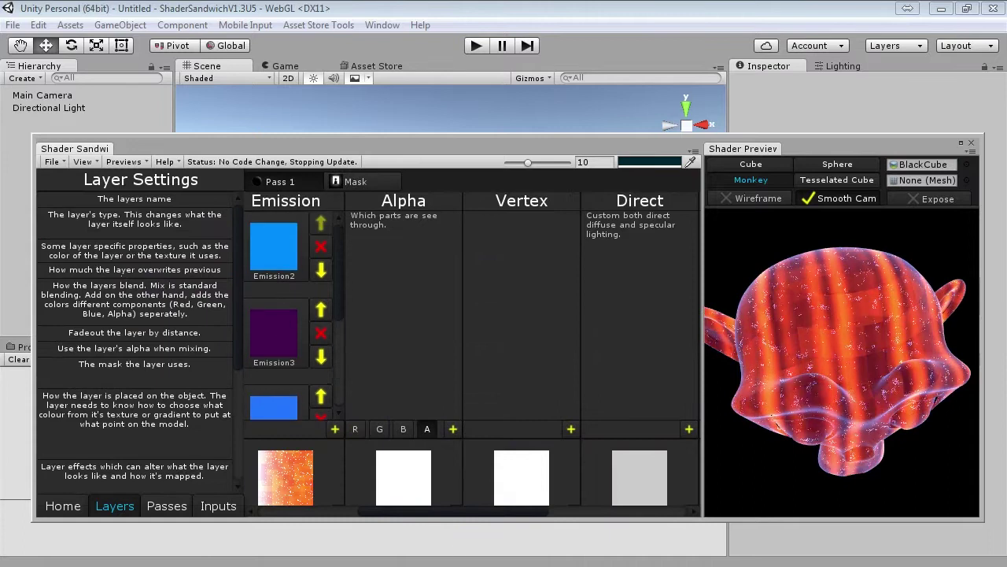
pyautogui.moveTo(444, 521); pyautogui.dragTo(426, 521)
pyautogui.click(320, 248)
pyautogui.click(327, 338)
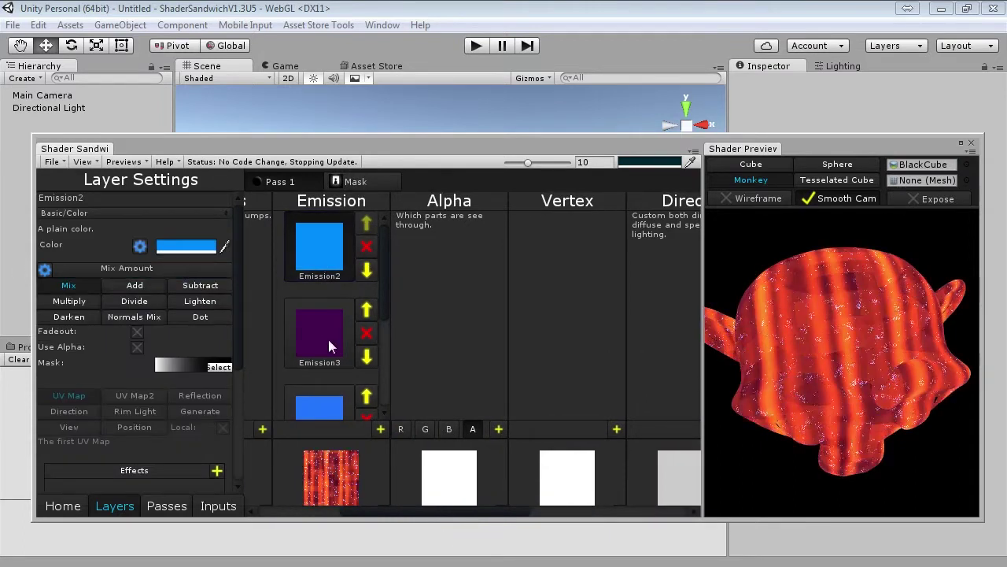
pyautogui.moveTo(109, 268); pyautogui.dragTo(40, 269)
pyautogui.click(314, 400)
pyautogui.scroll(-3, 342, 327)
pyautogui.click(327, 358)
pyautogui.scroll(-2, 314, 311)
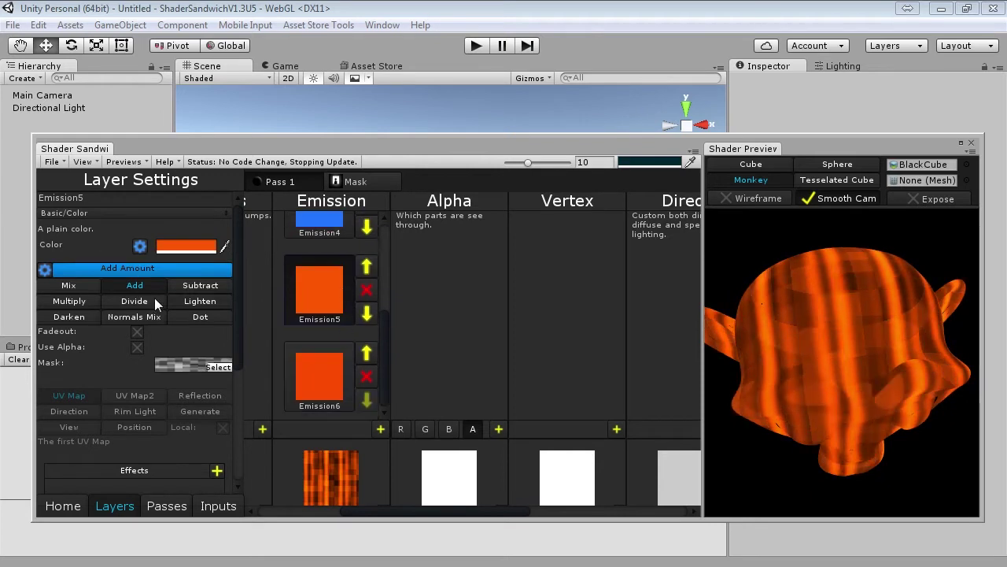
pyautogui.moveTo(136, 270); pyautogui.dragTo(49, 269)
# Turn off 0-1 for the Maths/Sine effect of the Lines Copy layer and inspect the stripes from several angles
pyautogui.click(355, 182)
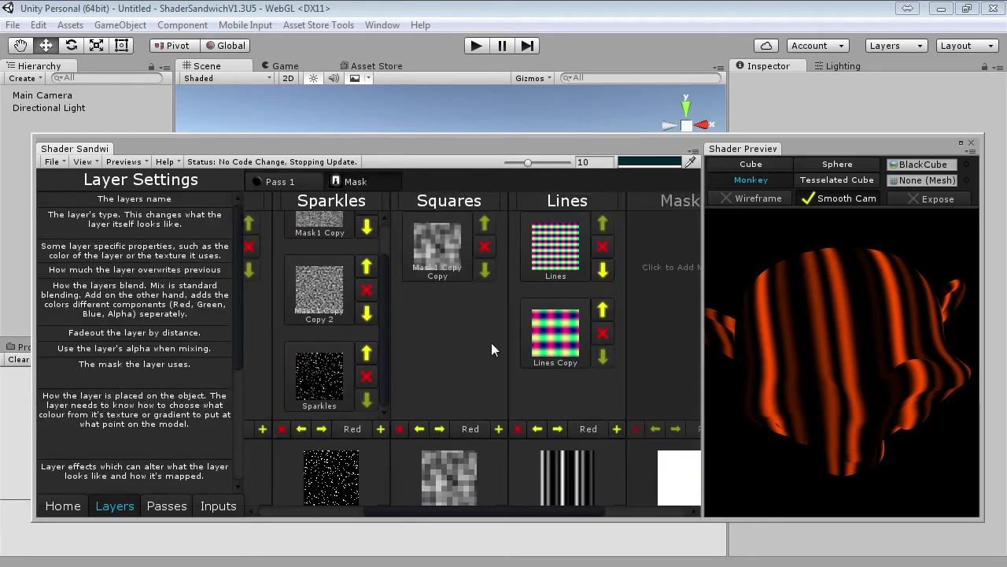
pyautogui.click(549, 337)
pyautogui.scroll(-4, 166, 432)
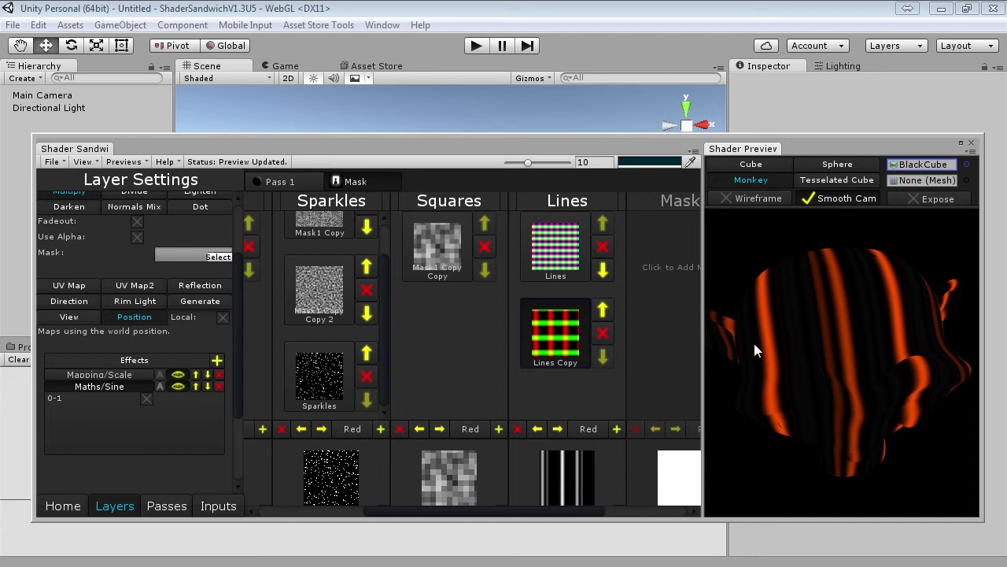
pyautogui.moveTo(829, 299)
pyautogui.mouseDown()
pyautogui.moveTo(790, 286)
pyautogui.moveTo(840, 308)
pyautogui.mouseUp()
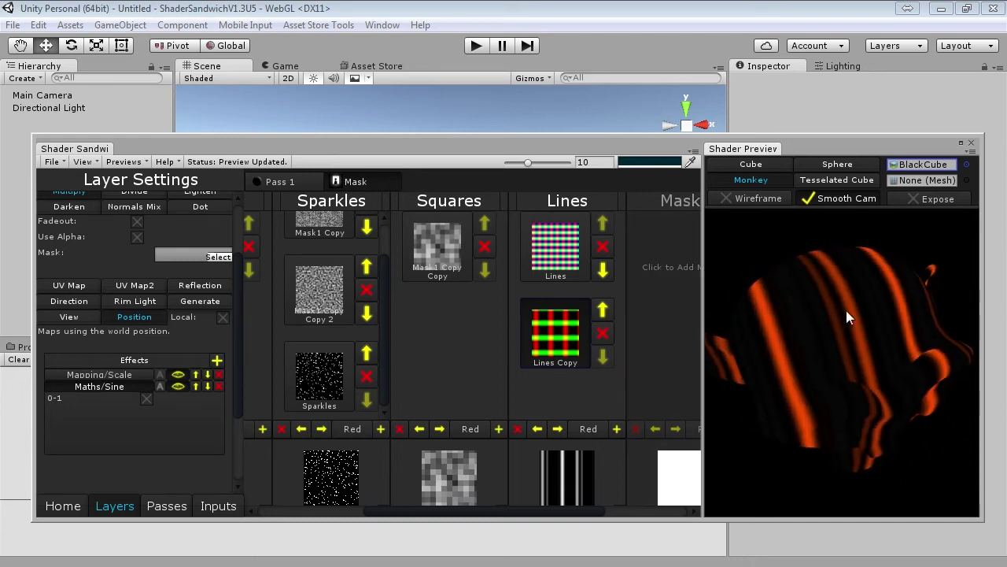
pyautogui.moveTo(868, 405); pyautogui.dragTo(864, 365)
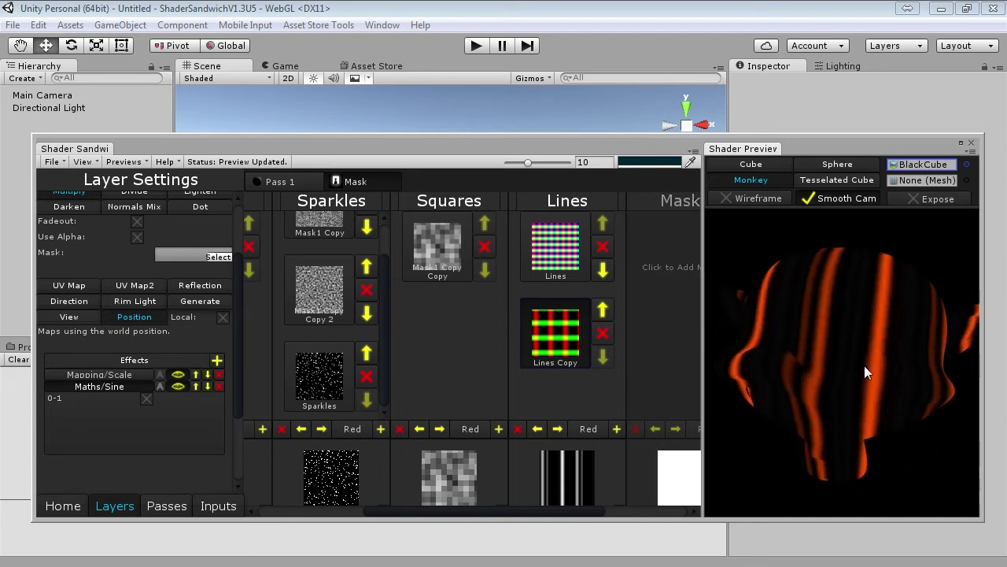
# Add a third layer to the Lines mask and set its type to Basic/Previous
pyautogui.click(617, 428)
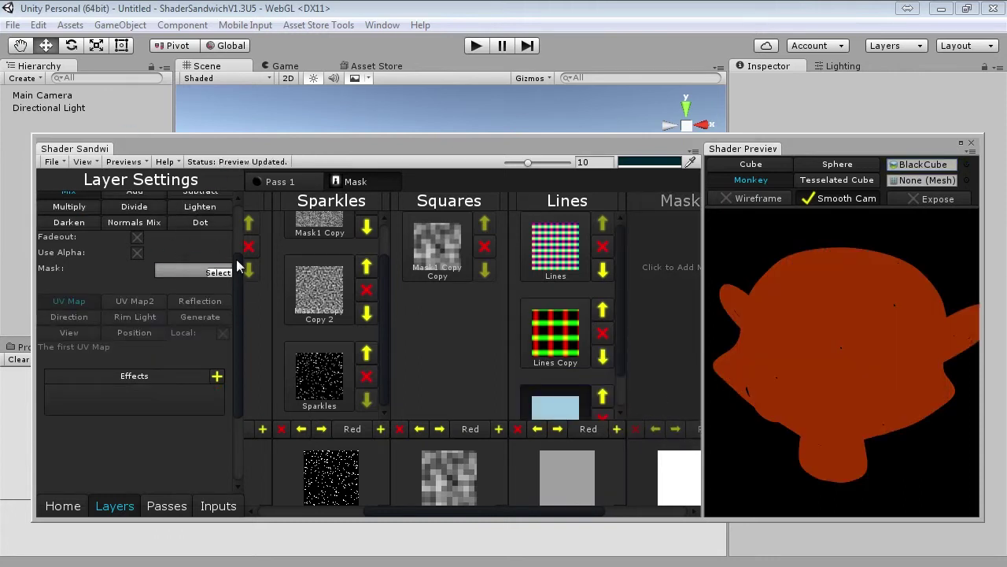
pyautogui.scroll(3, 226, 193)
pyautogui.click(169, 211)
pyautogui.click(228, 289)
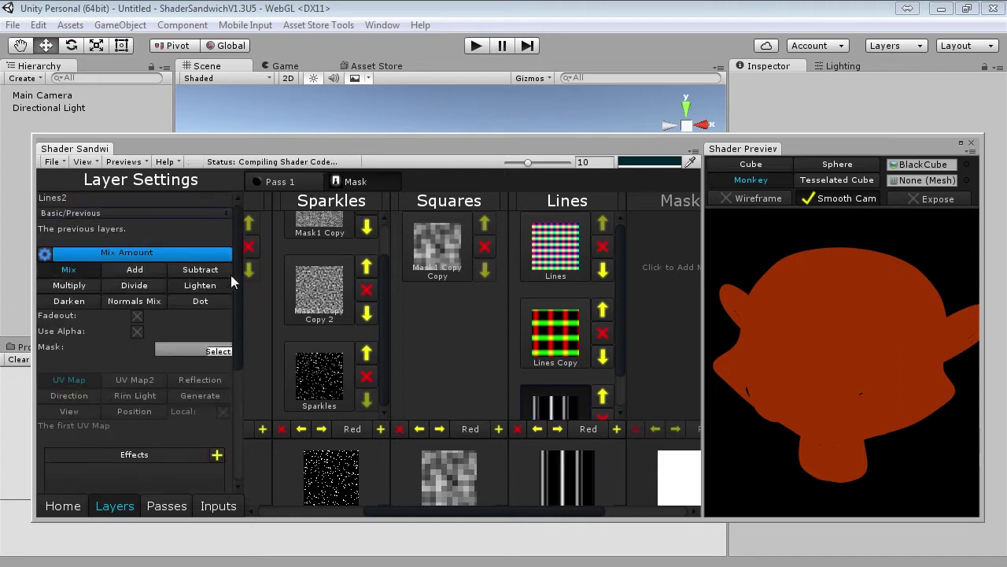
pyautogui.moveTo(237, 266); pyautogui.dragTo(240, 335)
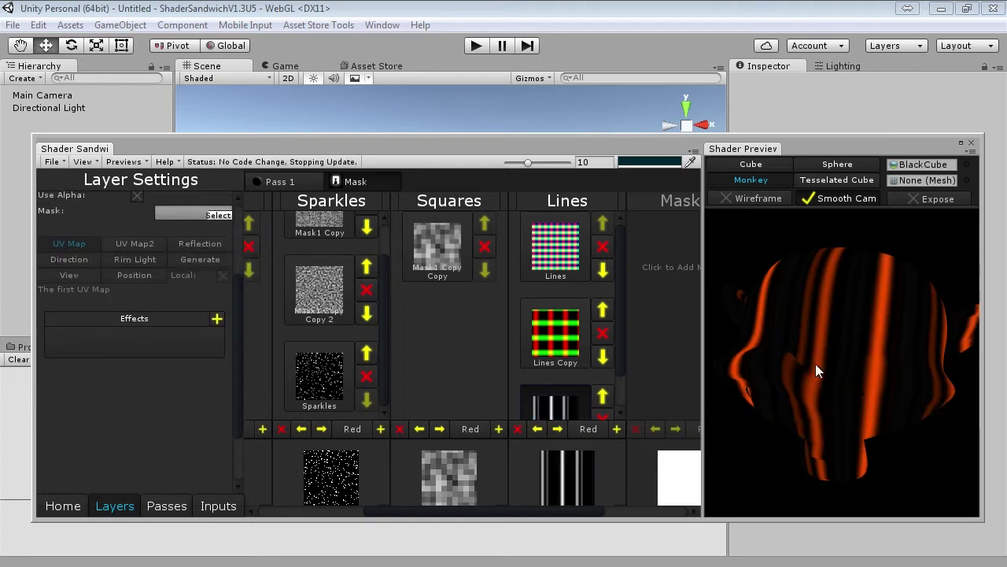
# Add a Maths/Power effect to the Lines2 layer, raise its Power to 13.47 and check the thinned lines on the model
pyautogui.moveTo(828, 364); pyautogui.dragTo(340, 310)
pyautogui.click(216, 320)
pyautogui.moveTo(278, 388)
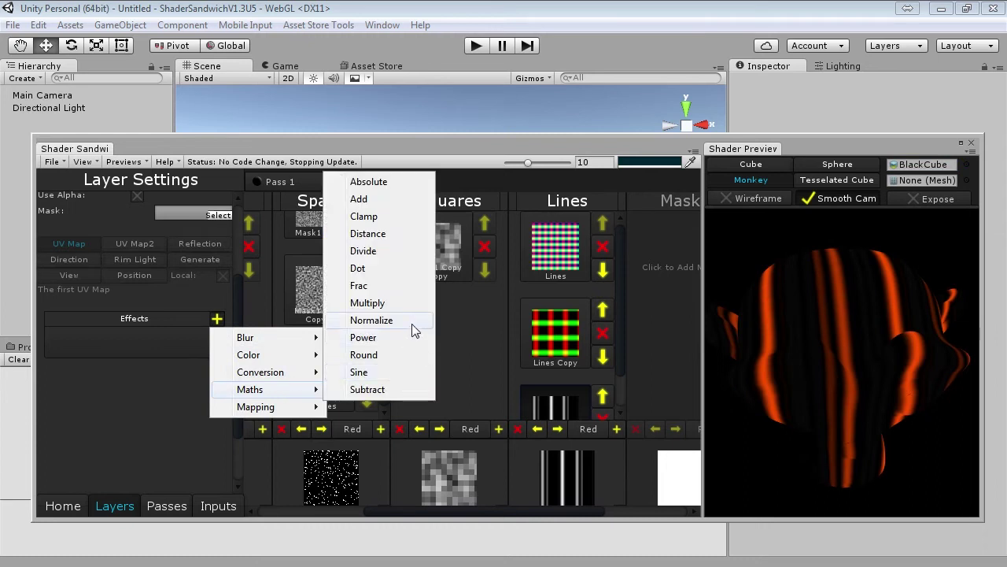
pyautogui.click(392, 341)
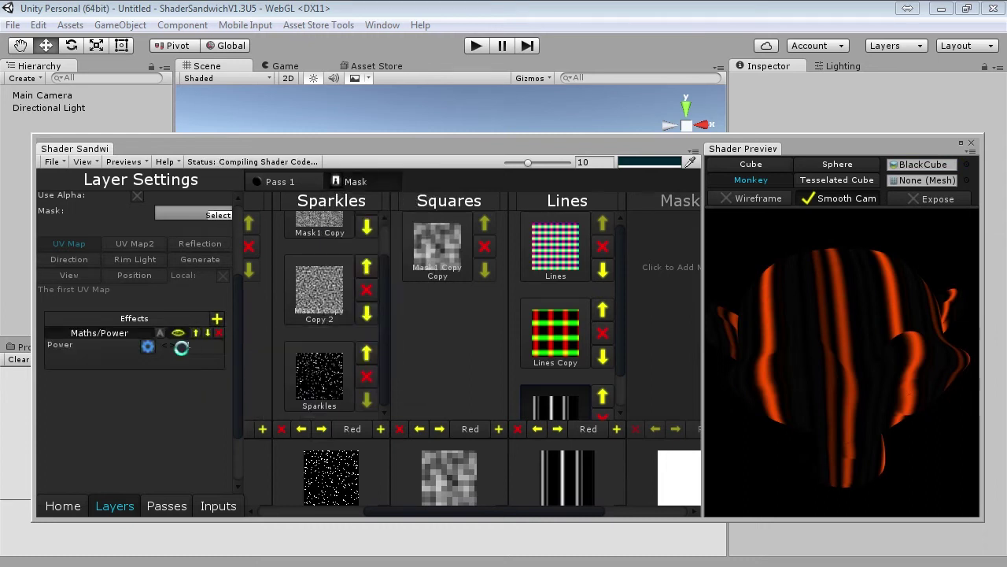
pyautogui.moveTo(186, 352); pyautogui.dragTo(475, 307)
pyautogui.moveTo(795, 358); pyautogui.dragTo(862, 369)
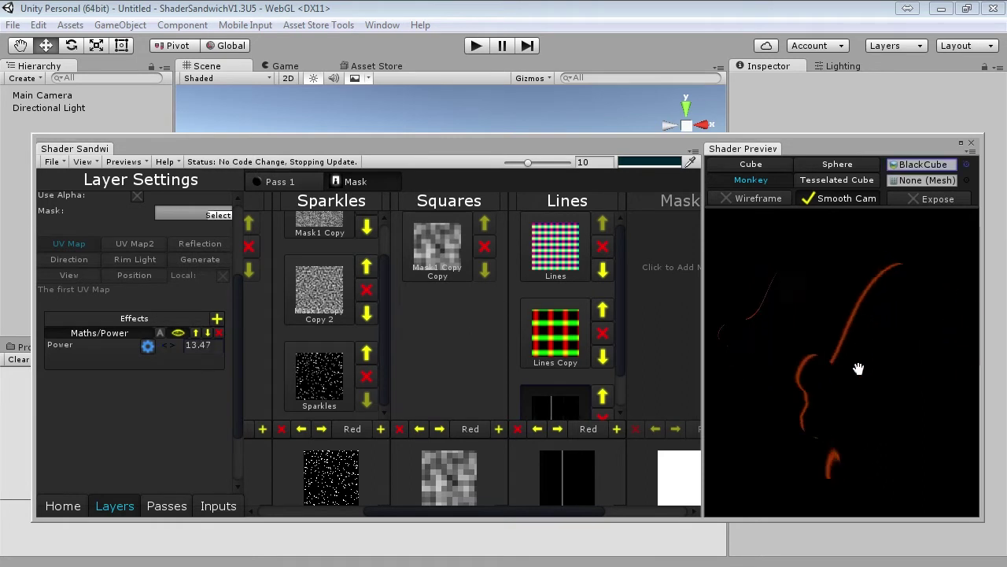
pyautogui.moveTo(939, 361); pyautogui.dragTo(891, 367)
# Add a Maths/Clamp effect with Min 0 and Max 1 after the Power effect
pyautogui.click(216, 318)
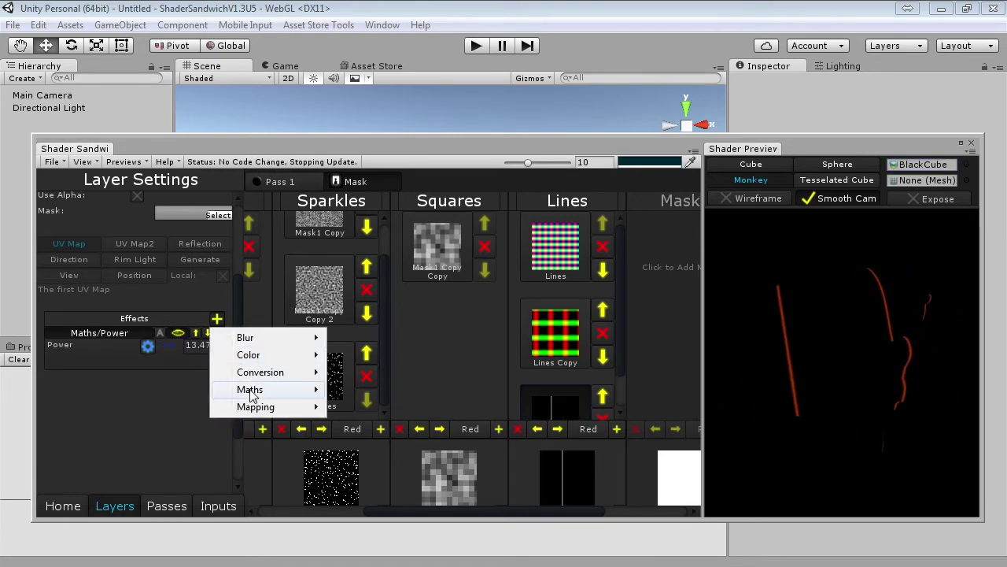
pyautogui.moveTo(259, 389)
pyautogui.click(363, 216)
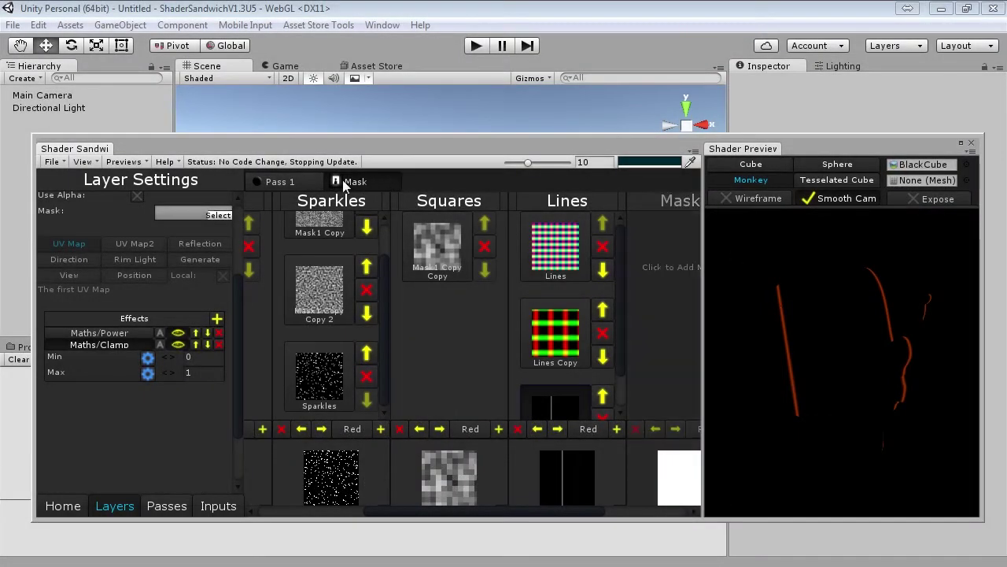
# In the Emission channel of Pass 1, restore the blend amounts of layers Emission5 through Emission2 to full
pyautogui.click(343, 180)
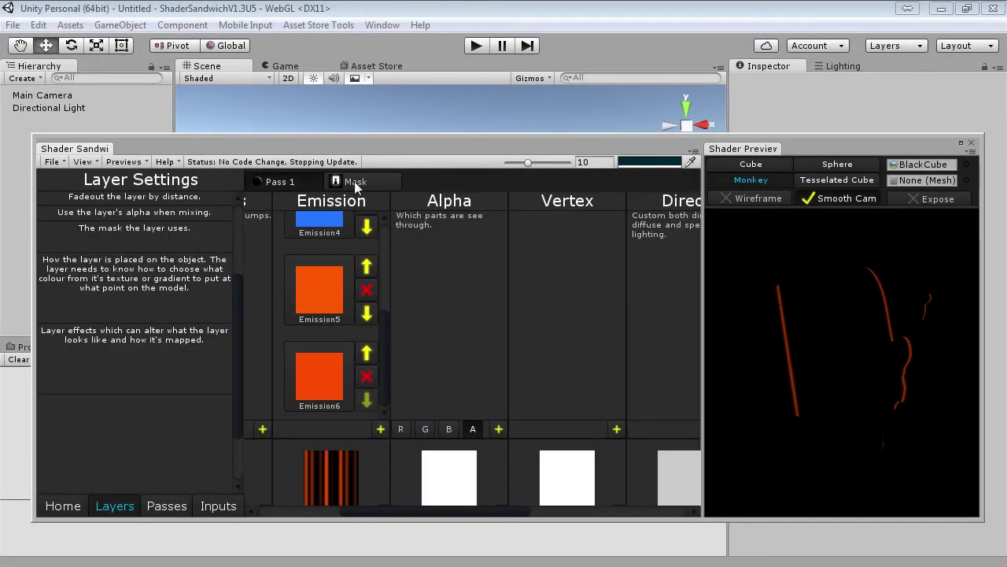
pyautogui.click(311, 369)
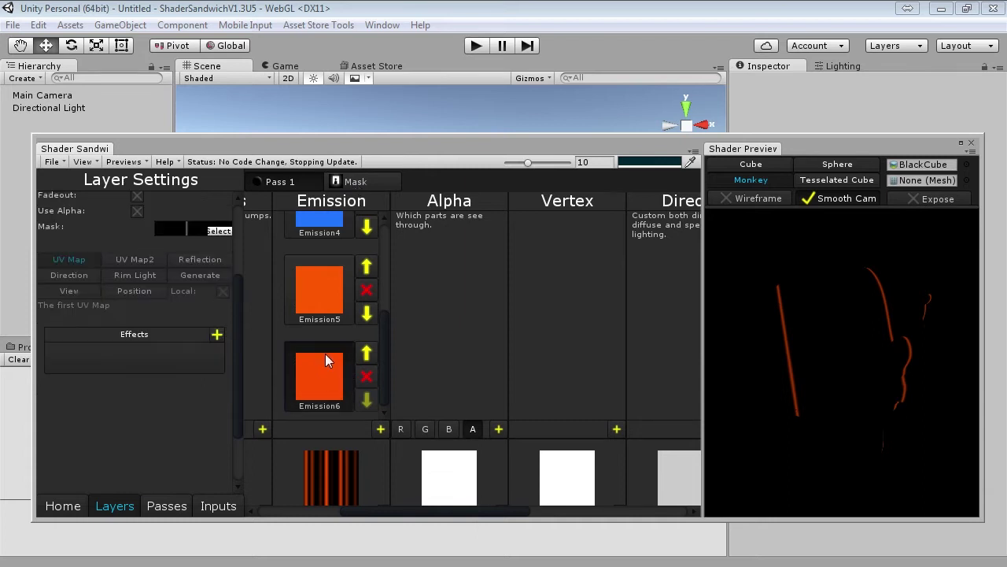
pyautogui.scroll(1, 327, 357)
pyautogui.moveTo(235, 322); pyautogui.dragTo(217, 250)
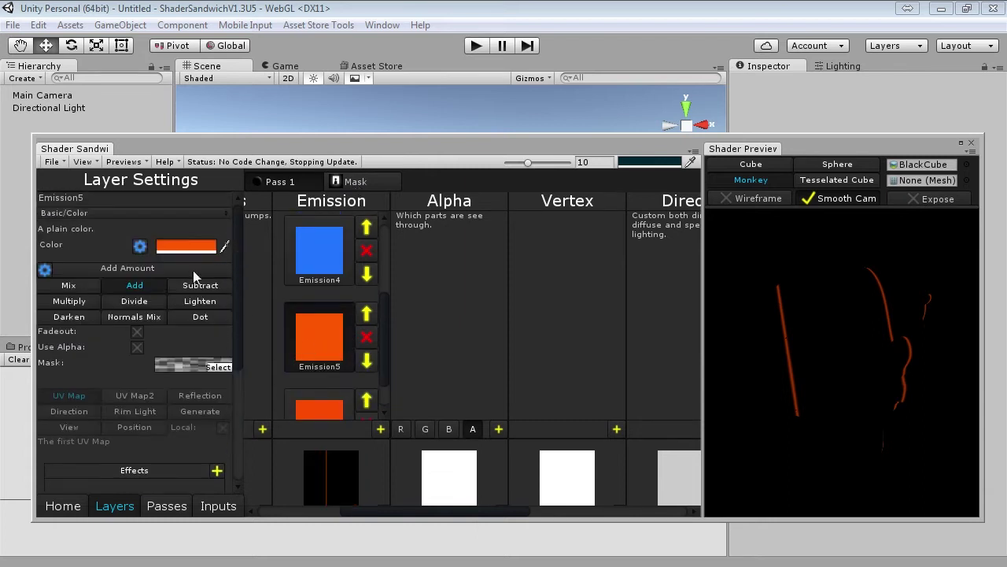
pyautogui.click(292, 279)
pyautogui.scroll(1, 293, 268)
pyautogui.click(292, 263)
pyautogui.click(383, 218)
pyautogui.moveTo(385, 271); pyautogui.dragTo(385, 234)
pyautogui.click(307, 255)
pyautogui.moveTo(212, 269); pyautogui.dragTo(411, 261)
pyautogui.moveTo(791, 396); pyautogui.dragTo(821, 368)
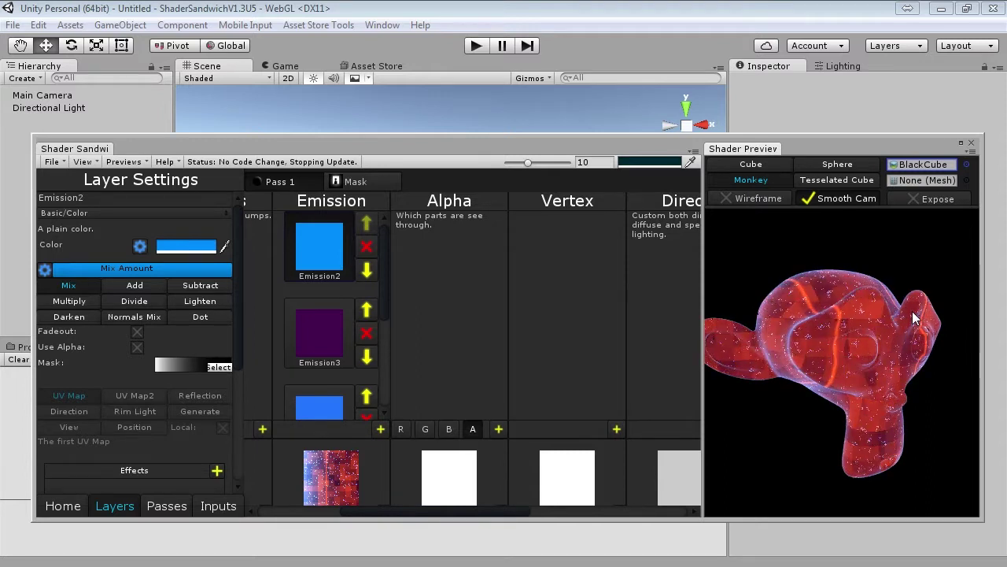
# Add a Maths/Multiply effect with a value of 2 to the Emission2 layer to brighten the blue rim
pyautogui.moveTo(912, 310); pyautogui.dragTo(826, 332)
pyautogui.scroll(-2, 225, 347)
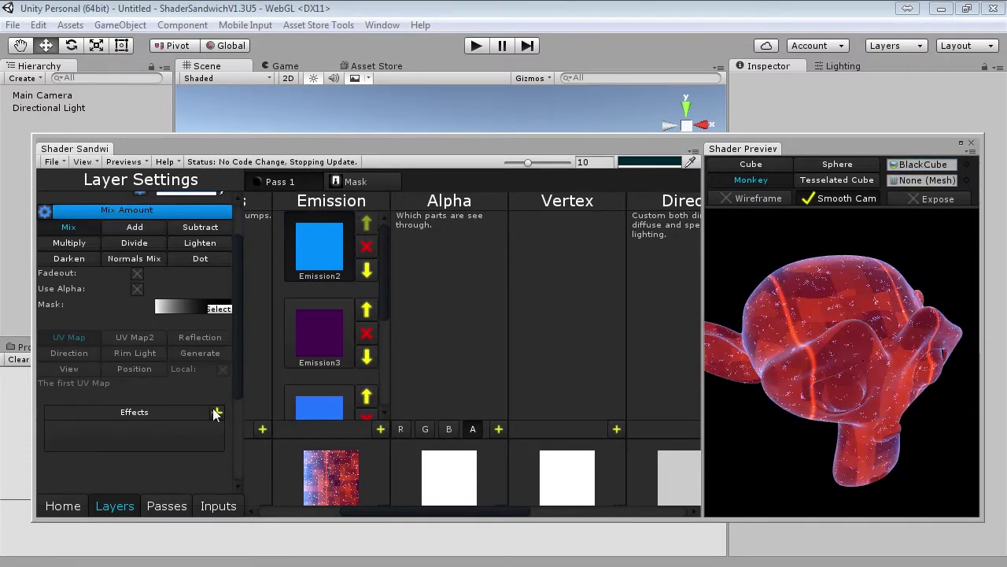
pyautogui.click(217, 412)
pyautogui.moveTo(295, 483)
pyautogui.click(367, 397)
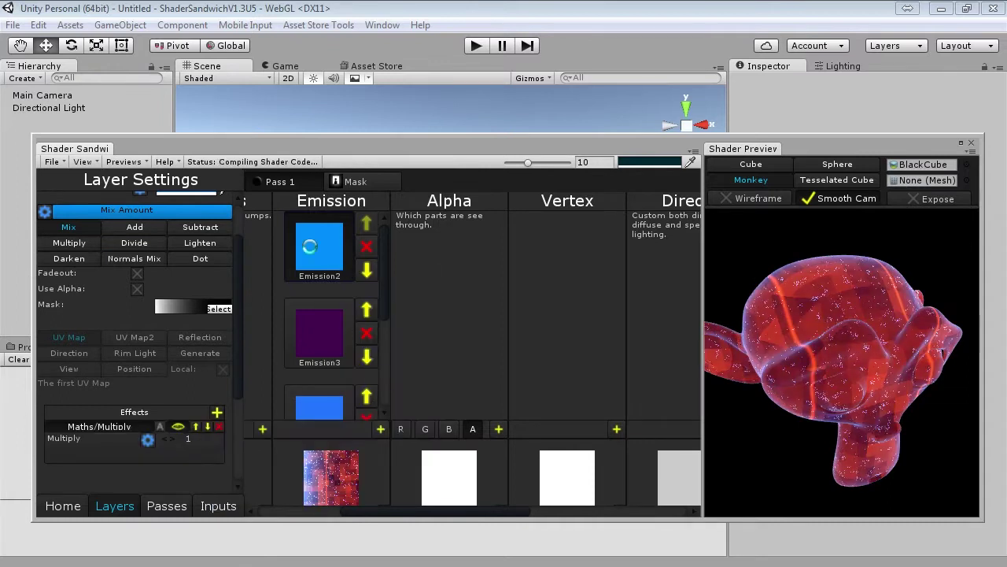
pyautogui.moveTo(210, 441); pyautogui.dragTo(122, 424)
pyautogui.write('2')
pyautogui.click(802, 352)
pyautogui.moveTo(802, 352); pyautogui.dragTo(845, 349)
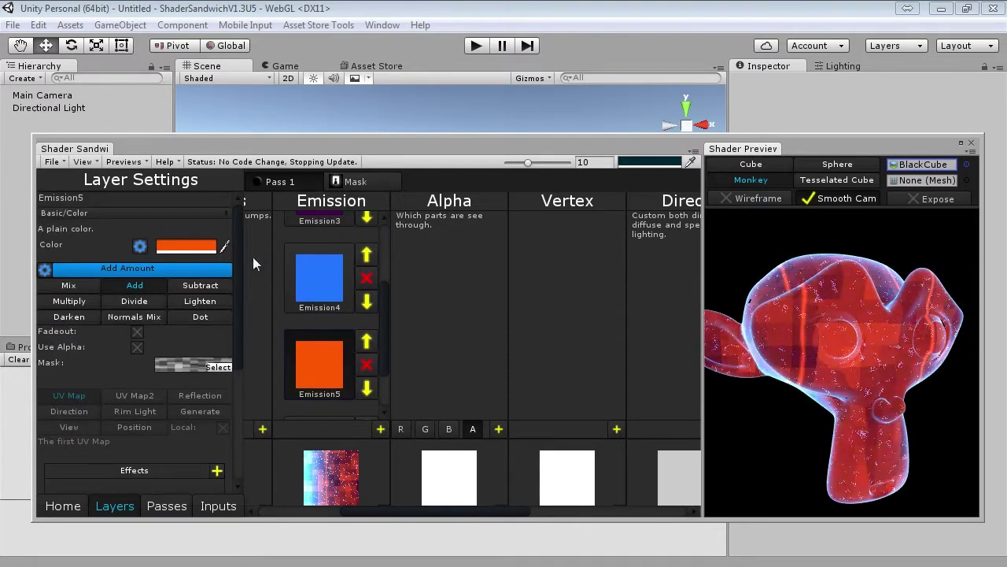
# Change the colour of the Emission5 squares layer from orange to a dark red
pyautogui.click(185, 246)
pyautogui.click(388, 369)
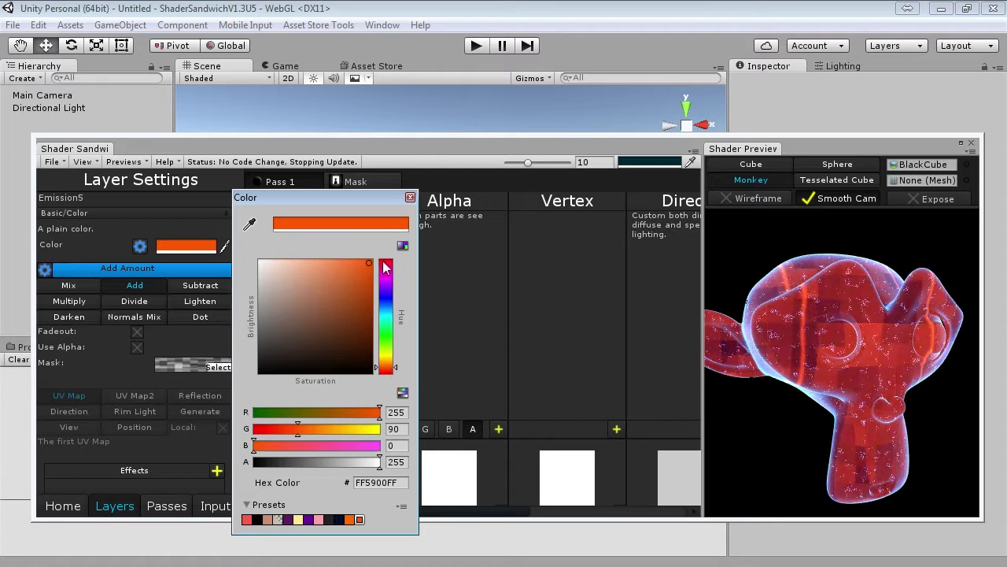
pyautogui.click(388, 265)
pyautogui.moveTo(393, 270); pyautogui.dragTo(390, 269)
pyautogui.moveTo(829, 272); pyautogui.dragTo(814, 270)
pyautogui.click(186, 246)
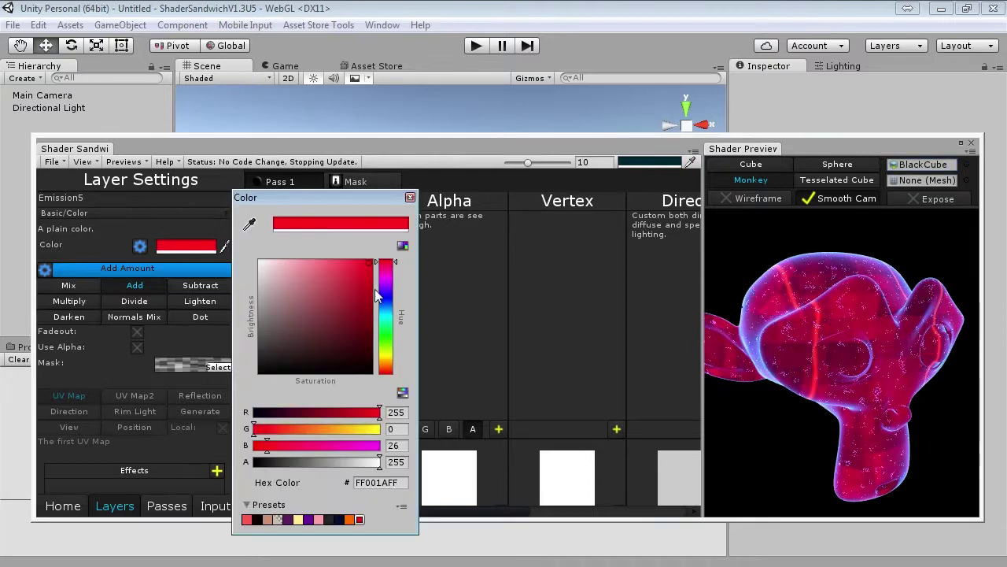
pyautogui.moveTo(366, 289); pyautogui.dragTo(390, 319)
pyautogui.moveTo(768, 378); pyautogui.dragTo(846, 411)
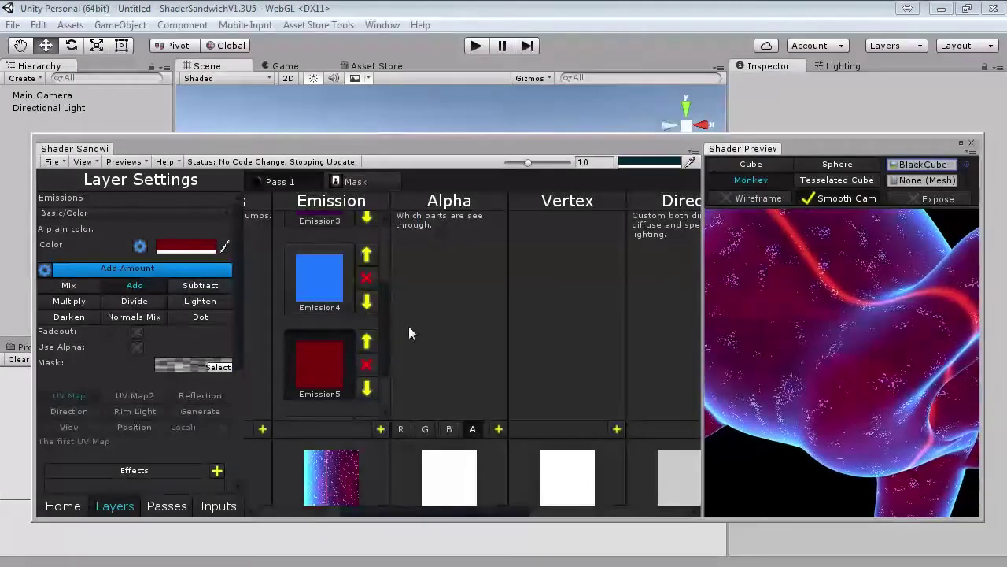
# Darken the Emission3 dust layer's colour to a deep purple, hex 32003AFF
pyautogui.moveTo(382, 341); pyautogui.dragTo(385, 280)
pyautogui.click(323, 322)
pyautogui.click(186, 245)
pyautogui.moveTo(370, 330); pyautogui.dragTo(380, 355)
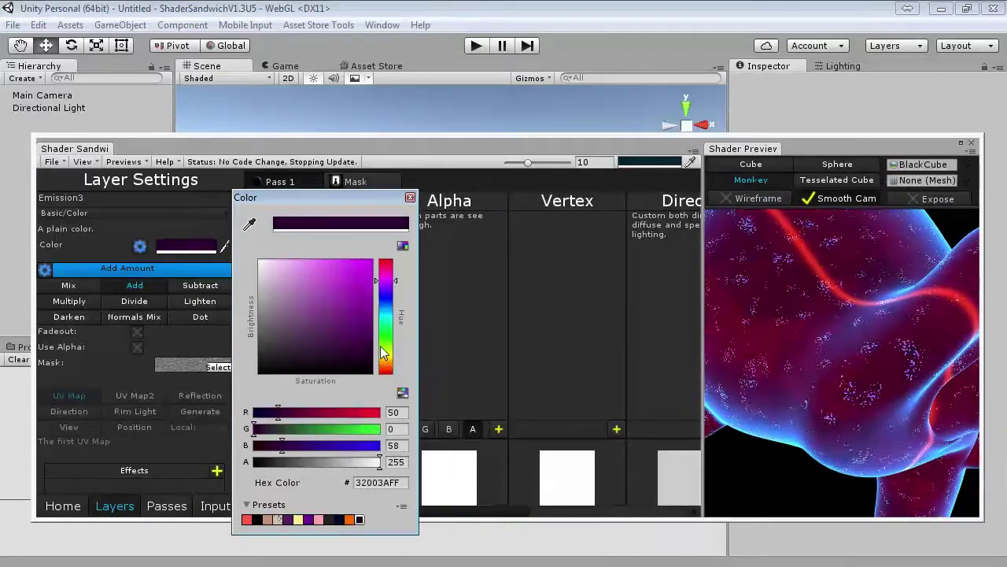
pyautogui.click(791, 339)
pyautogui.scroll(-3, 772, 304)
pyautogui.moveTo(791, 339); pyautogui.dragTo(452, 307)
pyautogui.scroll(3, 867, 321)
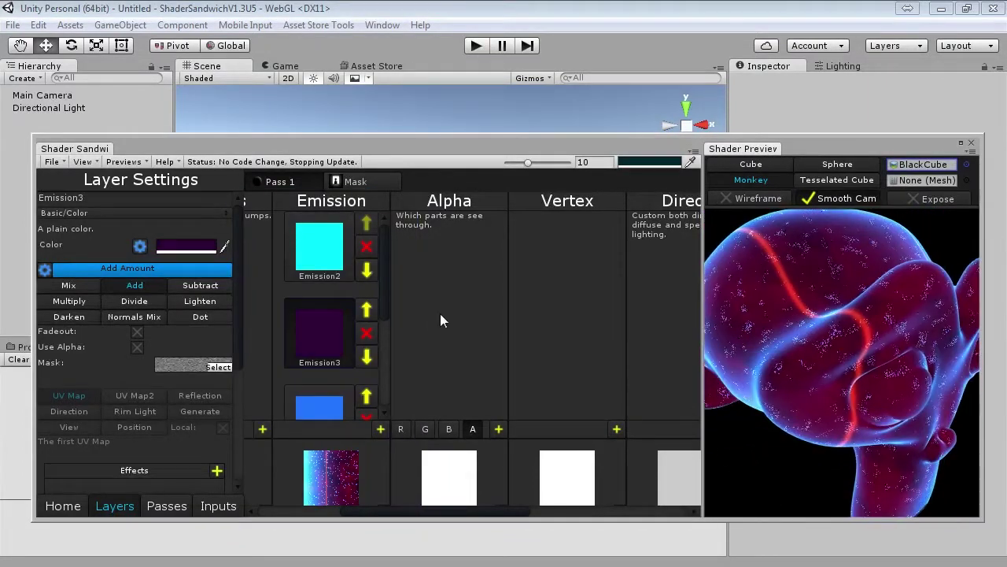
# Shift the hue of the Emission6 lines layer's colour to a lighter orange
pyautogui.scroll(-3, 383, 298)
pyautogui.click(319, 390)
pyautogui.click(185, 246)
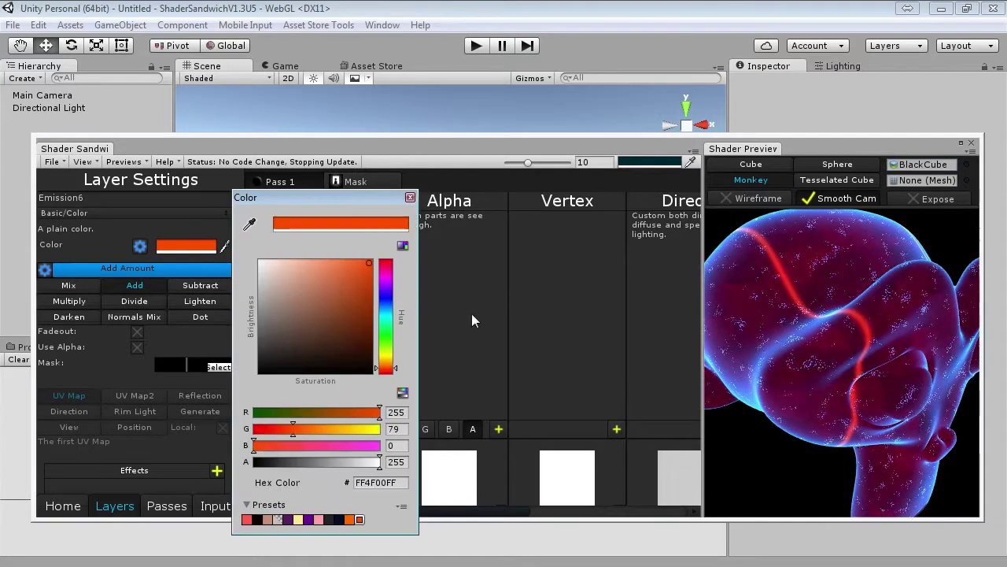
pyautogui.moveTo(386, 368); pyautogui.dragTo(387, 365)
# Examine the combined rim, dust, sparkles, squares and lines on the monkey model from near and far
pyautogui.moveTo(839, 358); pyautogui.dragTo(794, 321)
pyautogui.moveTo(794, 321); pyautogui.dragTo(840, 345, button='right')
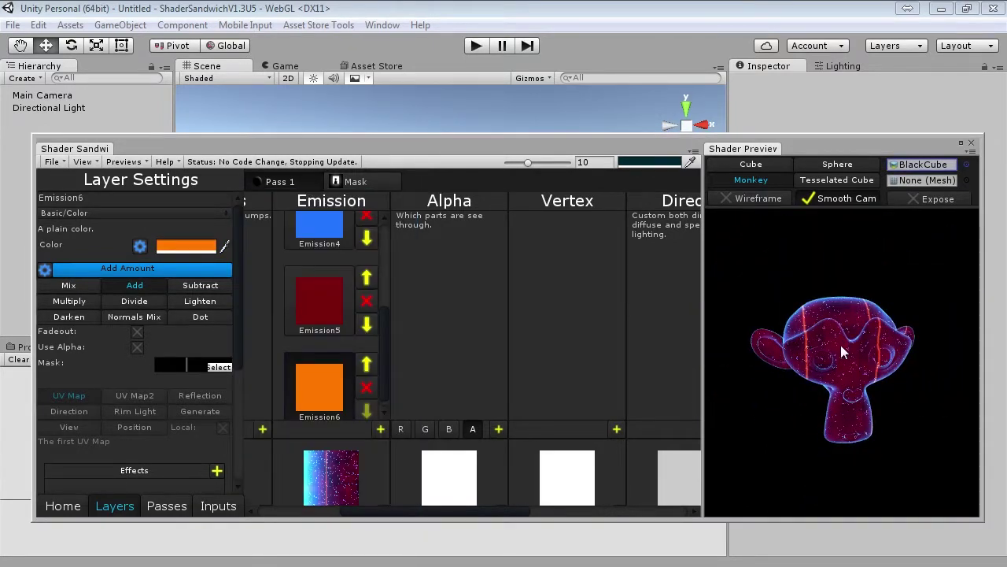
pyautogui.moveTo(904, 301)
pyautogui.mouseDown()
pyautogui.moveTo(878, 303)
pyautogui.moveTo(906, 297)
pyautogui.mouseUp()
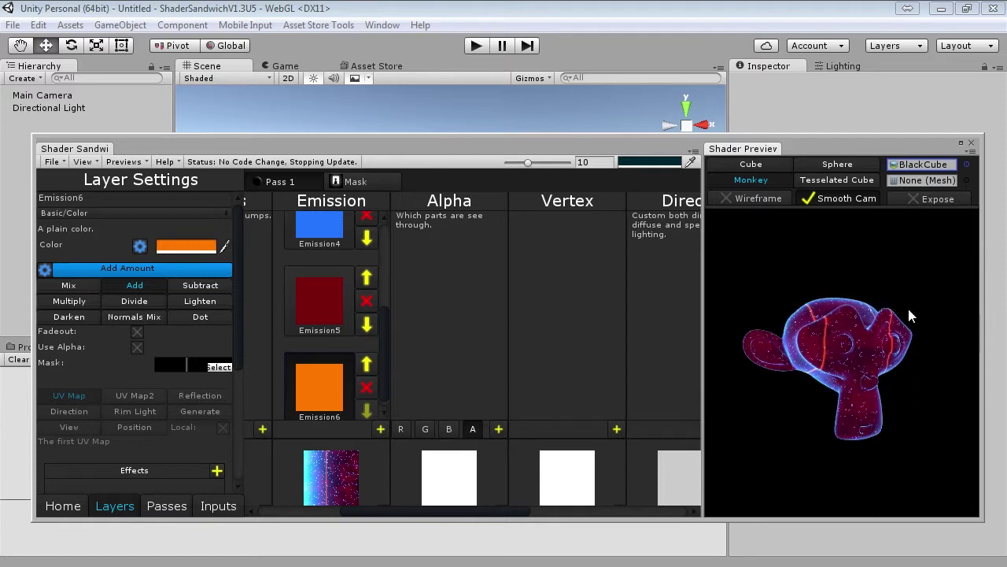
pyautogui.scroll(2, 911, 335)
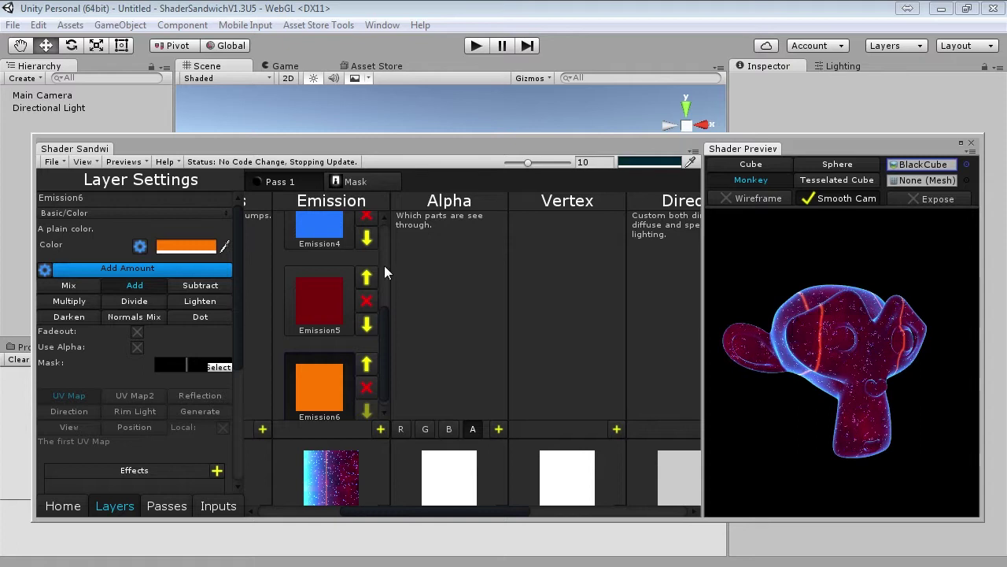
pyautogui.moveTo(529, 507); pyautogui.dragTo(500, 511)
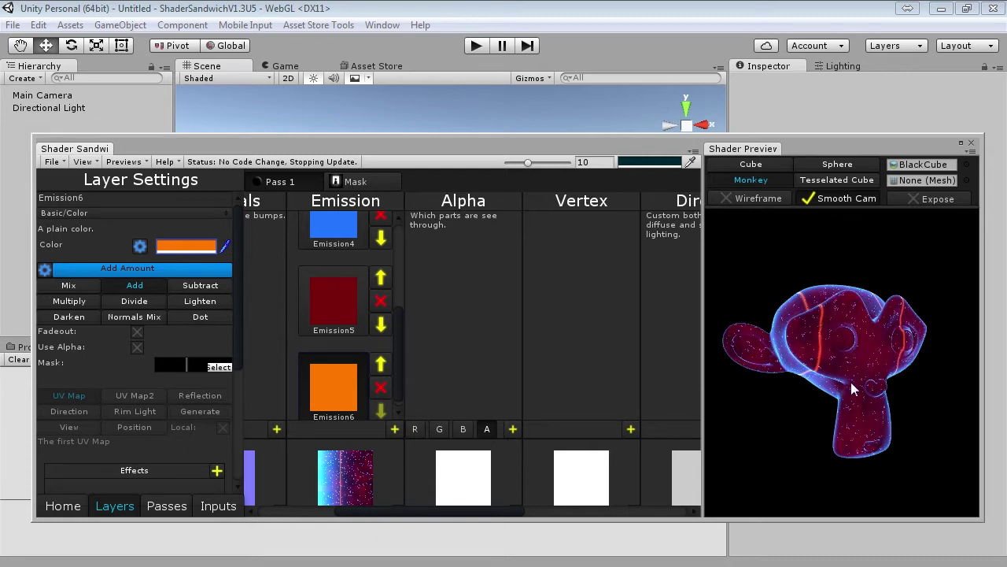
pyautogui.scroll(3, 843, 374)
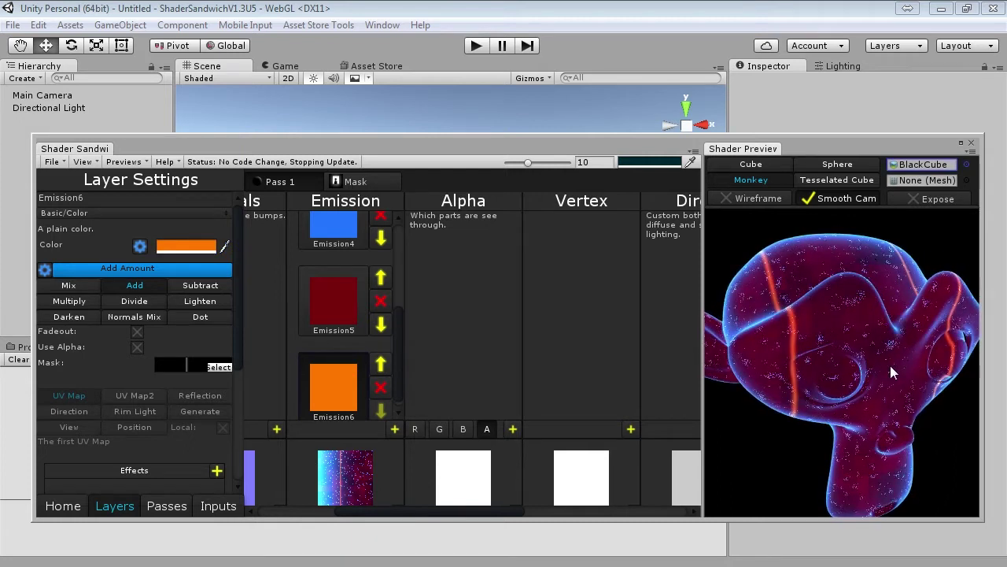
pyautogui.scroll(3, 890, 375)
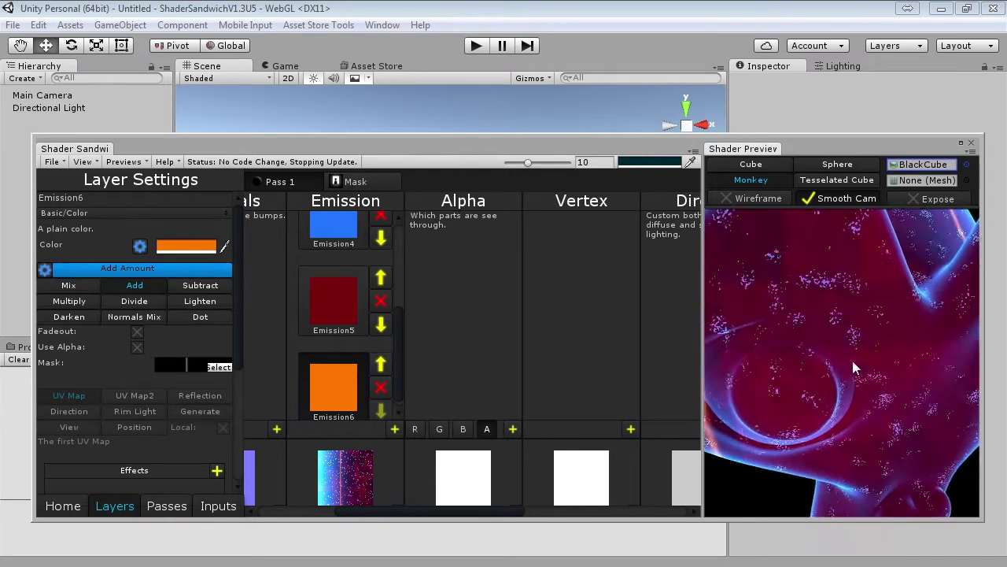
pyautogui.scroll(-5, 859, 272)
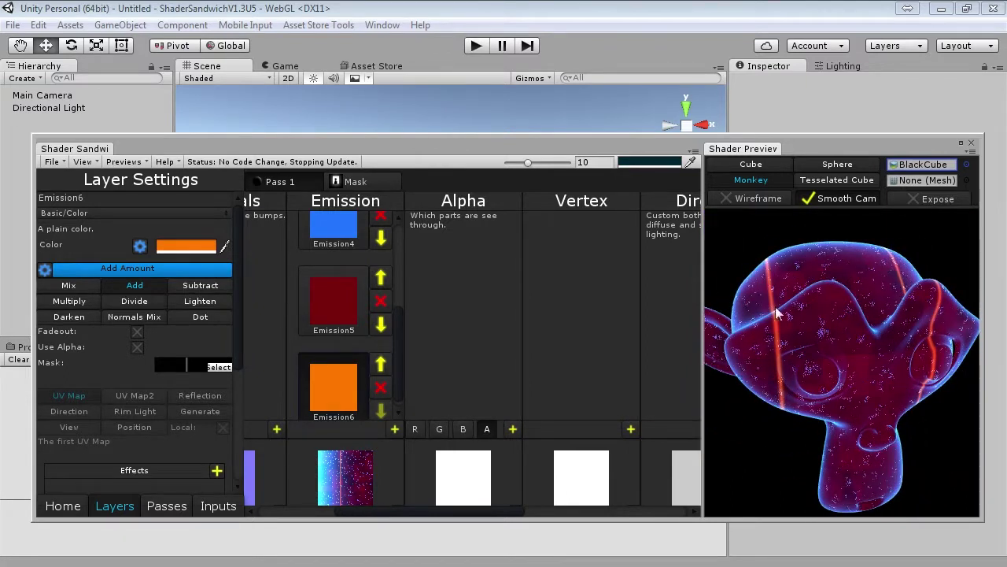
# Add a layer to the Alpha channel and set its colour's alpha value to 0
pyautogui.click(513, 429)
pyautogui.click(187, 245)
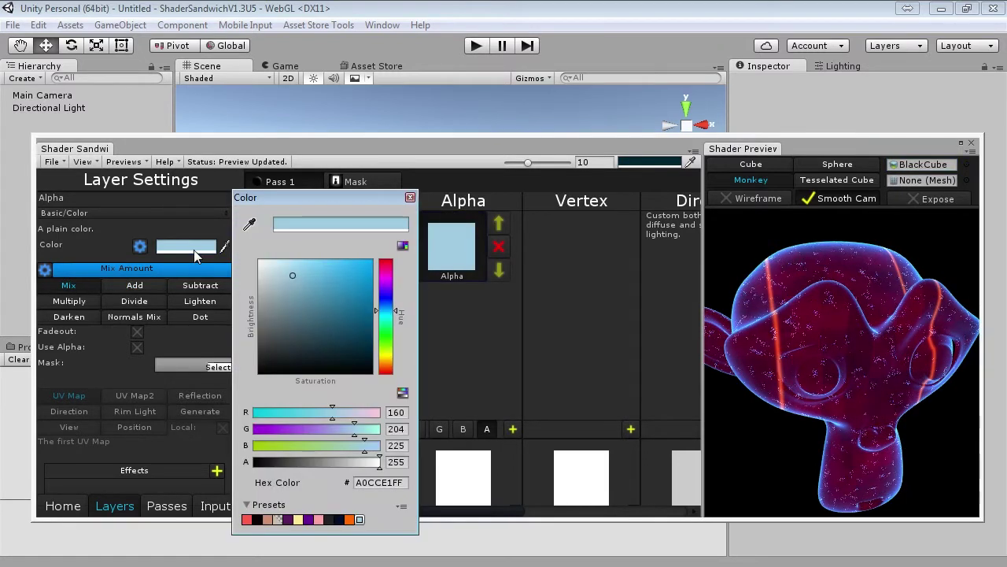
pyautogui.moveTo(376, 462); pyautogui.dragTo(236, 466)
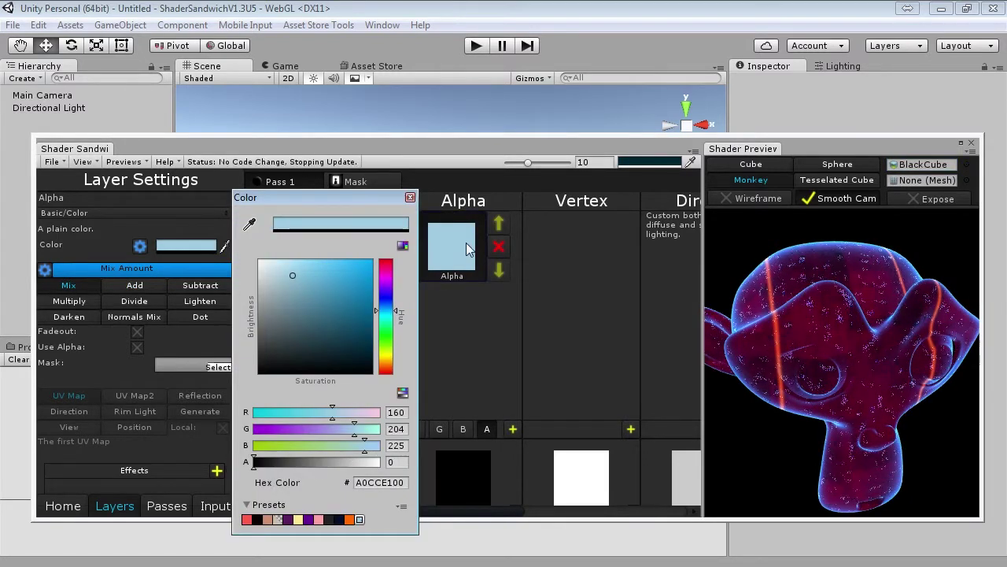
pyautogui.click(463, 247)
# Open the cubemap selection for the shader preview
pyautogui.moveTo(717, 358); pyautogui.dragTo(794, 338)
pyautogui.click(966, 165)
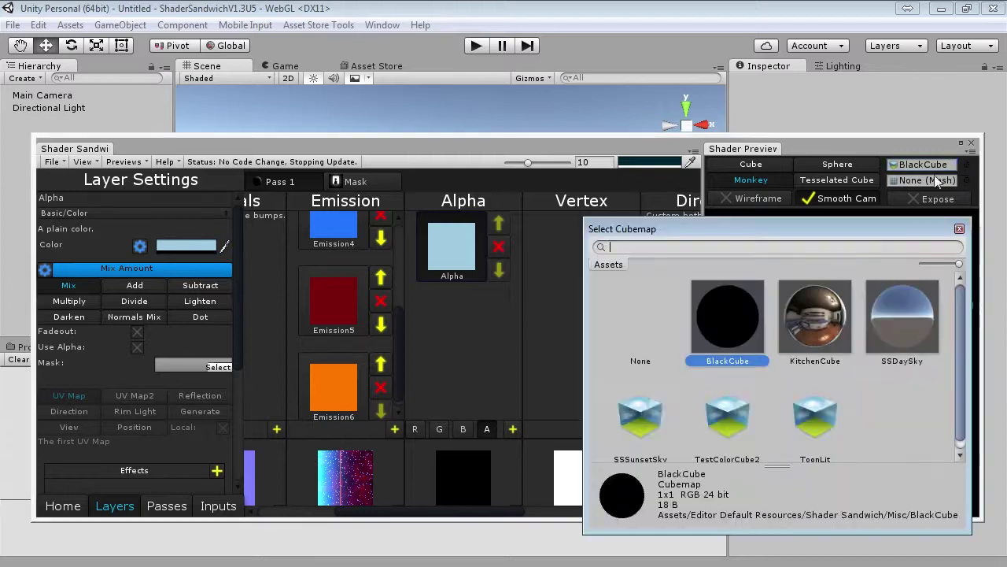
# Set the shader preview's cubemap to None and look at the monkey up close
pyautogui.press('Escape')
pyautogui.moveTo(782, 302); pyautogui.dragTo(896, 338)
pyautogui.scroll(3, 861, 367)
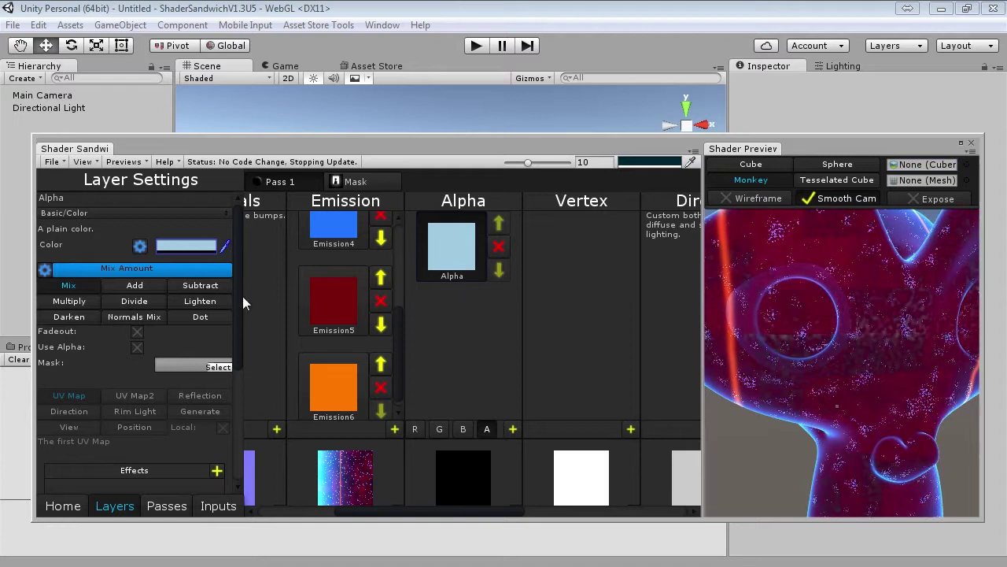
# Add a Maths/Subtract effect to the Alpha layer and raise its Subtract amount to about 7.18
pyautogui.scroll(-3, 241, 314)
pyautogui.click(216, 386)
pyautogui.moveTo(251, 456)
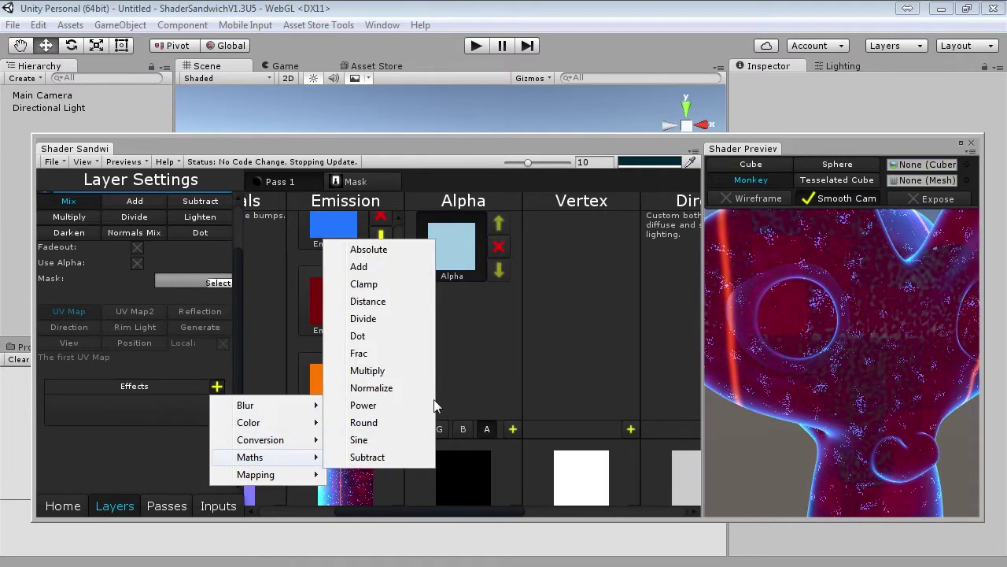
pyautogui.click(368, 456)
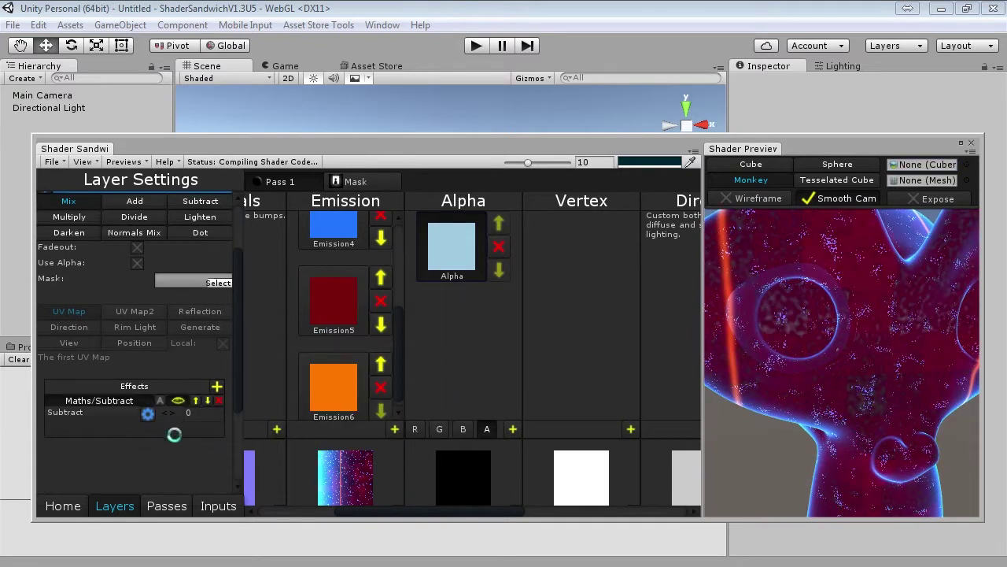
pyautogui.scroll(-3, 787, 389)
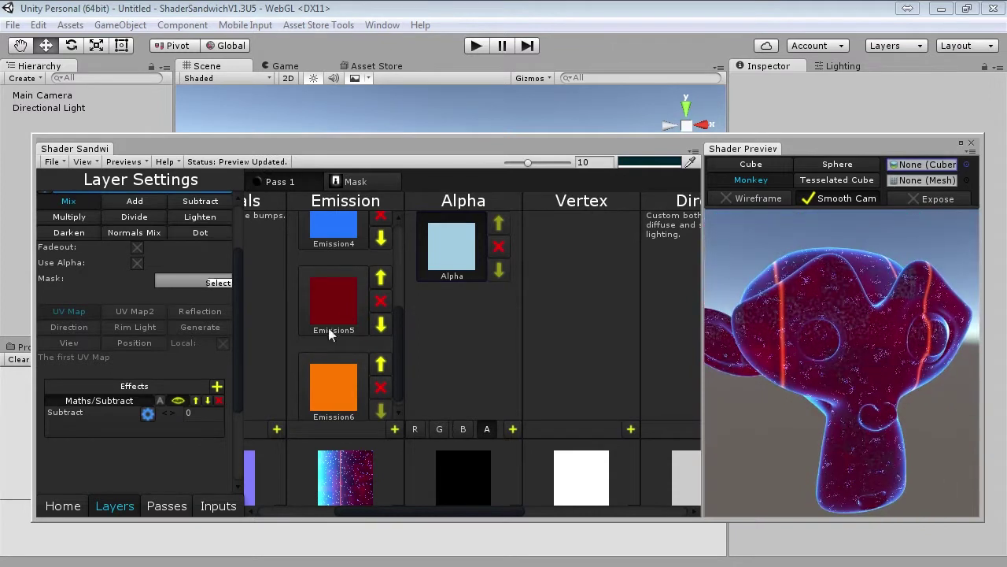
pyautogui.scroll(3, 733, 395)
pyautogui.moveTo(171, 415); pyautogui.dragTo(481, 380)
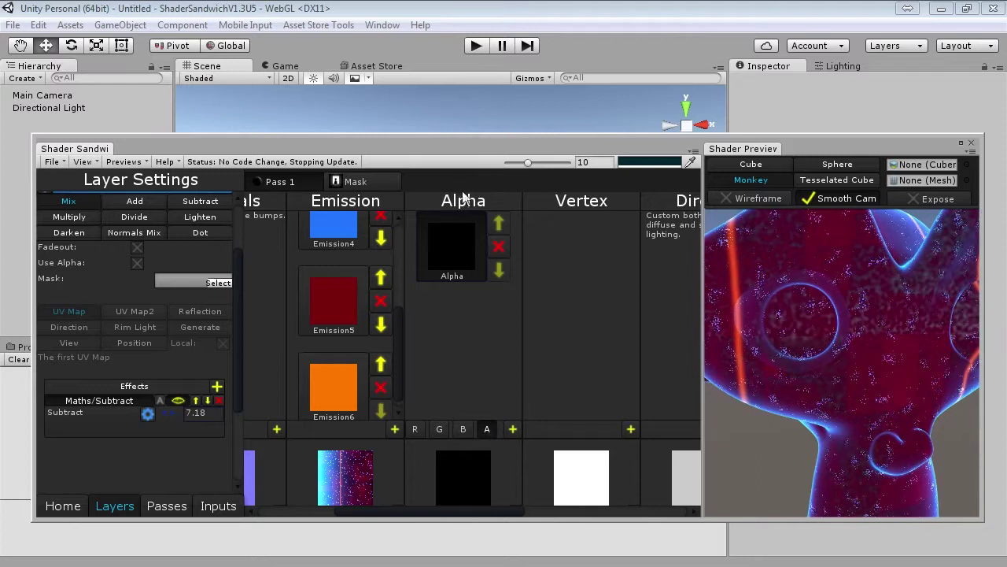
# Make the Alpha channel read from R and set the Subtract amount to about 1.17
pyautogui.click(414, 428)
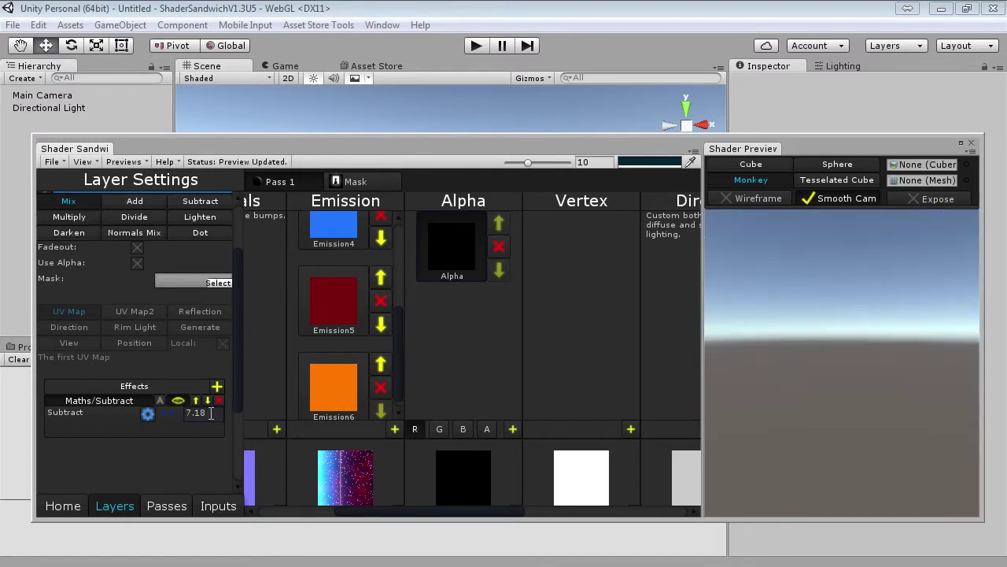
pyautogui.write('0')
pyautogui.moveTo(169, 416); pyautogui.dragTo(197, 416)
# Set the shader preview's cubemap to BlackCube and view the monkey against it
pyautogui.click(780, 443)
pyautogui.scroll(-3, 793, 422)
pyautogui.moveTo(829, 386); pyautogui.dragTo(944, 264)
pyautogui.click(968, 166)
pyautogui.doubleClick(712, 309)
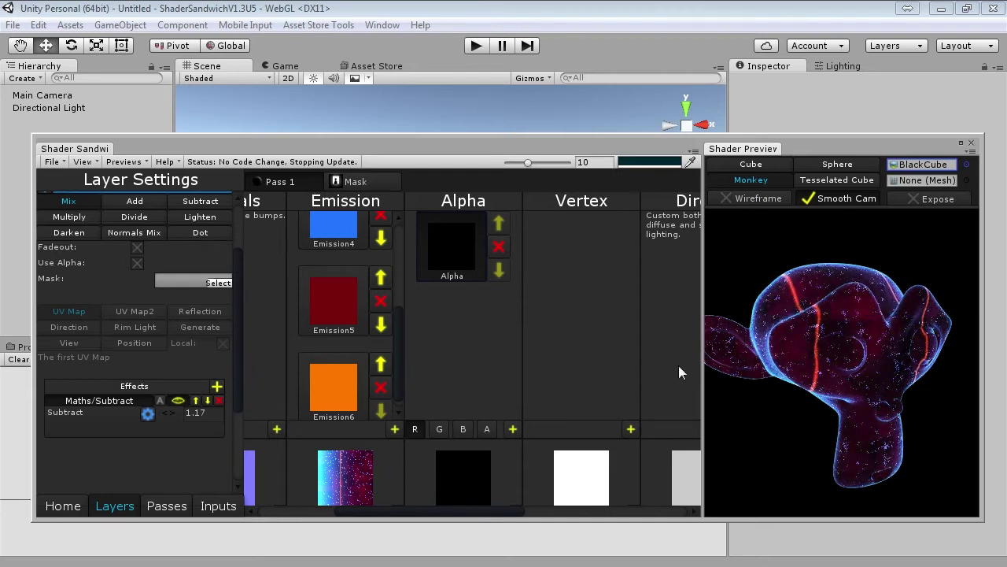
pyautogui.scroll(2, 769, 355)
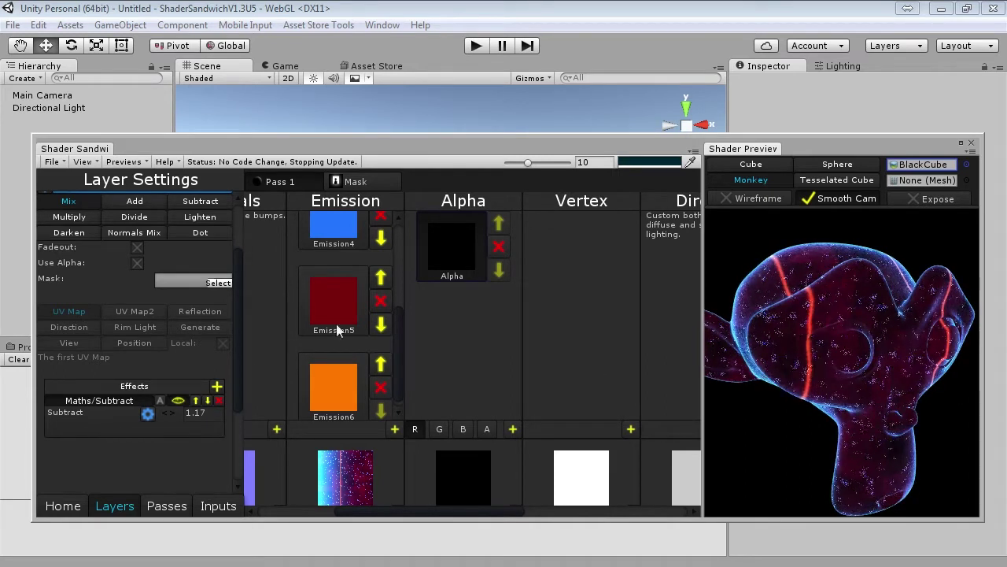
# Change the Alpha layer's type to Basic/Literal and its mapping to Rim Light
pyautogui.click(451, 248)
pyautogui.click(154, 211)
pyautogui.moveTo(129, 252)
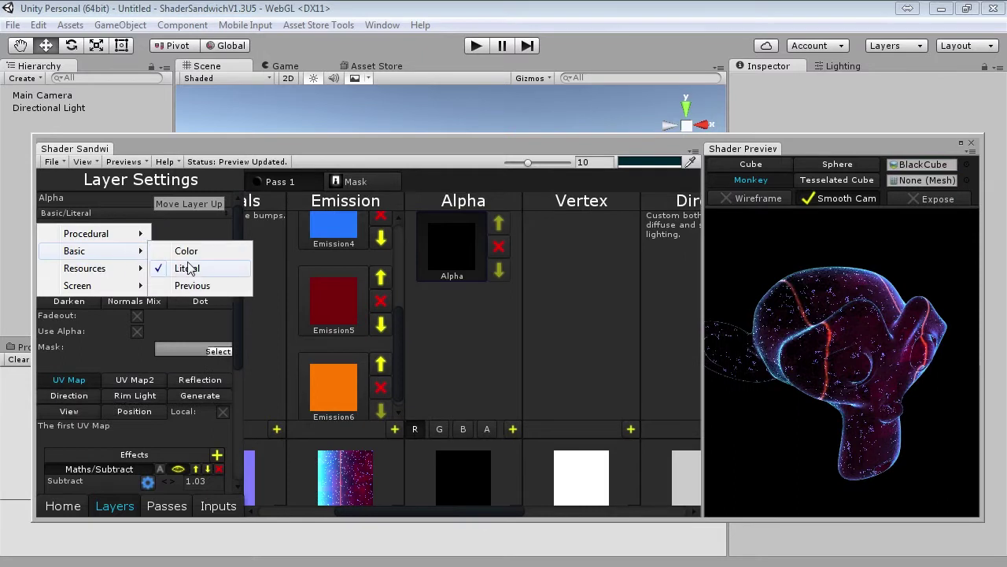
pyautogui.click(189, 269)
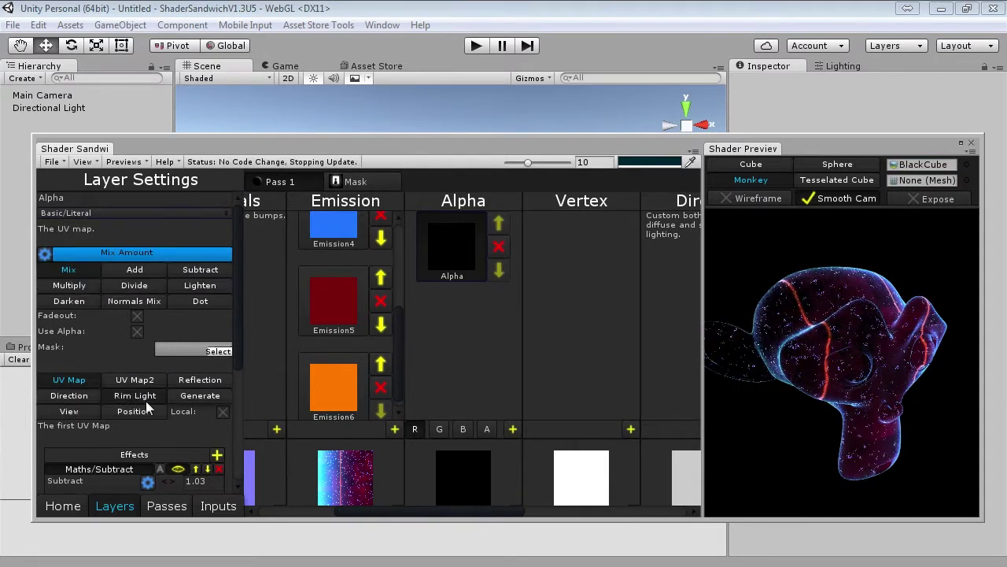
pyautogui.moveTo(241, 298); pyautogui.dragTo(245, 385)
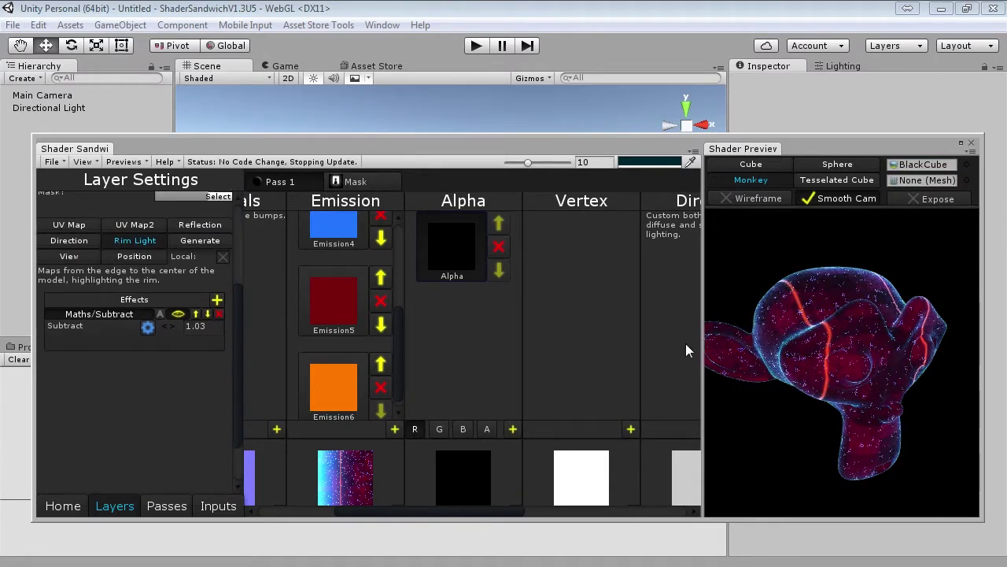
pyautogui.scroll(5, 885, 348)
pyautogui.scroll(-3, 868, 357)
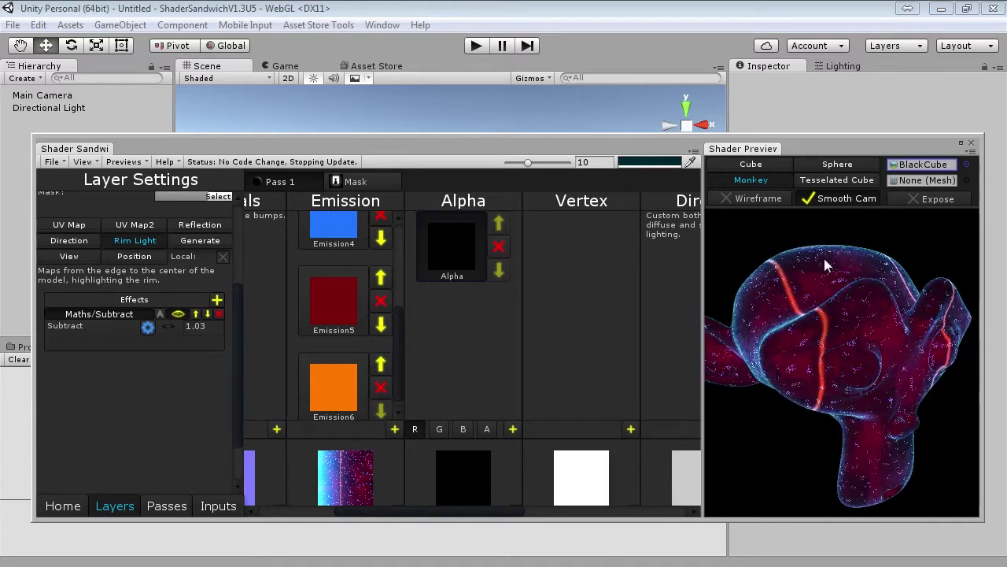
# Add a Mapping/Flip effect to the Alpha layer and set the Subtract effect's amount to 0.93
pyautogui.click(216, 300)
pyautogui.moveTo(270, 386)
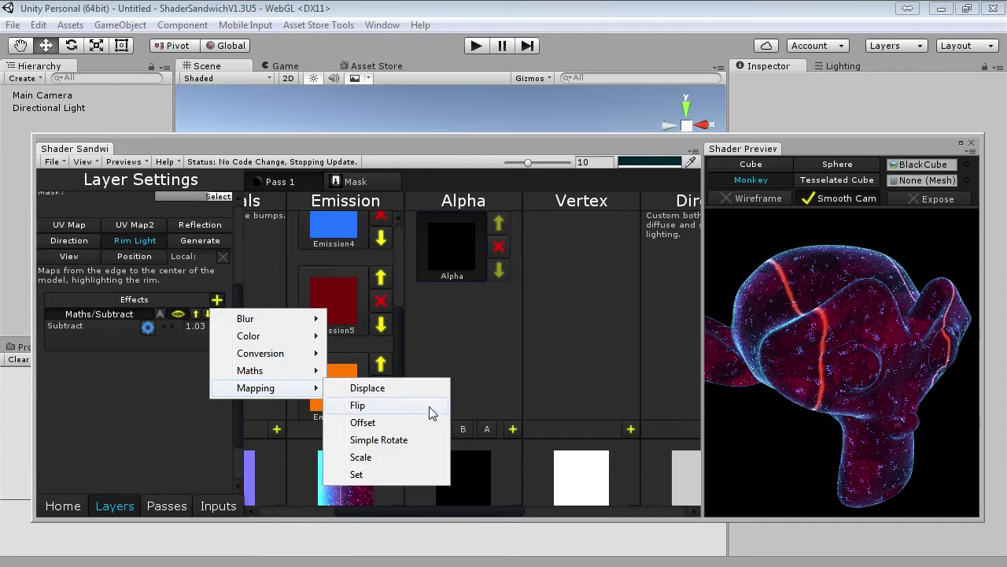
pyautogui.click(417, 415)
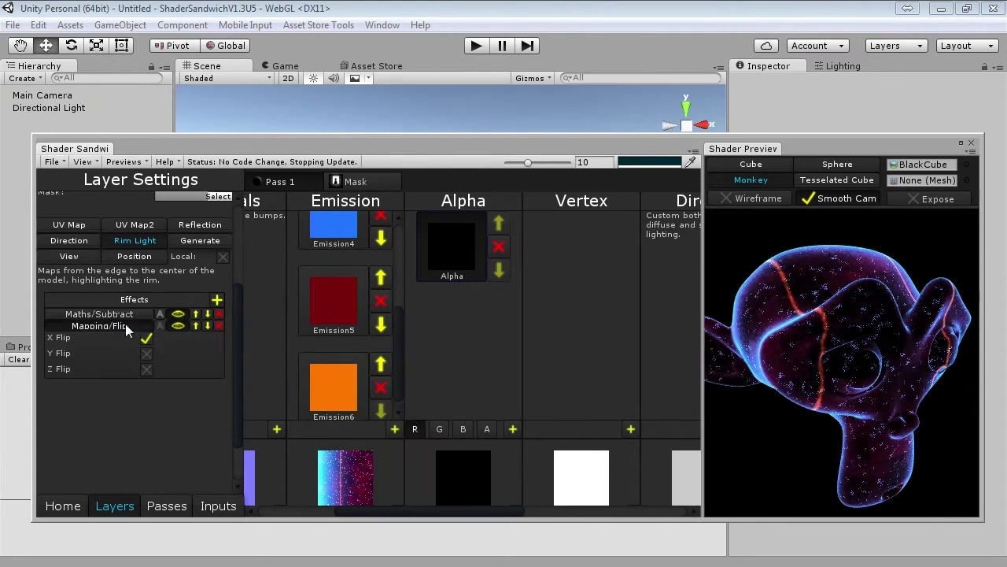
pyautogui.click(122, 314)
pyautogui.moveTo(171, 336)
pyautogui.mouseDown()
pyautogui.moveTo(187, 340)
pyautogui.moveTo(150, 342)
pyautogui.moveTo(167, 344)
pyautogui.mouseUp()
pyautogui.moveTo(813, 371); pyautogui.dragTo(816, 297)
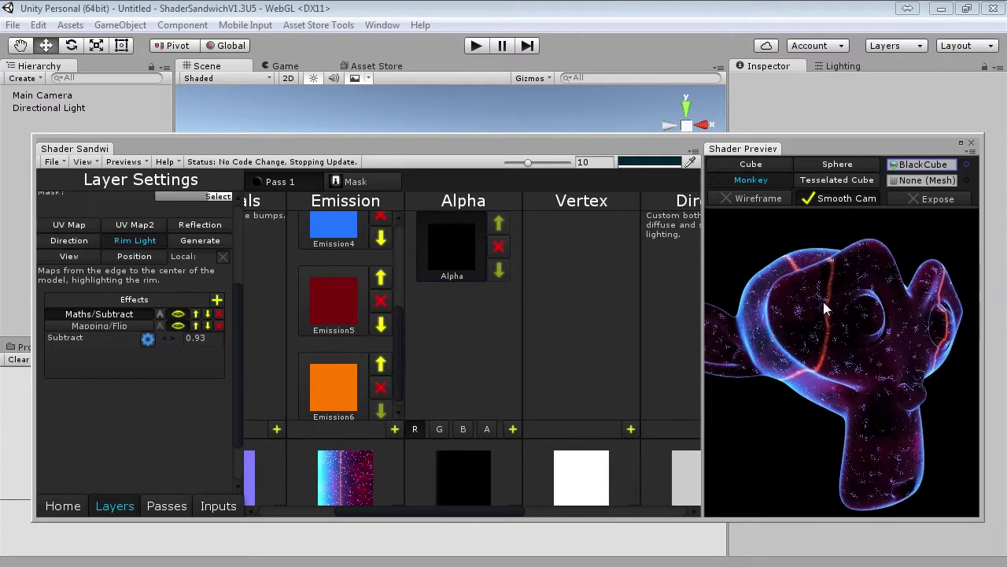
# Add a Maths/Power effect to the Alpha layer, placed first among its effects, with Power at 0.72
pyautogui.click(217, 301)
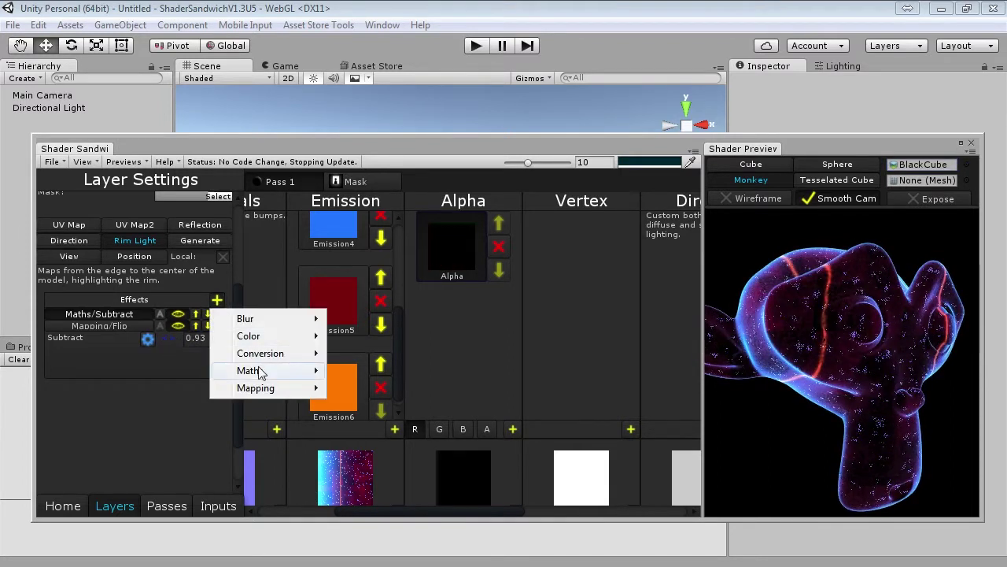
pyautogui.moveTo(261, 373)
pyautogui.click(385, 527)
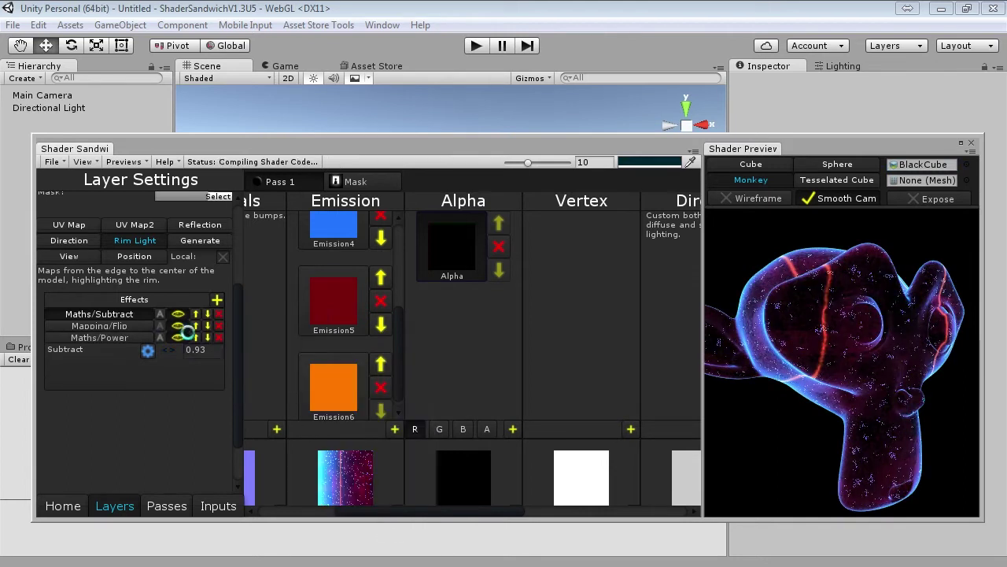
pyautogui.click(195, 337)
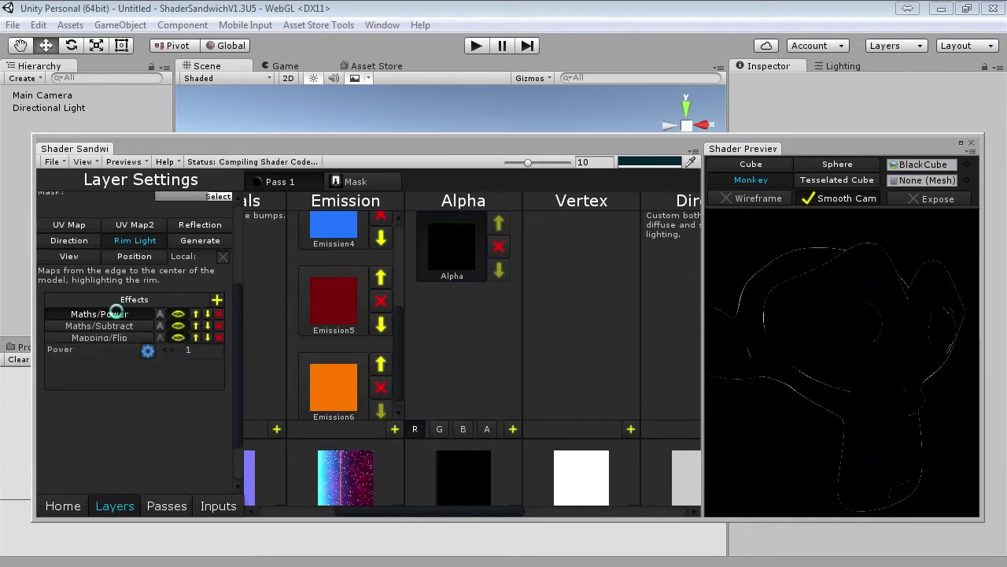
pyautogui.moveTo(762, 314); pyautogui.dragTo(162, 351)
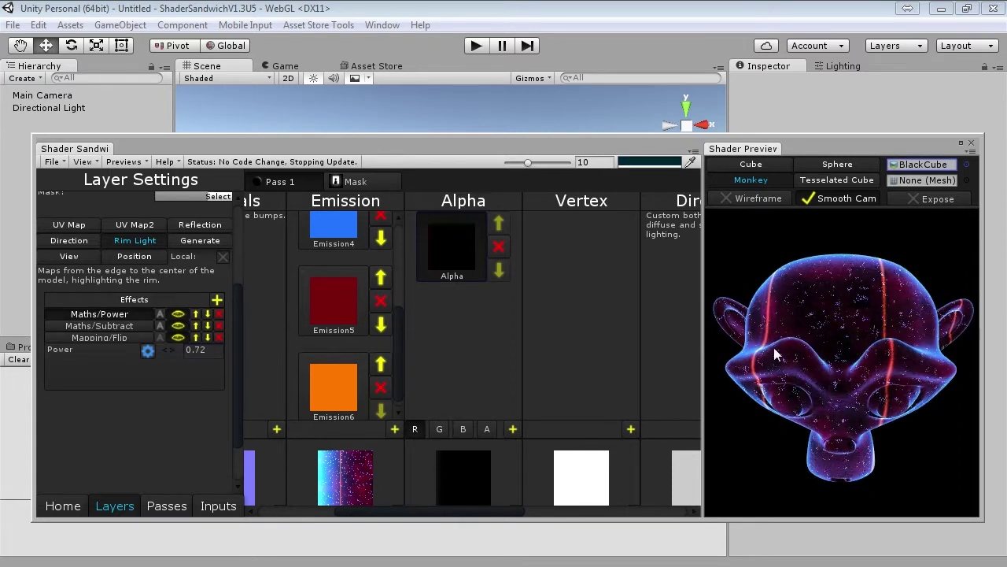
# Add a Mapping/Offset effect to the Lines mask's first layer and create a shader input for its X Offset
pyautogui.click(365, 182)
pyautogui.click(569, 242)
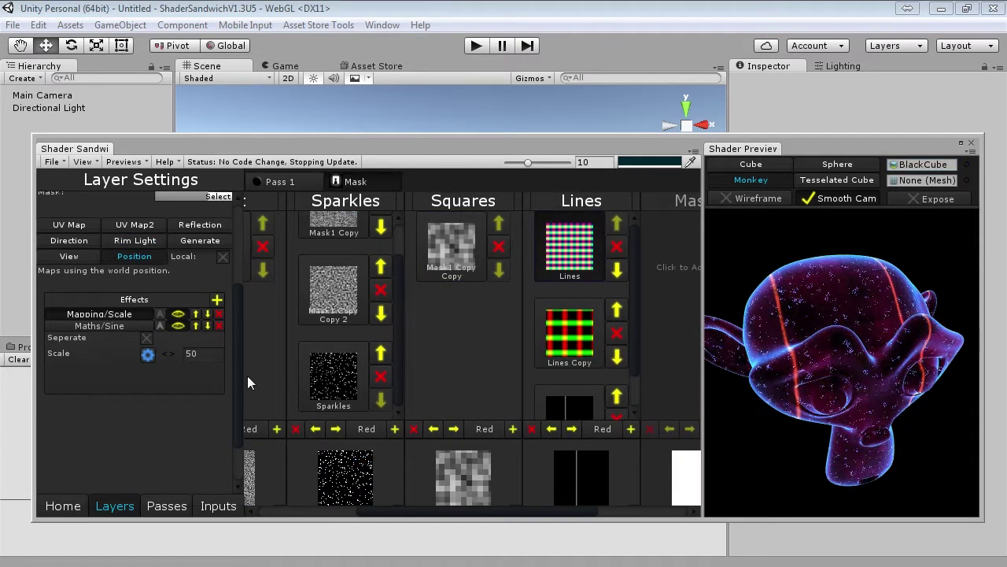
pyautogui.click(216, 301)
pyautogui.moveTo(283, 387)
pyautogui.click(381, 422)
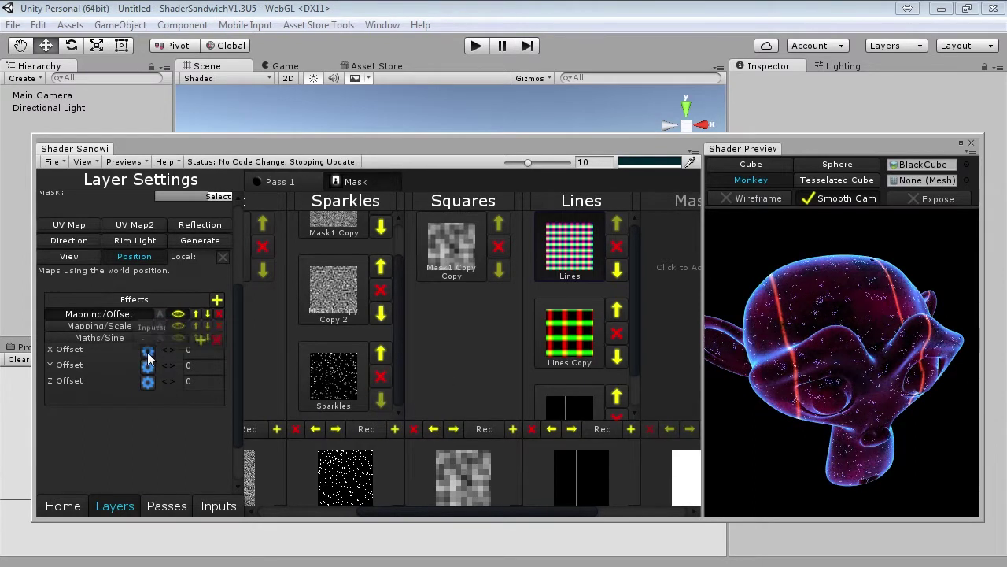
pyautogui.click(201, 335)
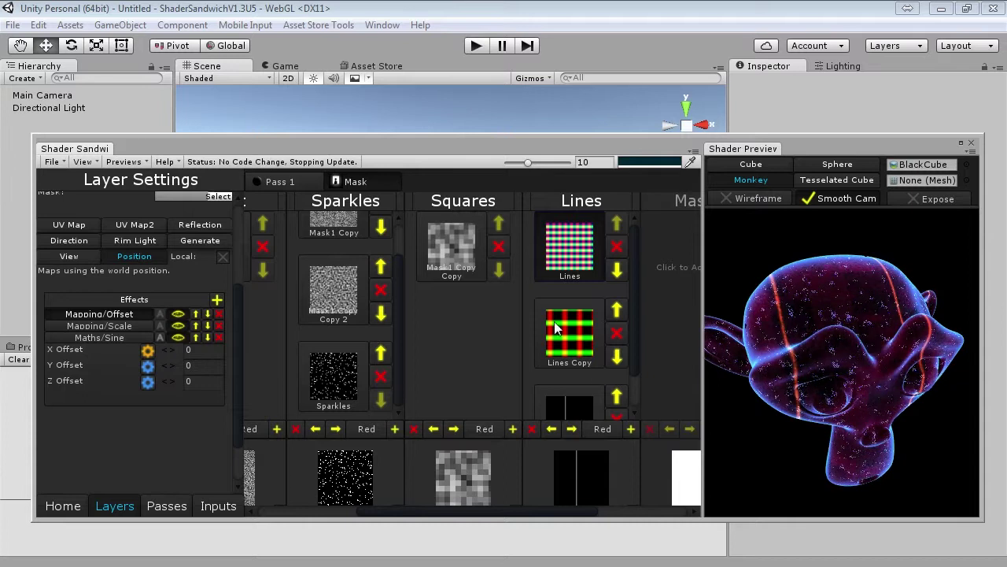
# Add a Mapping/Offset effect at the start of the Lines Copy layer's effects and link its X Offset to the existing Lines input
pyautogui.click(563, 335)
pyautogui.click(216, 300)
pyautogui.moveTo(295, 387)
pyautogui.click(353, 421)
pyautogui.click(195, 337)
pyautogui.click(195, 327)
pyautogui.click(149, 355)
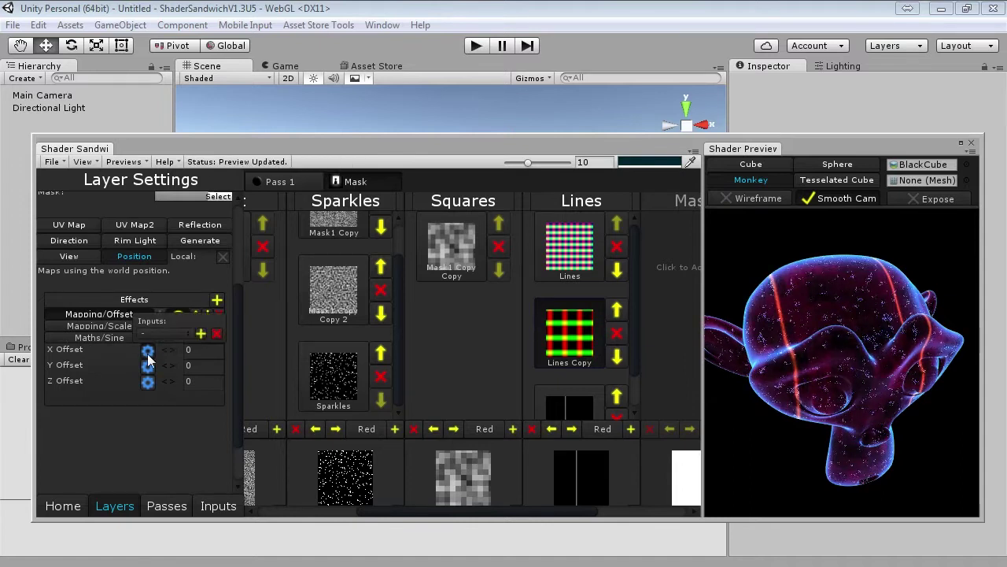
pyautogui.click(161, 333)
pyautogui.moveTo(291, 402)
pyautogui.click(356, 403)
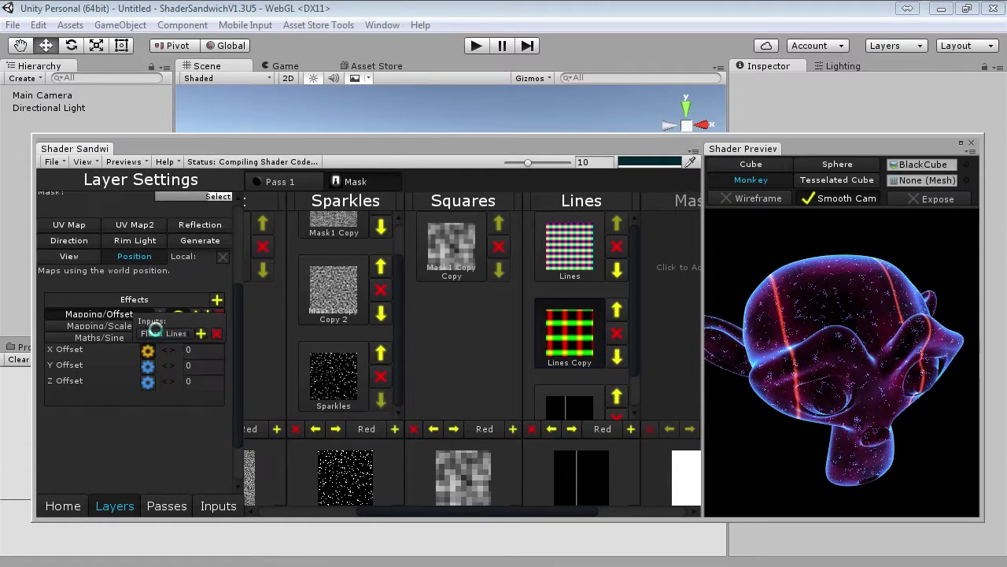
# In the shader's inputs, set the replacement of Lines - X Offset to Time/Basic/Slow
pyautogui.click(218, 506)
pyautogui.click(339, 289)
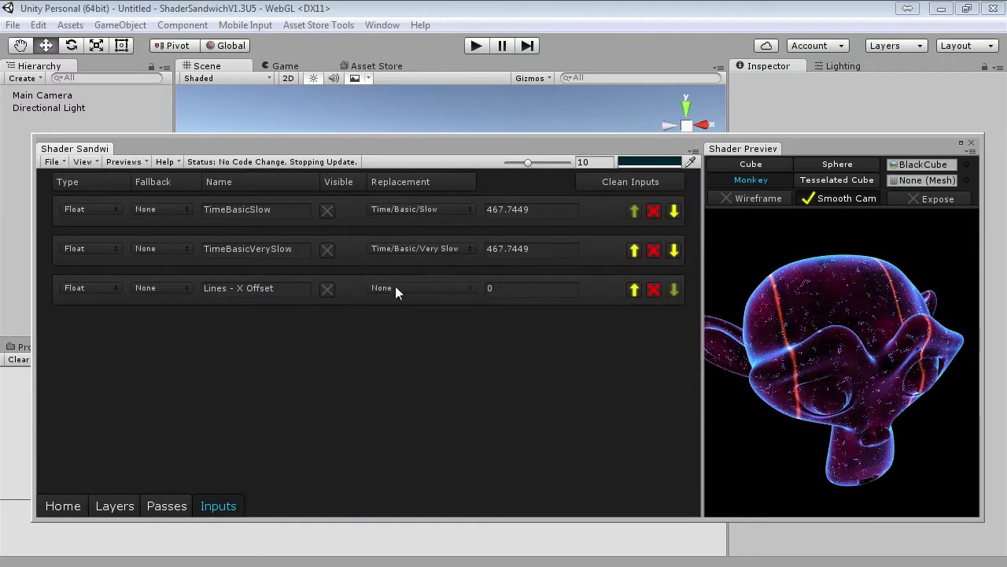
pyautogui.click(417, 289)
pyautogui.moveTo(441, 343)
pyautogui.moveTo(481, 342)
pyautogui.click(647, 381)
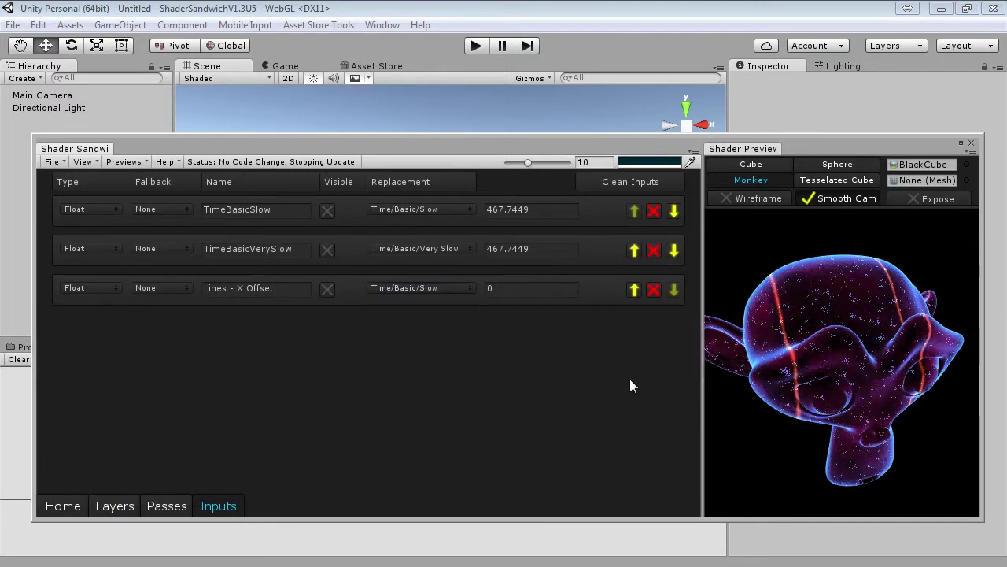
# Change the Lines - X Offset replacement to Time/Basic/Very Slow and check the line movement on the monkey
pyautogui.moveTo(801, 327); pyautogui.dragTo(839, 328)
pyautogui.click(436, 291)
pyautogui.click(432, 329)
pyautogui.click(374, 290)
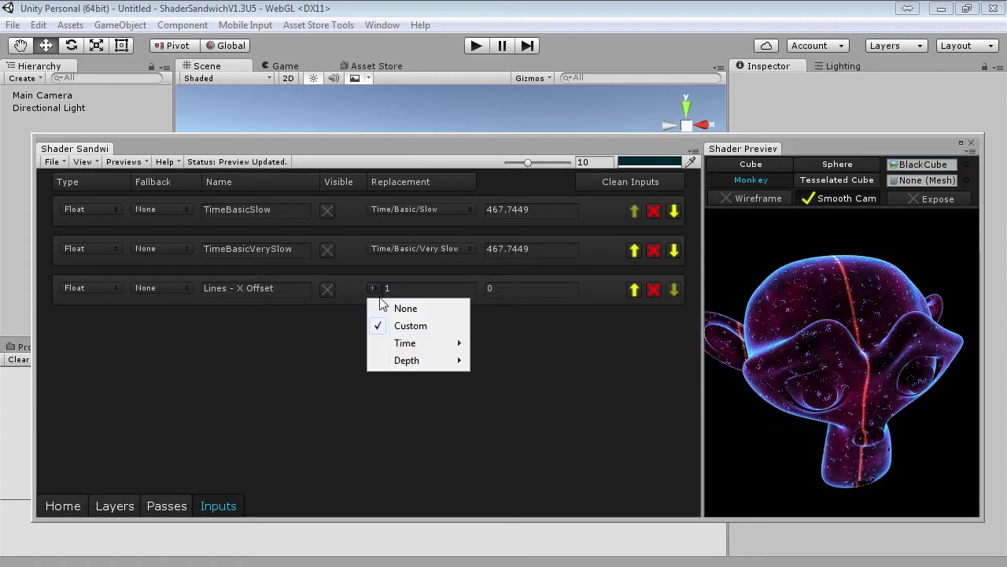
pyautogui.moveTo(406, 345)
pyautogui.moveTo(528, 353)
pyautogui.click(666, 399)
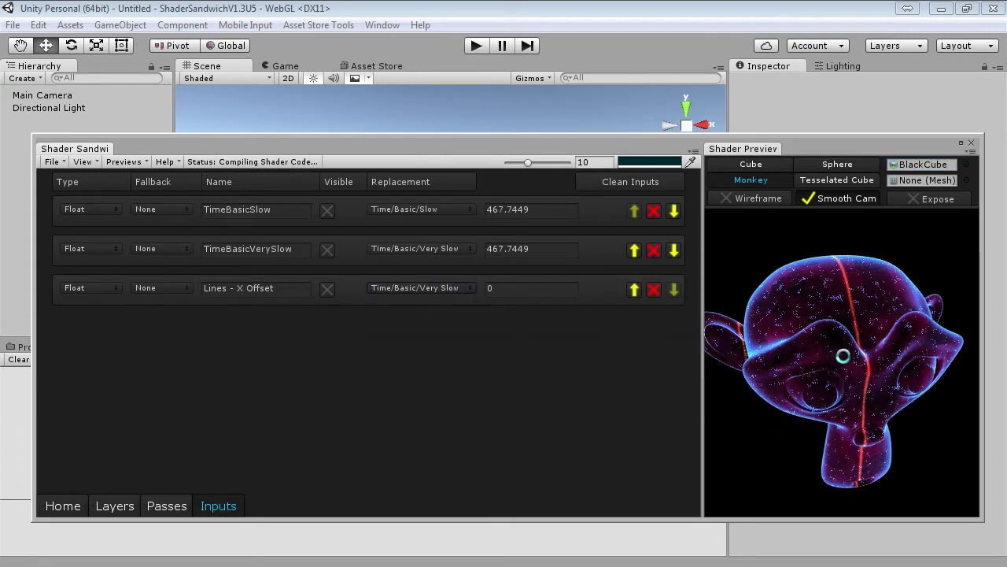
pyautogui.moveTo(850, 349); pyautogui.dragTo(891, 357)
# Rename the Lines - X Offset input as LineSpeed
pyautogui.click(197, 287)
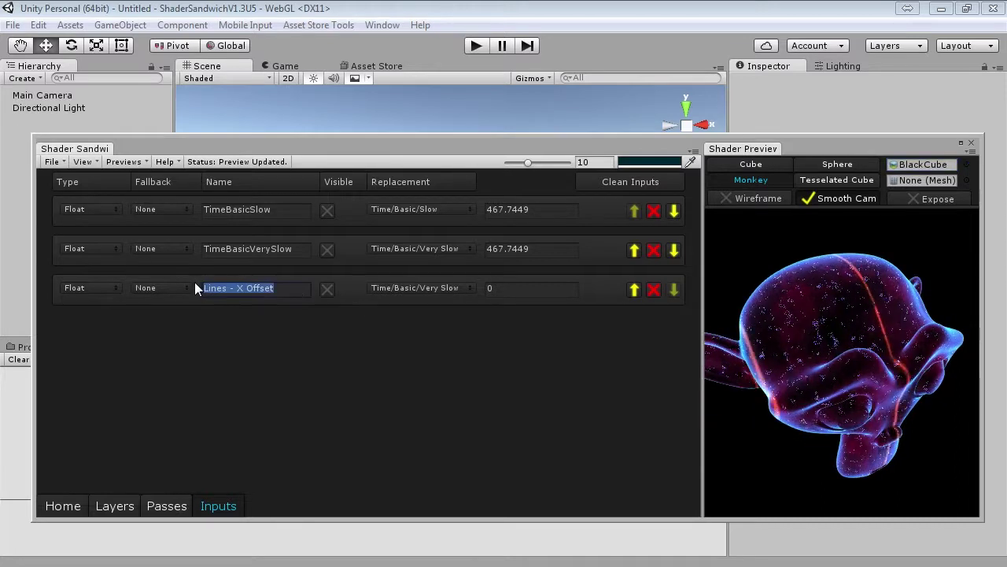
pyautogui.write('LineSpeed')
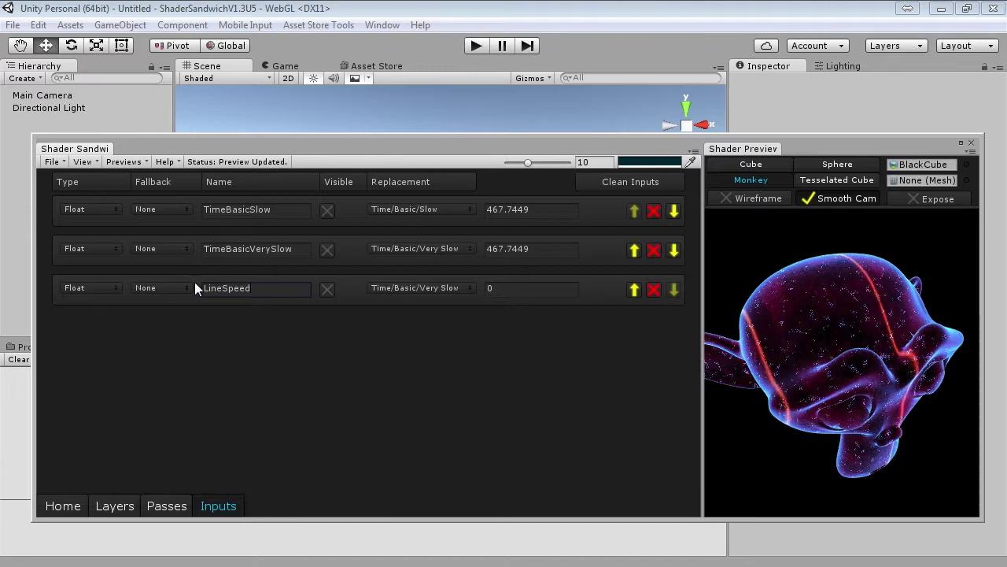
pyautogui.moveTo(756, 346); pyautogui.dragTo(812, 340)
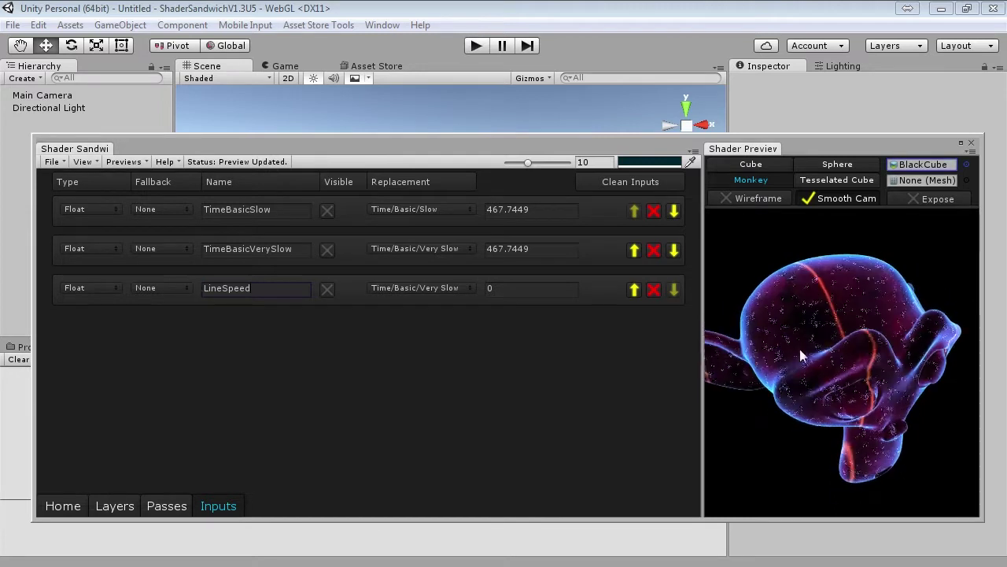
# Switch the mapping of the Lines and Lines Copy mask layers to UV Map
pyautogui.click(115, 505)
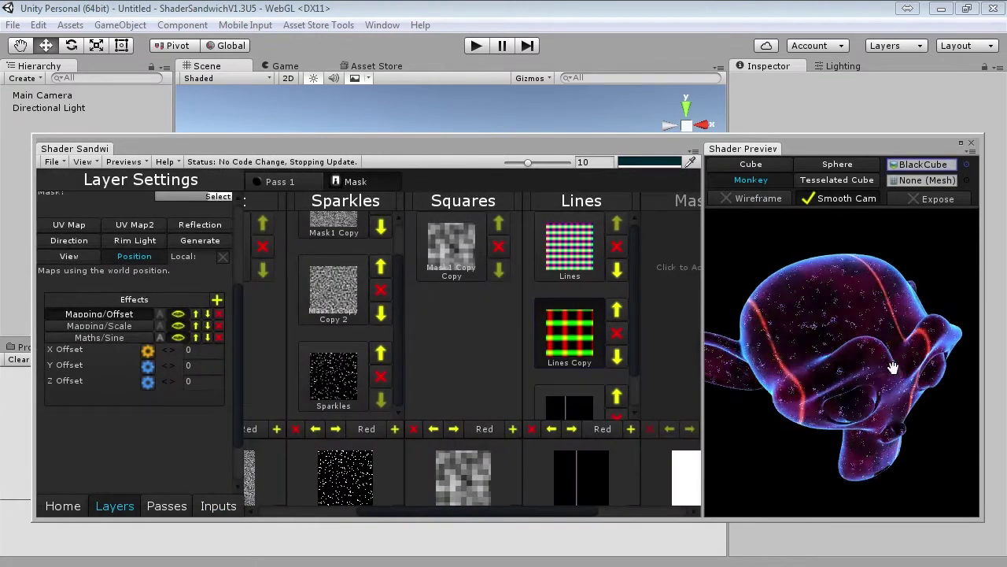
pyautogui.moveTo(887, 358); pyautogui.dragTo(928, 412)
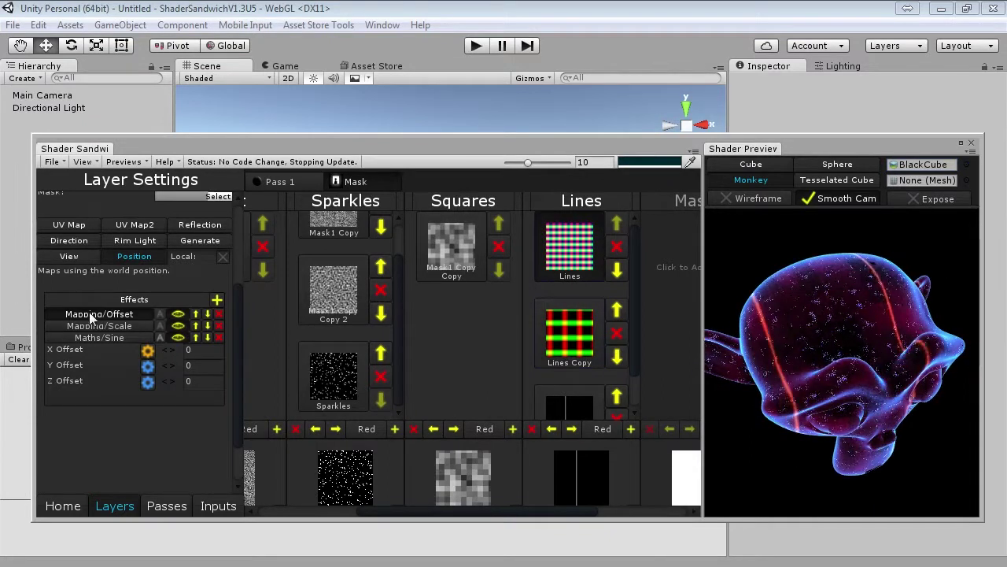
pyautogui.scroll(2, 239, 304)
pyautogui.click(81, 277)
pyautogui.moveTo(861, 337); pyautogui.dragTo(740, 331)
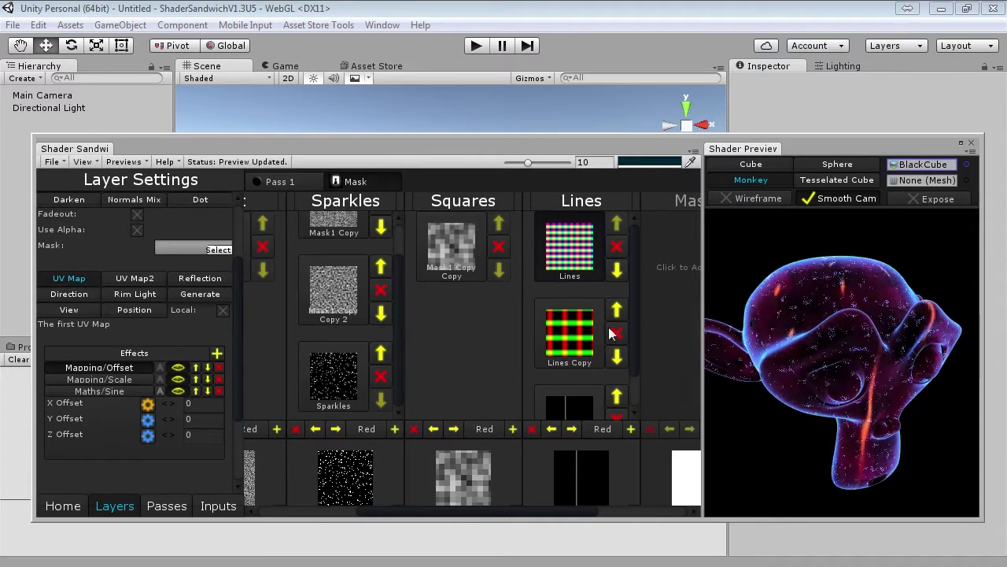
pyautogui.click(578, 331)
pyautogui.click(72, 280)
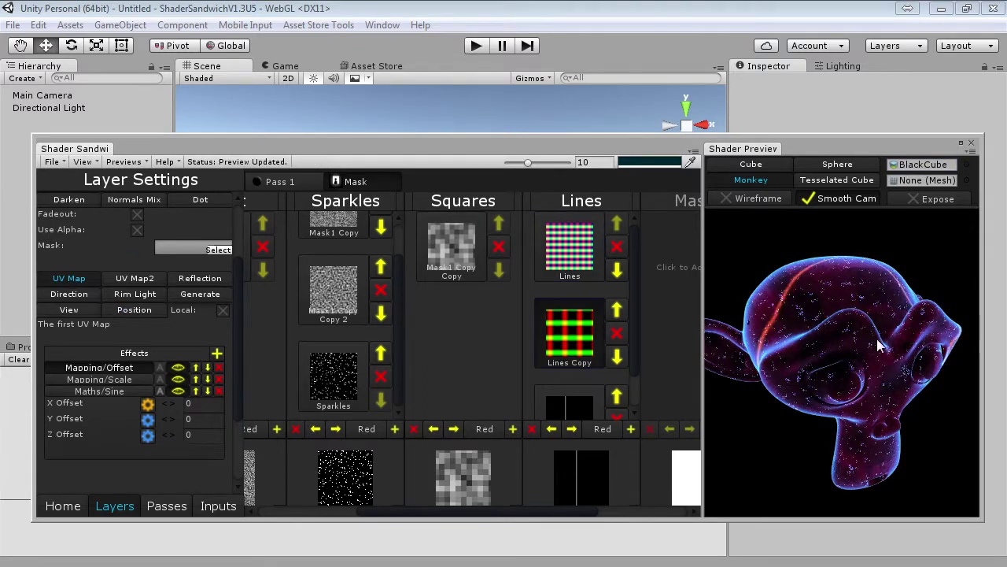
# Switch the mapping of the Lines Copy and Lines mask layers to Position and inspect the lines on the monkey
pyautogui.moveTo(877, 344); pyautogui.dragTo(860, 378)
pyautogui.moveTo(921, 380)
pyautogui.mouseDown()
pyautogui.moveTo(915, 356)
pyautogui.moveTo(929, 385)
pyautogui.moveTo(924, 375)
pyautogui.mouseUp()
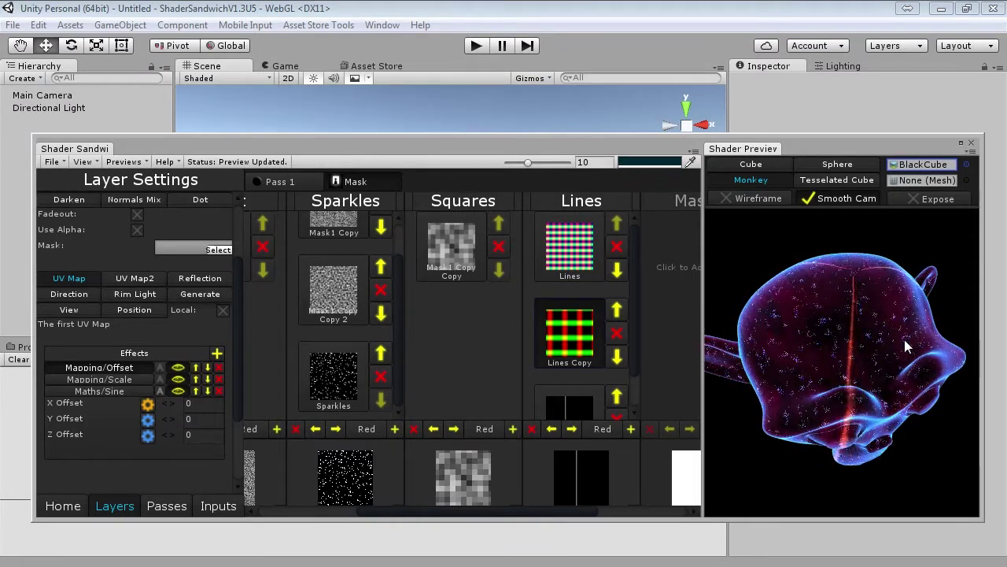
pyautogui.click(136, 310)
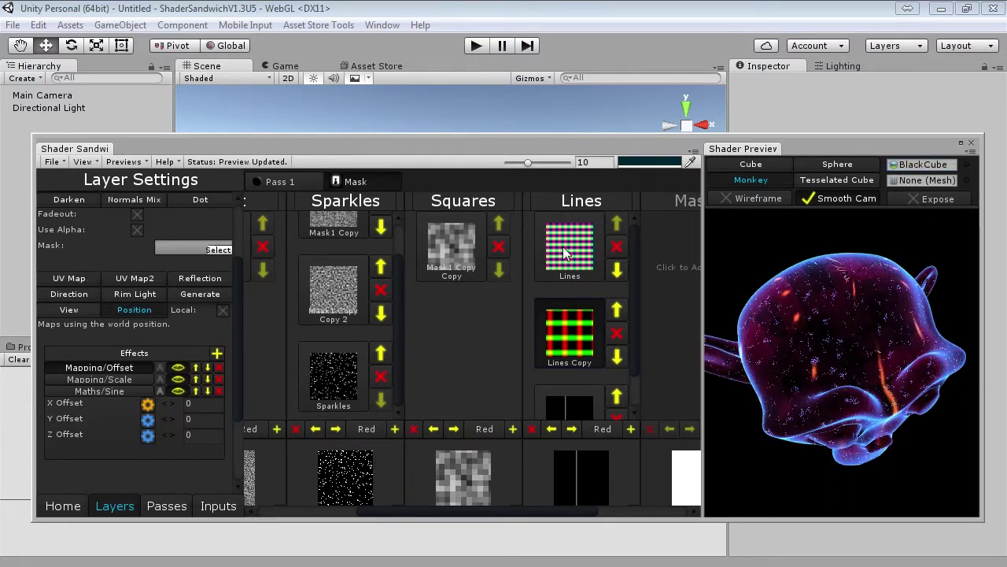
pyautogui.click(563, 246)
pyautogui.click(135, 309)
pyautogui.moveTo(922, 273); pyautogui.dragTo(824, 465)
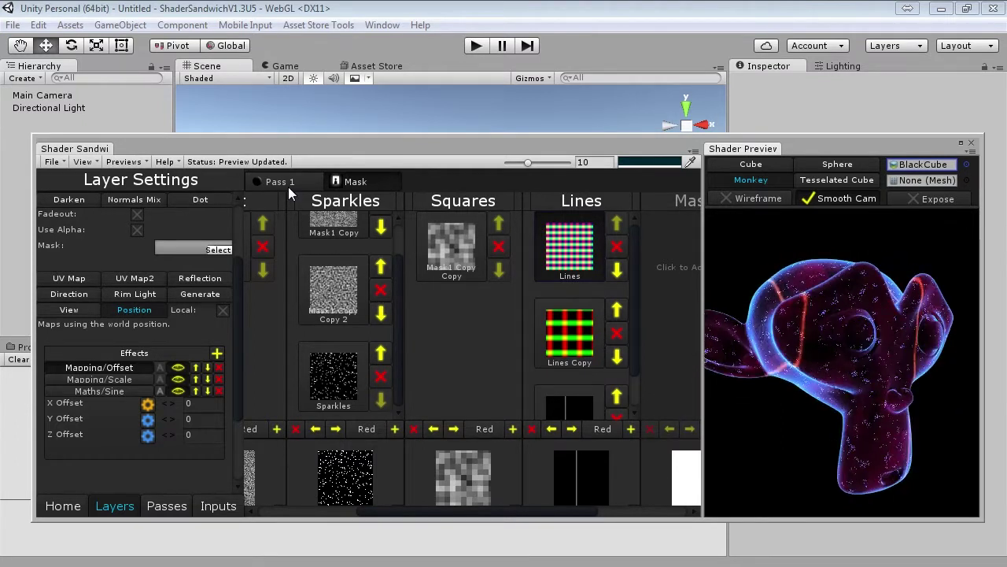
# Add a Basic/Color layer to the Vertex channel of Pass 1, keep its displacement type as Position, and set its colour to white
pyautogui.click(288, 187)
pyautogui.moveTo(546, 153); pyautogui.dragTo(535, 151)
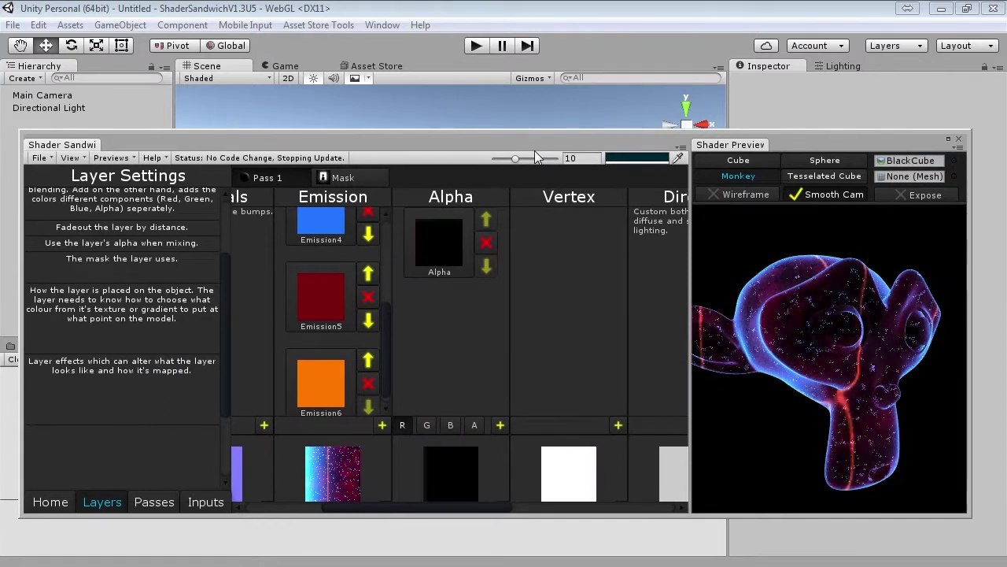
pyautogui.moveTo(600, 145); pyautogui.dragTo(635, 153)
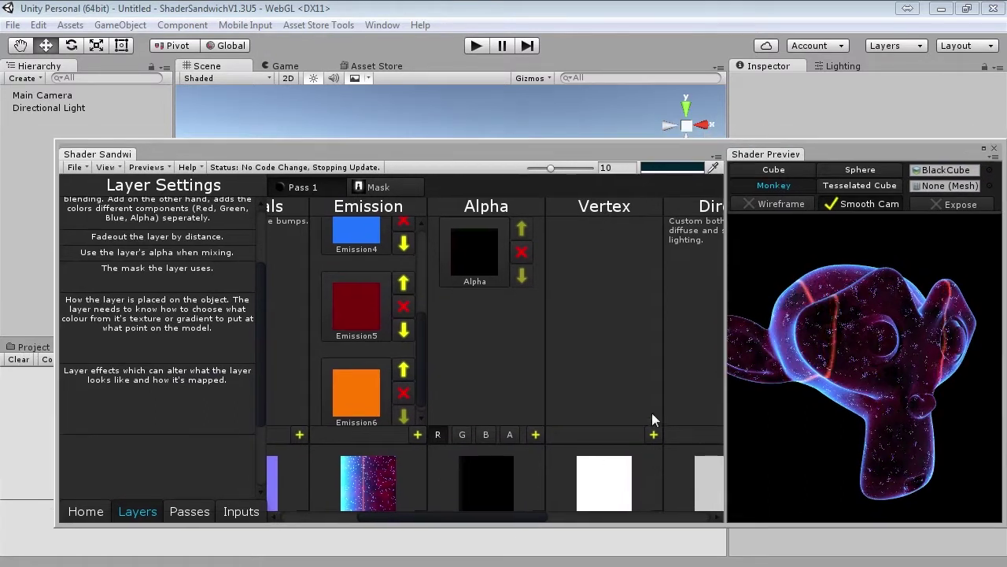
pyautogui.click(653, 435)
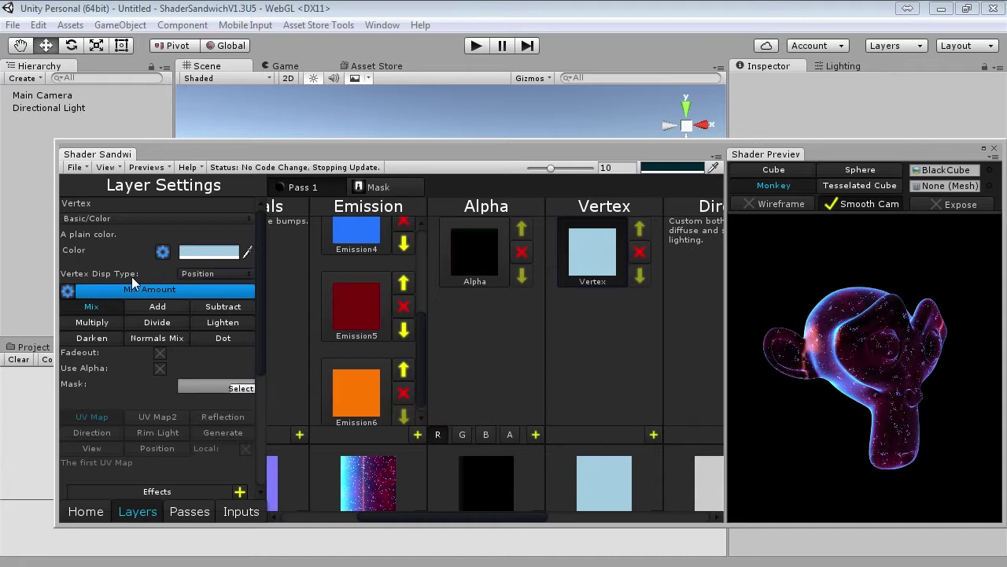
pyautogui.click(204, 273)
pyautogui.click(240, 328)
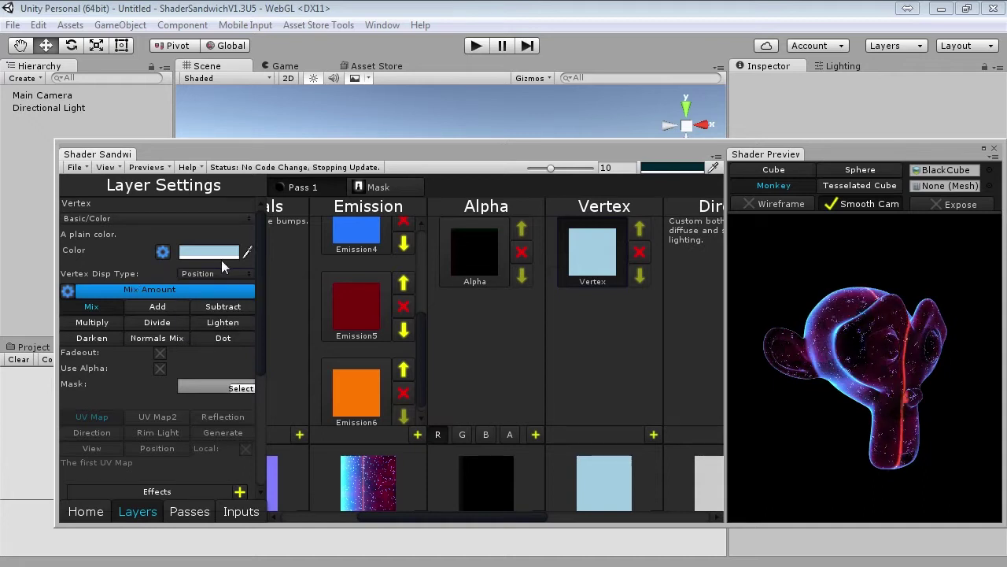
pyautogui.click(216, 255)
pyautogui.moveTo(288, 286); pyautogui.dragTo(244, 250)
pyautogui.click(841, 378)
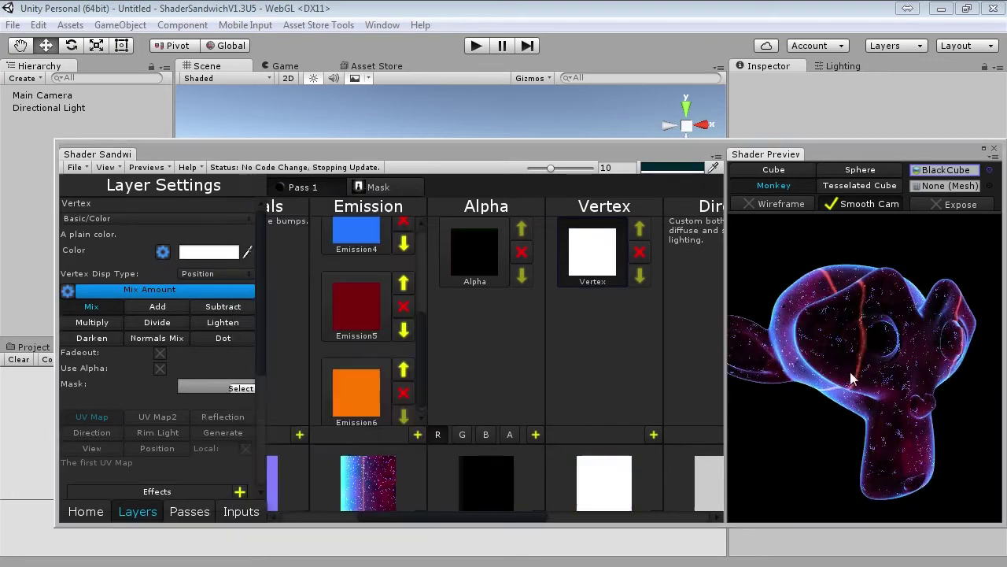
# Test red (FF0000) and green (00FF00) as the Vertex layer's colour, and return it to white
pyautogui.click(208, 255)
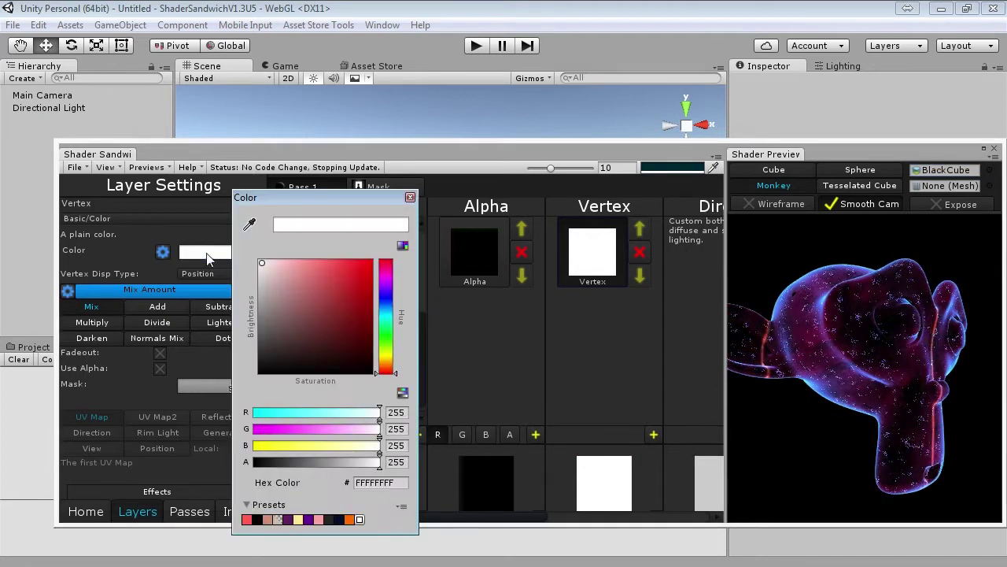
pyautogui.moveTo(260, 261); pyautogui.dragTo(261, 355)
pyautogui.moveTo(227, 320); pyautogui.dragTo(361, 235)
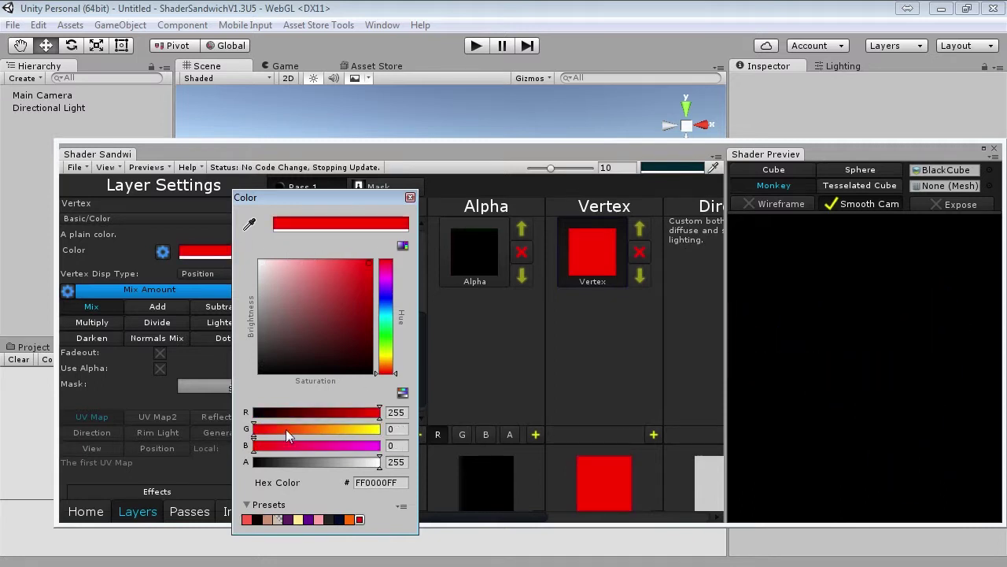
pyautogui.moveTo(280, 451); pyautogui.dragTo(442, 439)
pyautogui.moveTo(356, 432); pyautogui.dragTo(253, 413)
pyautogui.moveTo(380, 445); pyautogui.dragTo(254, 451)
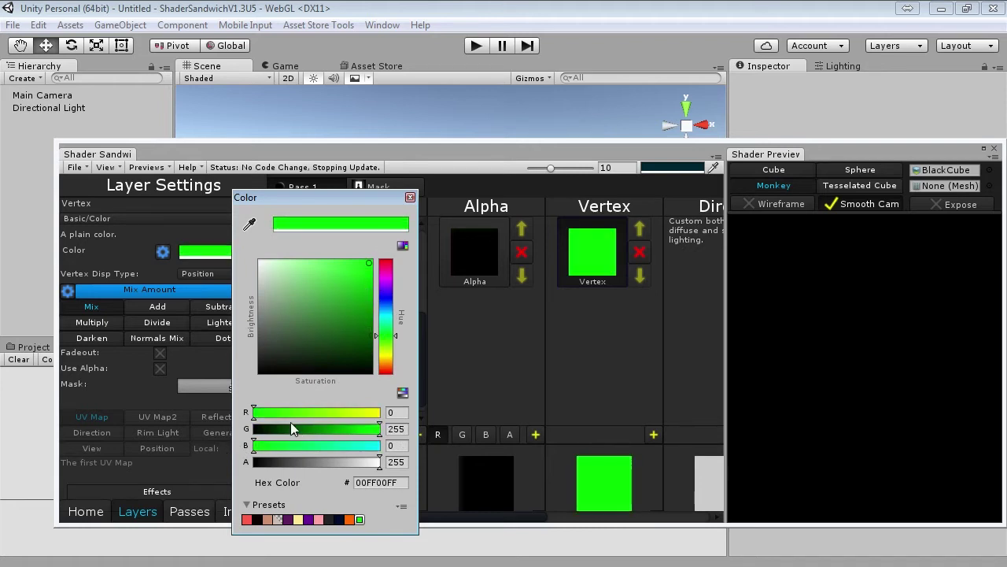
pyautogui.moveTo(283, 324); pyautogui.dragTo(318, 151)
pyautogui.moveTo(329, 274); pyautogui.dragTo(254, 238)
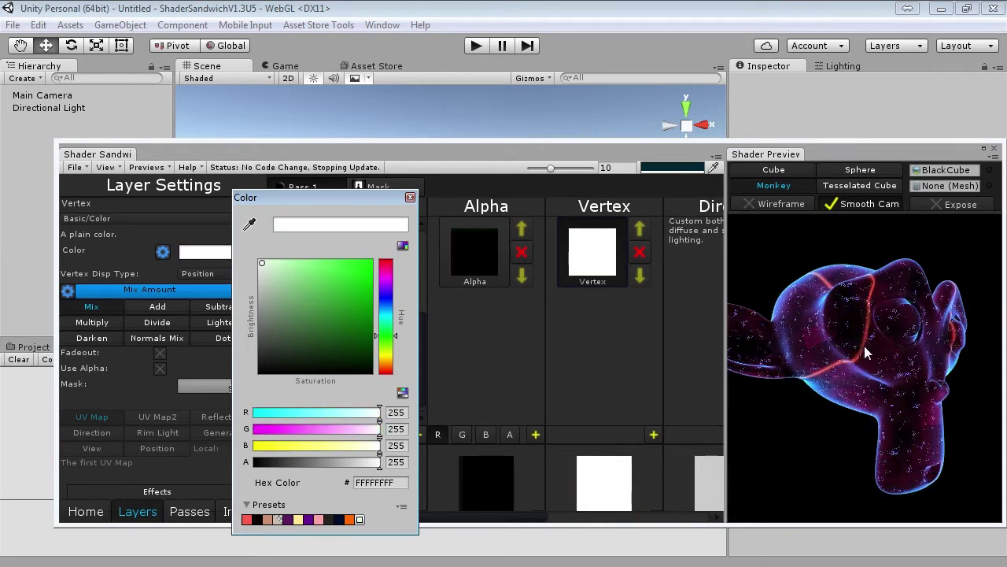
pyautogui.click(598, 266)
# Add a new mask after Lines and name it Pull
pyautogui.click(394, 187)
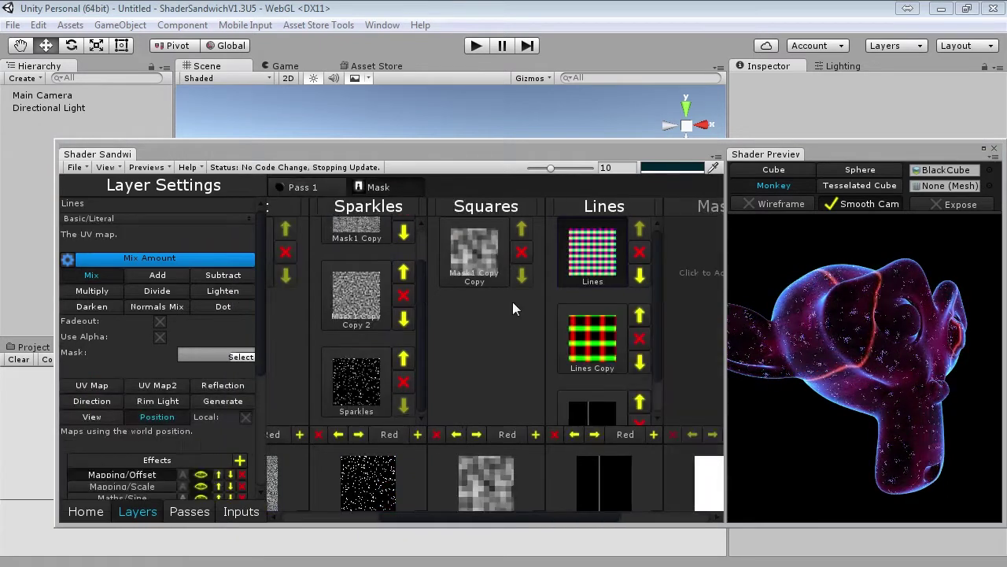
pyautogui.moveTo(517, 518); pyautogui.dragTo(617, 472)
pyautogui.click(566, 264)
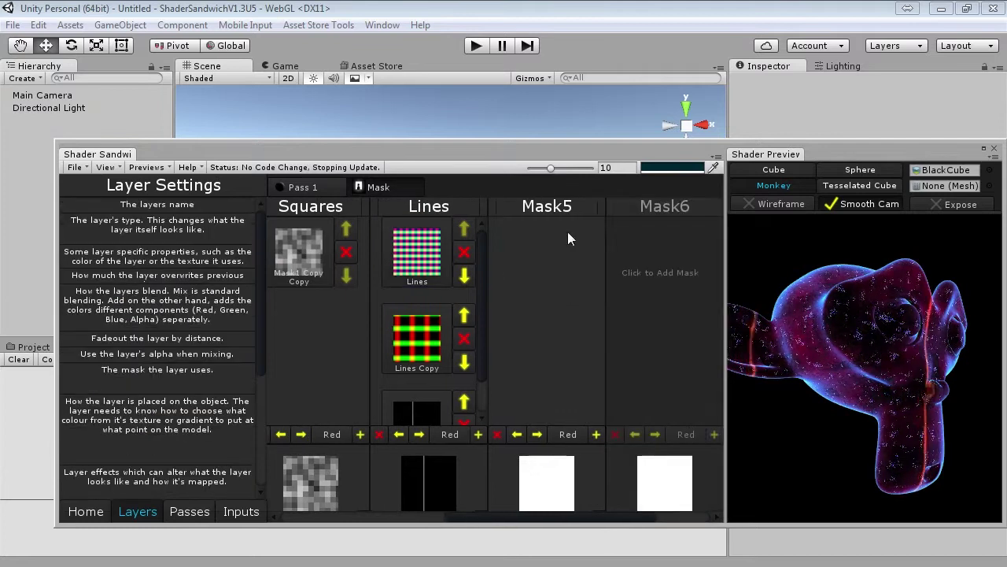
pyautogui.write('Pull')
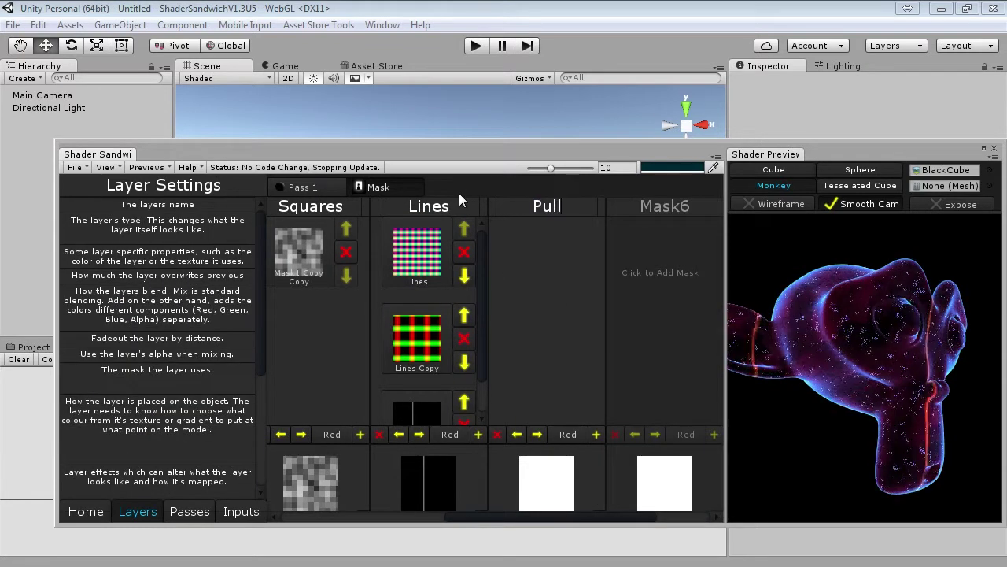
# Assign the Pull mask to the Vertex layer in Pass 1
pyautogui.click(321, 188)
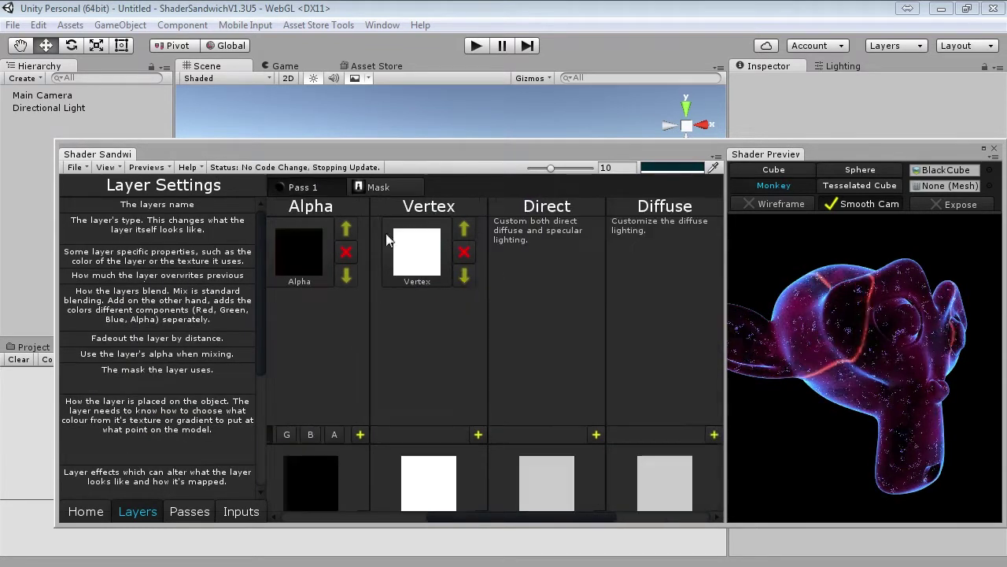
pyautogui.click(439, 277)
pyautogui.click(241, 388)
pyautogui.click(515, 421)
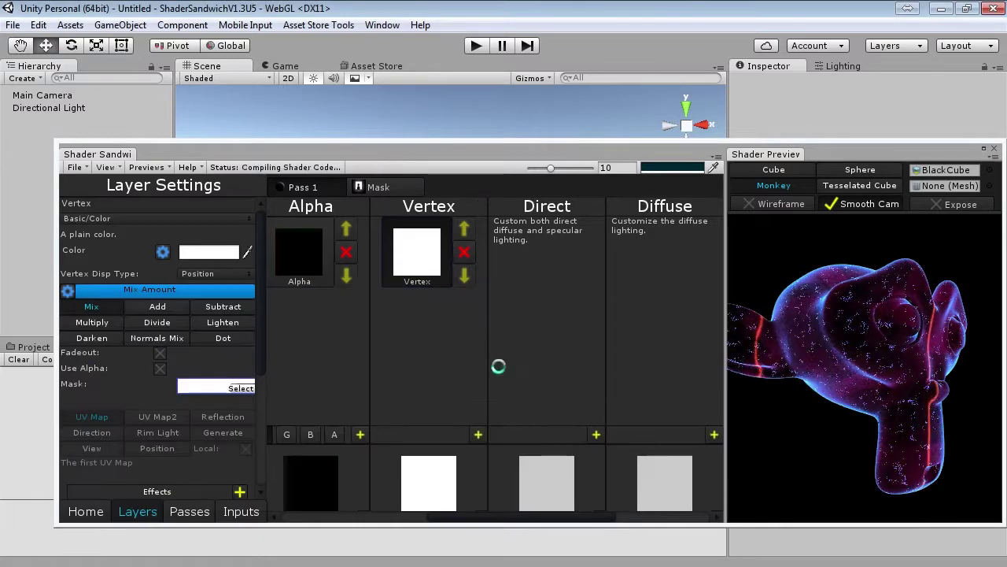
# Add a Basic/Literal layer to the Pull mask and set its mapping to Position
pyautogui.click(393, 186)
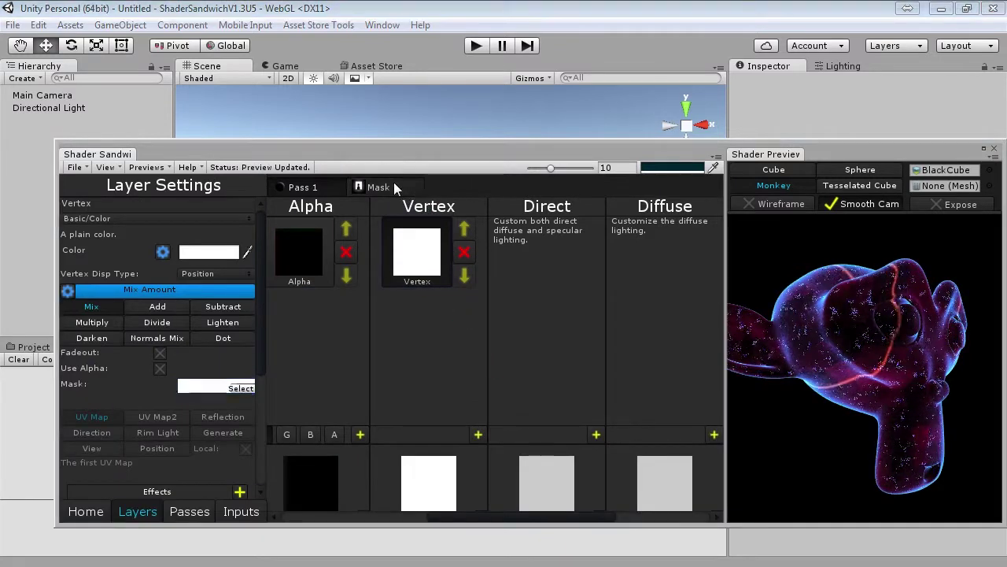
pyautogui.click(596, 433)
pyautogui.click(120, 221)
pyautogui.moveTo(148, 261)
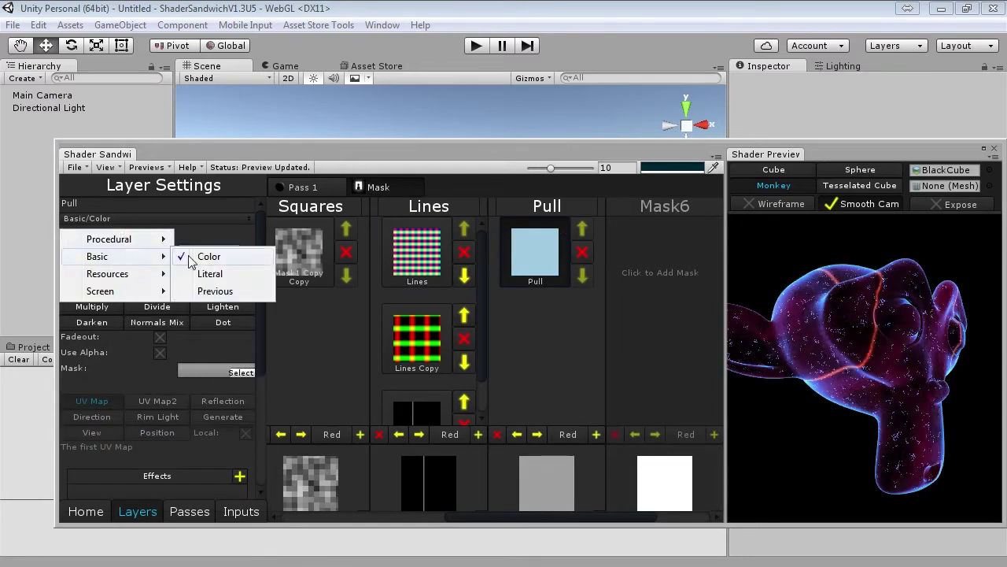
pyautogui.click(241, 273)
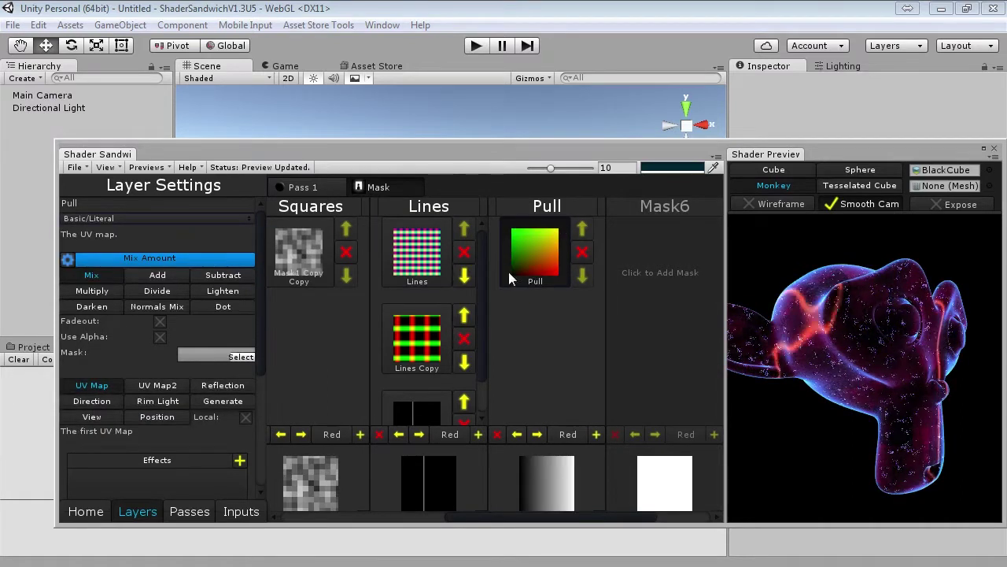
pyautogui.click(169, 420)
# Set the Pull mask to use the Green channel
pyautogui.moveTo(918, 369)
pyautogui.mouseDown(button='right')
pyautogui.moveTo(918, 396)
pyautogui.moveTo(908, 370)
pyautogui.mouseUp(button='right')
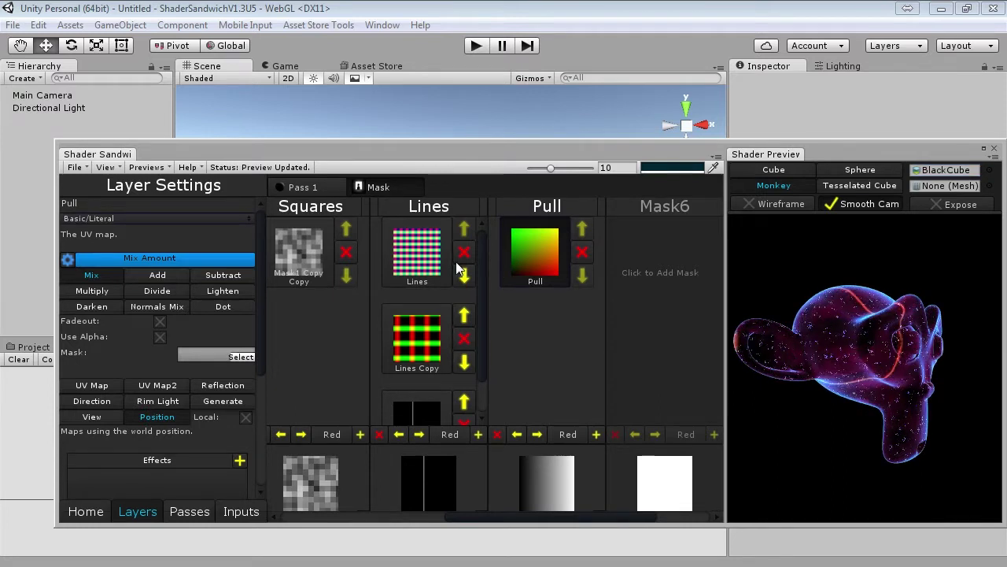
pyautogui.scroll(-3, 259, 322)
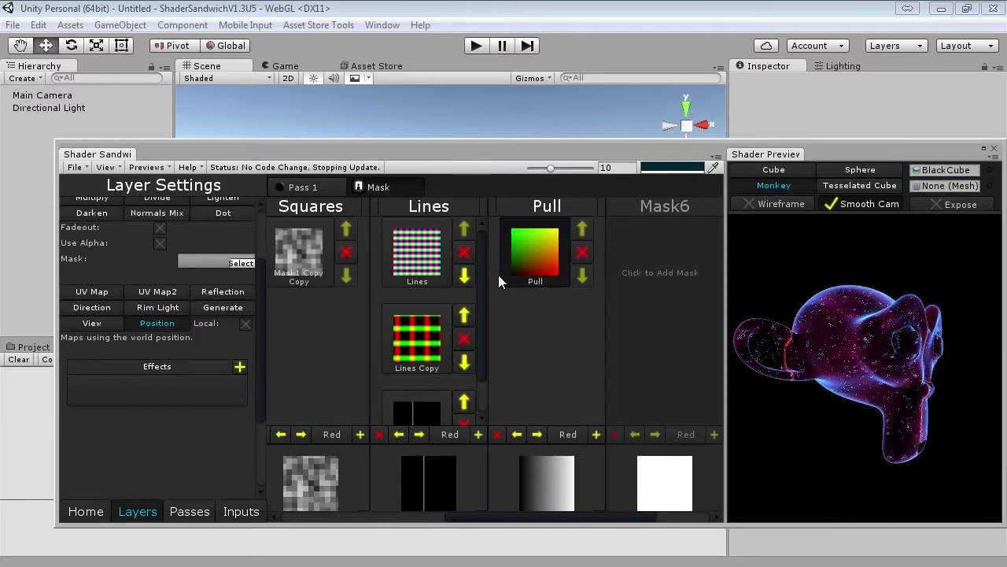
pyautogui.moveTo(939, 417); pyautogui.dragTo(921, 428)
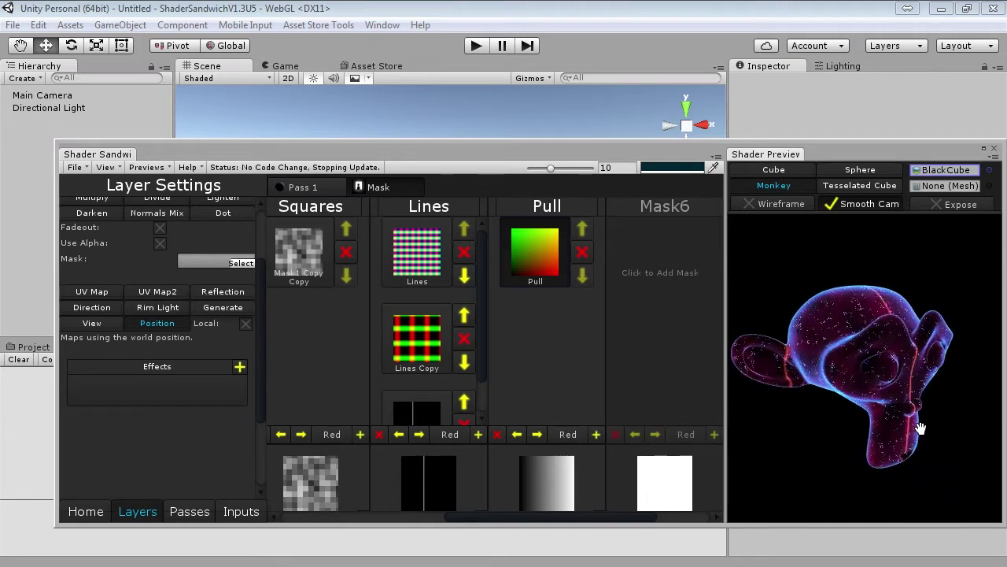
pyautogui.click(567, 436)
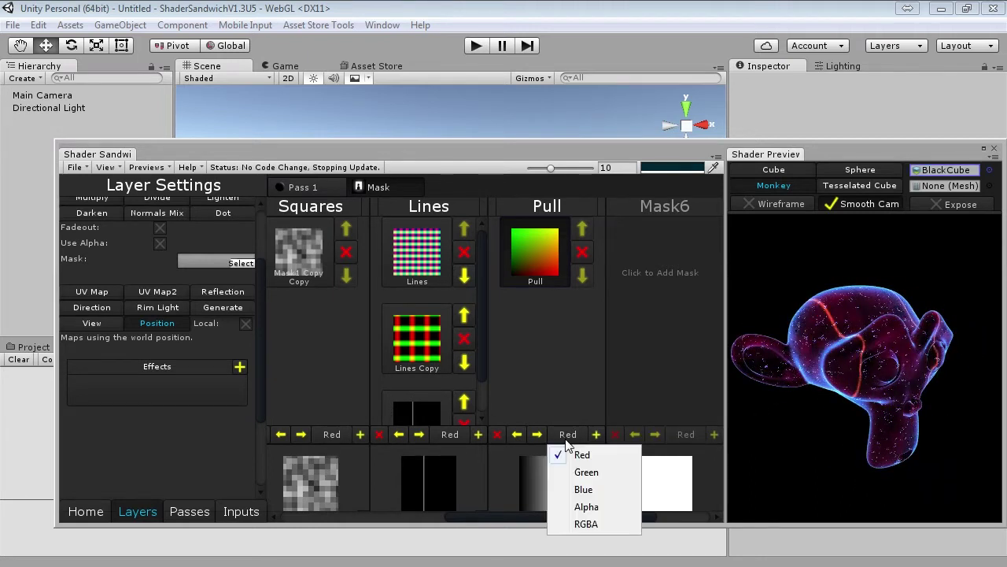
pyautogui.click(608, 477)
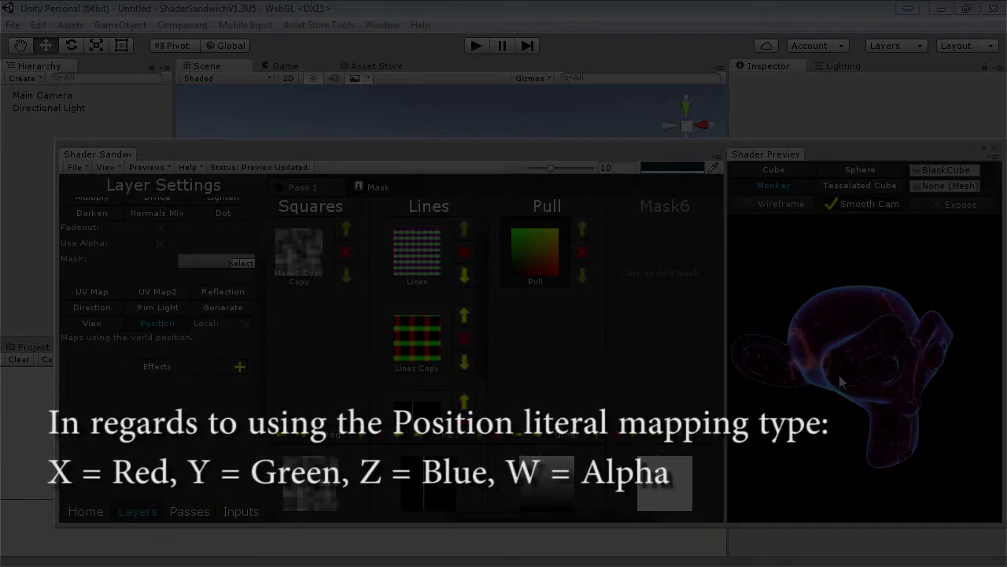
# Set the Vertex layer's colour in Pass 1 to black and inspect the displacement on the monkey
pyautogui.click(314, 184)
pyautogui.click(398, 244)
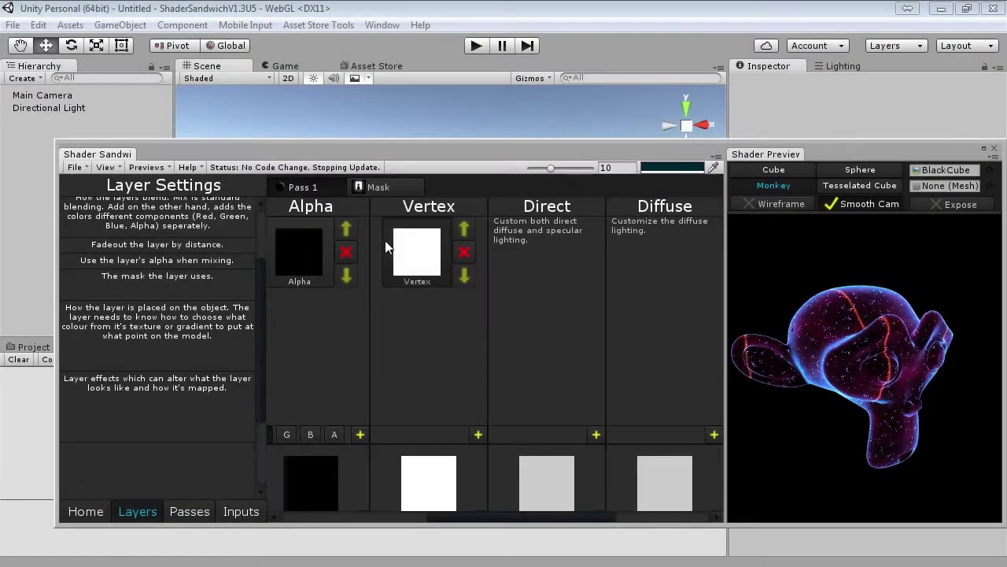
pyautogui.scroll(3, 254, 328)
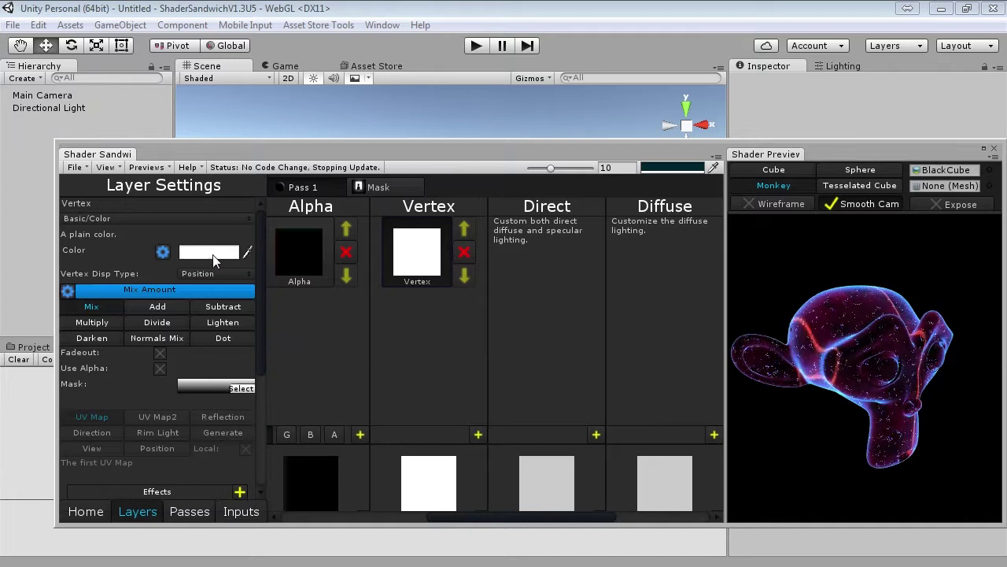
pyautogui.click(225, 254)
pyautogui.moveTo(366, 292); pyautogui.dragTo(262, 293)
pyautogui.moveTo(256, 352); pyautogui.dragTo(254, 376)
pyautogui.moveTo(823, 370); pyautogui.dragTo(865, 349)
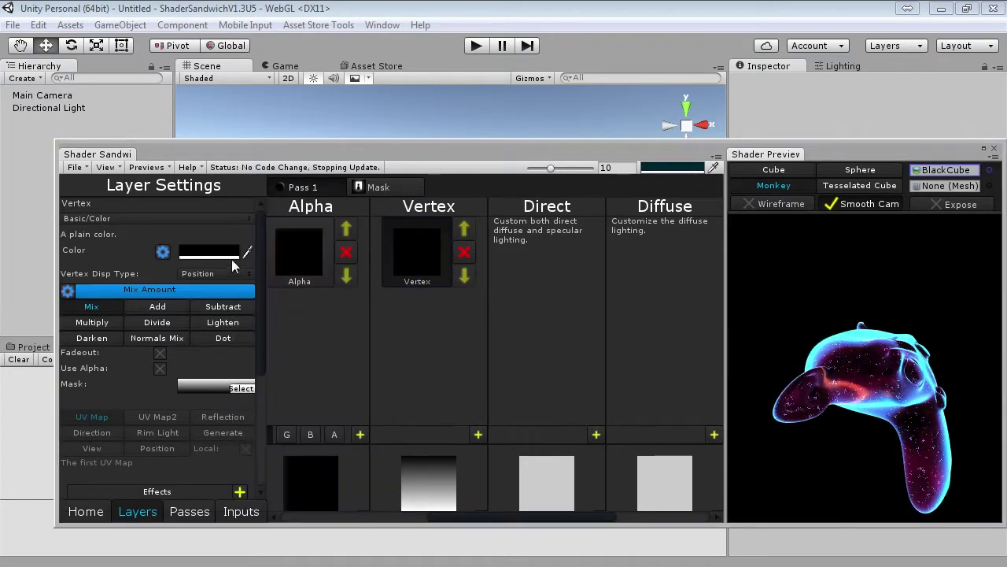
# Raise the Vertex colour's green value to 255, making it 00FF00, and check the deformed monkey from another angle
pyautogui.click(228, 255)
pyautogui.moveTo(276, 426); pyautogui.dragTo(601, 384)
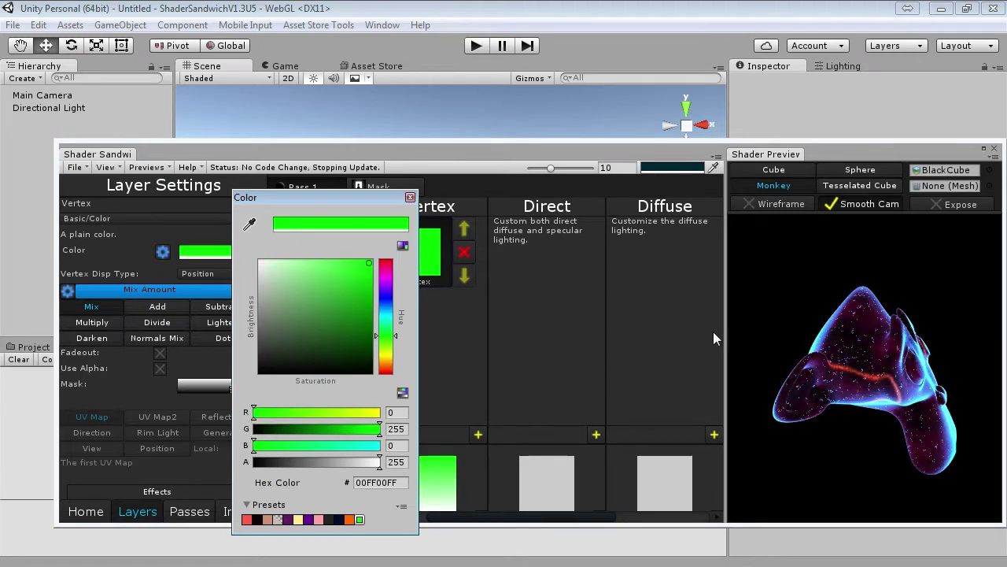
pyautogui.moveTo(757, 330); pyautogui.dragTo(909, 344)
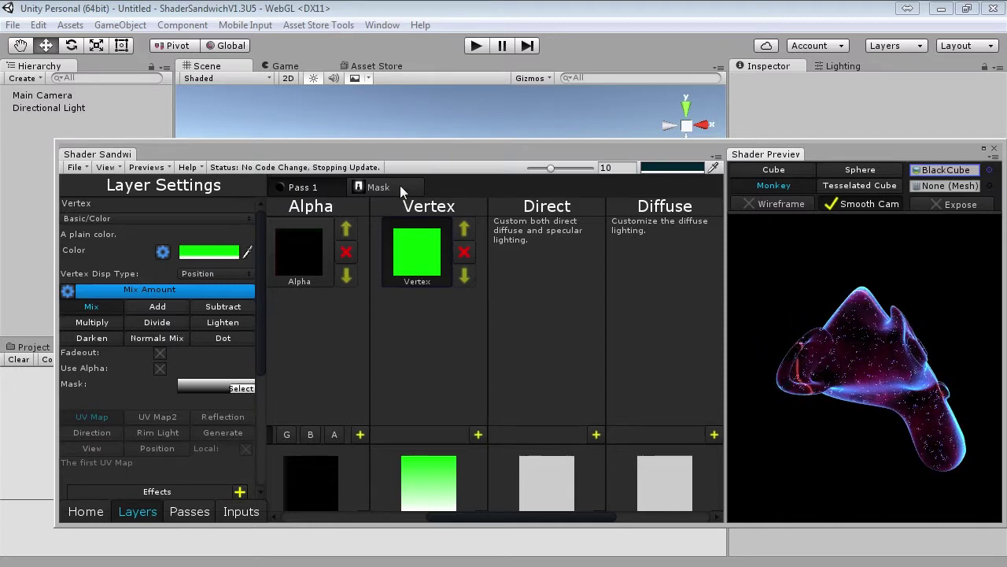
# Add a Color/Invert effect to the layer in the Pull mask
pyautogui.click(400, 187)
pyautogui.click(529, 268)
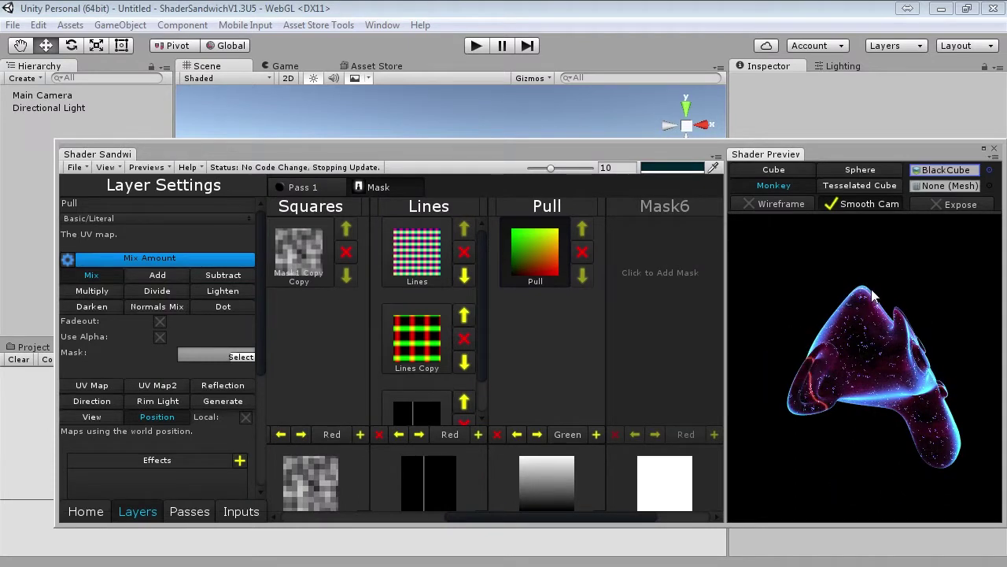
pyautogui.moveTo(922, 342); pyautogui.dragTo(892, 321)
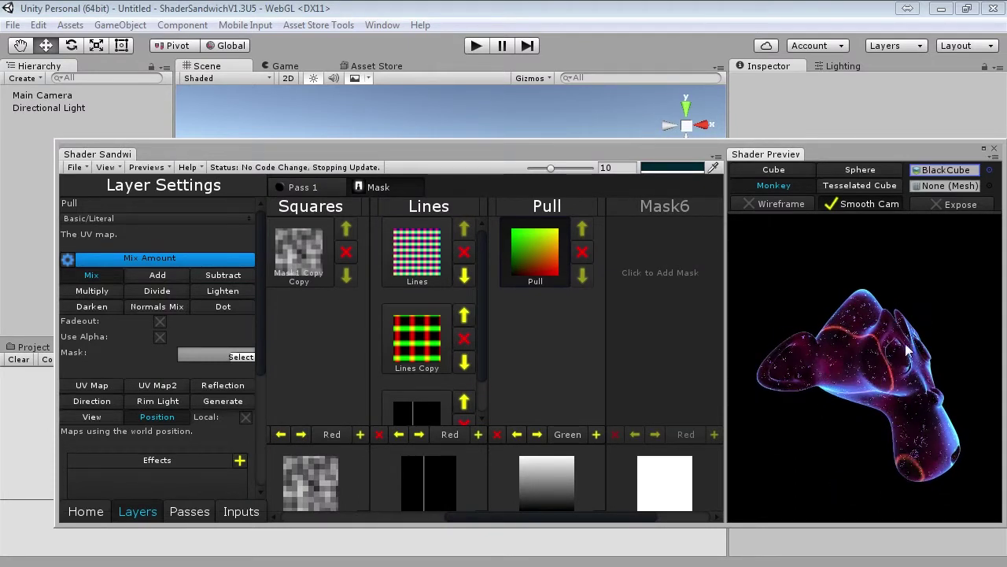
pyautogui.moveTo(263, 344); pyautogui.dragTo(261, 393)
pyautogui.click(234, 359)
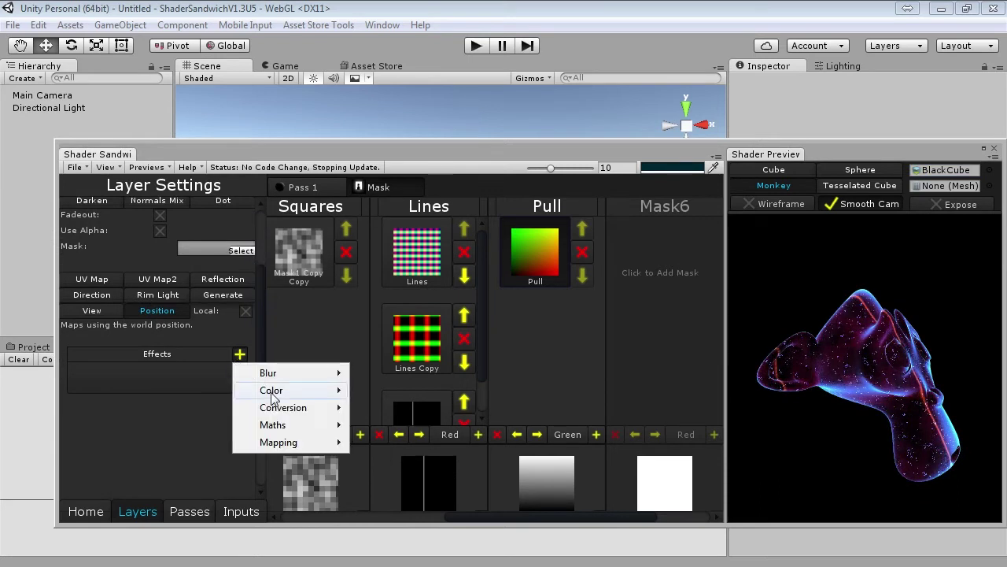
pyautogui.moveTo(270, 394)
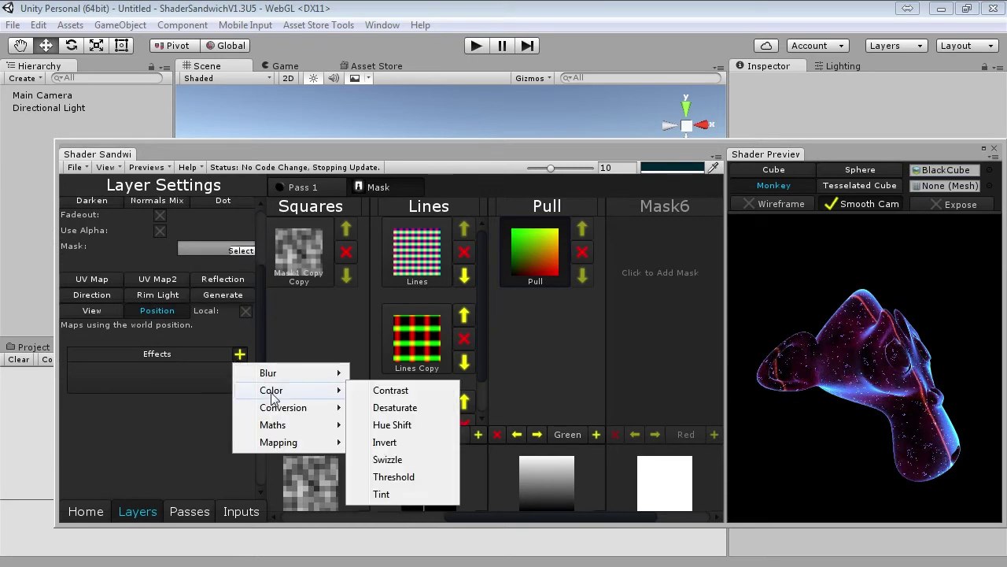
pyautogui.click(385, 442)
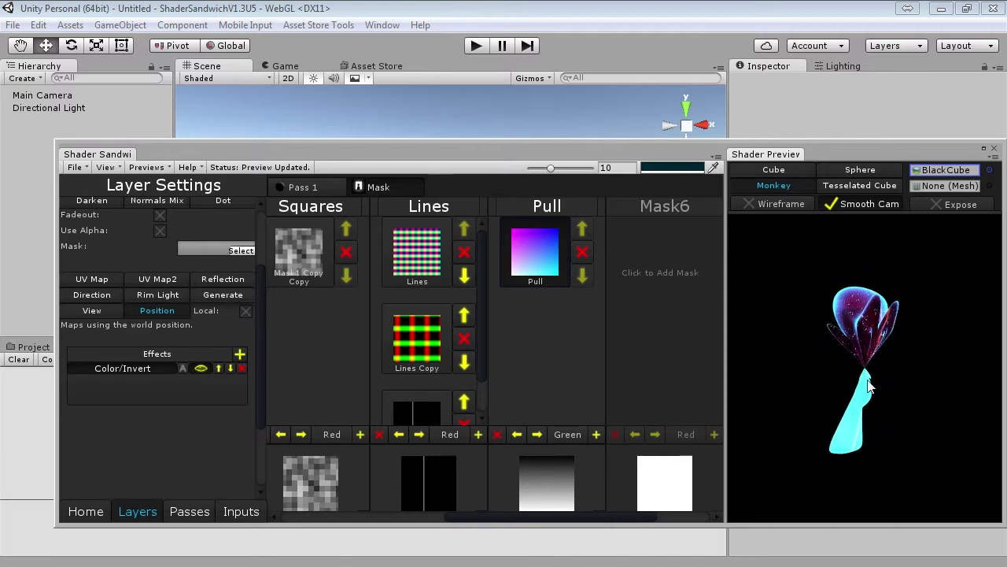
# Add a Maths/Clamp effect to the Pull mask's layer and check the deformation on the monkey preview
pyautogui.click(239, 356)
pyautogui.moveTo(285, 429)
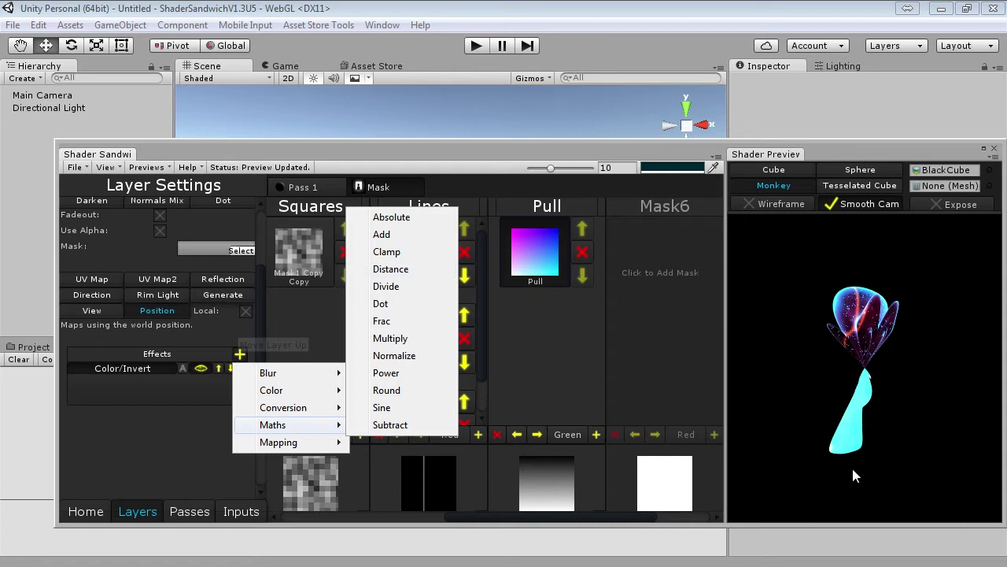
pyautogui.click(387, 252)
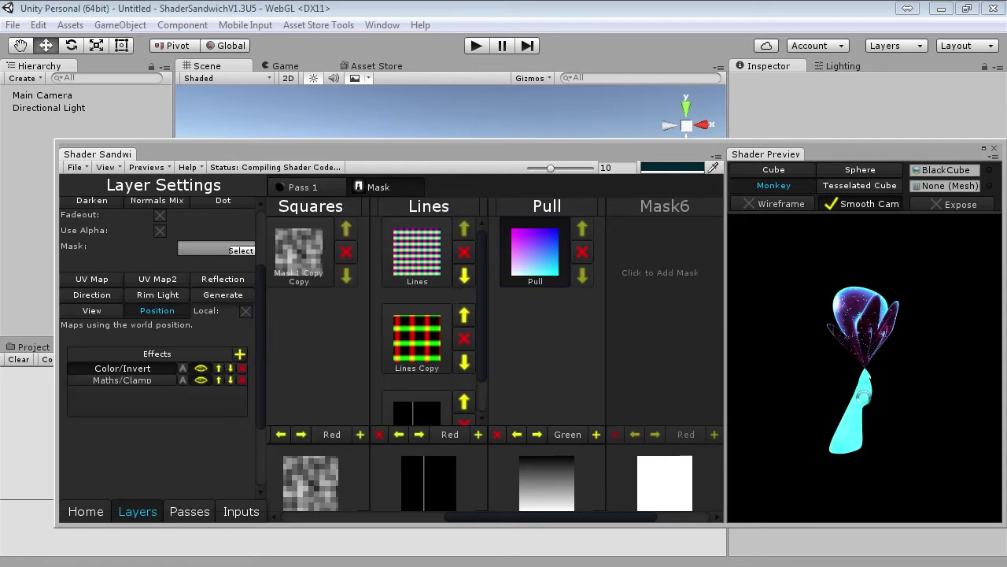
pyautogui.moveTo(861, 414)
pyautogui.mouseDown()
pyautogui.moveTo(787, 421)
pyautogui.moveTo(877, 420)
pyautogui.moveTo(864, 412)
pyautogui.mouseUp()
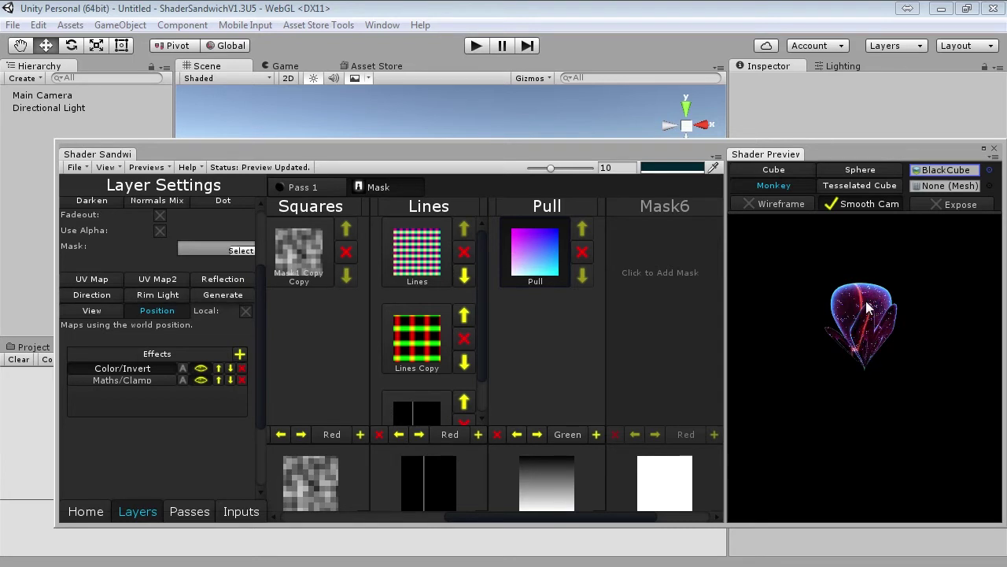
# Add a Maths/Power effect to the Pull layer and set its power to 8.39
pyautogui.click(239, 354)
pyautogui.moveTo(305, 425)
pyautogui.click(406, 368)
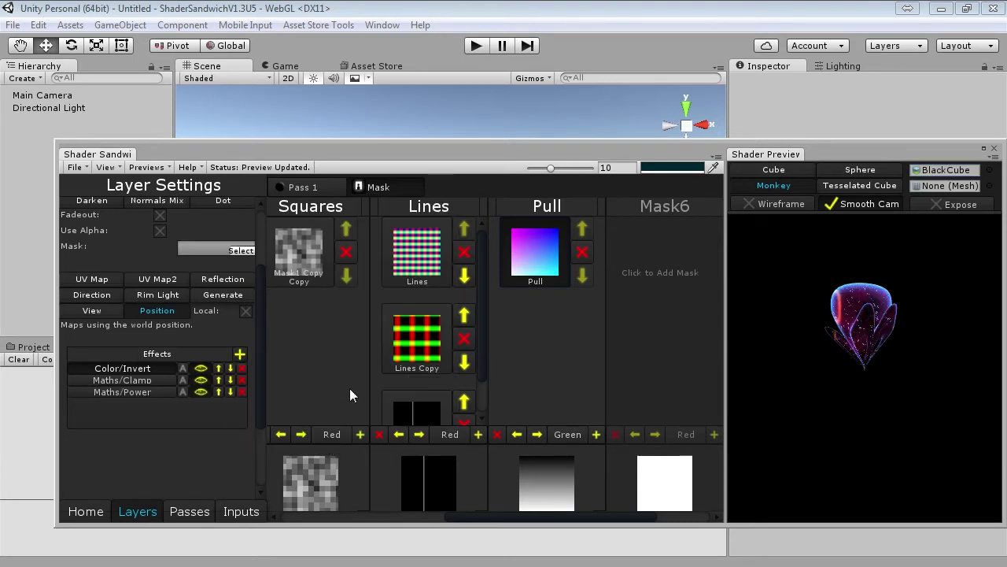
pyautogui.click(141, 393)
pyautogui.moveTo(241, 415)
pyautogui.mouseDown()
pyautogui.moveTo(581, 368)
pyautogui.moveTo(730, 366)
pyautogui.moveTo(335, 434)
pyautogui.moveTo(497, 403)
pyautogui.moveTo(347, 429)
pyautogui.moveTo(381, 425)
pyautogui.moveTo(574, 503)
pyautogui.moveTo(423, 493)
pyautogui.moveTo(192, 407)
pyautogui.moveTo(12, 449)
pyautogui.moveTo(231, 423)
pyautogui.mouseUp()
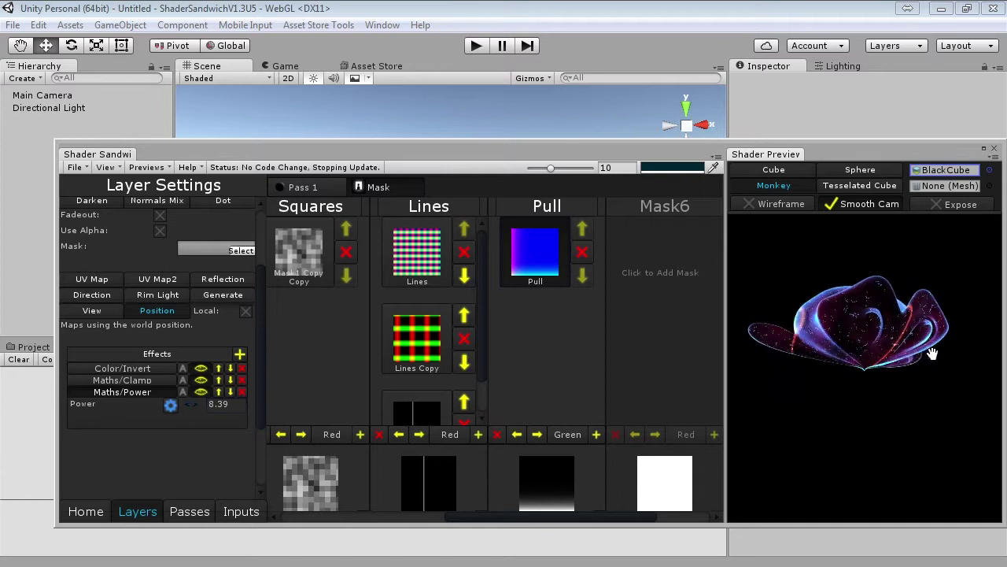
# Add a Maths/Subtract effect to the Pull layer, place it directly before Maths/Clamp, and set its value to 0.61
pyautogui.click(240, 353)
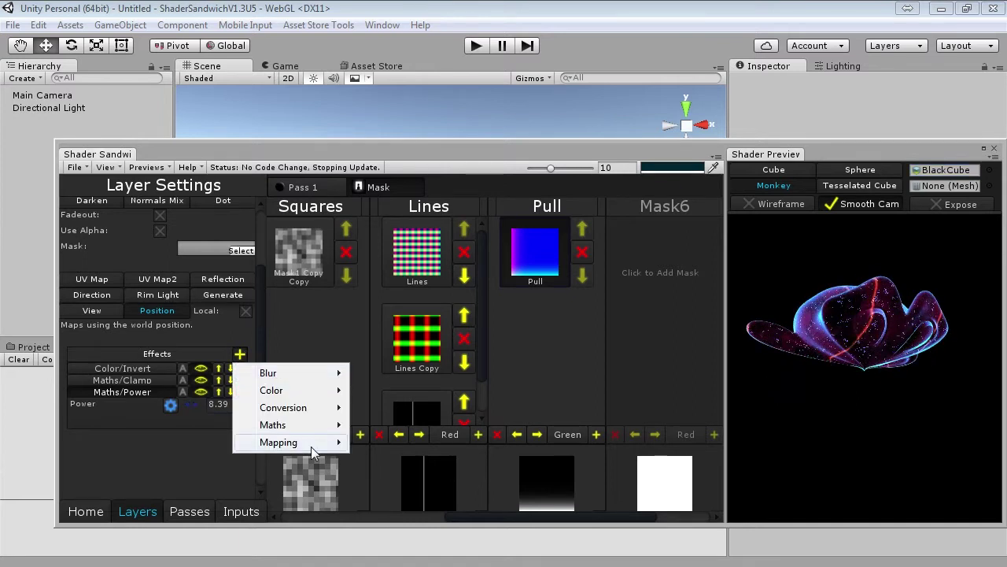
pyautogui.moveTo(275, 425)
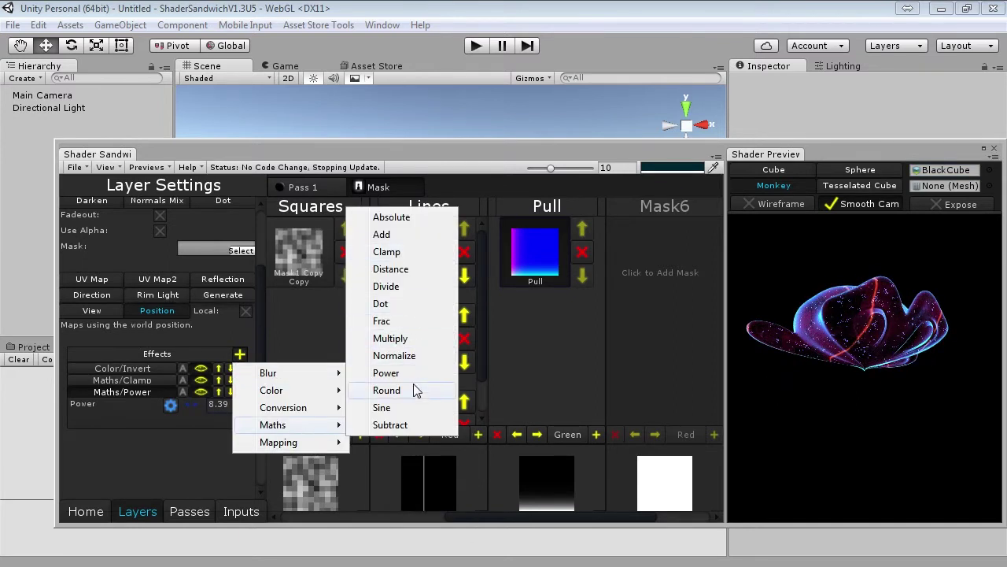
pyautogui.click(413, 425)
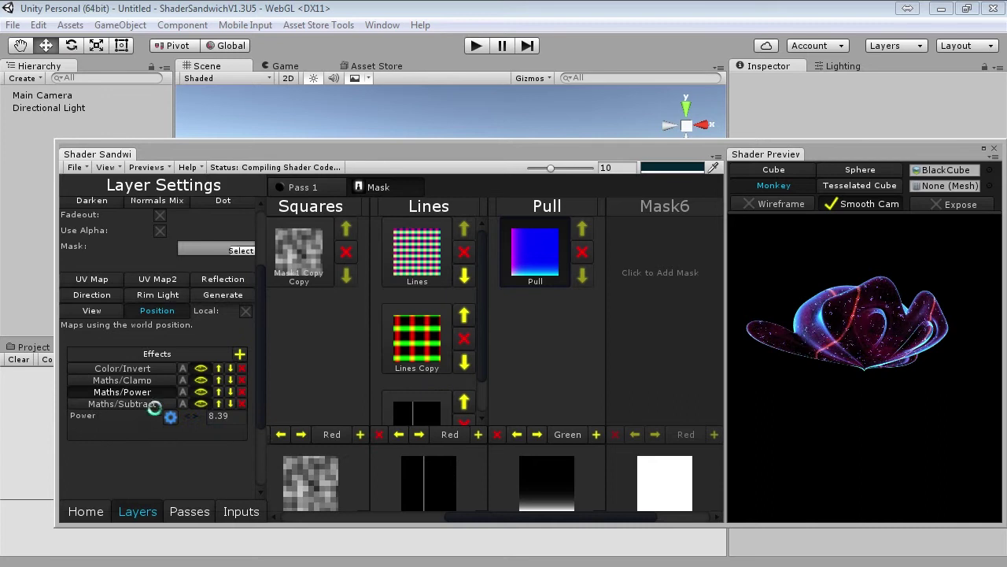
pyautogui.click(226, 391)
pyautogui.click(219, 391)
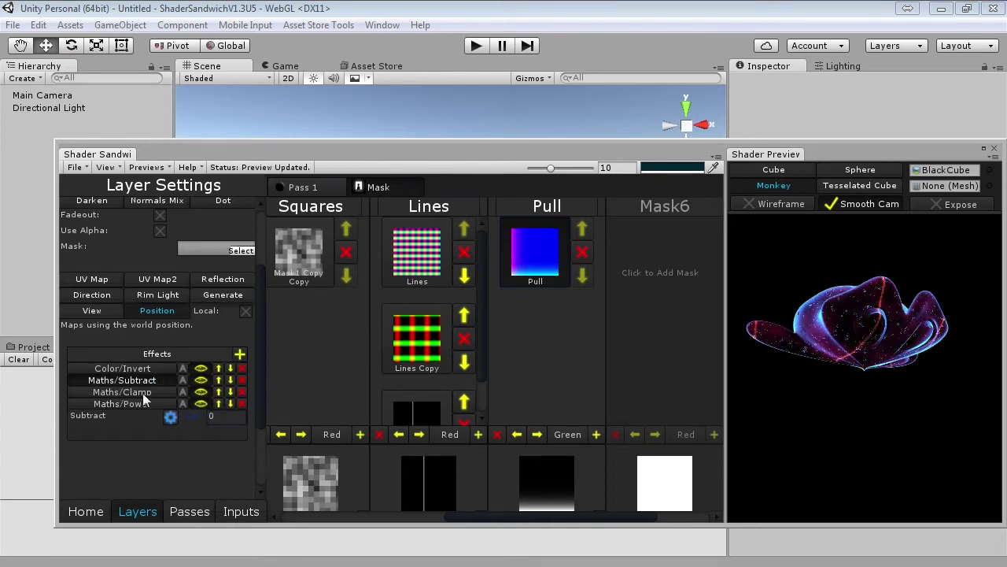
pyautogui.moveTo(199, 420)
pyautogui.mouseDown()
pyautogui.moveTo(224, 429)
pyautogui.moveTo(214, 424)
pyautogui.mouseUp()
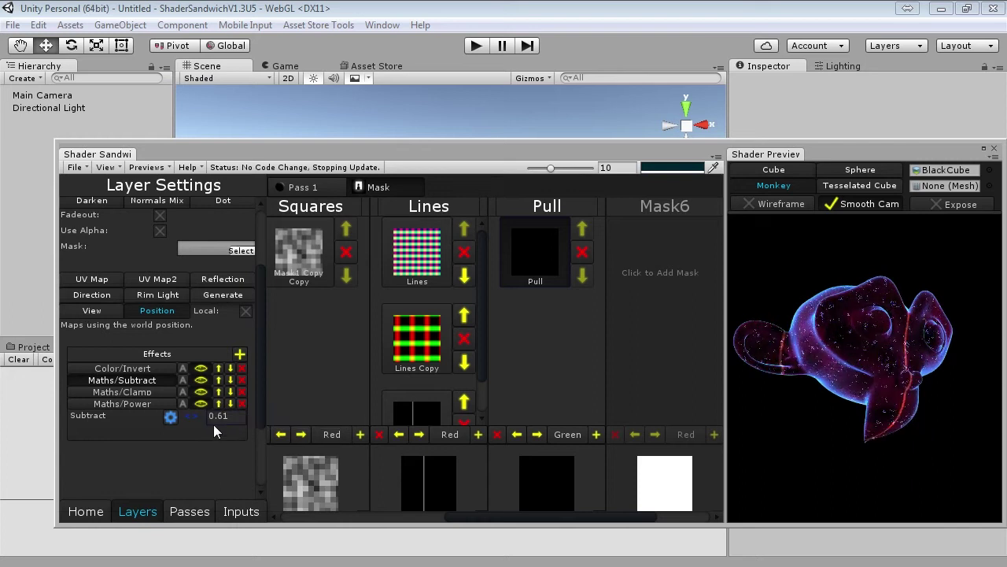
pyautogui.moveTo(779, 454); pyautogui.dragTo(814, 464)
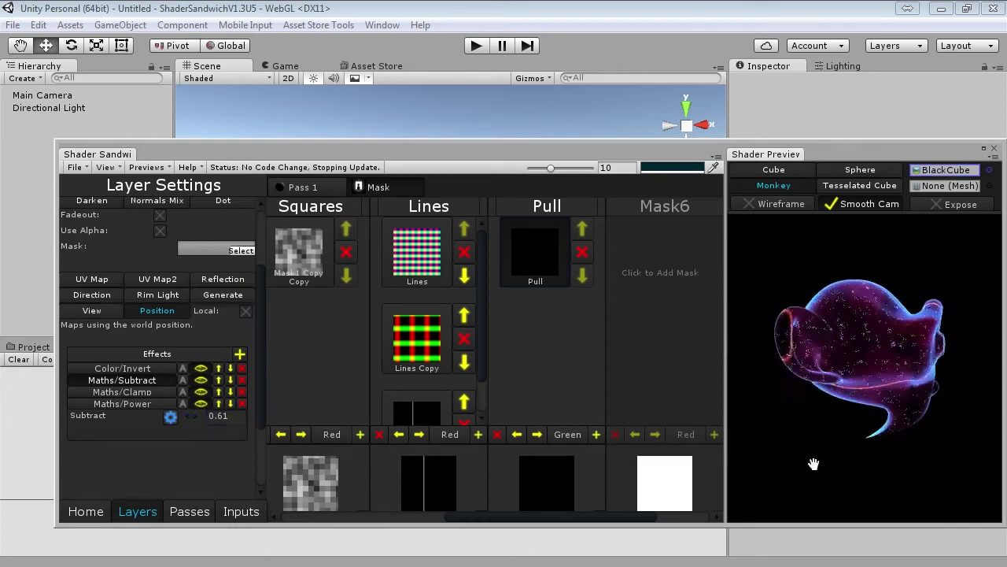
# Change the Vertex layer's colour in Pass 1 to a slightly lighter green
pyautogui.click(303, 186)
pyautogui.click(417, 252)
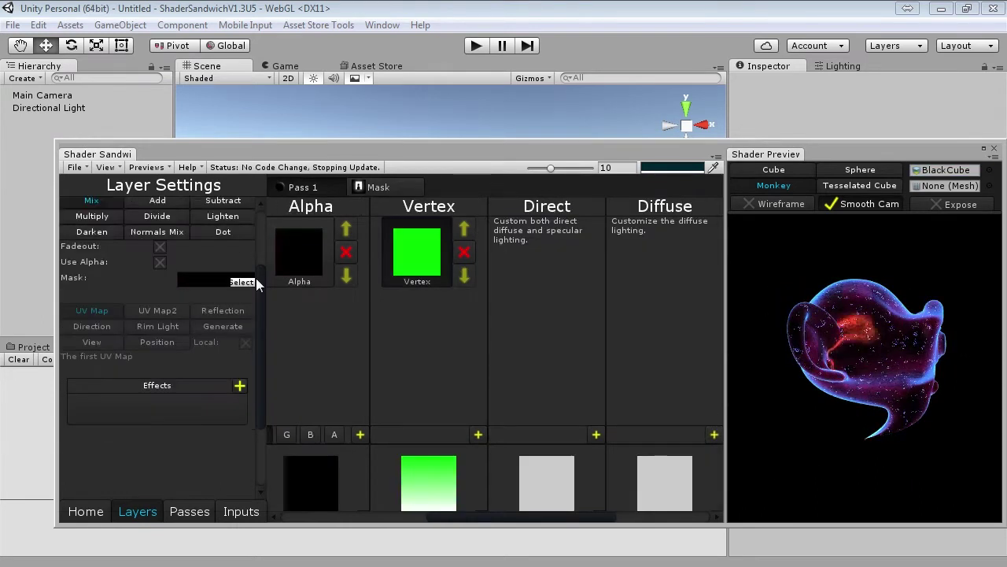
pyautogui.moveTo(260, 288); pyautogui.dragTo(263, 238)
pyautogui.click(224, 245)
pyautogui.moveTo(360, 272); pyautogui.dragTo(349, 220)
pyautogui.click(411, 197)
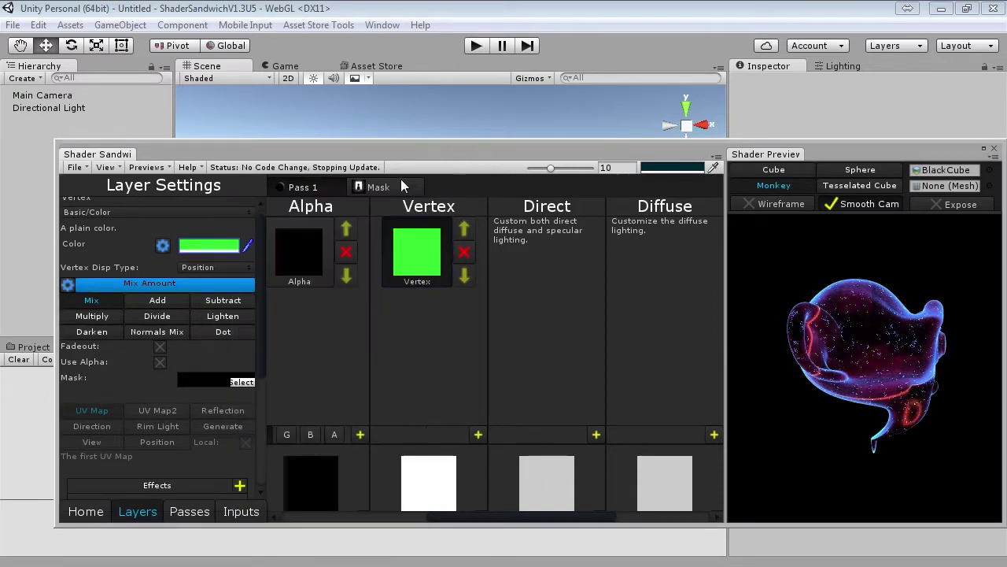
# Set the Pull layer's Subtract value to 0.74 and inspect the monkey's displacement from the front
pyautogui.click(410, 183)
pyautogui.click(540, 244)
pyautogui.scroll(-2, 264, 333)
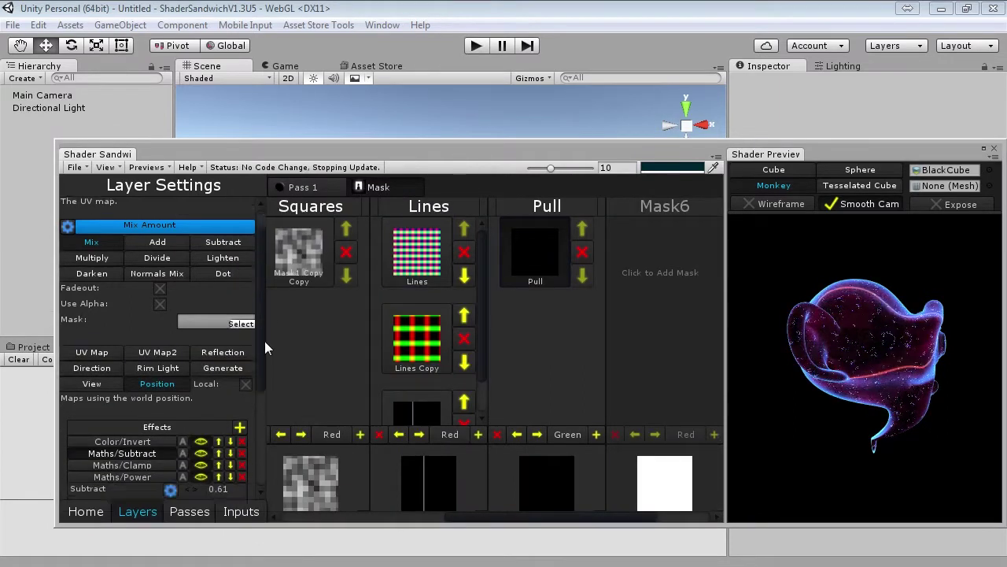
pyautogui.scroll(-3, 264, 333)
pyautogui.moveTo(199, 419); pyautogui.dragTo(202, 426)
pyautogui.moveTo(875, 431); pyautogui.dragTo(818, 444)
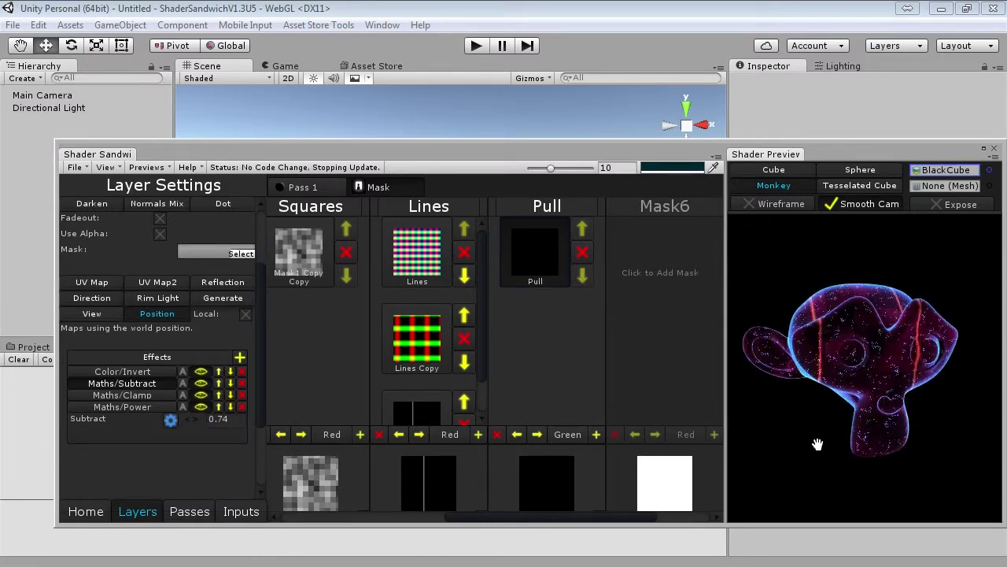
# Add a new mask after Pull and name it Flicker
pyautogui.moveTo(460, 518); pyautogui.dragTo(546, 525)
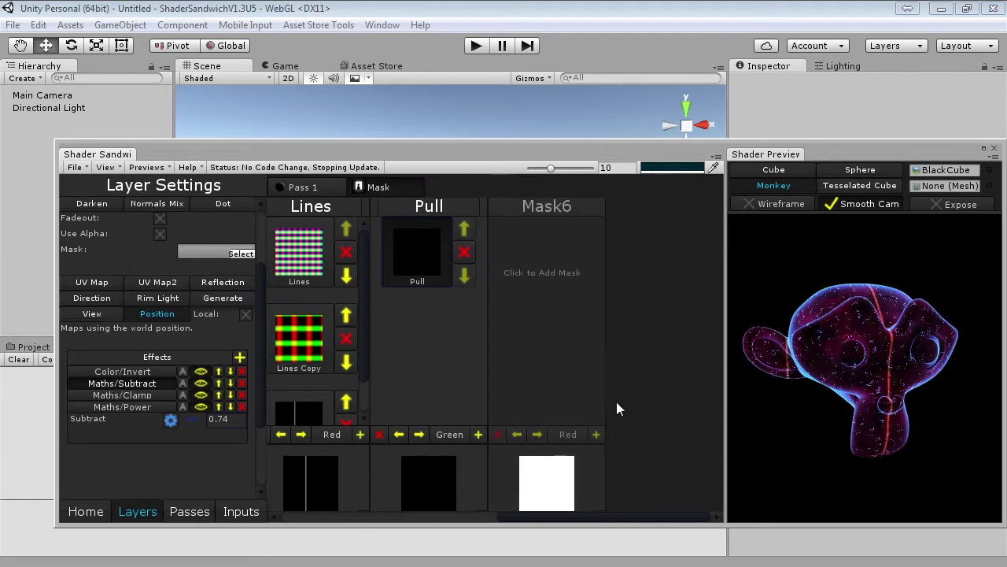
pyautogui.click(587, 205)
pyautogui.write('Flicker')
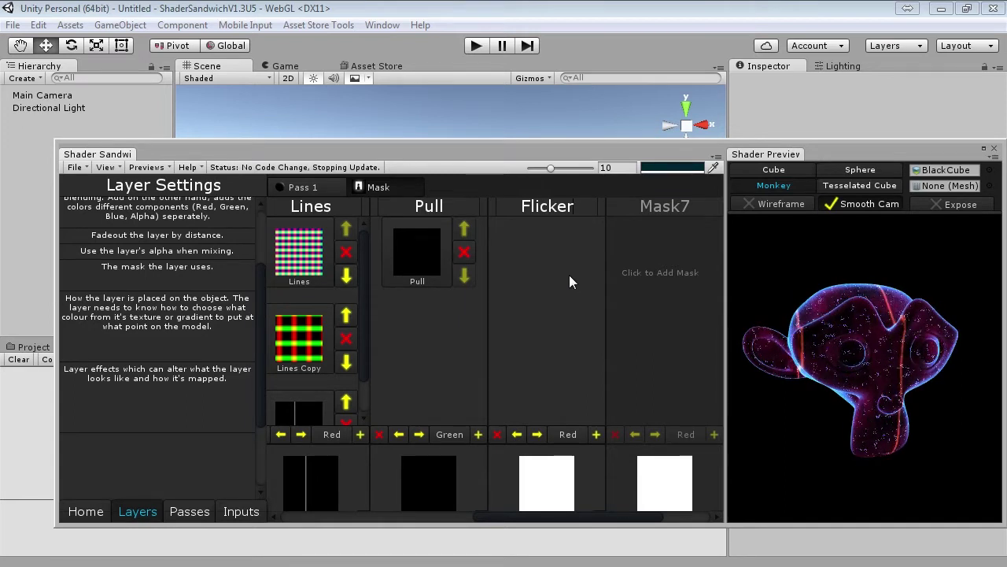
# Add another mask named FlickerNoise, keeping the preceding mask's name as Flicker
pyautogui.moveTo(581, 517); pyautogui.dragTo(611, 526)
pyautogui.click(633, 271)
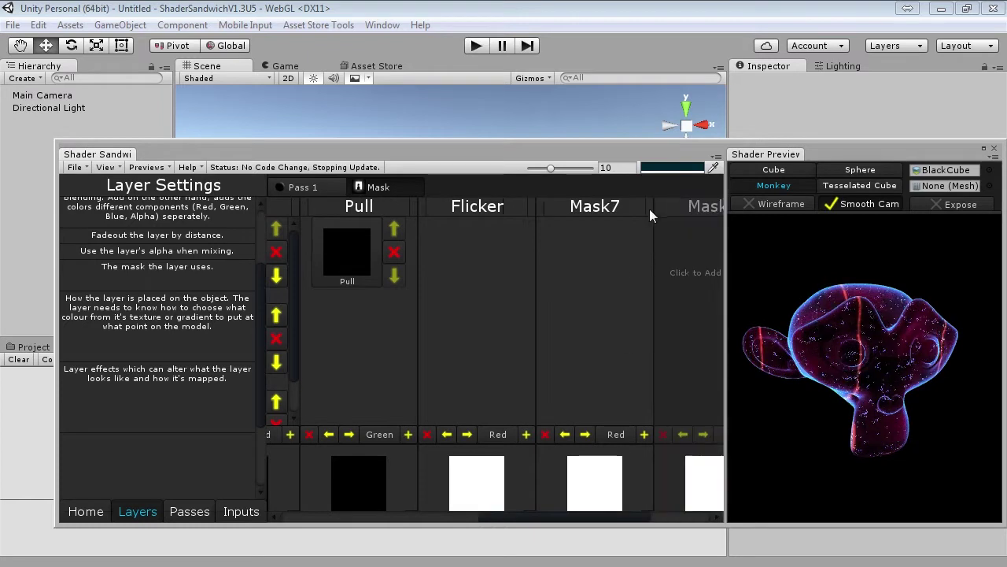
pyautogui.write('F')
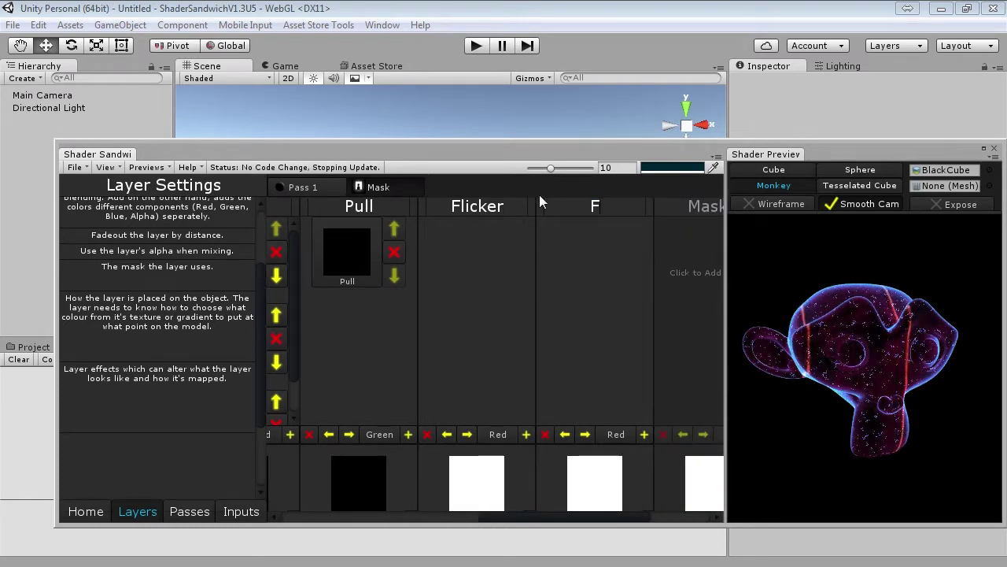
pyautogui.write('lickerNoise')
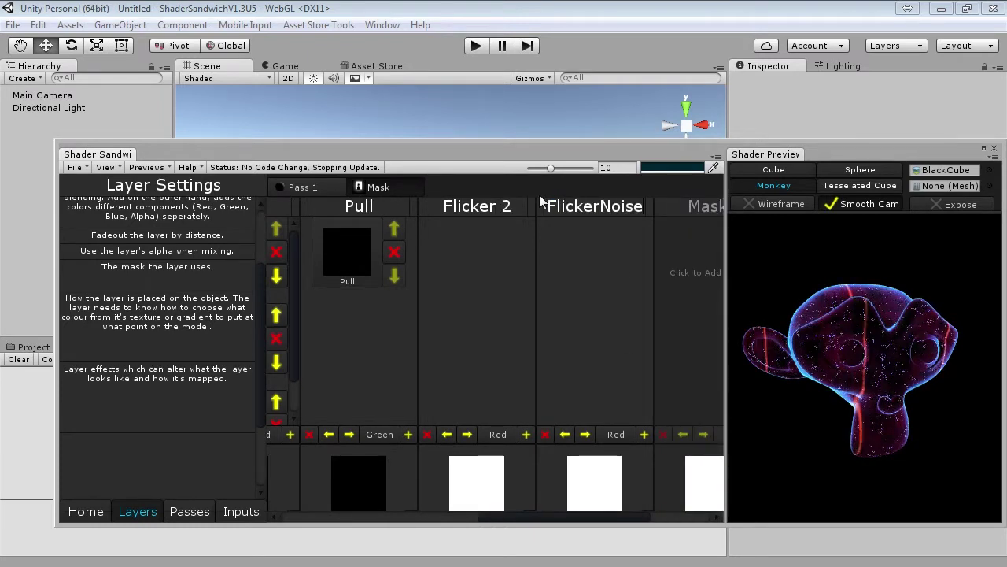
pyautogui.click(524, 208)
pyautogui.press('BackSpace')
pyautogui.press('BackSpace')
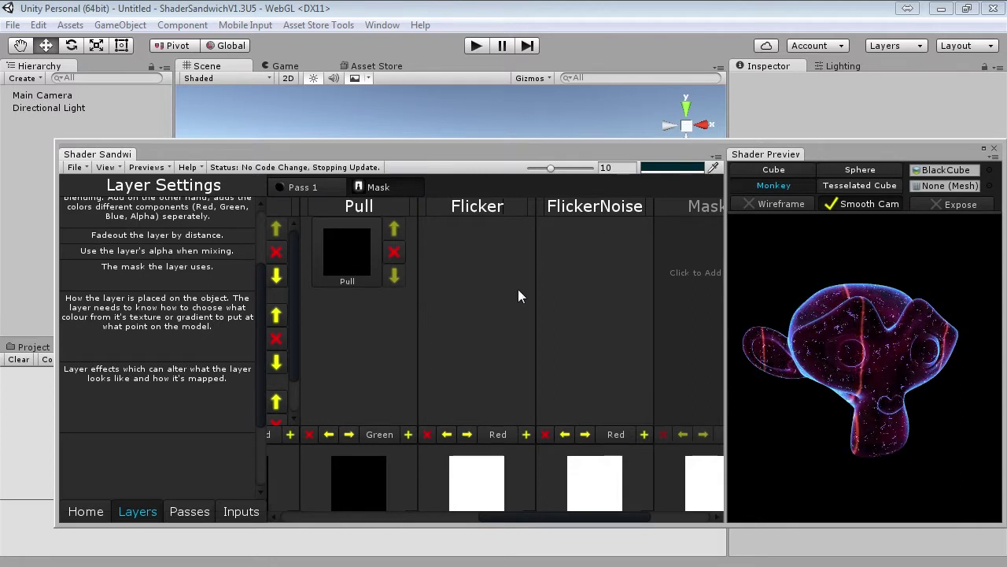
# Copy the first layer of the Lines mask, paste it into the Flicker mask, and select the pasted layer
pyautogui.moveTo(534, 517); pyautogui.dragTo(500, 524)
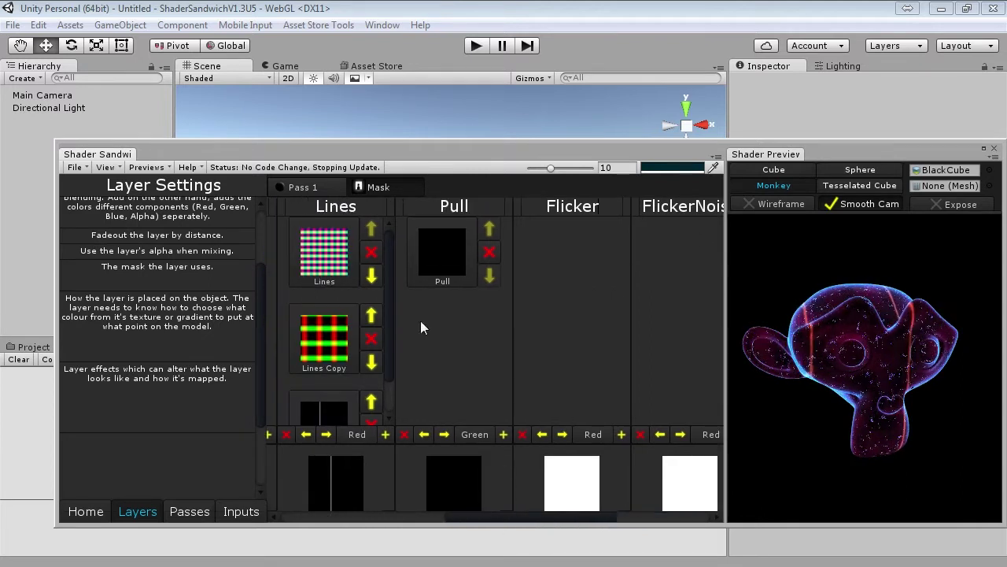
pyautogui.rightClick(317, 230)
pyautogui.click(351, 239)
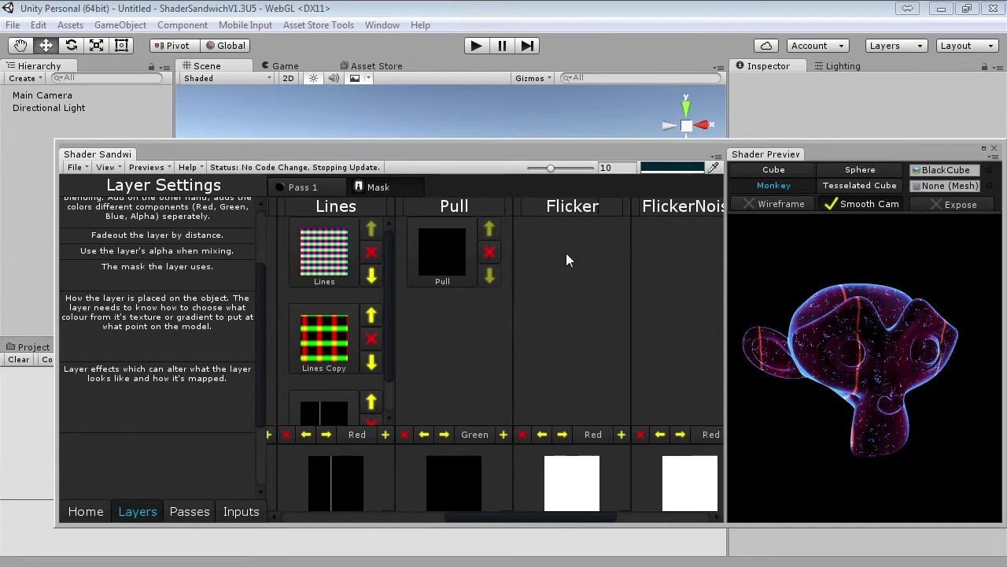
pyautogui.rightClick(566, 253)
pyautogui.click(598, 291)
pyautogui.click(565, 256)
pyautogui.moveTo(498, 525); pyautogui.dragTo(522, 448)
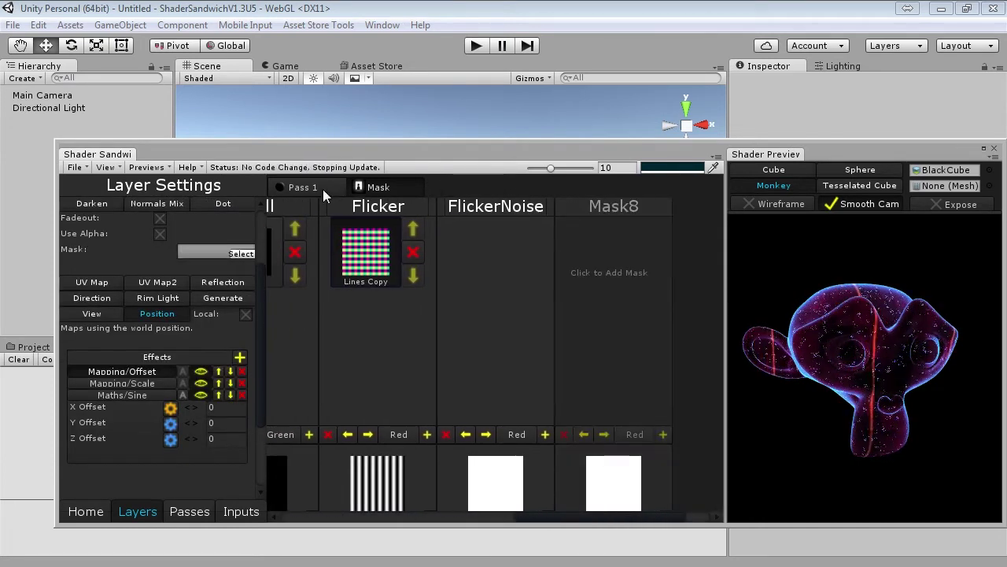
# Add a second Vertex layer in Pass 1 with Normal displacement type and Add blending at full amount
pyautogui.click(321, 189)
pyautogui.moveTo(483, 519); pyautogui.dragTo(441, 470)
pyautogui.click(574, 435)
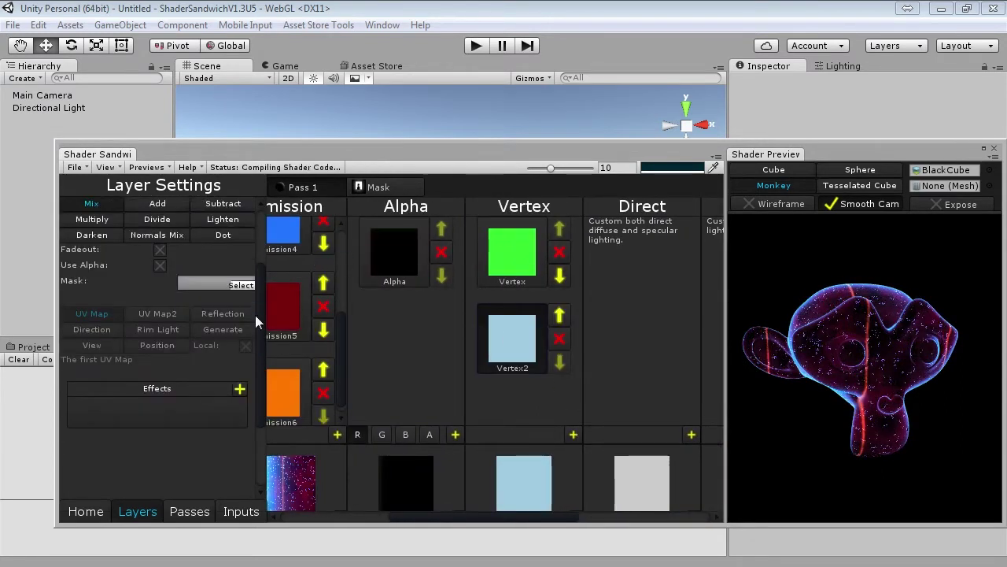
pyautogui.click(222, 272)
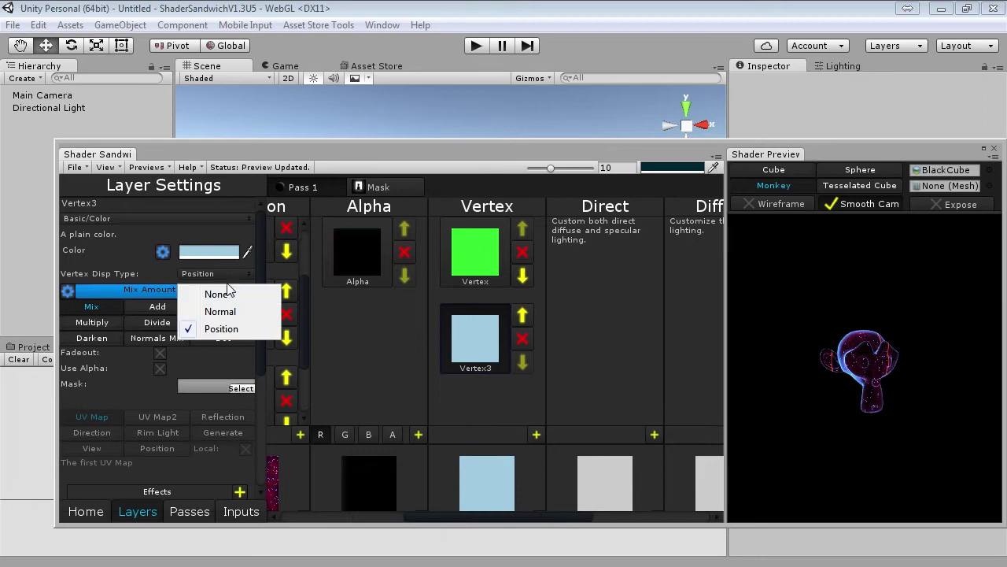
pyautogui.click(220, 312)
pyautogui.click(164, 307)
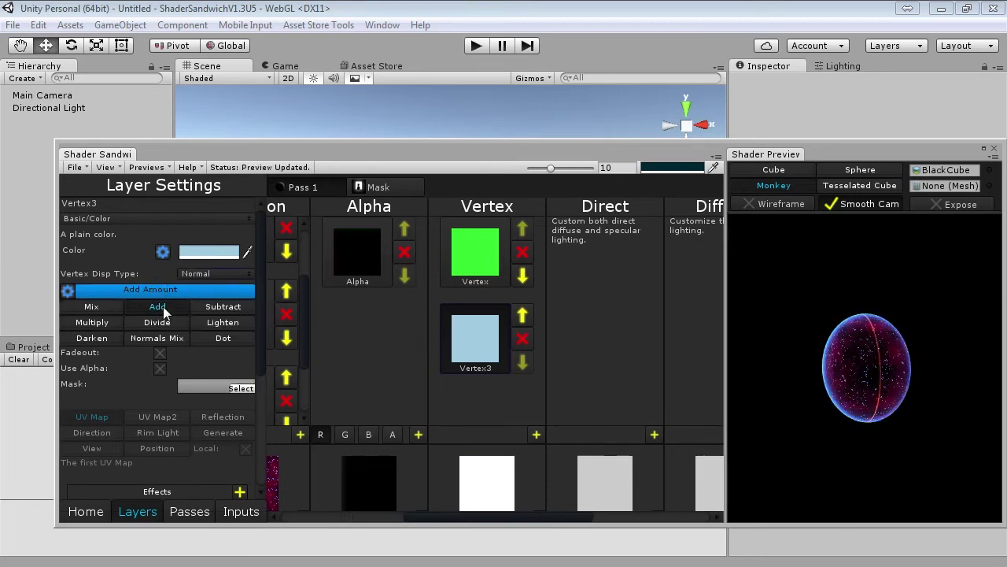
pyautogui.moveTo(184, 294); pyautogui.dragTo(84, 295)
pyautogui.moveTo(144, 302); pyautogui.dragTo(254, 295)
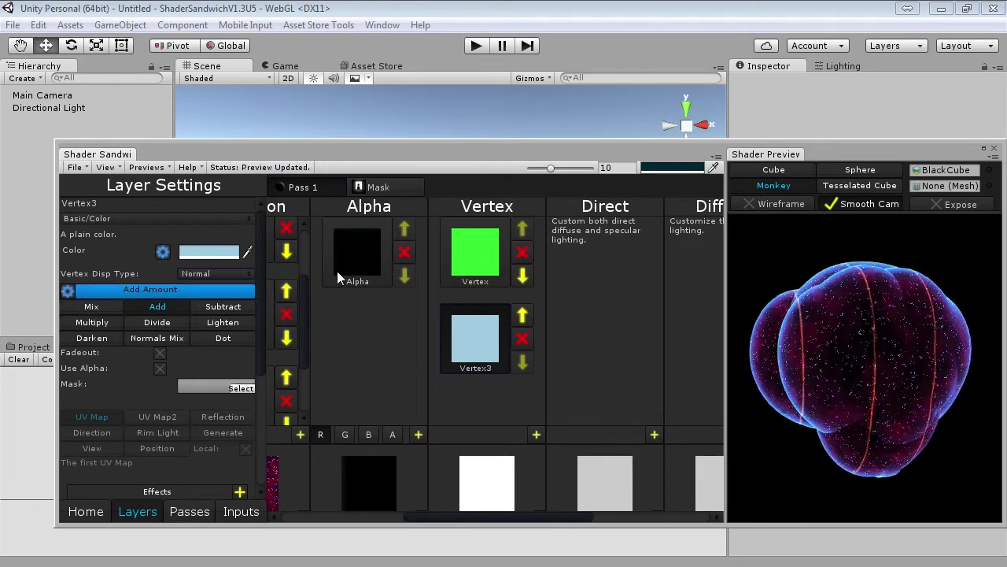
# Assign the Flicker mask to the new Vertex layer
pyautogui.click(241, 388)
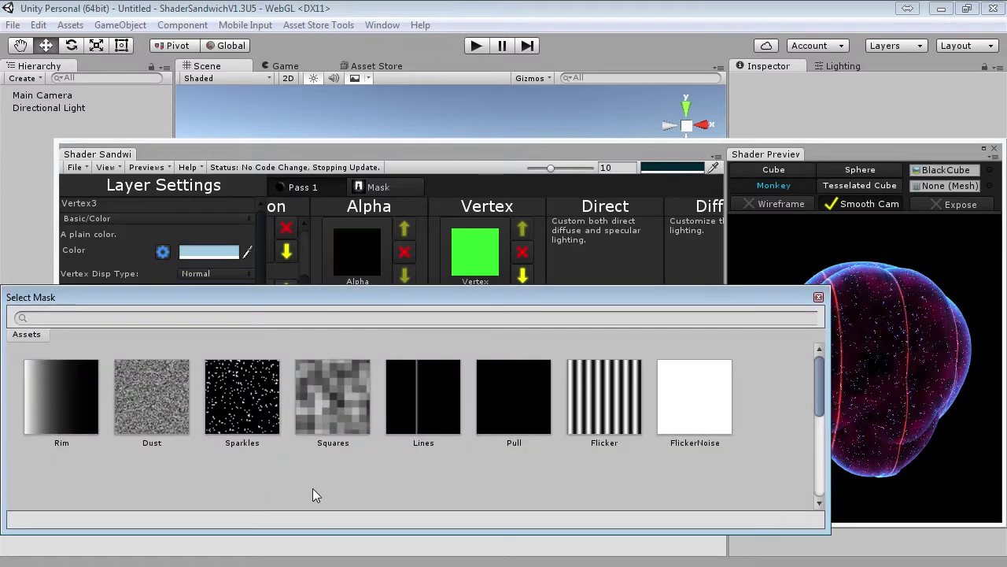
pyautogui.click(632, 393)
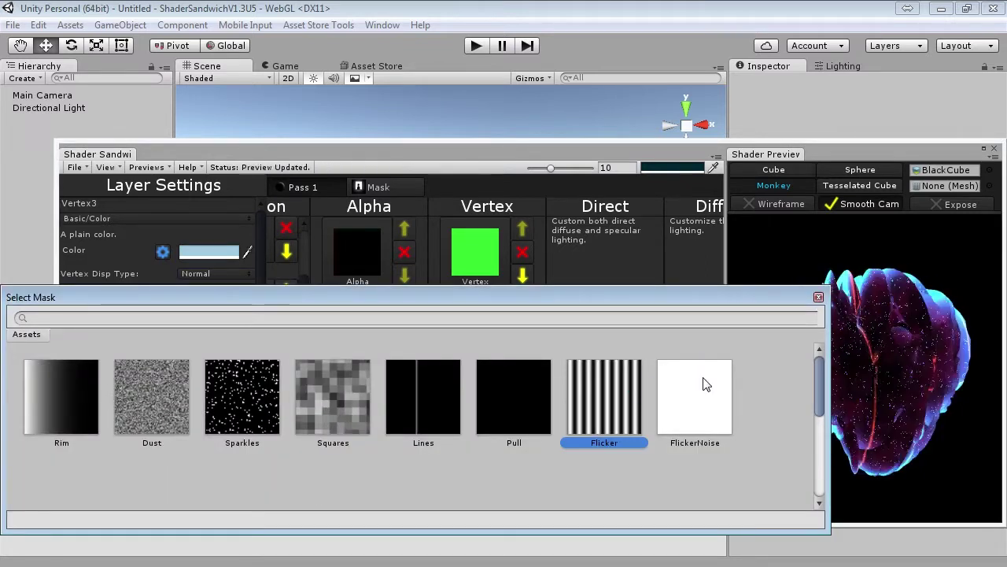
pyautogui.doubleClick(610, 398)
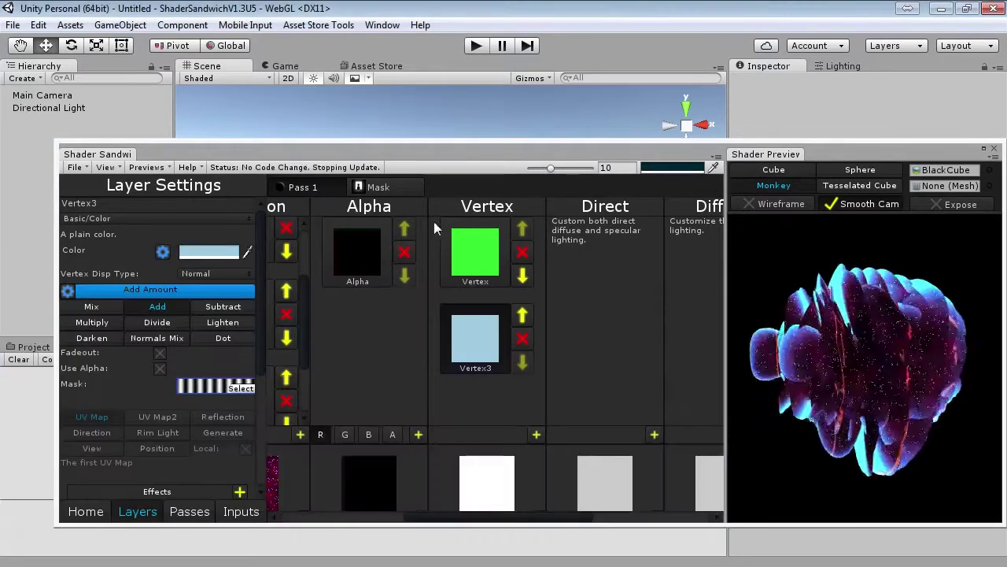
# Add a Maths/Round effect to the Lines Copy layer in the Flicker mask
pyautogui.click(378, 186)
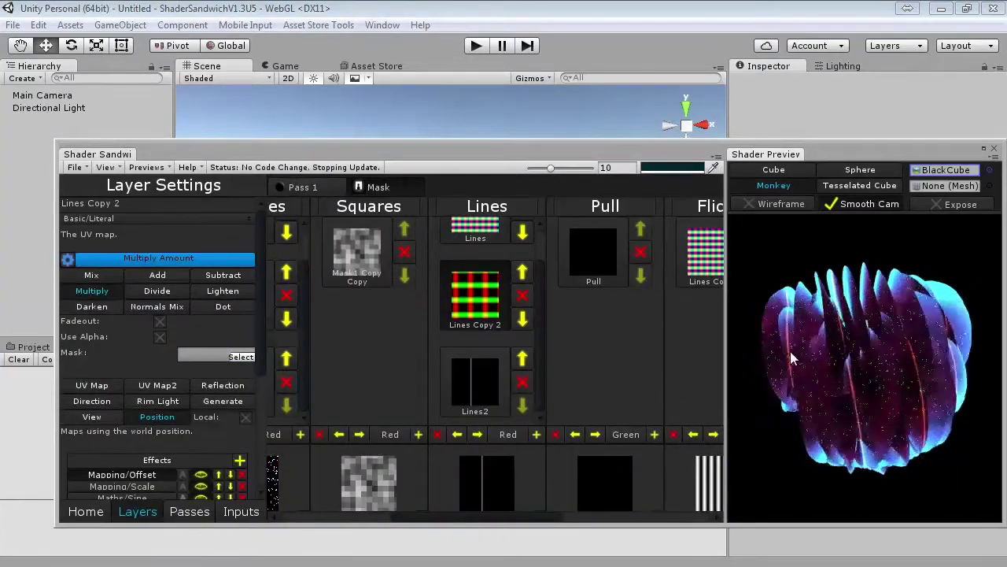
pyautogui.moveTo(472, 519); pyautogui.dragTo(524, 519)
pyautogui.click(551, 274)
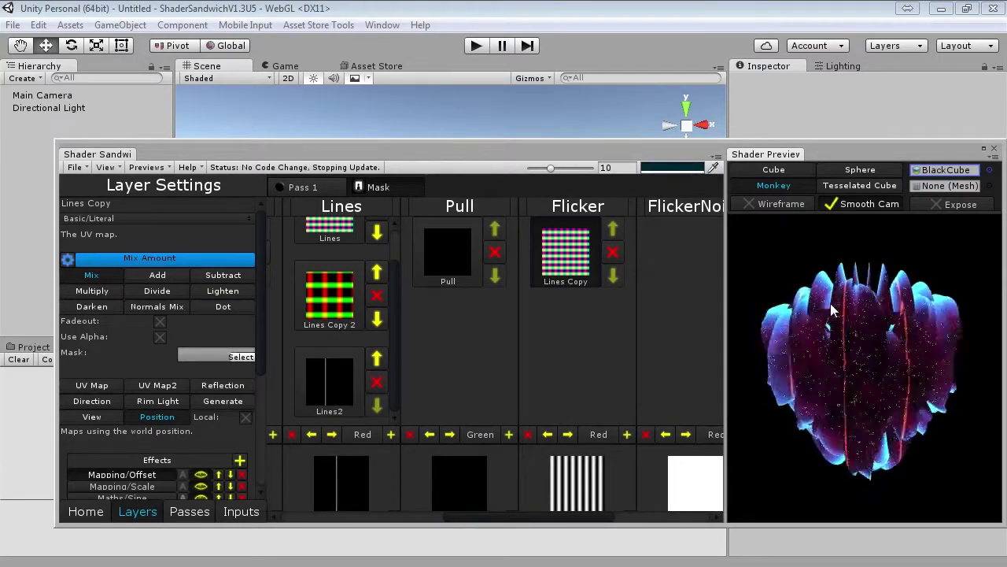
pyautogui.scroll(-5, 197, 378)
pyautogui.click(240, 306)
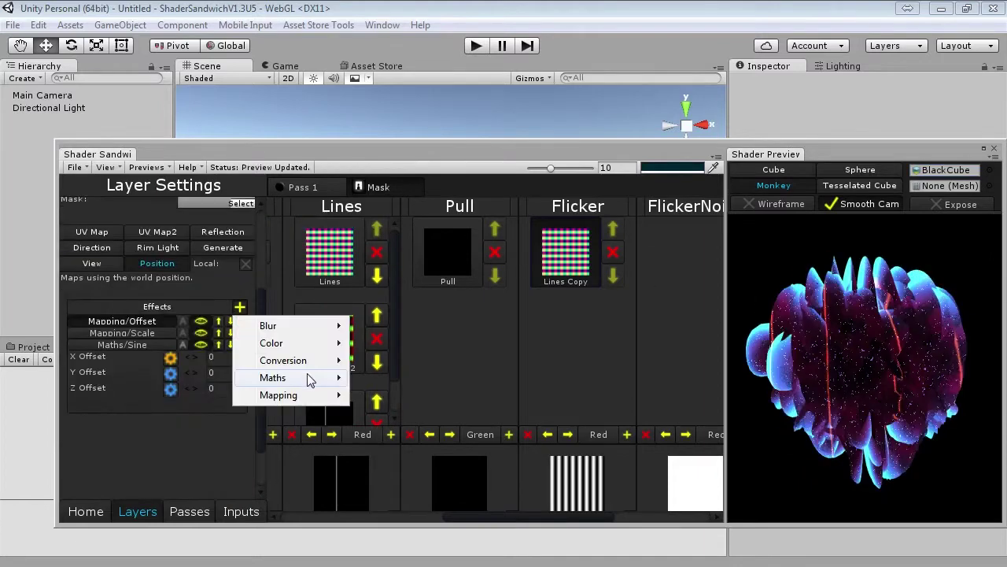
pyautogui.moveTo(272, 377)
pyautogui.click(403, 556)
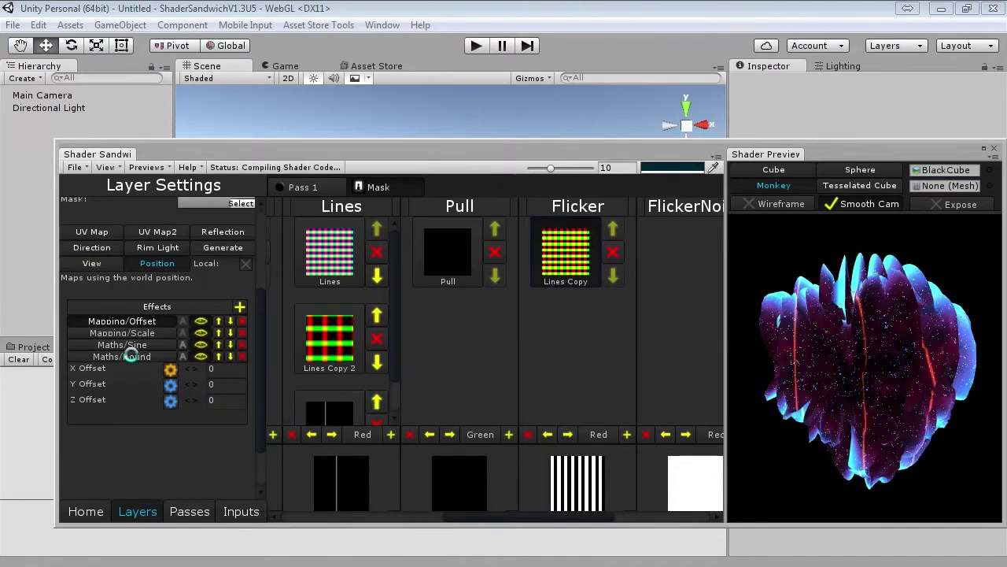
# Move the Mapping/Scale effect above Mapping/Offset in the Lines Copy layer's effects
pyautogui.click(128, 356)
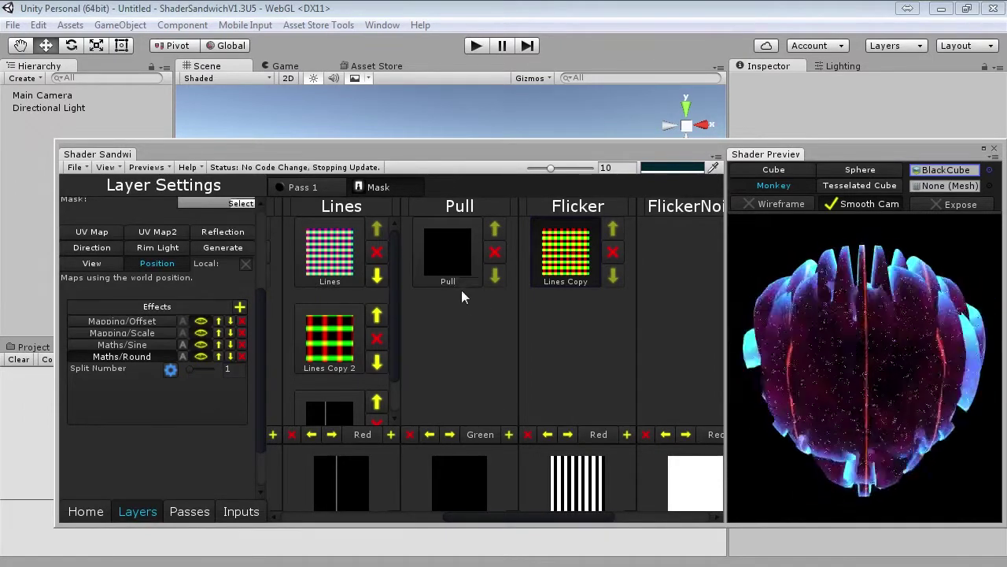
pyautogui.click(121, 333)
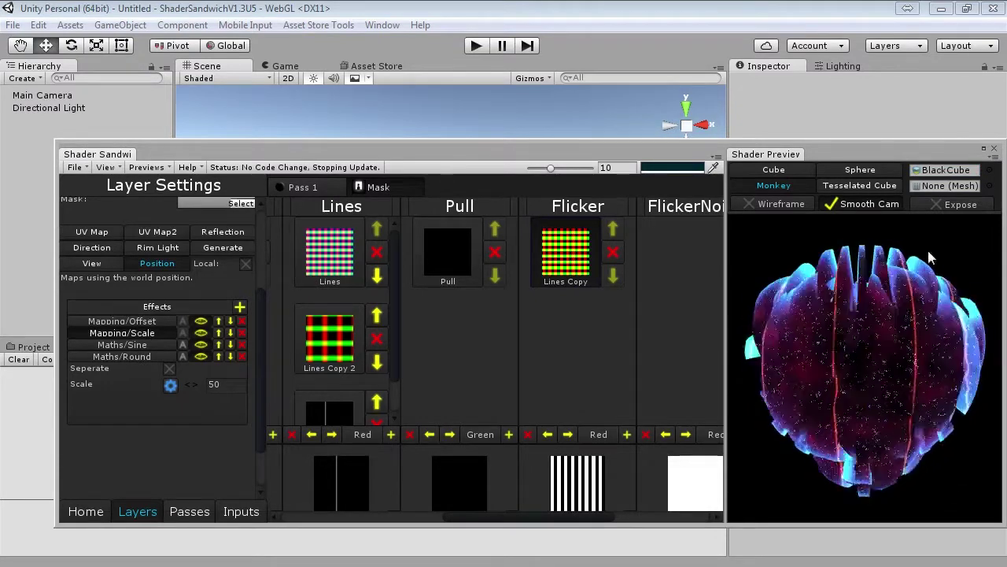
pyautogui.click(219, 333)
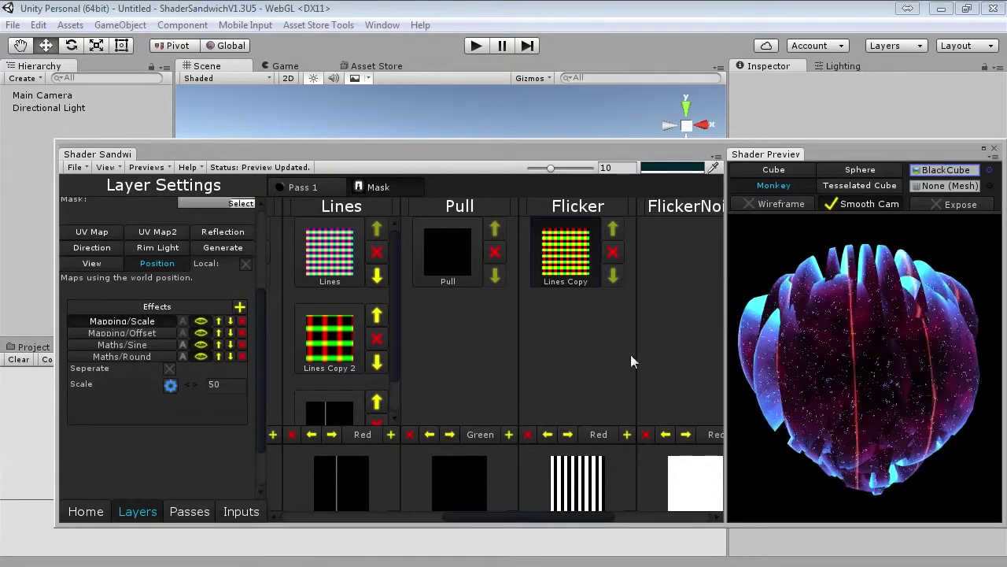
# Try scale values of 0.5 and 0.4 on the Lines Copy layer's Mapping/Scale effect
pyautogui.moveTo(191, 384); pyautogui.dragTo(963, 409)
pyautogui.moveTo(241, 385); pyautogui.dragTo(137, 367)
pyautogui.write('0.5')
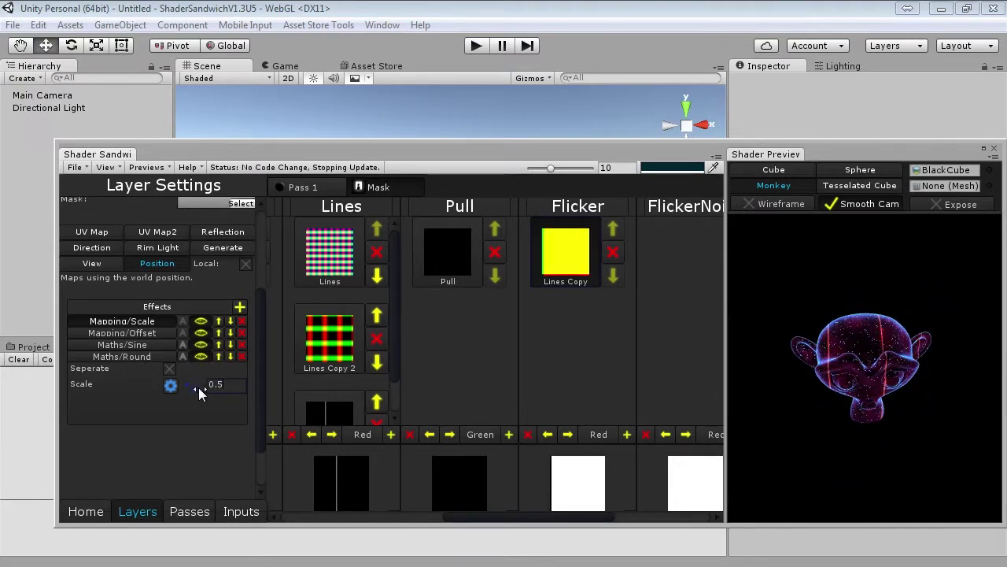
pyautogui.press('BackSpace')
pyautogui.write('4')
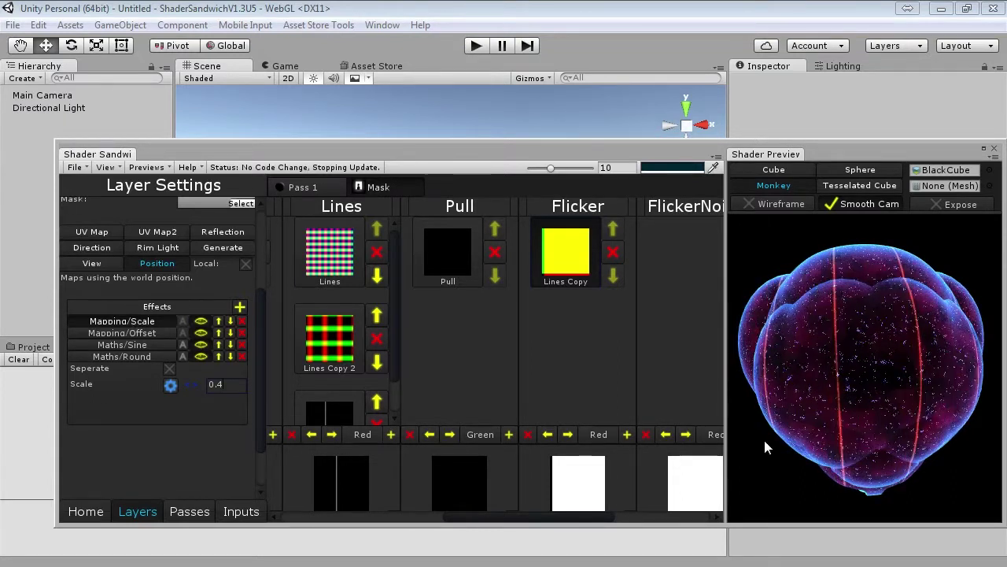
# Add a Maths/Power effect to the Lines Copy layer, move it above Maths/Round, and set its power to 100
pyautogui.click(240, 306)
pyautogui.moveTo(298, 384)
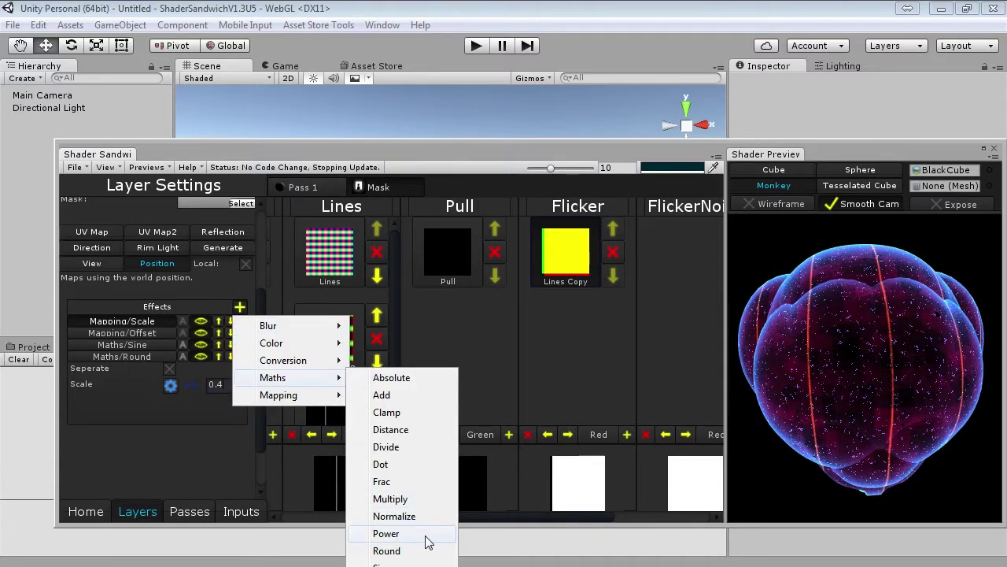
pyautogui.click(385, 533)
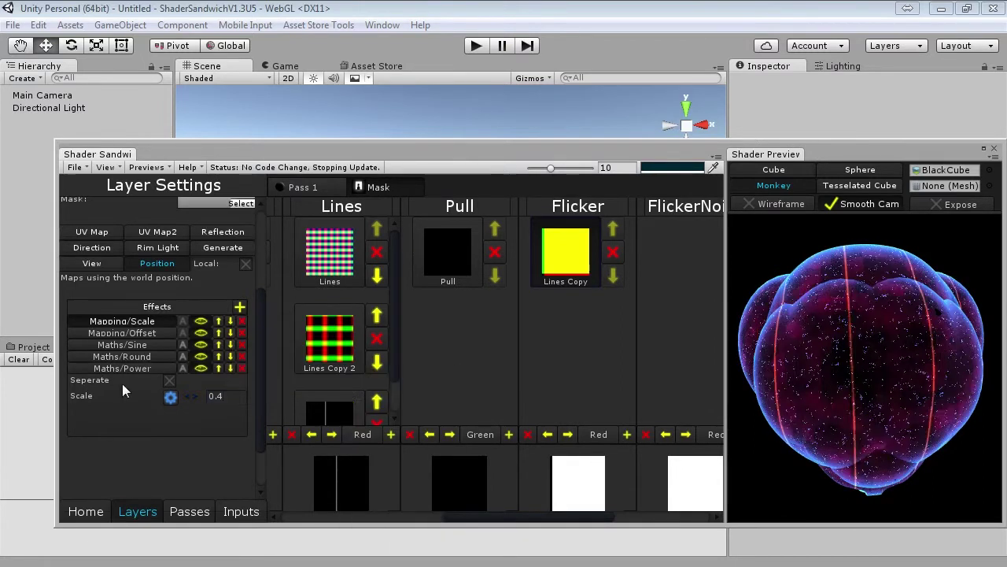
pyautogui.click(219, 368)
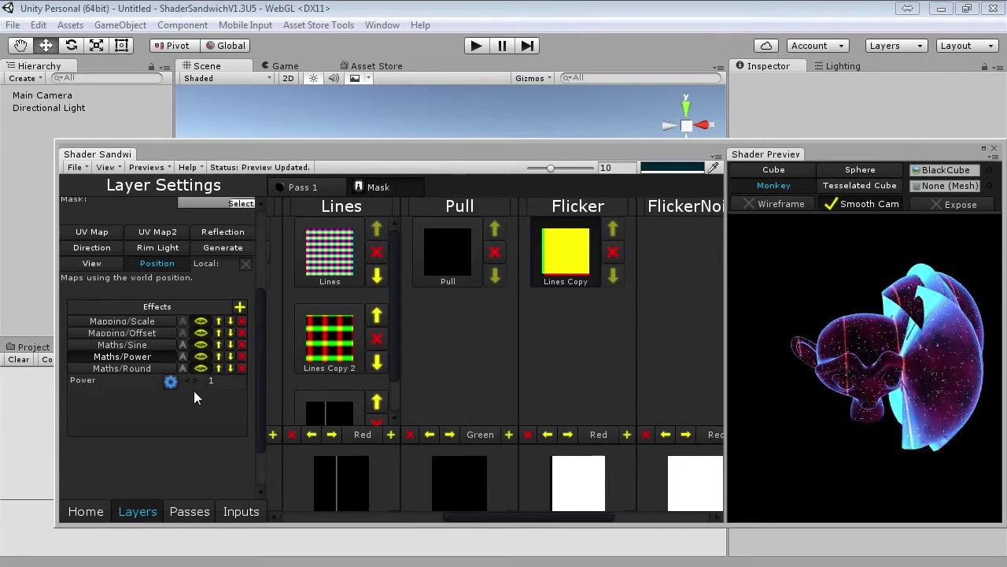
pyautogui.click(196, 384)
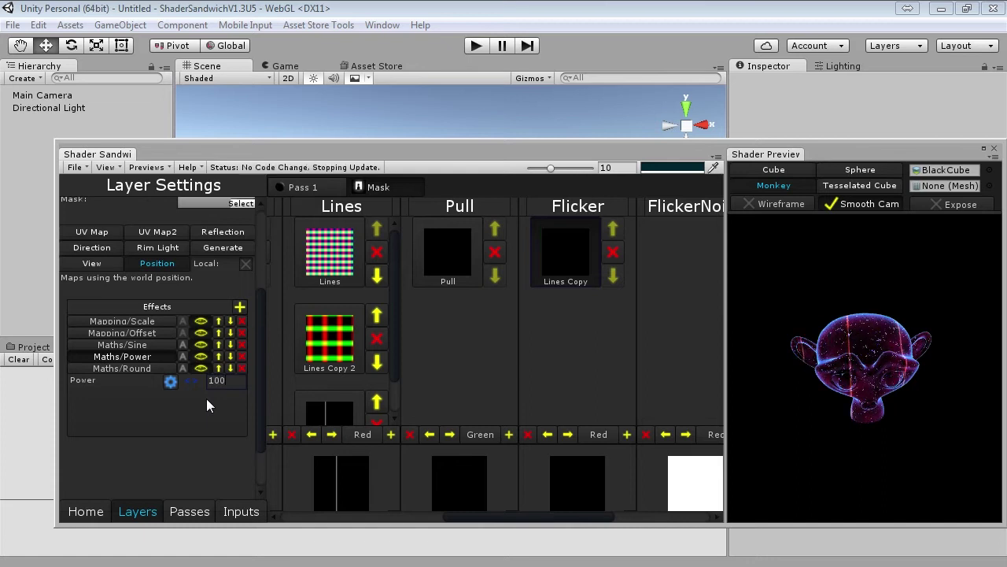
# Set the Mapping/Scale effect's scale to 0.2 and check the displacement from another angle in the preview
pyautogui.click(149, 321)
pyautogui.moveTo(227, 400); pyautogui.dragTo(218, 400)
pyautogui.write('2')
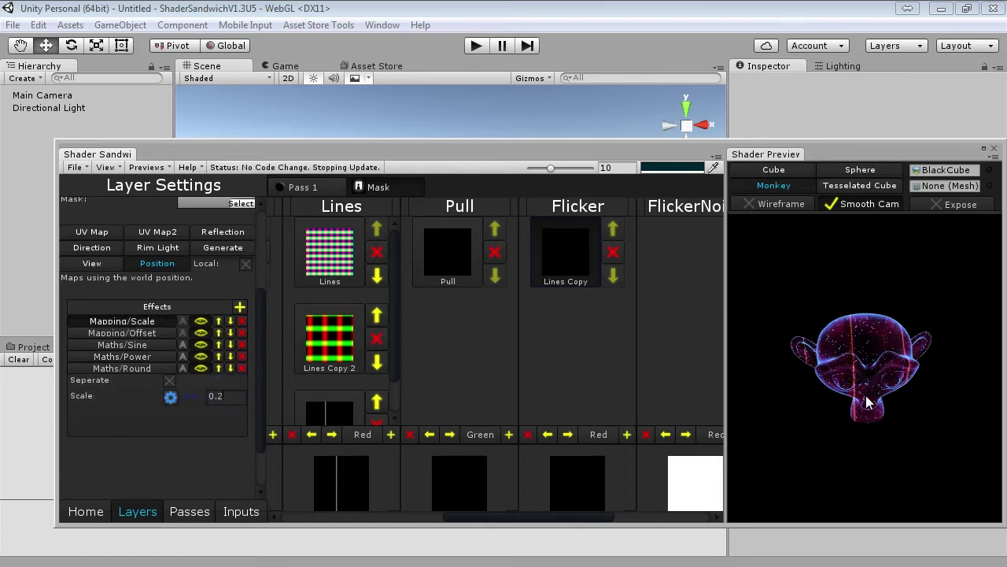
pyautogui.moveTo(868, 402); pyautogui.dragTo(861, 383)
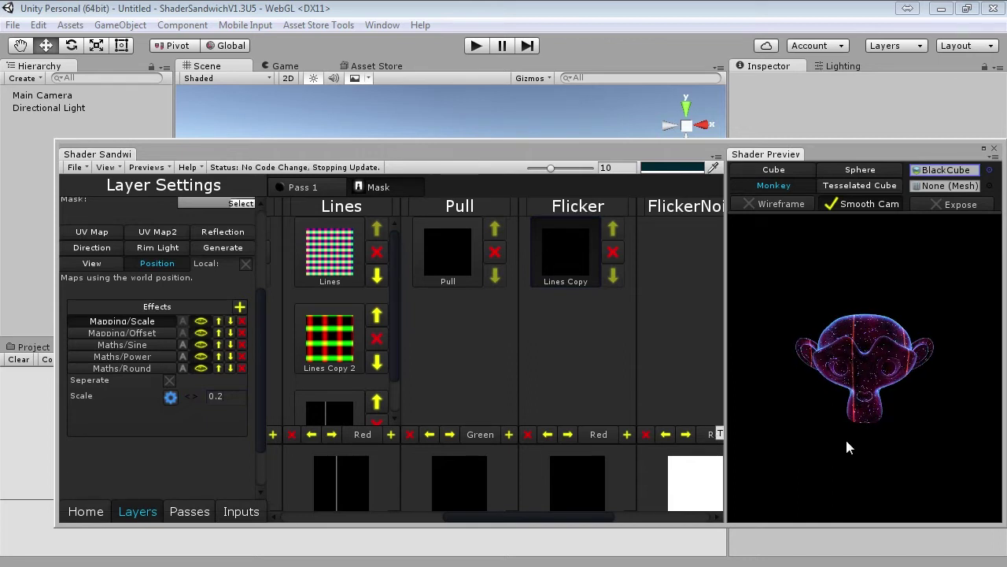
pyautogui.moveTo(190, 396)
pyautogui.mouseDown()
pyautogui.moveTo(242, 411)
pyautogui.moveTo(218, 398)
pyautogui.moveTo(259, 402)
pyautogui.moveTo(189, 394)
pyautogui.mouseUp()
# Try a Maths/Power value of about 32 and a Mapping/Scale value of 0.5 on the Lines Copy layer
pyautogui.click(122, 356)
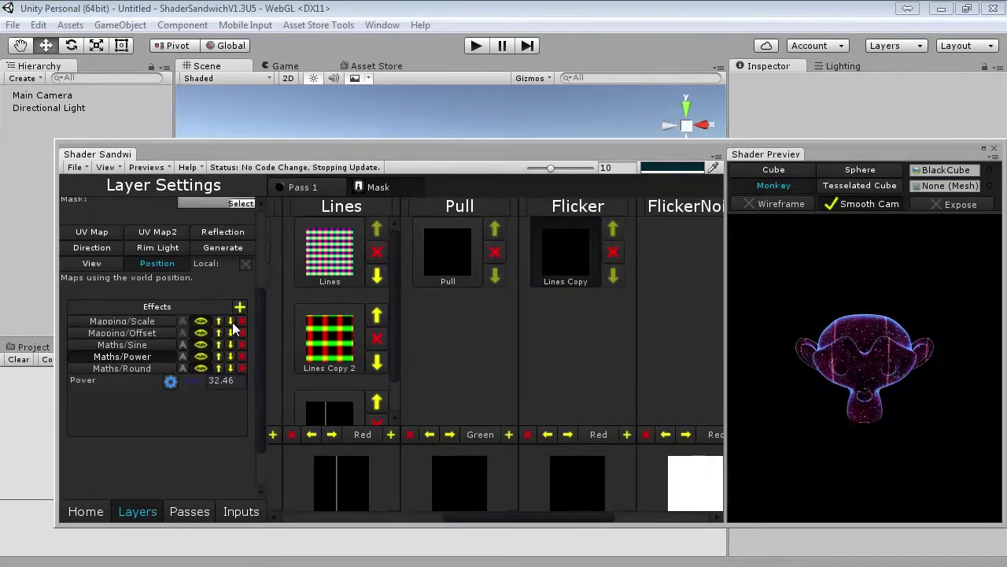
pyautogui.click(122, 321)
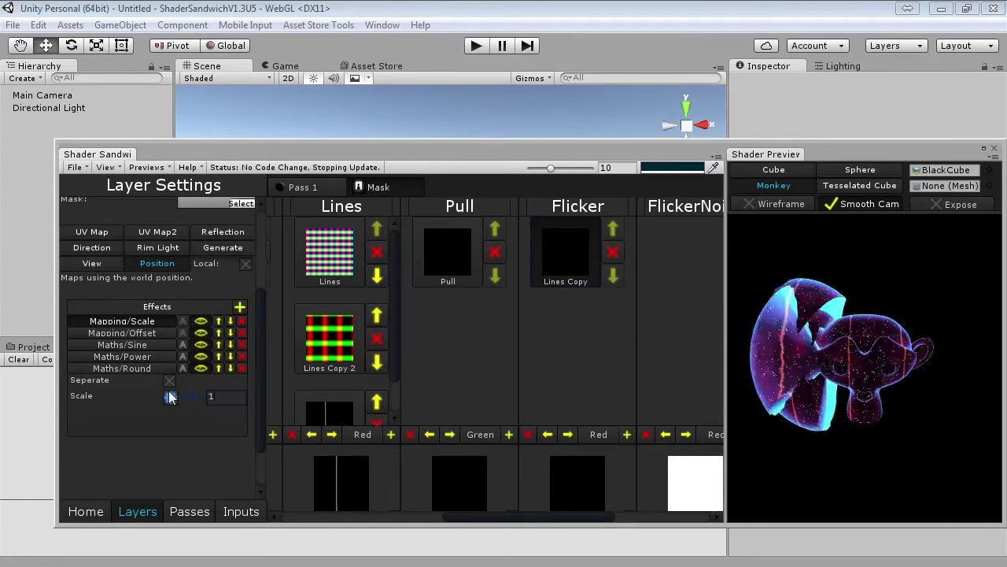
pyautogui.click(220, 398)
pyautogui.write('0.5')
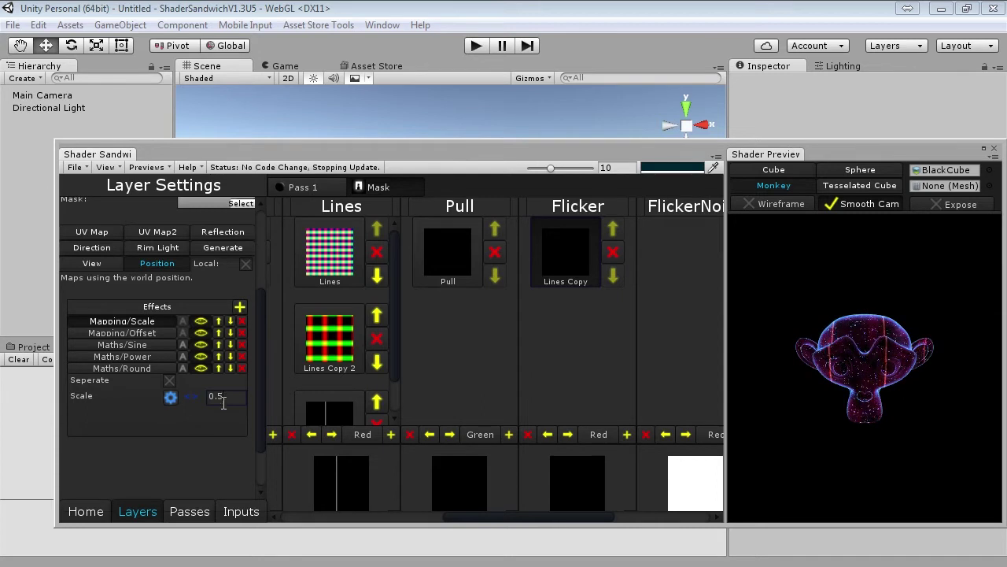
# Link the X Offset of the Lines Copy layer's Mapping/Offset effect to a new shader input
pyautogui.click(148, 334)
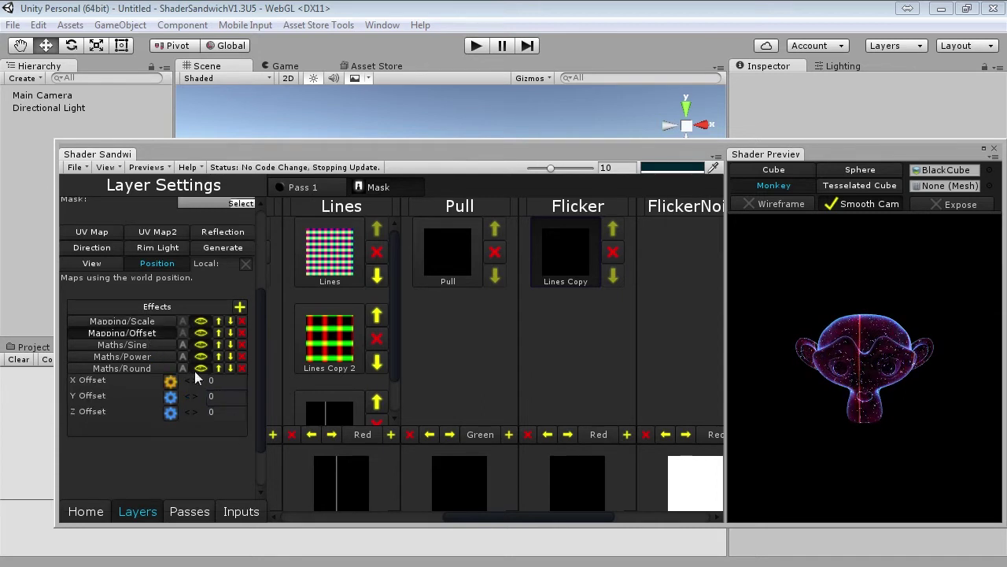
pyautogui.click(148, 322)
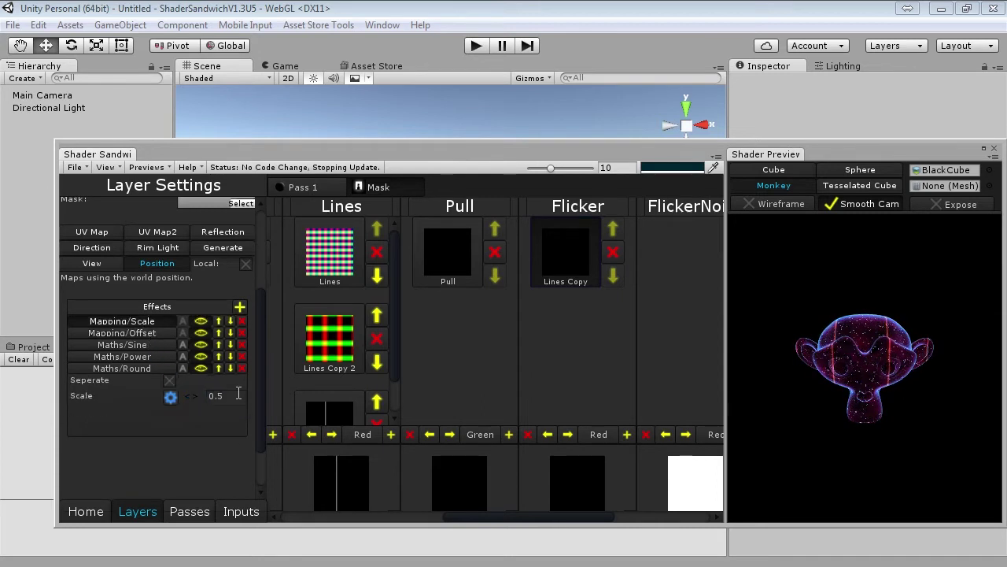
pyautogui.click(149, 357)
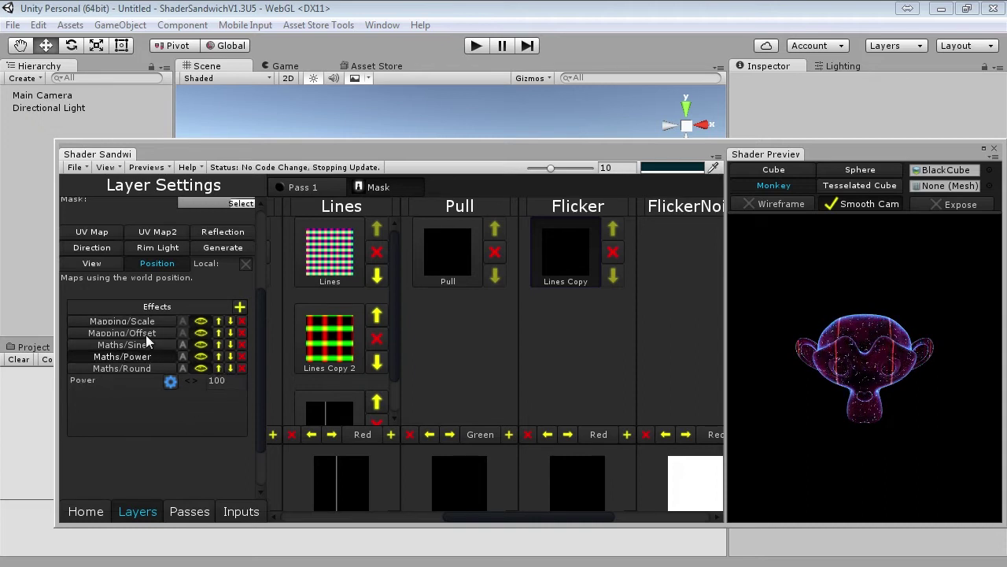
pyautogui.click(152, 333)
pyautogui.click(170, 384)
pyautogui.click(225, 363)
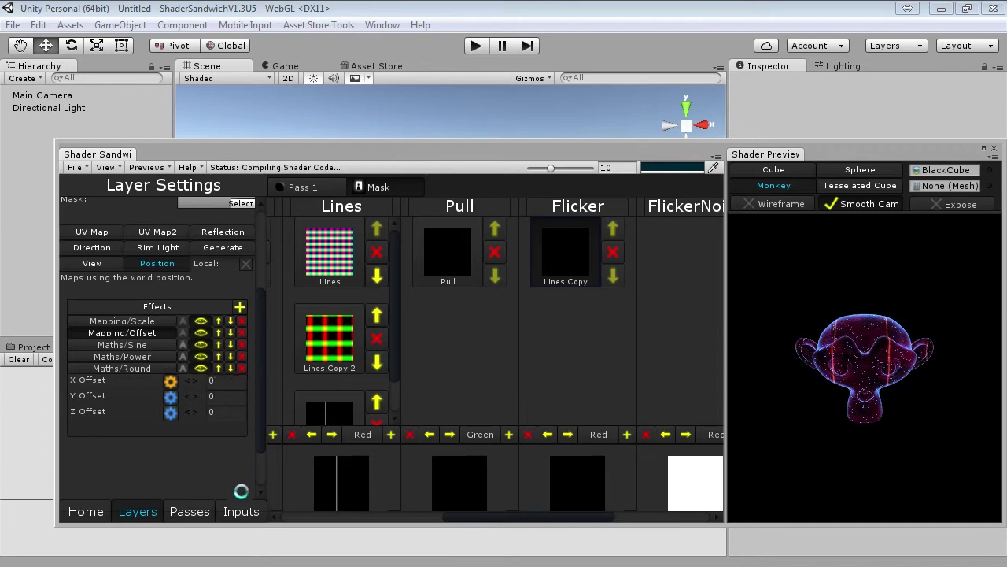
# Set the new input's replacement to Time/Basic/Fast, name it GlitchSpeed, and return to the layers
pyautogui.click(242, 511)
pyautogui.click(417, 332)
pyautogui.moveTo(434, 387)
pyautogui.moveTo(520, 388)
pyautogui.click(658, 401)
pyautogui.click(332, 333)
pyautogui.write('GlitchSpeed')
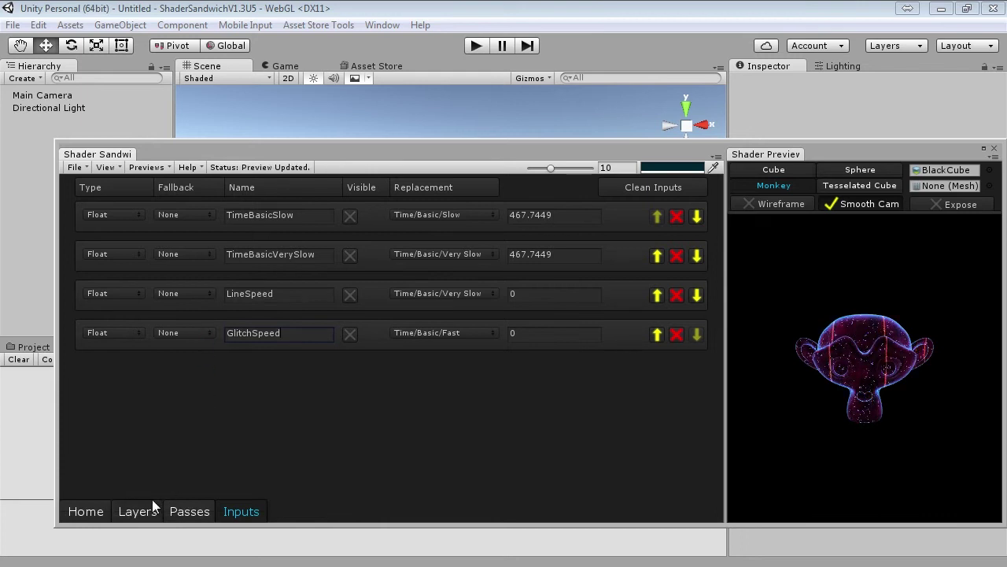
pyautogui.click(152, 500)
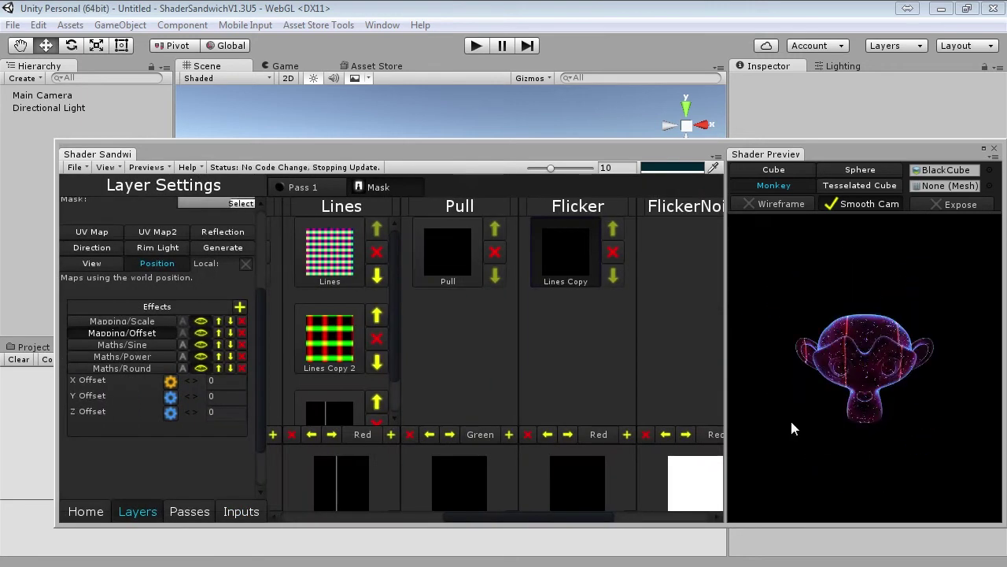
# Set the scale of the Flicker mask's Mapping/Scale effect to 0.2
pyautogui.moveTo(856, 365); pyautogui.dragTo(839, 363)
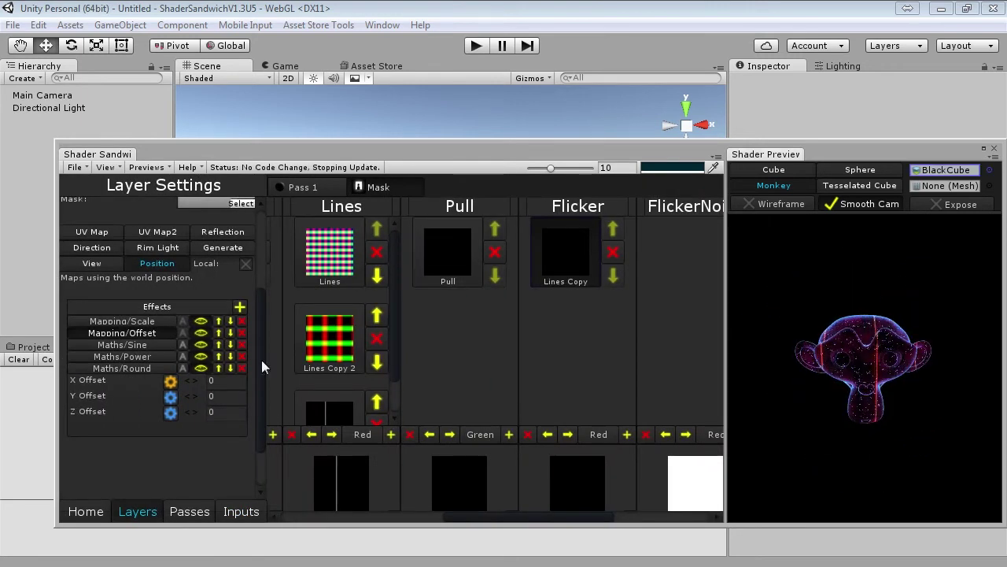
pyautogui.click(125, 321)
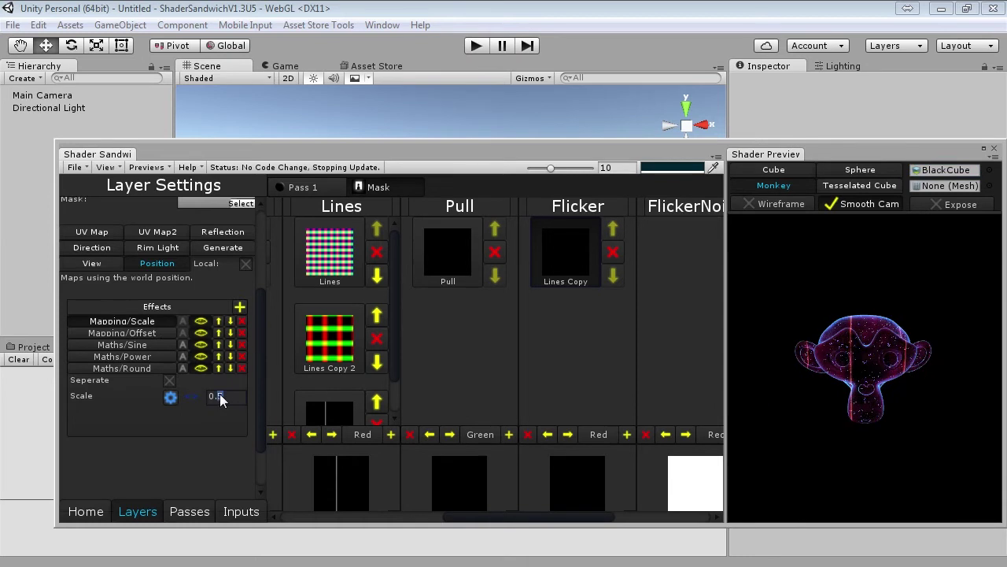
pyautogui.press('BackSpace')
pyautogui.write('2')
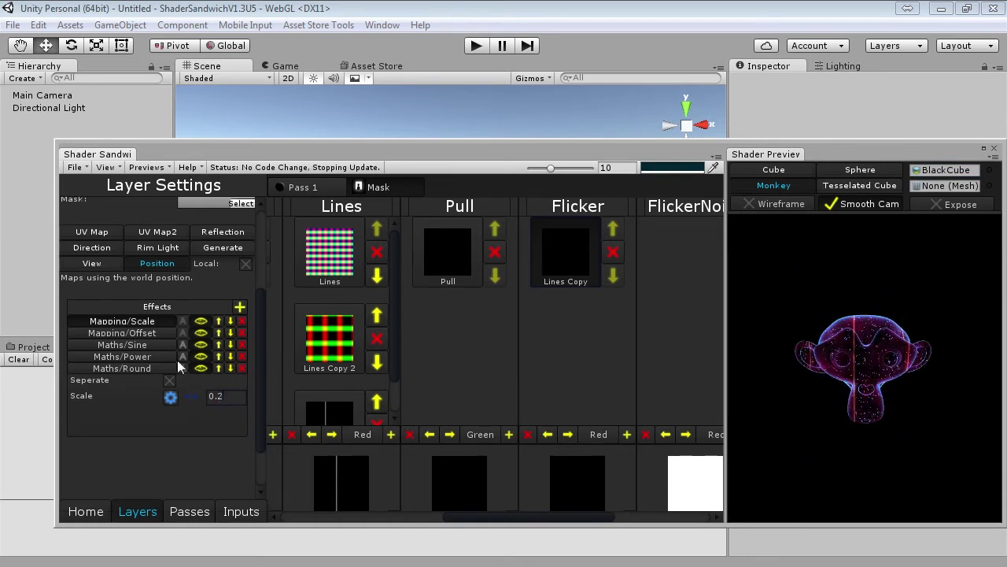
# Increase the Flicker mask's Maths/Power value in stages and set it to 240
pyautogui.click(122, 356)
pyautogui.moveTo(192, 386); pyautogui.dragTo(520, 444)
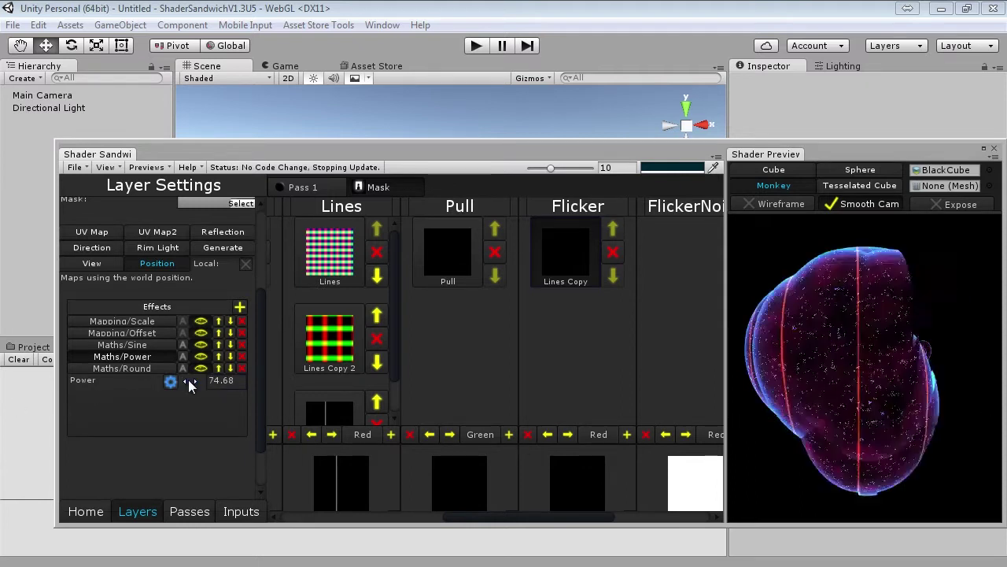
pyautogui.moveTo(224, 393); pyautogui.dragTo(267, 391)
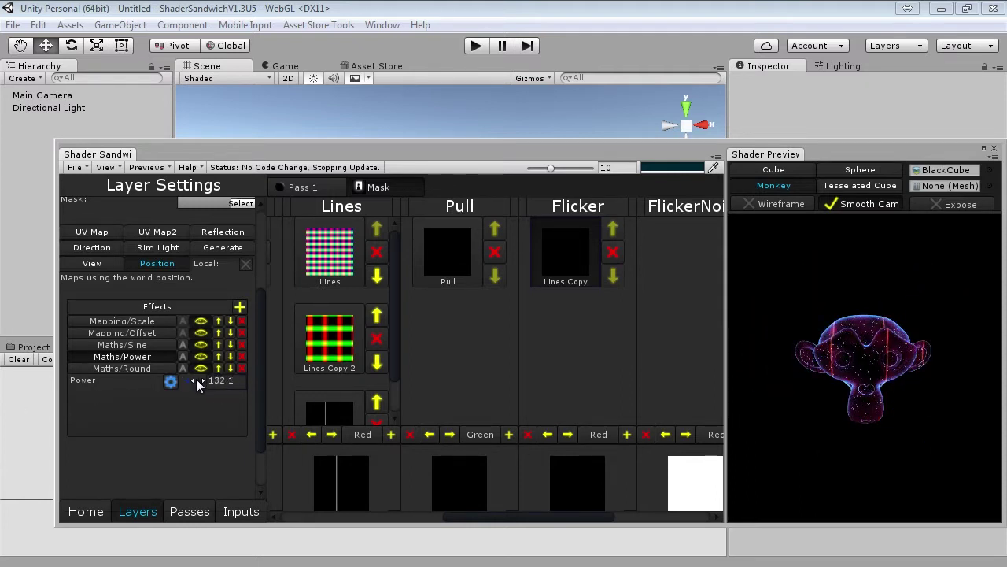
pyautogui.moveTo(197, 381); pyautogui.dragTo(381, 394)
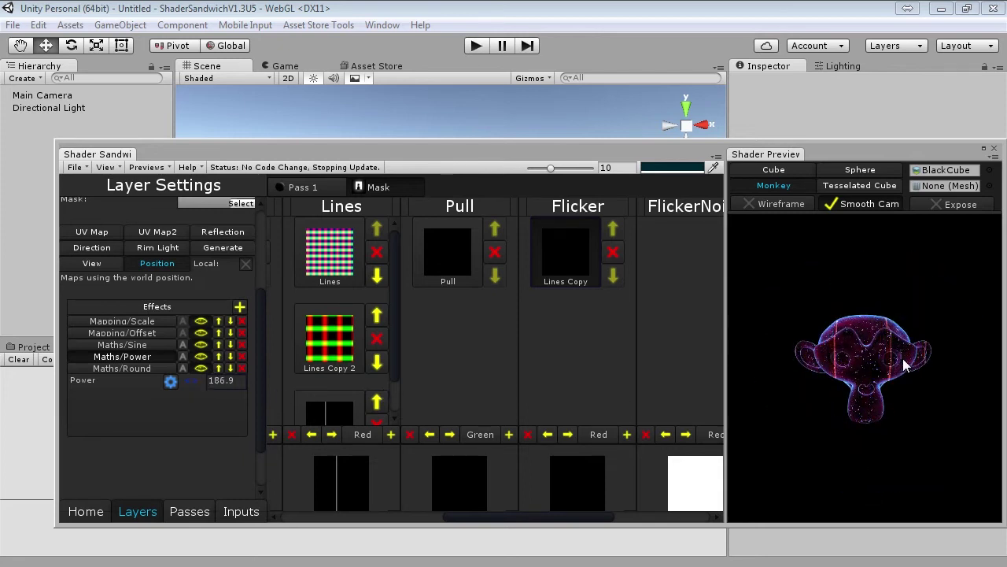
pyautogui.moveTo(194, 381); pyautogui.dragTo(332, 385)
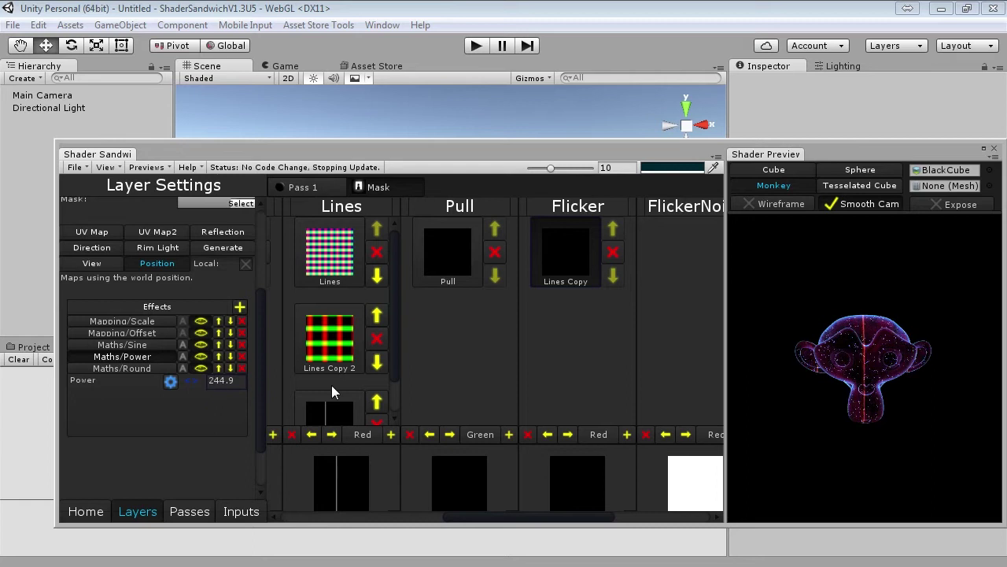
pyautogui.click(222, 381)
pyautogui.write('240')
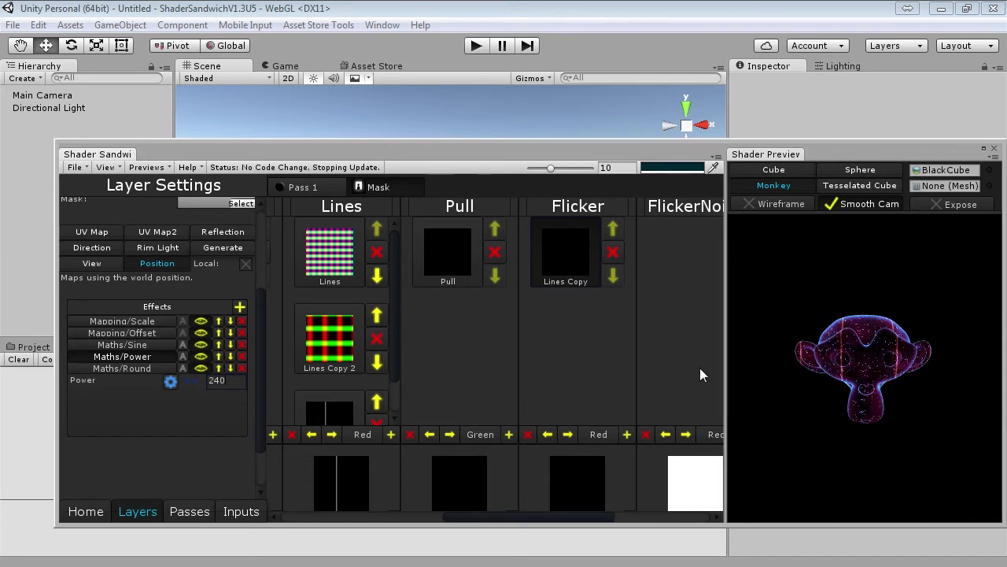
# Change the mask of the Vertex3 layer in Pass 1 to FlickerNoise and return to the mask layers
pyautogui.moveTo(872, 307)
pyautogui.mouseDown()
pyautogui.moveTo(895, 301)
pyautogui.moveTo(885, 306)
pyautogui.mouseUp()
pyautogui.moveTo(452, 517); pyautogui.dragTo(502, 518)
pyautogui.click(591, 269)
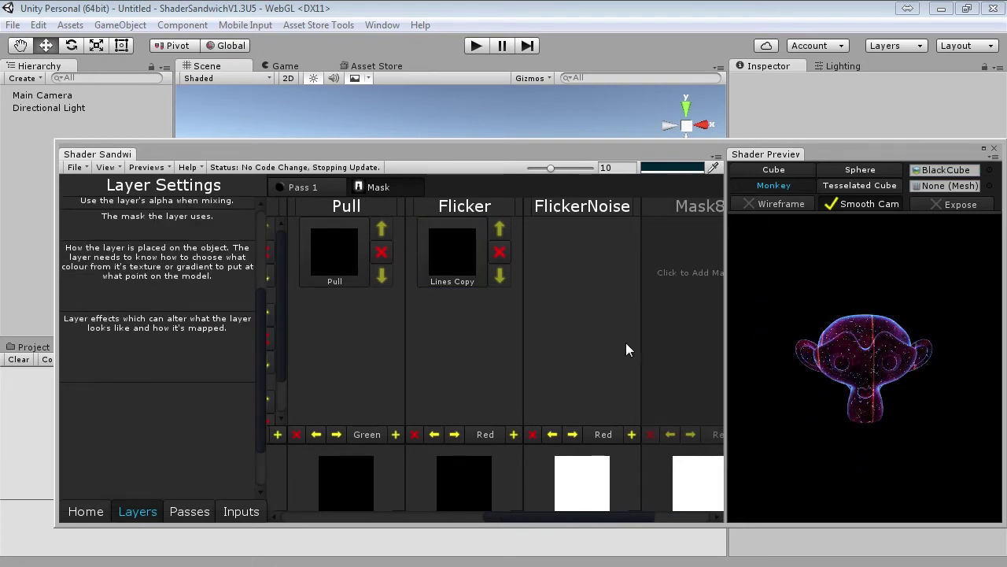
pyautogui.click(314, 188)
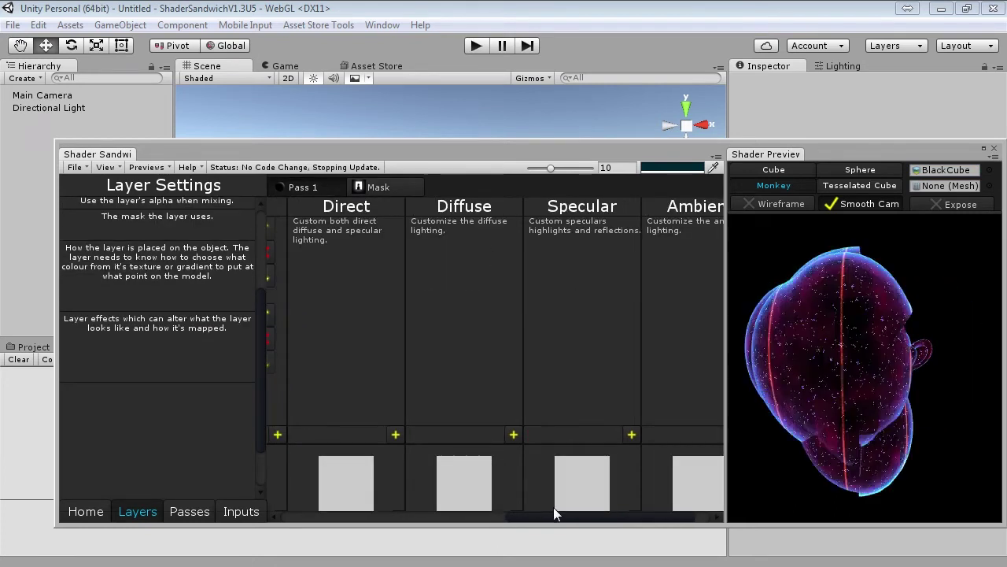
pyautogui.moveTo(529, 518); pyautogui.dragTo(458, 518)
pyautogui.click(401, 283)
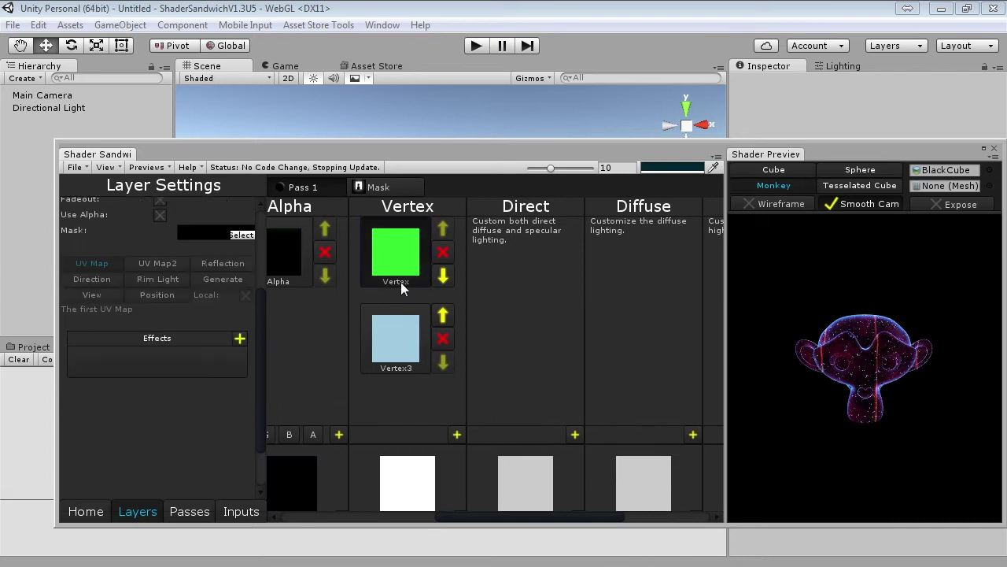
pyautogui.click(242, 235)
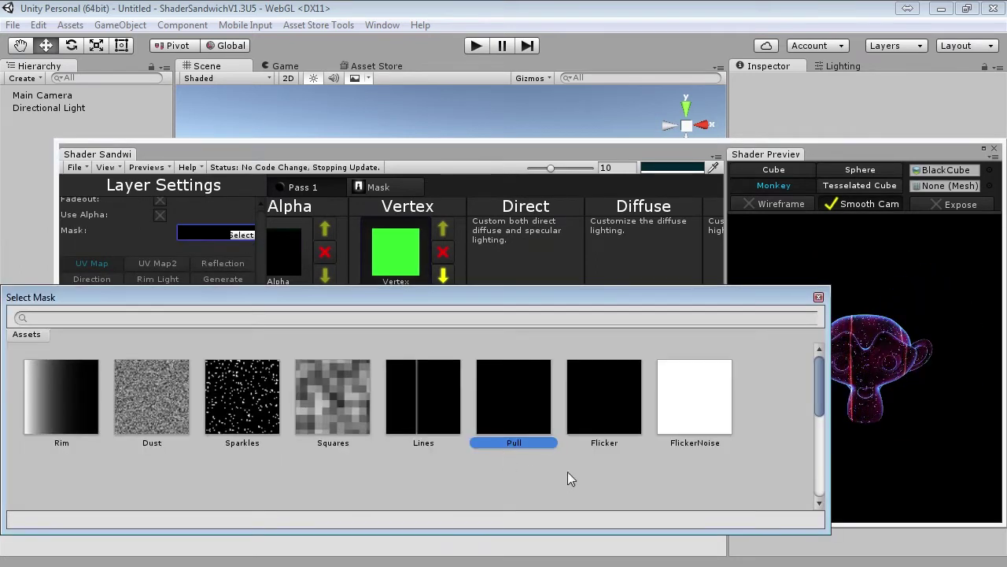
pyautogui.click(818, 297)
pyautogui.click(418, 326)
pyautogui.click(243, 237)
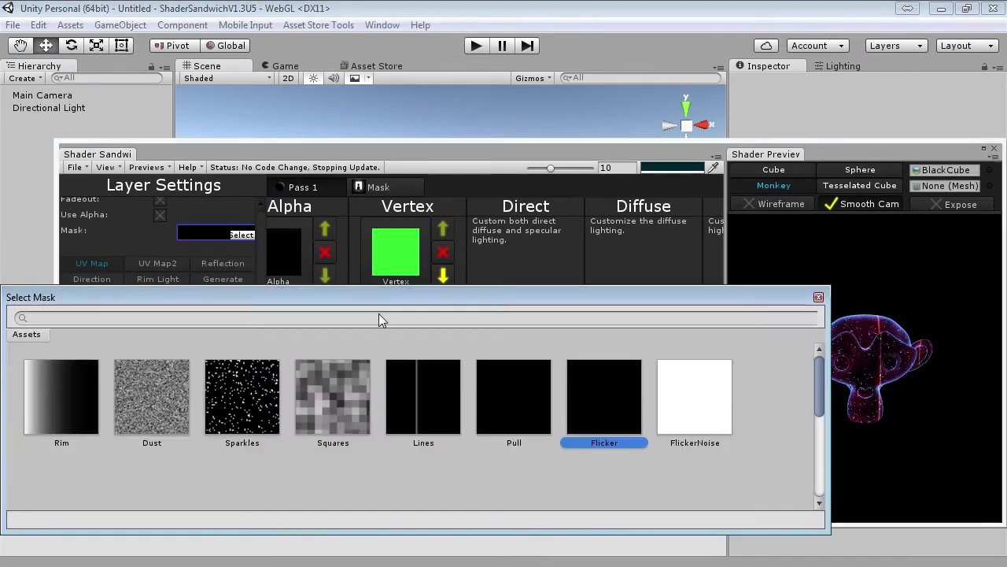
pyautogui.doubleClick(718, 404)
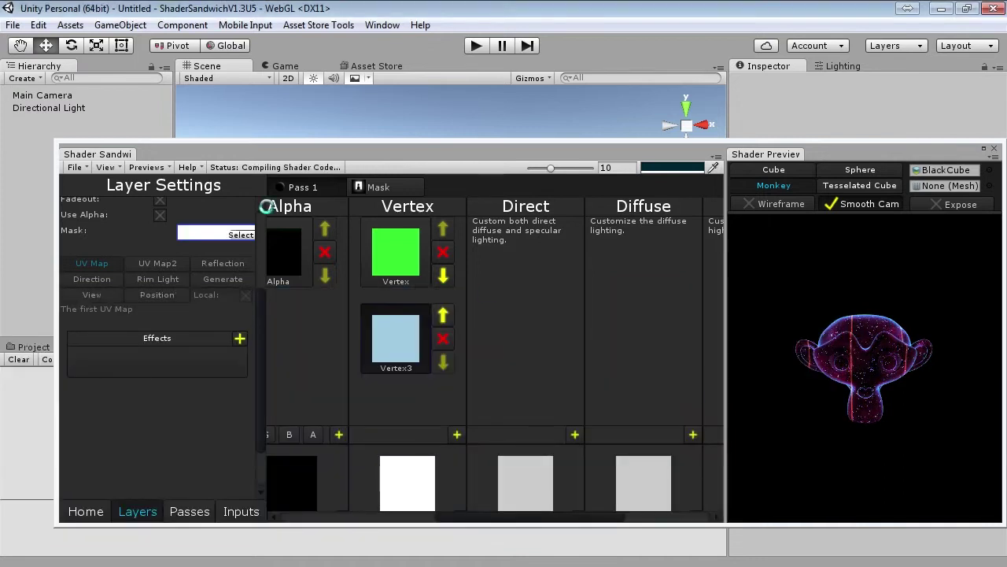
pyautogui.click(379, 187)
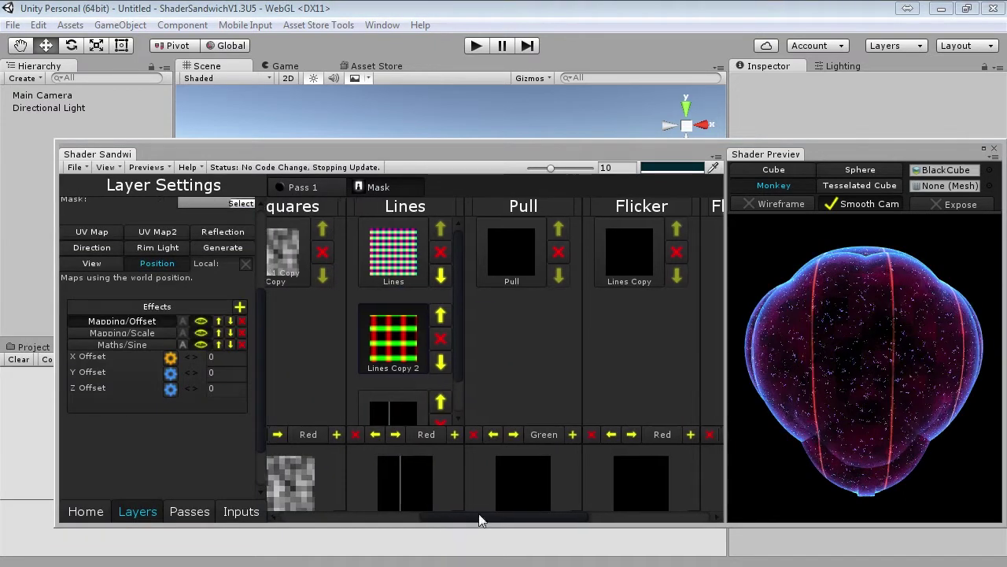
# Add a plain colour layer to the FlickerNoise mask and set its colour to black
pyautogui.hscroll(5, 578, 497)
pyautogui.moveTo(564, 517); pyautogui.dragTo(539, 517)
pyautogui.click(485, 269)
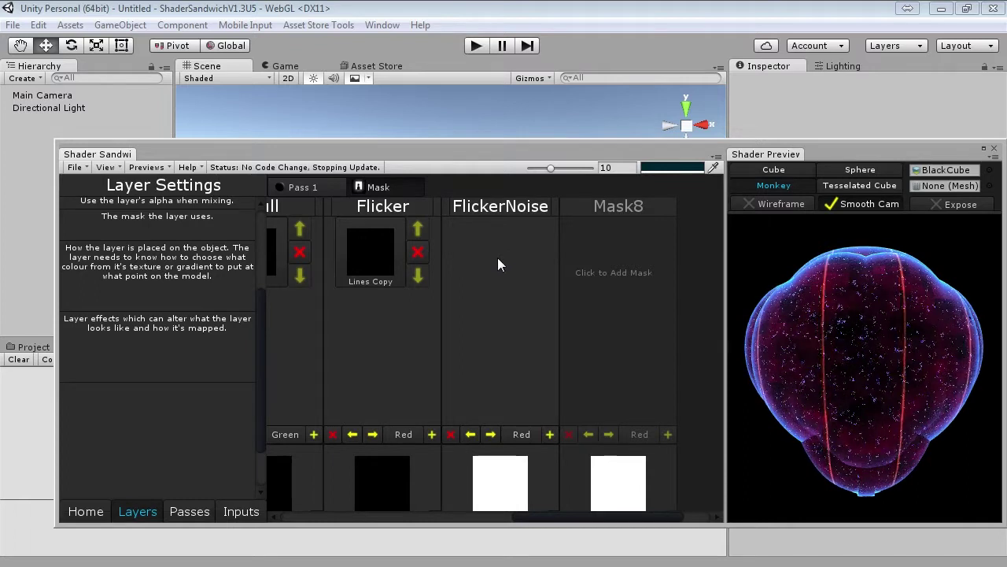
pyautogui.click(551, 434)
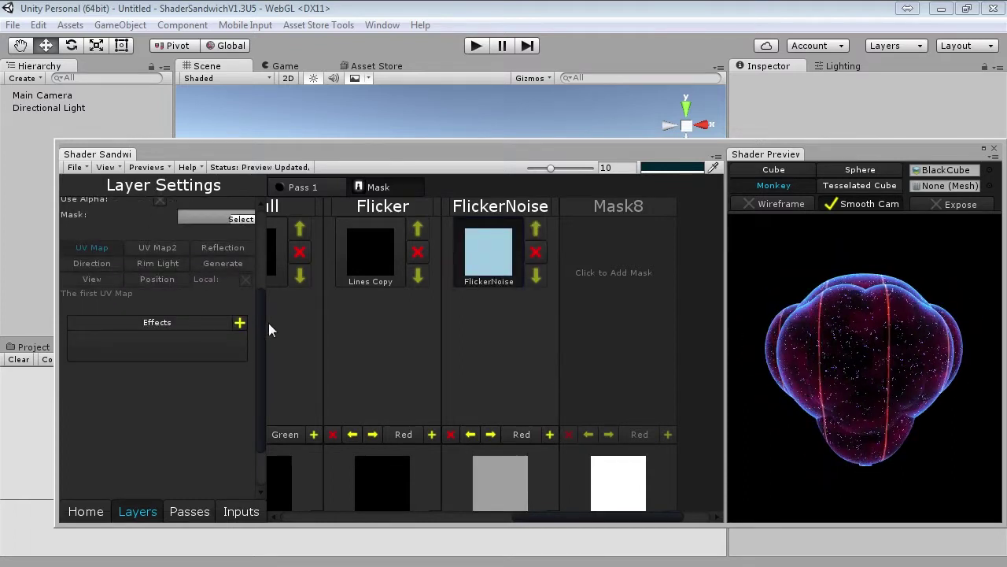
pyautogui.moveTo(268, 275); pyautogui.dragTo(264, 207)
pyautogui.click(230, 252)
pyautogui.moveTo(342, 314); pyautogui.dragTo(253, 380)
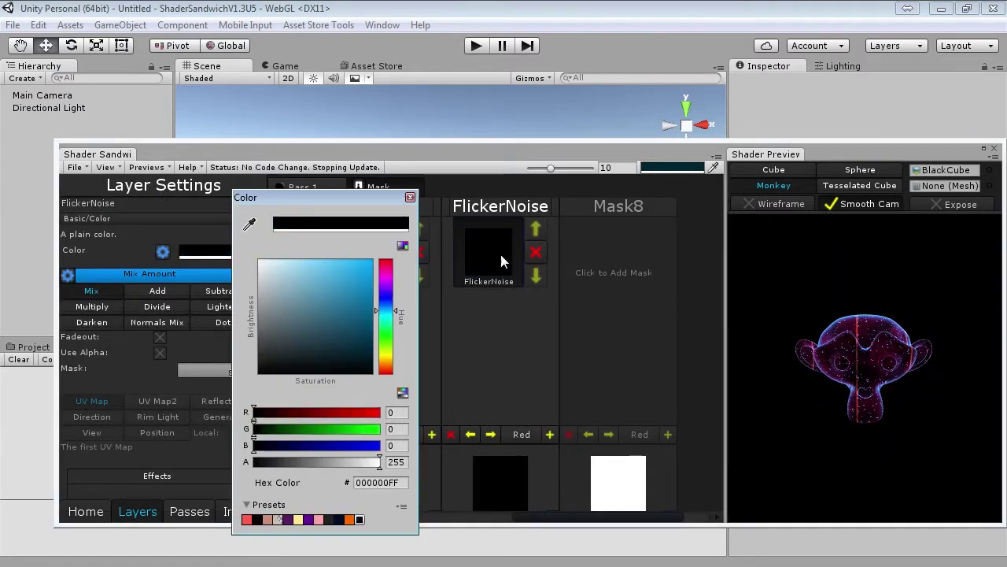
pyautogui.click(490, 250)
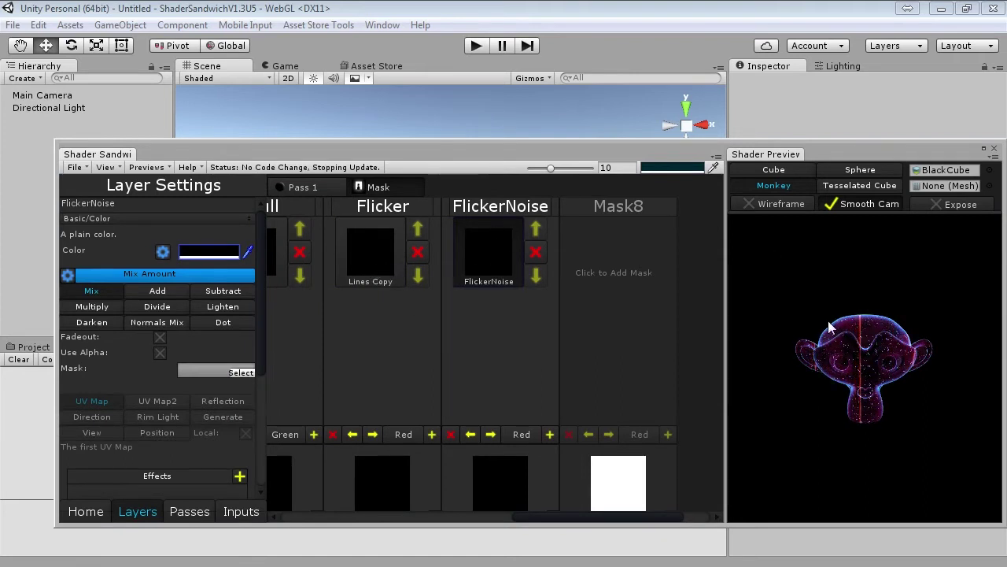
# Add a second layer to the FlickerNoise mask and set its type to Procedural/Perlin Noise
pyautogui.click(549, 434)
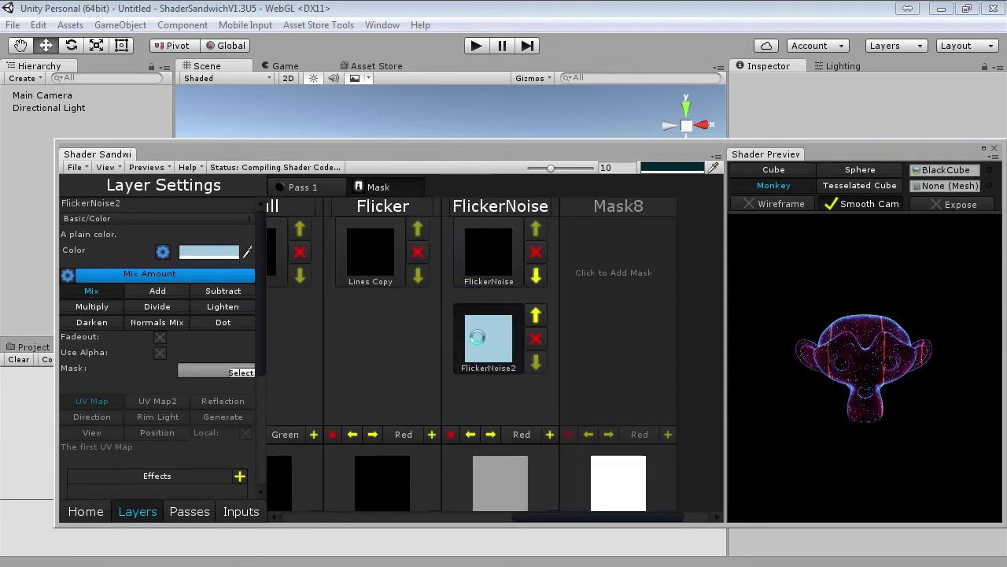
pyautogui.click(174, 220)
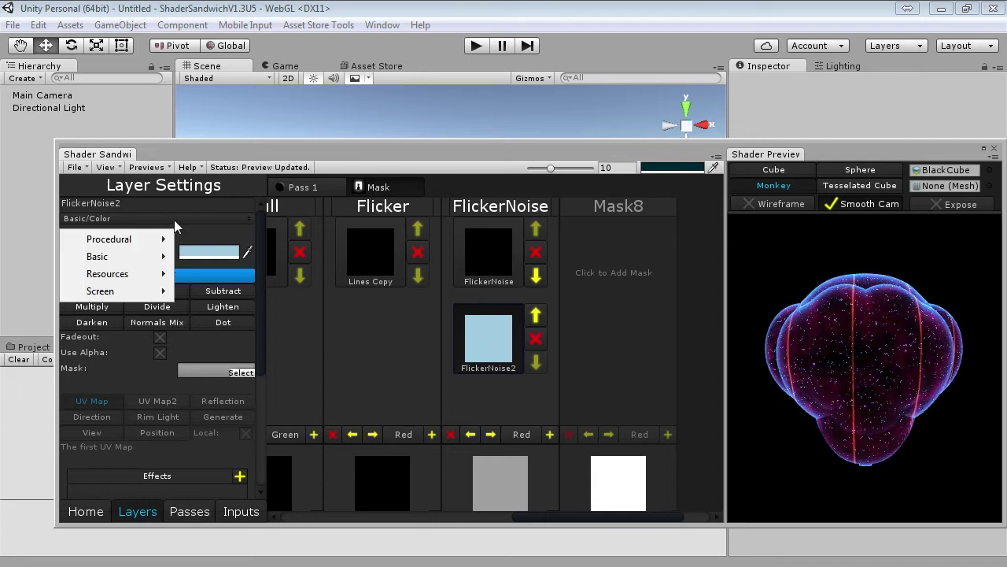
pyautogui.moveTo(129, 241)
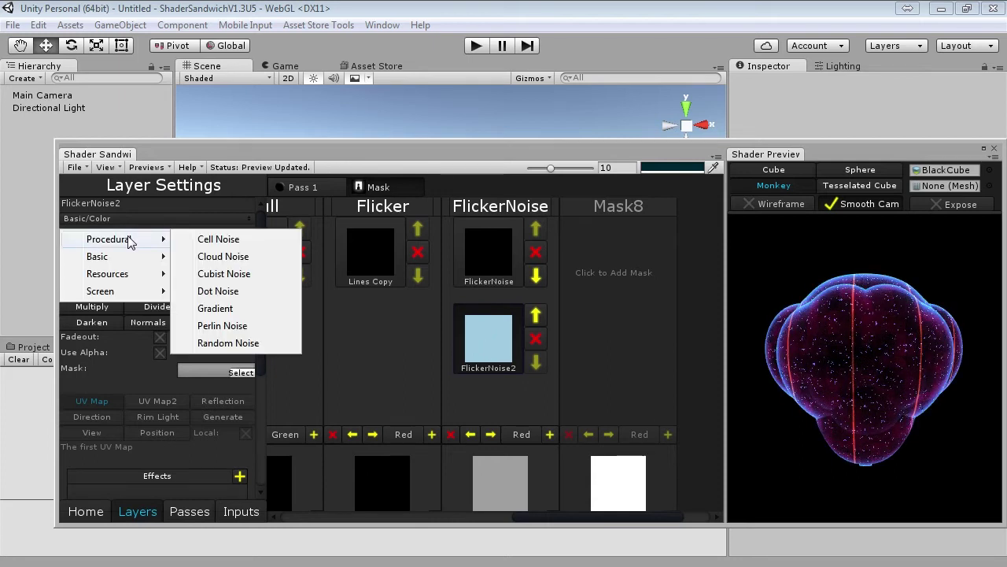
pyautogui.click(263, 331)
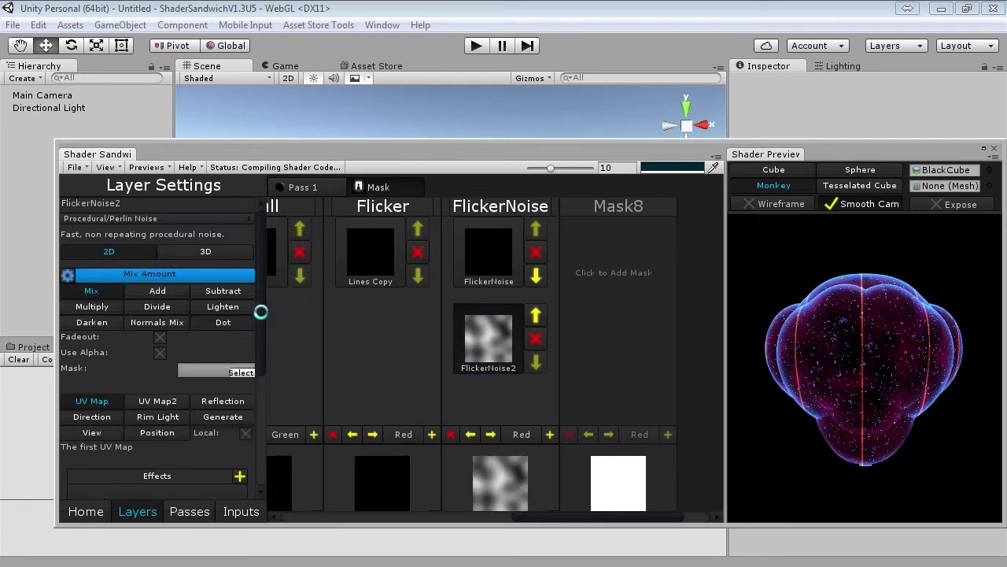
# Add a Mapping/Scale effect to the Perlin noise layer and raise its scale strongly for a much finer pattern
pyautogui.scroll(-3, 252, 336)
pyautogui.click(240, 327)
pyautogui.moveTo(279, 415)
pyautogui.click(433, 490)
pyautogui.click(170, 354)
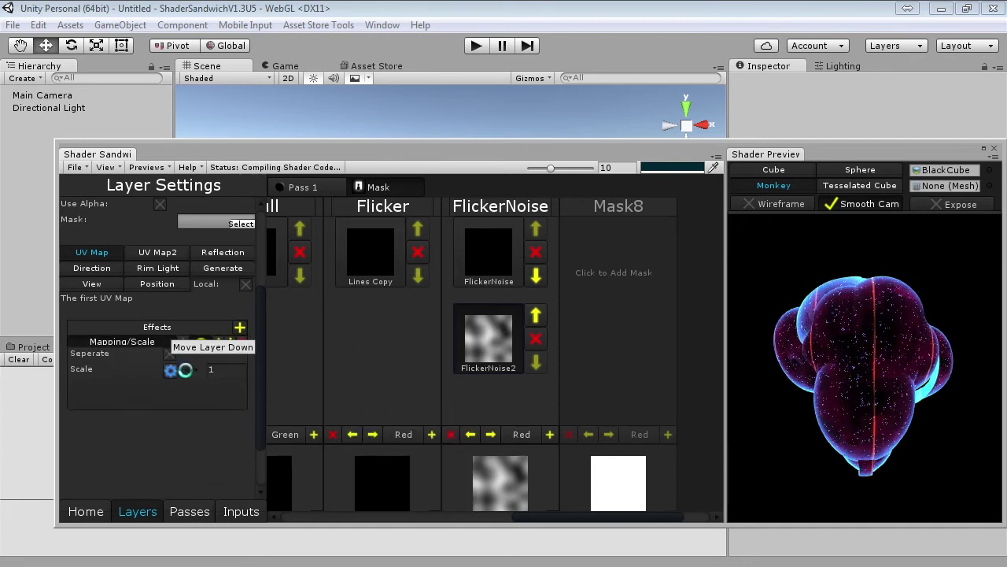
pyautogui.moveTo(191, 372); pyautogui.dragTo(558, 343)
pyautogui.moveTo(895, 368); pyautogui.dragTo(883, 326)
pyautogui.scroll(5, 256, 283)
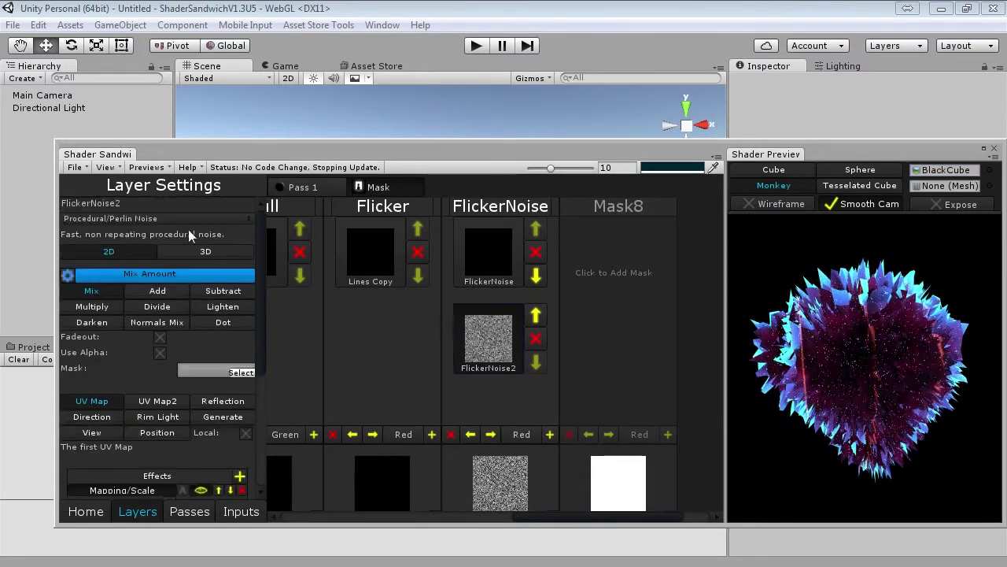
# Change the FlickerNoise2 layer's type to Procedural/Random Noise and remove its Mapping/Scale effect
pyautogui.click(179, 217)
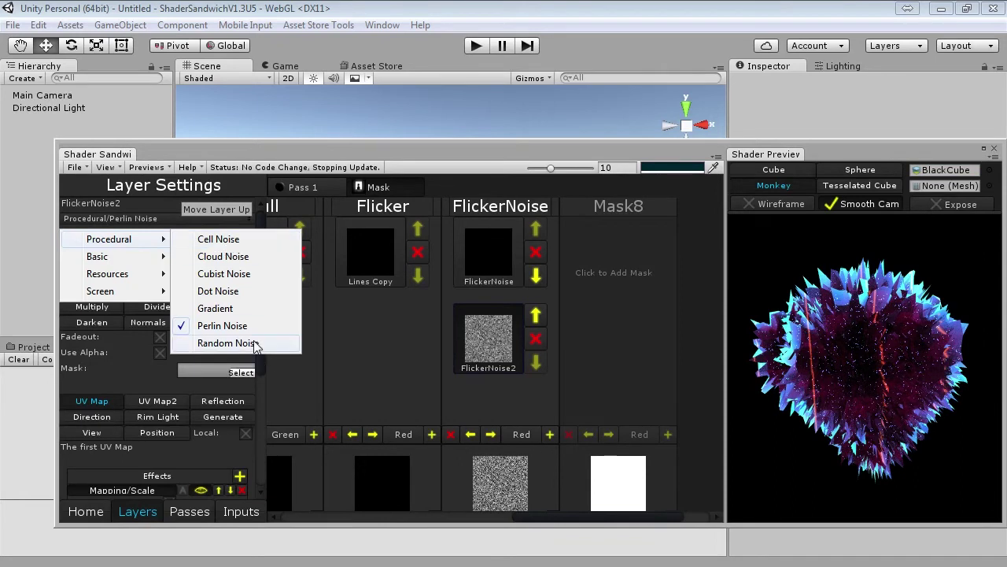
pyautogui.click(229, 344)
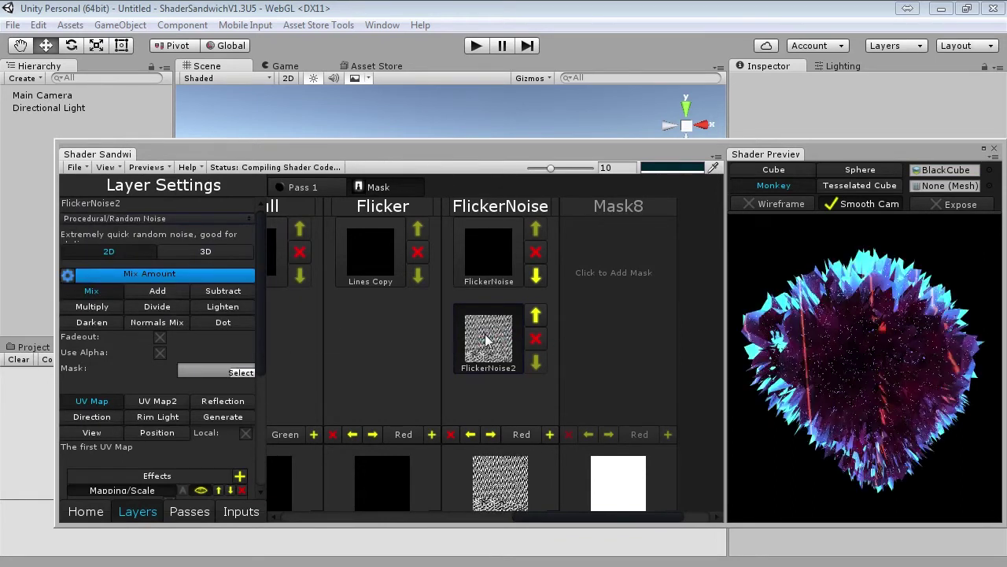
pyautogui.scroll(-3, 255, 390)
pyautogui.click(240, 382)
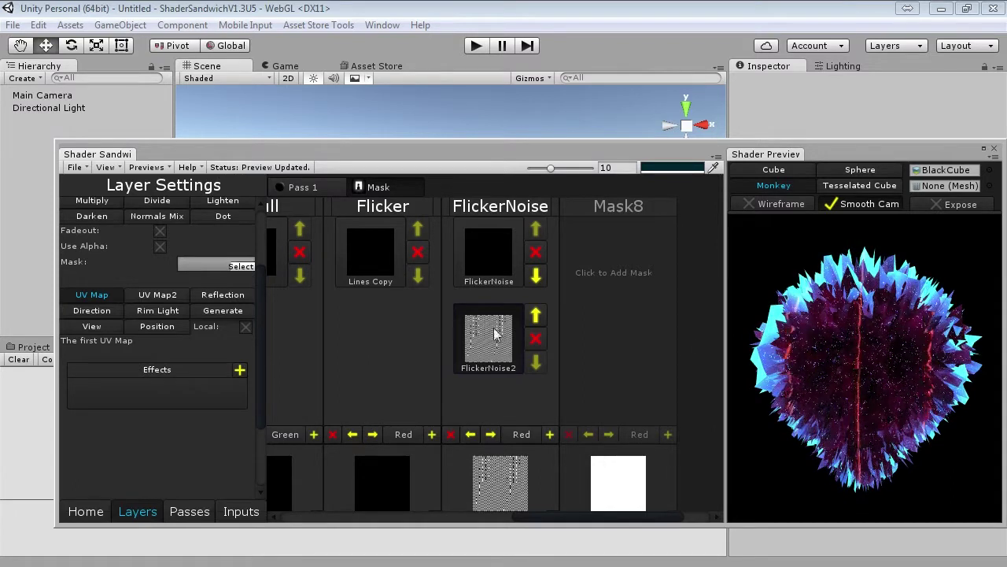
# Add a Mapping/Offset effect to the random noise layer and link its X Offset to the Time float input
pyautogui.click(237, 370)
pyautogui.moveTo(287, 462)
pyautogui.click(397, 492)
pyautogui.click(171, 397)
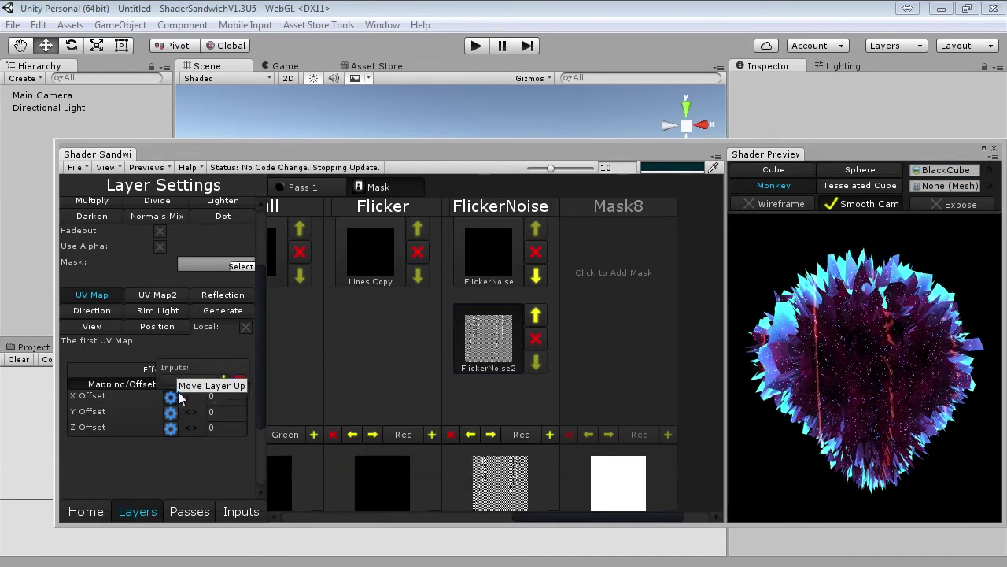
pyautogui.click(177, 382)
pyautogui.click(236, 412)
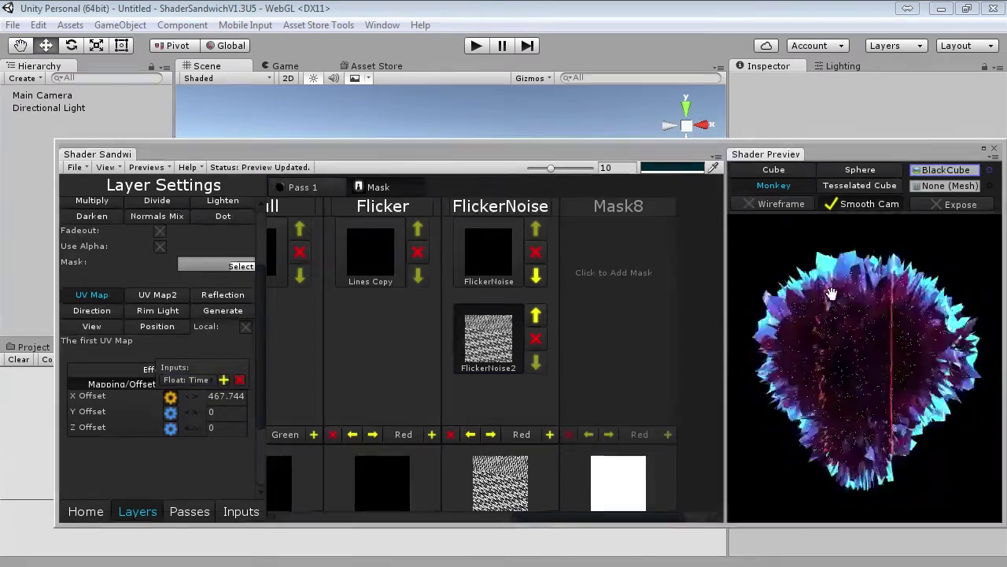
pyautogui.moveTo(832, 295)
pyautogui.mouseDown()
pyautogui.moveTo(907, 323)
pyautogui.moveTo(841, 305)
pyautogui.mouseUp()
# Set the random noise layer's mask to Flicker
pyautogui.scroll(3, 257, 303)
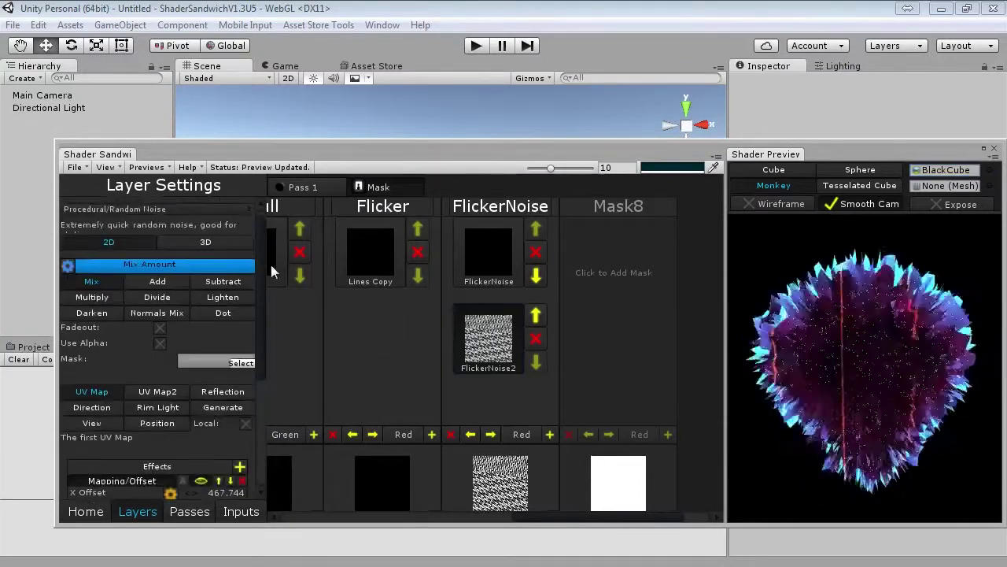
pyautogui.click(244, 363)
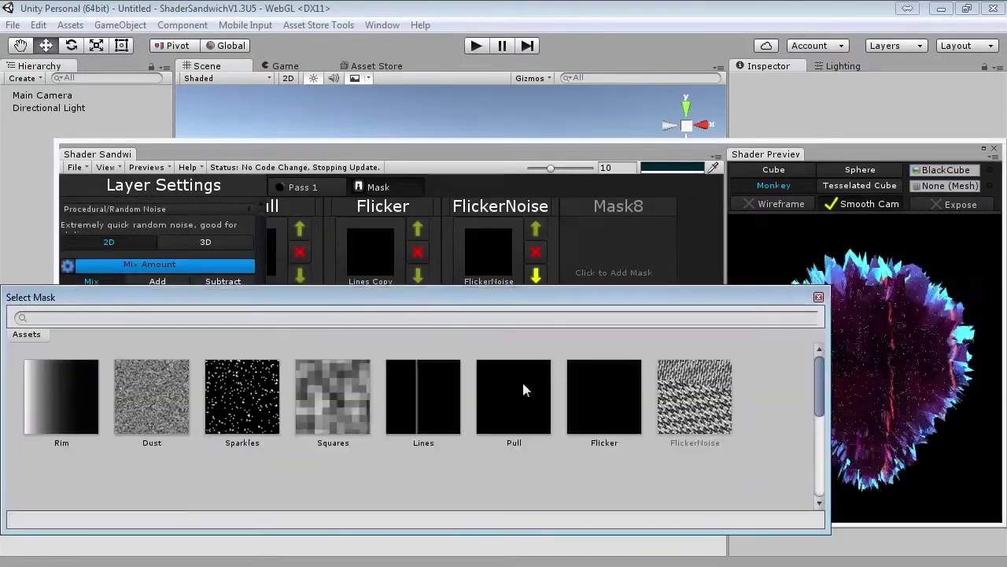
pyautogui.doubleClick(600, 429)
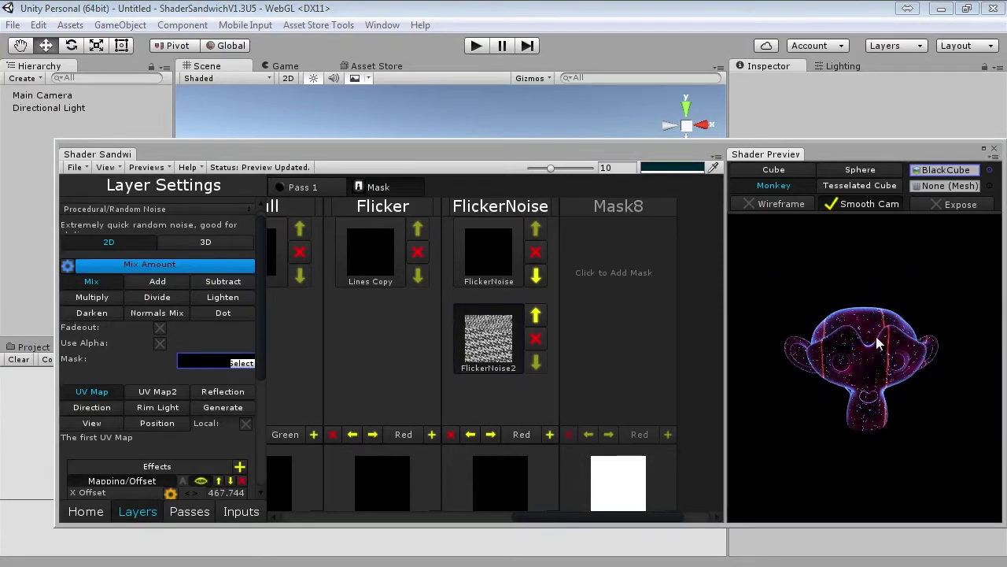
# Set the Mapping/Scale effect of the Flicker mask's Lines Copy layer to a scale of 0.1
pyautogui.click(369, 261)
pyautogui.scroll(-3, 259, 379)
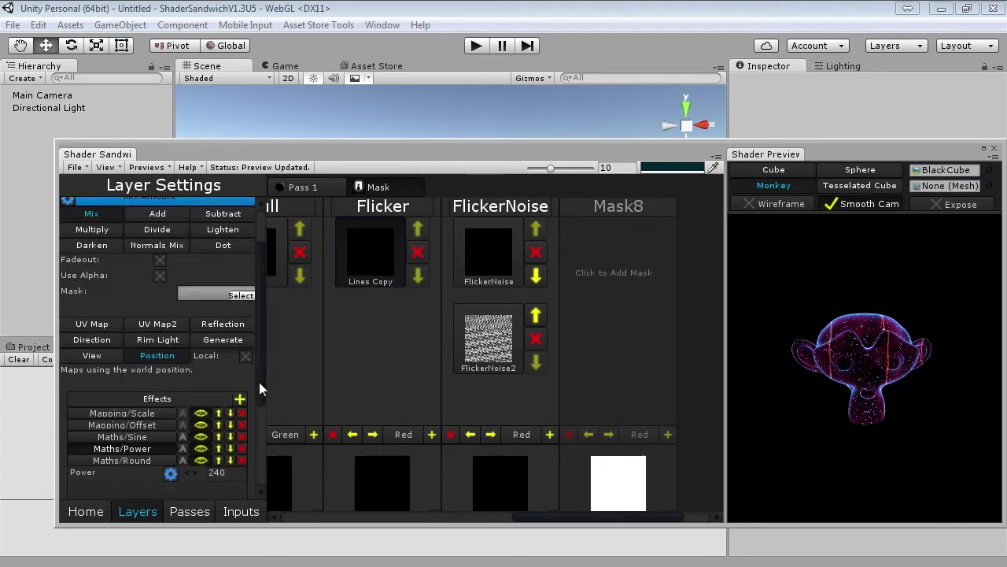
pyautogui.moveTo(259, 379); pyautogui.dragTo(259, 393)
pyautogui.click(145, 385)
pyautogui.moveTo(228, 462); pyautogui.dragTo(217, 461)
pyautogui.write('1')
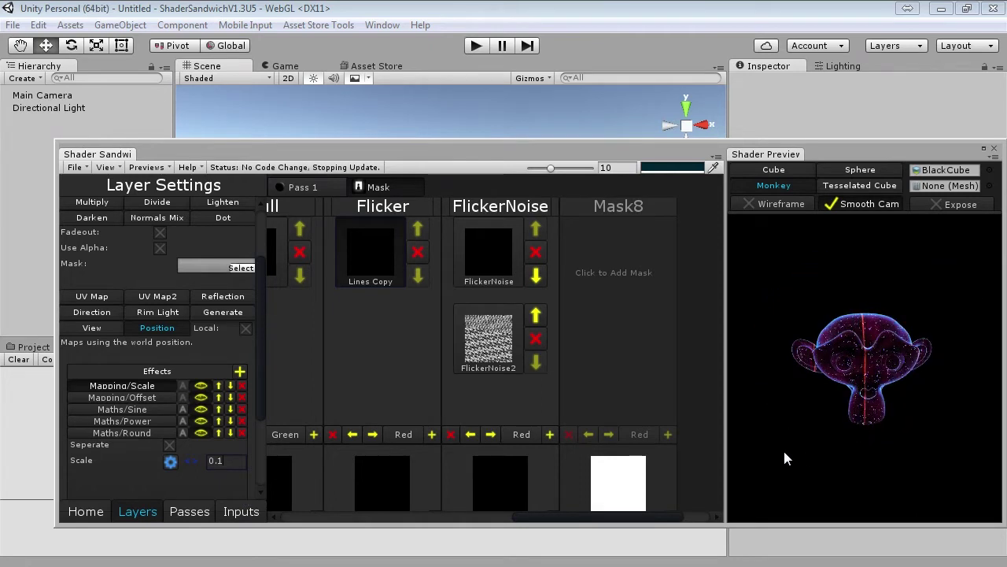
# Change the colour of the Vertex3 layer in Pass 1 to magenta (FF00FF) and darken it to a very dark purple
pyautogui.click(305, 193)
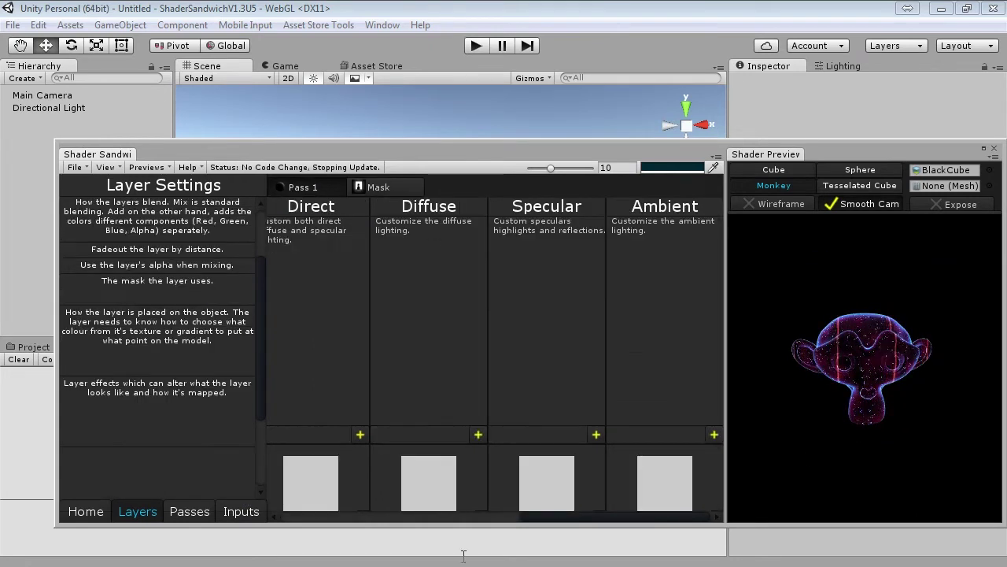
pyautogui.moveTo(495, 516); pyautogui.dragTo(569, 517)
pyautogui.click(469, 338)
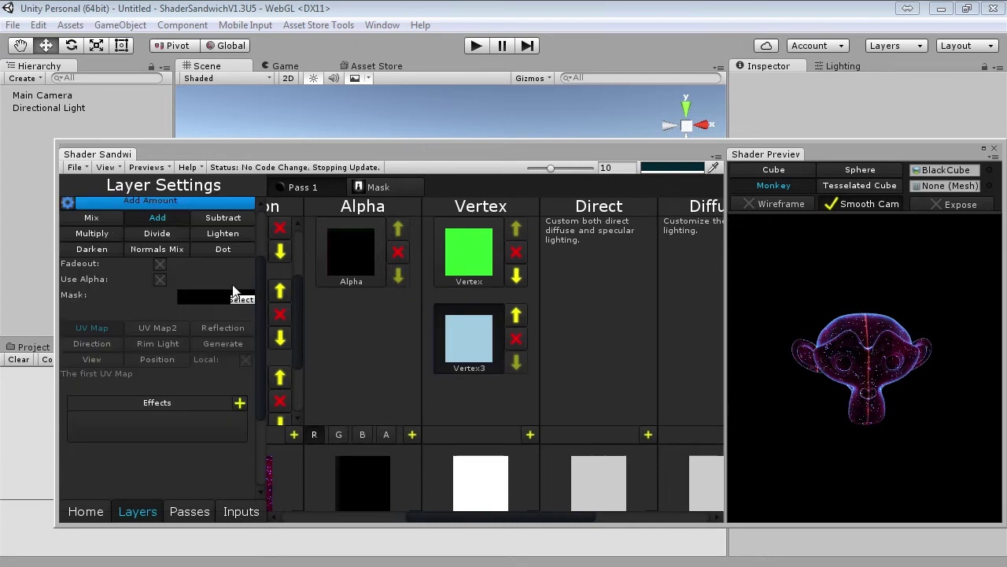
pyautogui.moveTo(262, 321); pyautogui.dragTo(252, 255)
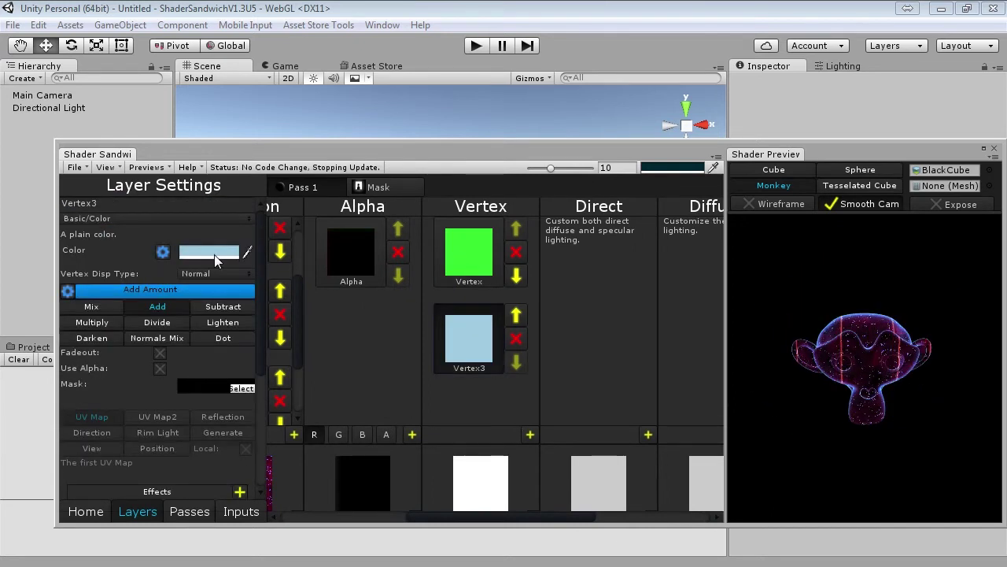
pyautogui.click(214, 254)
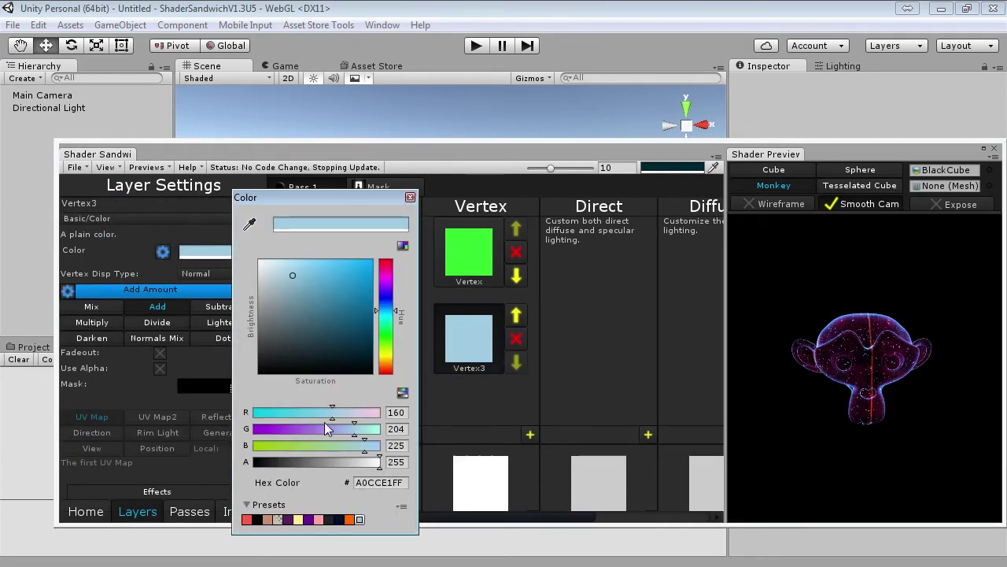
pyautogui.moveTo(326, 414); pyautogui.dragTo(207, 411)
pyautogui.moveTo(295, 444); pyautogui.dragTo(249, 446)
pyautogui.moveTo(276, 429); pyautogui.dragTo(386, 446)
pyautogui.moveTo(294, 414); pyautogui.dragTo(527, 415)
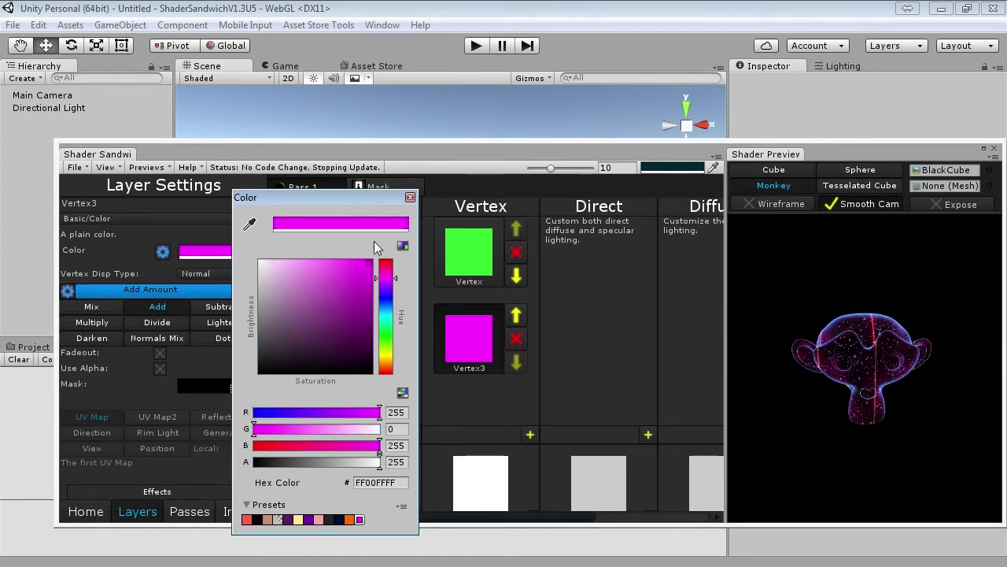
pyautogui.moveTo(371, 268); pyautogui.dragTo(394, 352)
pyautogui.moveTo(918, 361); pyautogui.dragTo(915, 342)
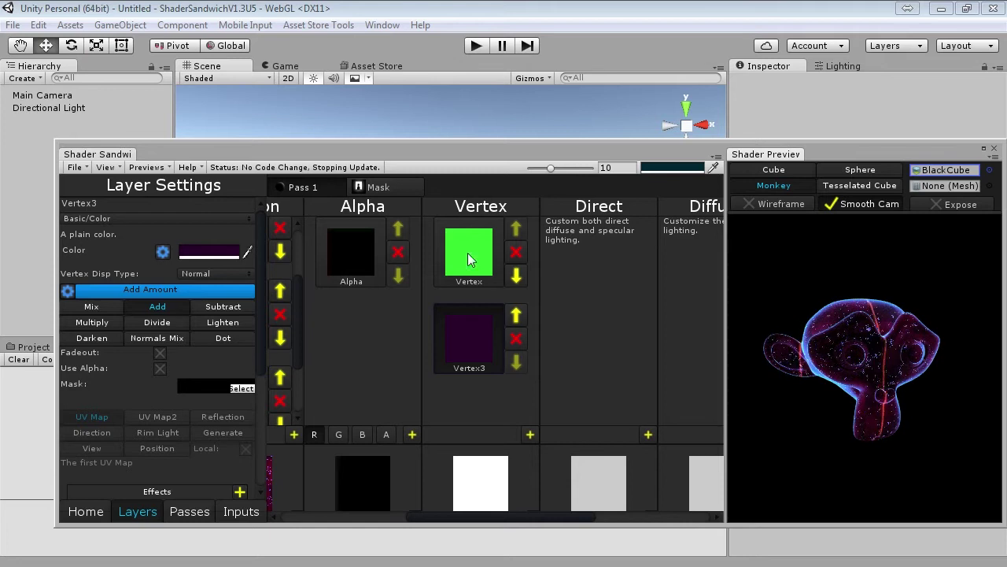
# Add a layer to the Flicker mask, colour it white, set its Mix Amount to full and inspect the displaced model
pyautogui.click(378, 188)
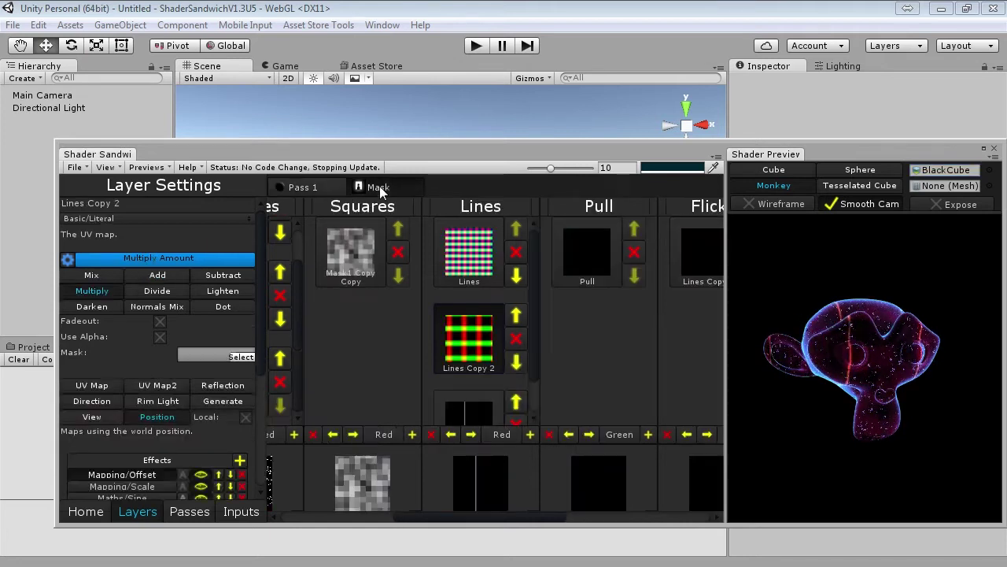
pyautogui.moveTo(504, 518); pyautogui.dragTo(580, 513)
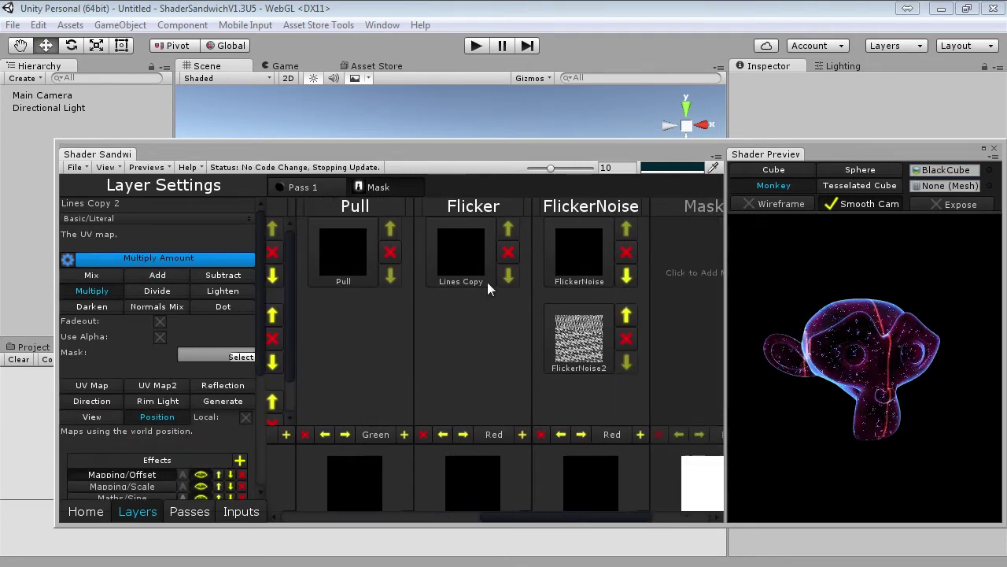
pyautogui.click(522, 435)
pyautogui.click(206, 253)
pyautogui.moveTo(309, 296); pyautogui.dragTo(184, 272)
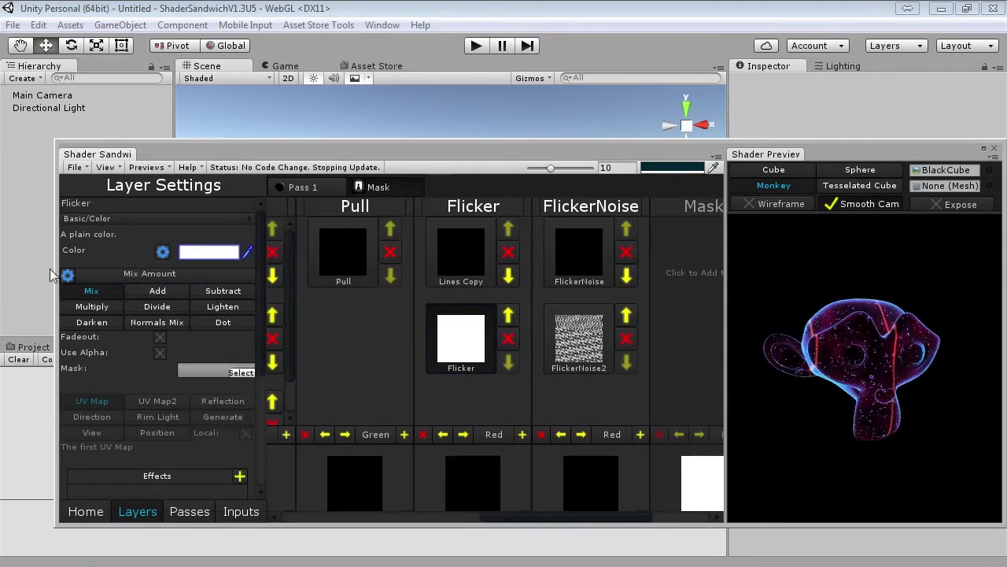
pyautogui.moveTo(752, 340); pyautogui.dragTo(785, 365)
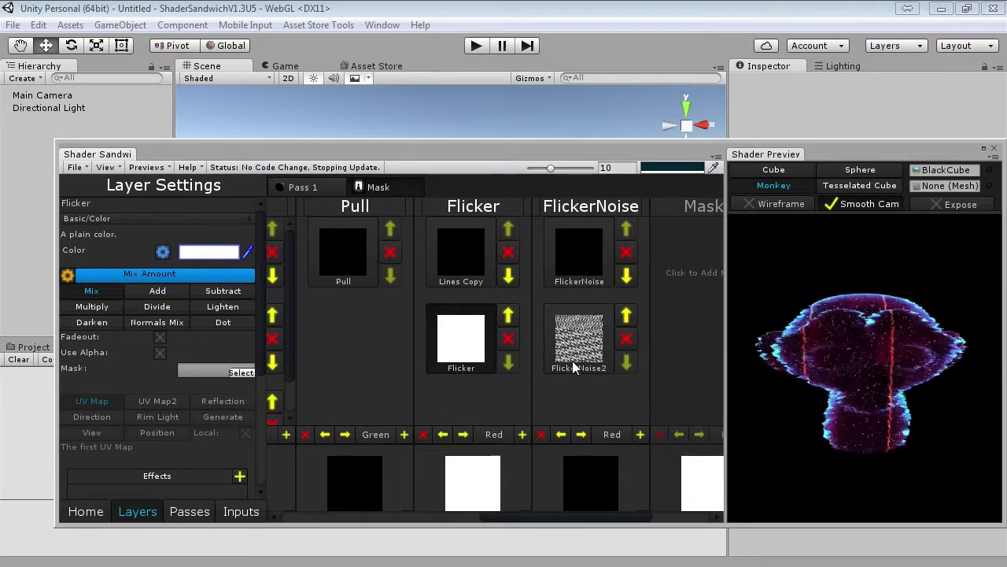
pyautogui.moveTo(936, 395); pyautogui.dragTo(969, 387)
# Select the Vertex3 layer in Pass 1, set its Add Amount to full and check the preview model
pyautogui.click(306, 186)
pyautogui.scroll(3, 470, 502)
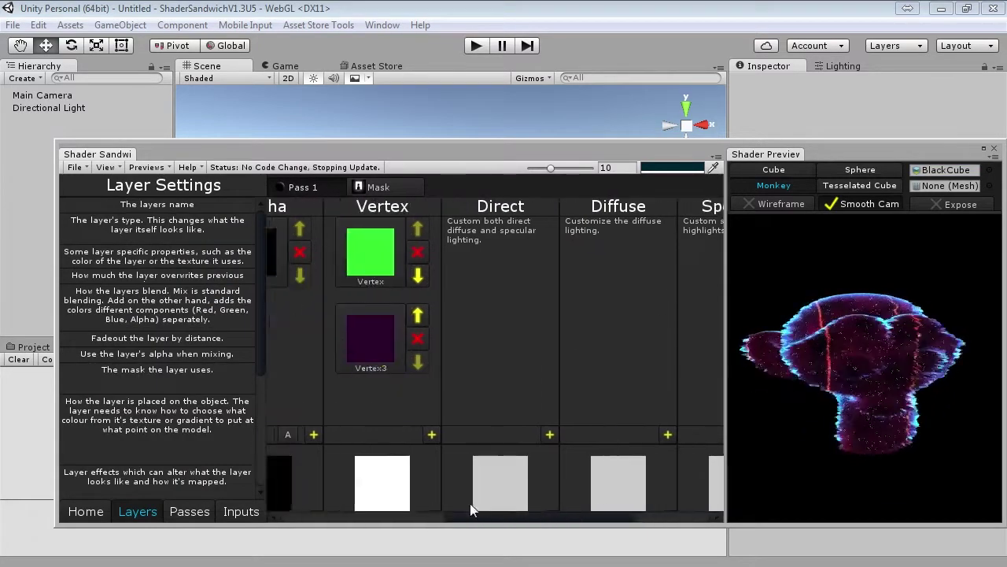
pyautogui.click(475, 347)
pyautogui.moveTo(150, 289); pyautogui.dragTo(269, 288)
pyautogui.moveTo(858, 351); pyautogui.dragTo(895, 352)
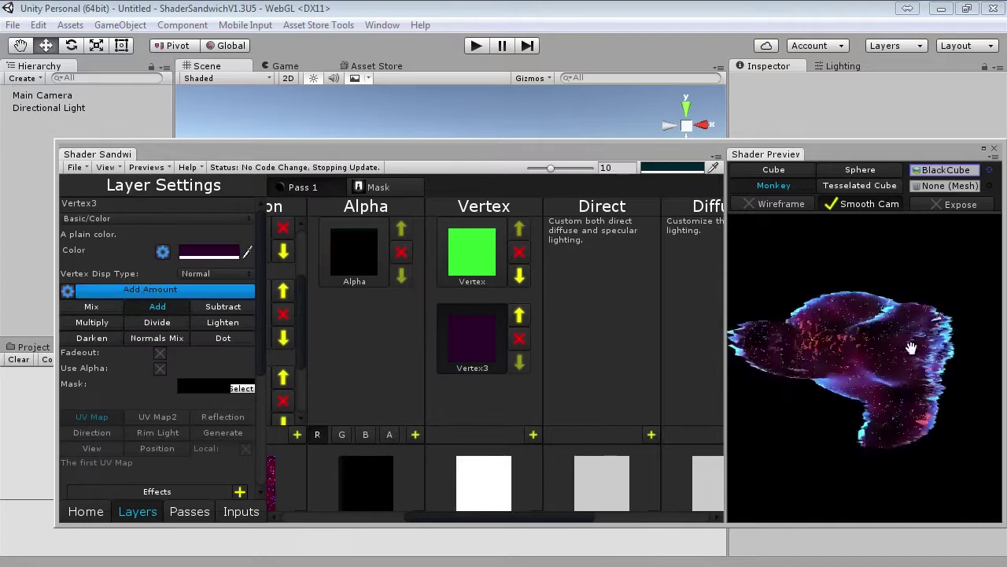
# Try placing the Vertex3 layer above the Vertex layer, restore the original order and check the preview model
pyautogui.click(519, 315)
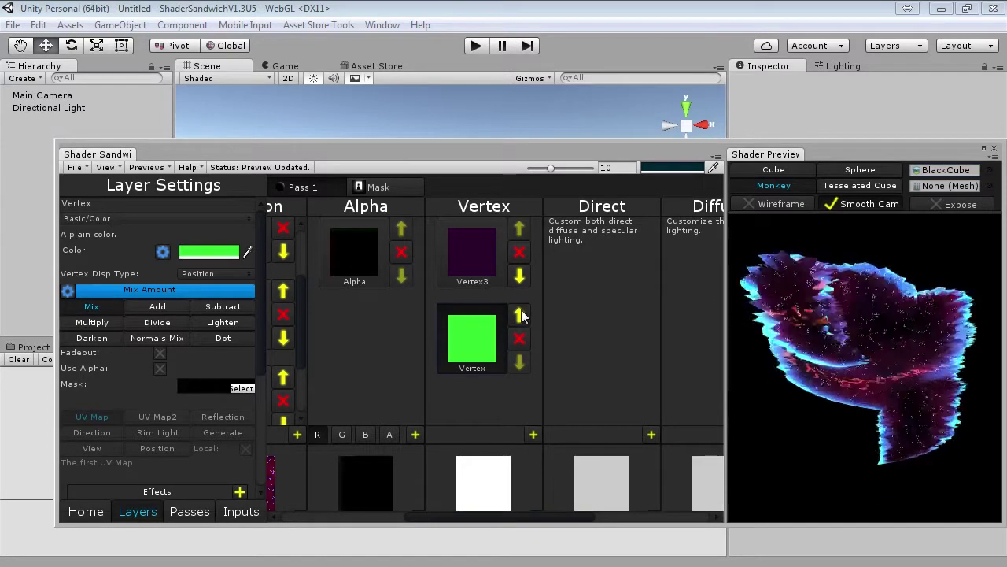
pyautogui.click(519, 275)
pyautogui.moveTo(857, 349); pyautogui.dragTo(915, 353)
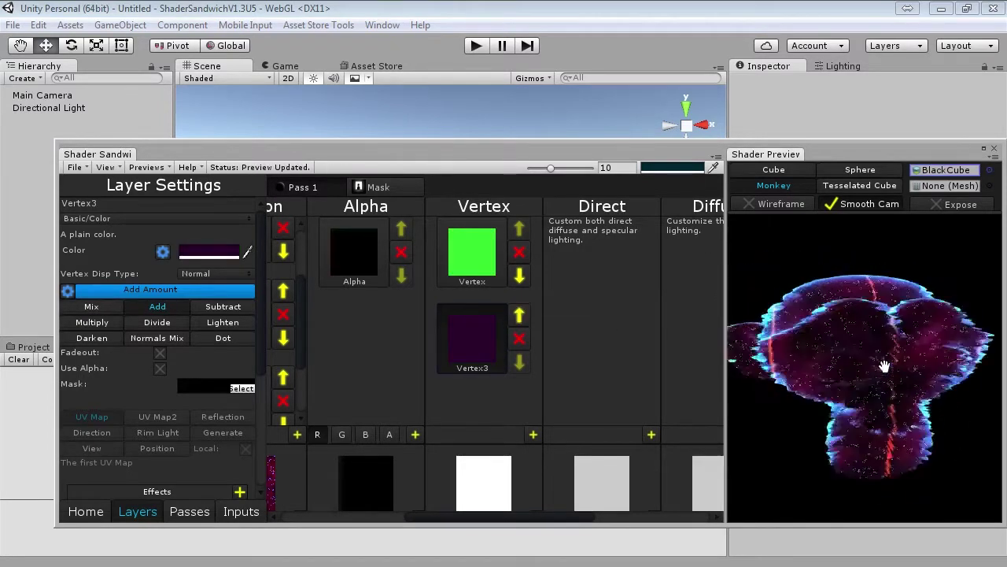
# Darken the Vertex3 layer's purple colour slightly further to reduce the glitch displacement
pyautogui.click(204, 252)
pyautogui.moveTo(371, 331); pyautogui.dragTo(372, 363)
pyautogui.moveTo(905, 415); pyautogui.dragTo(886, 395)
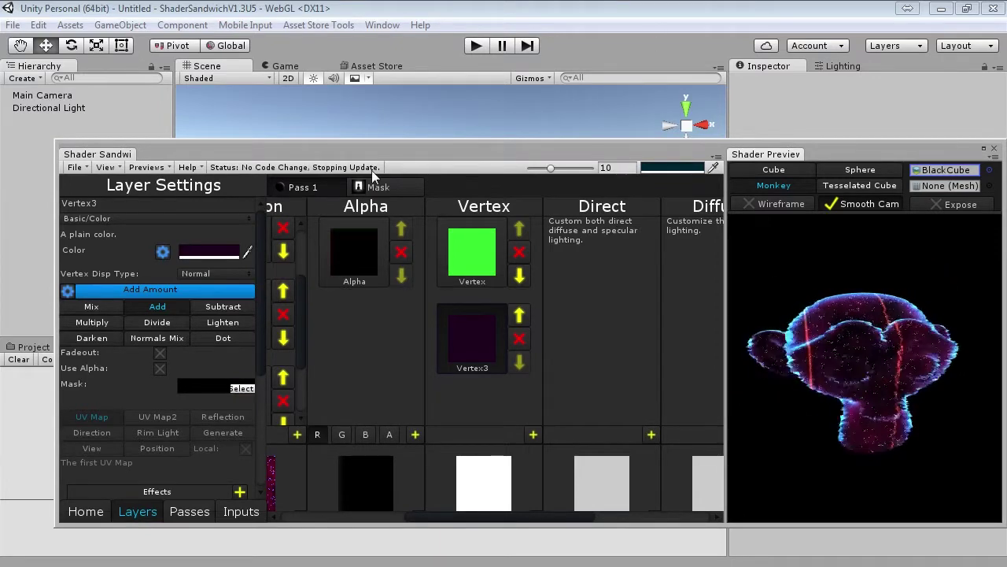
# Save the shader as HologramTutorial in the project's Assets folder
pyautogui.moveTo(203, 158); pyautogui.dragTo(575, 372)
pyautogui.click(449, 384)
pyautogui.click(477, 455)
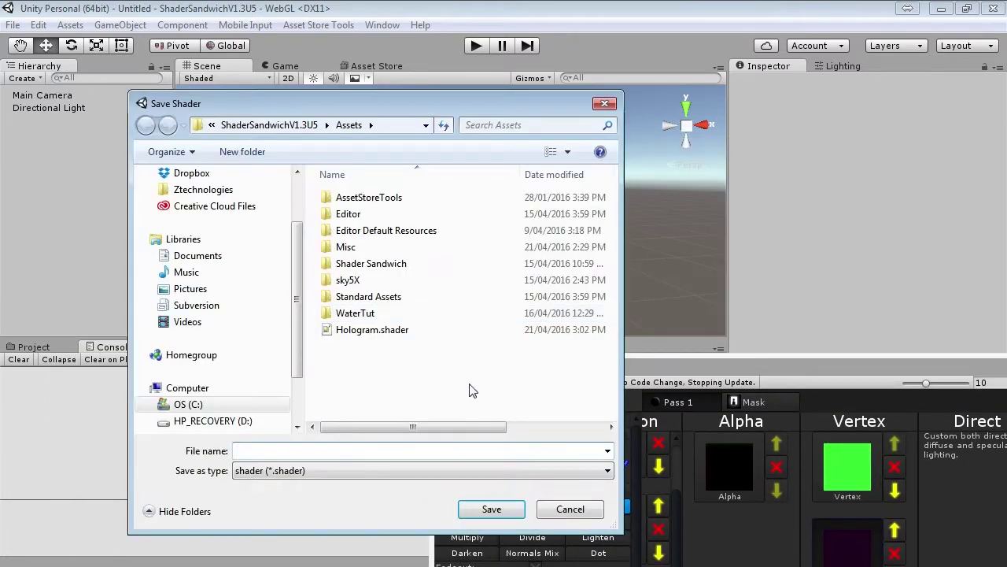
pyautogui.write('Hologr')
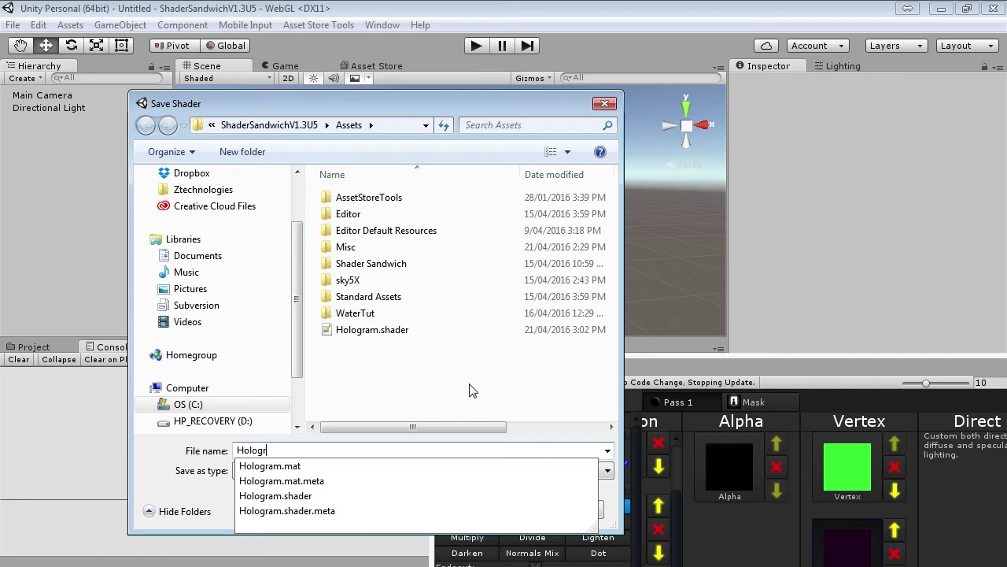
pyautogui.write('amTutorial')
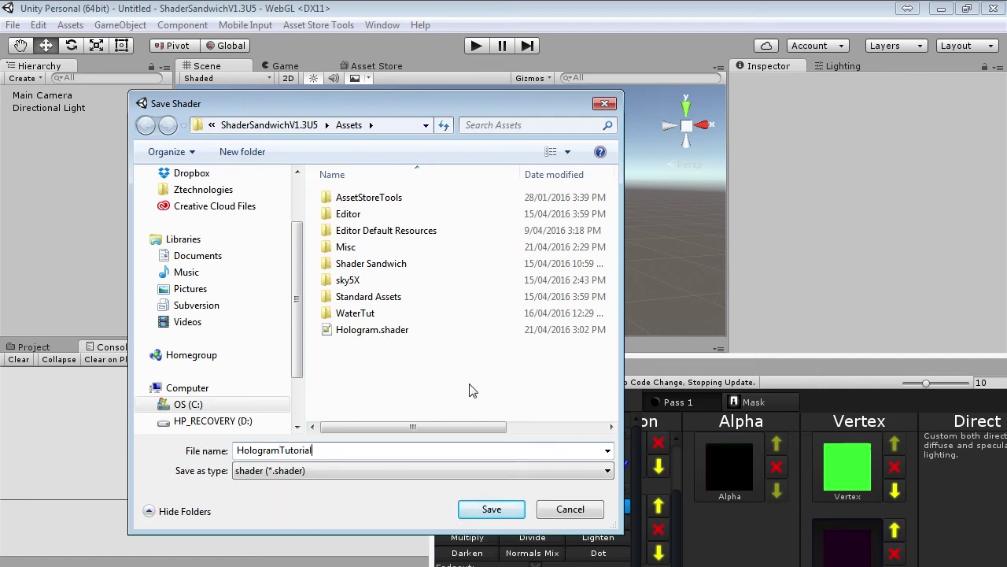
pyautogui.press('Return')
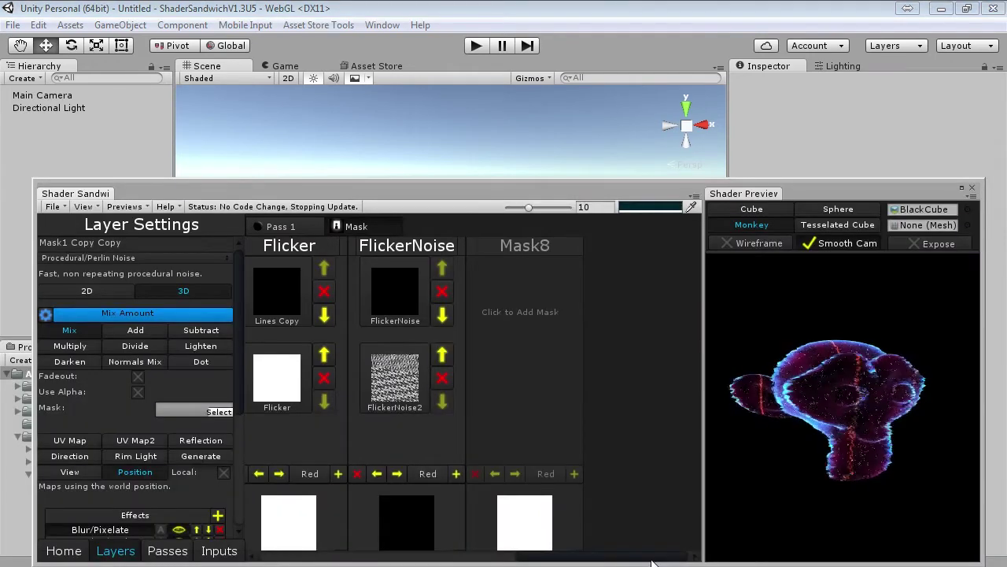
# Create a new material named HologramTutorial in the Assets folder
pyautogui.moveTo(645, 558); pyautogui.dragTo(605, 561)
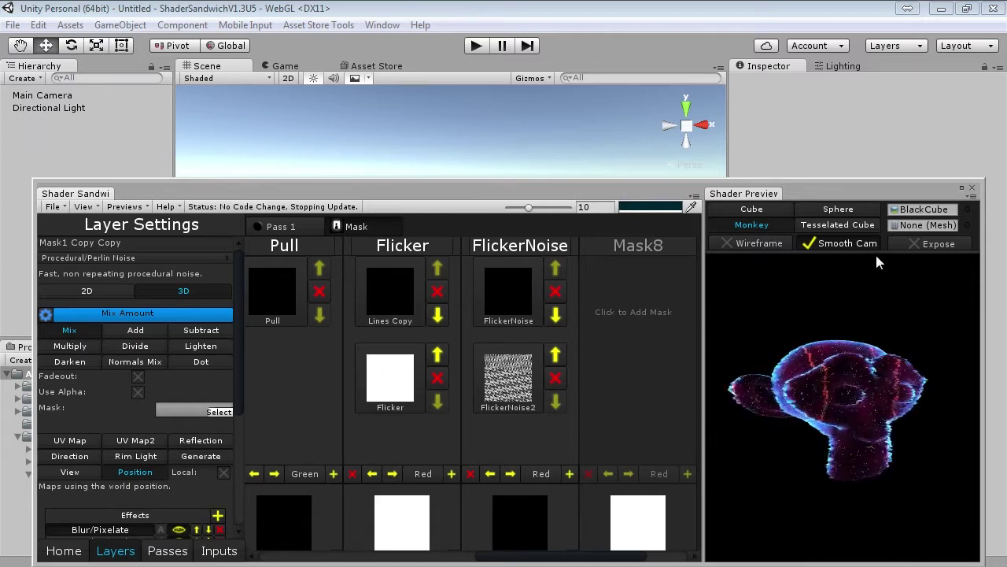
pyautogui.moveTo(232, 195); pyautogui.dragTo(909, 500)
pyautogui.rightClick(304, 486)
pyautogui.moveTo(398, 197)
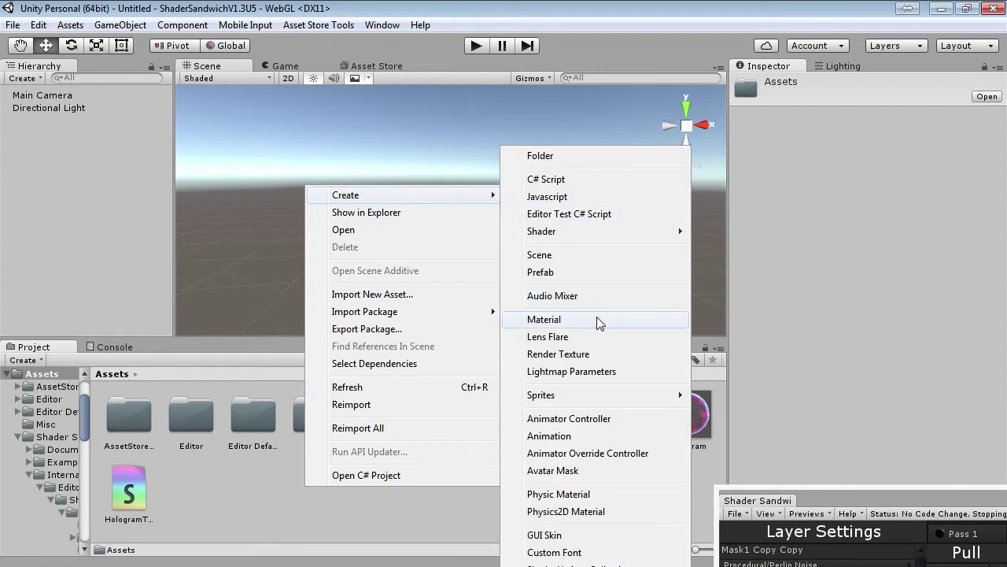
pyautogui.click(596, 321)
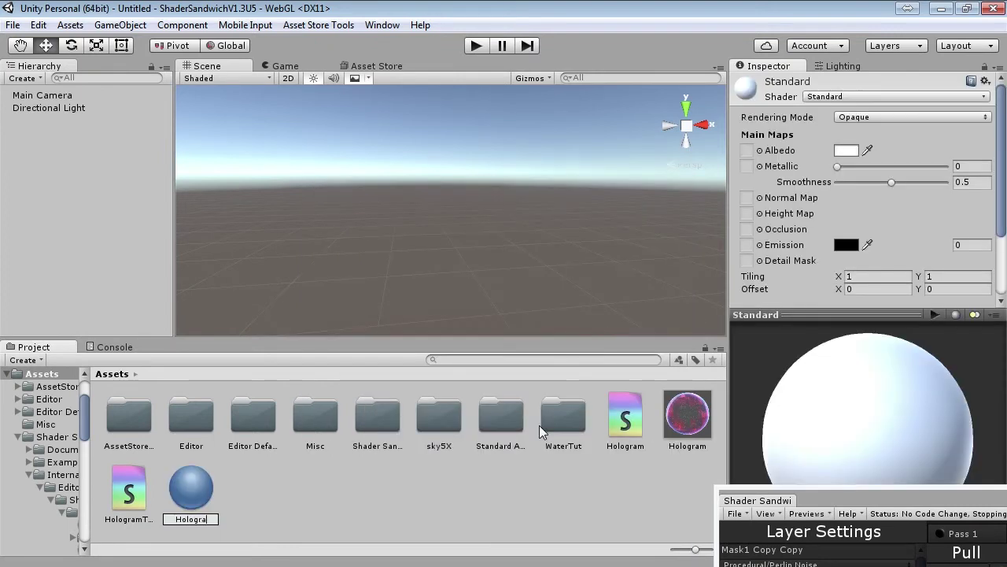
pyautogui.press('Return')
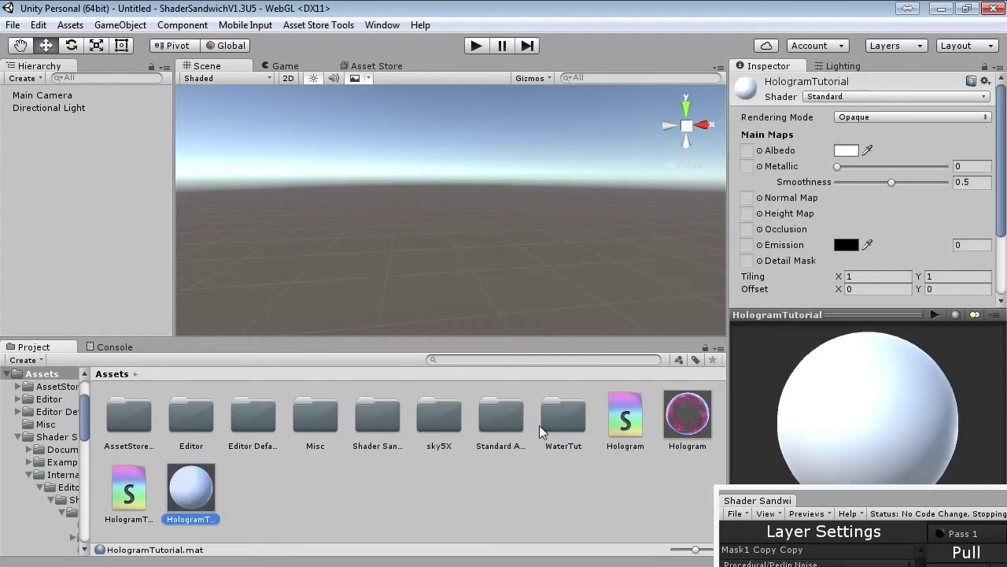
# Assign the HologramTutorial shader to the HologramTutorial material and inspect its preview sphere from another angle
pyautogui.moveTo(128, 488); pyautogui.dragTo(190, 489)
pyautogui.moveTo(811, 418); pyautogui.dragTo(835, 400)
pyautogui.moveTo(929, 354)
pyautogui.mouseDown()
pyautogui.moveTo(887, 366)
pyautogui.moveTo(916, 343)
pyautogui.mouseUp()
# In the Lines mask, move the Lines2 layer's Clamp effect above its Power effect
pyautogui.moveTo(918, 491); pyautogui.dragTo(220, 44)
pyautogui.click(858, 280)
pyautogui.click(483, 163)
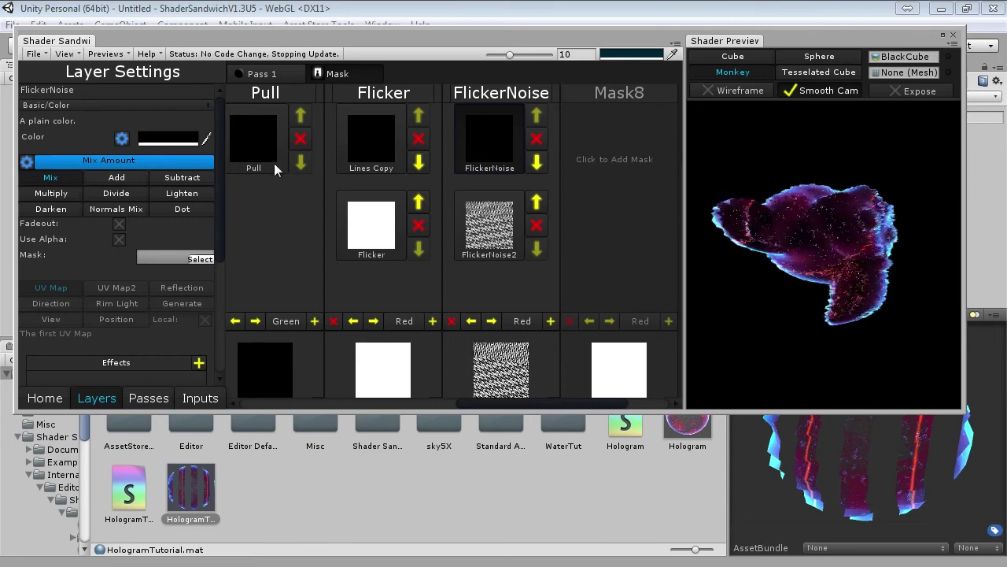
pyautogui.moveTo(856, 232); pyautogui.dragTo(847, 270, button='right')
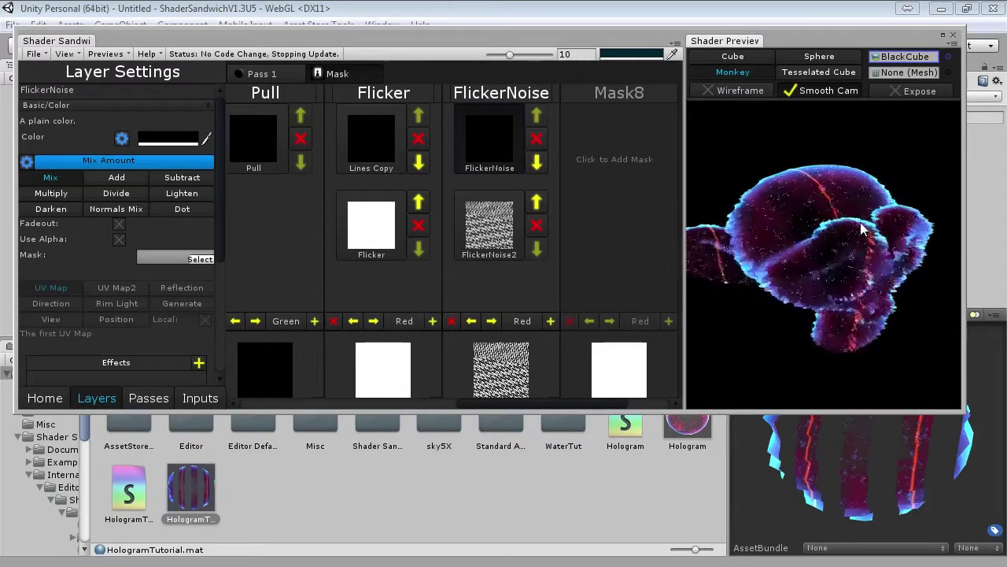
pyautogui.moveTo(496, 401); pyautogui.dragTo(346, 407)
pyautogui.click(509, 156)
pyautogui.scroll(-1, 509, 166)
pyautogui.click(516, 250)
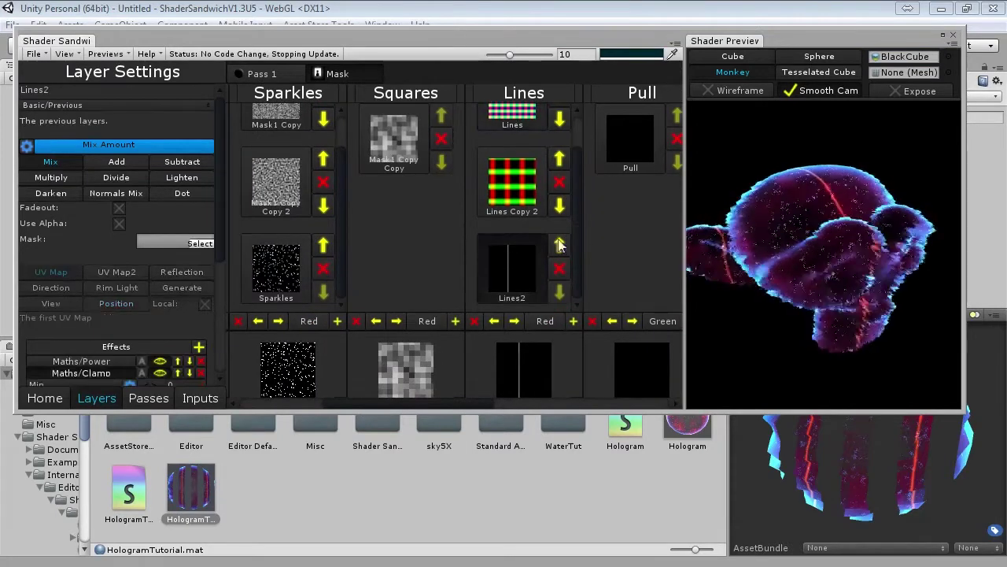
pyautogui.scroll(-4, 218, 268)
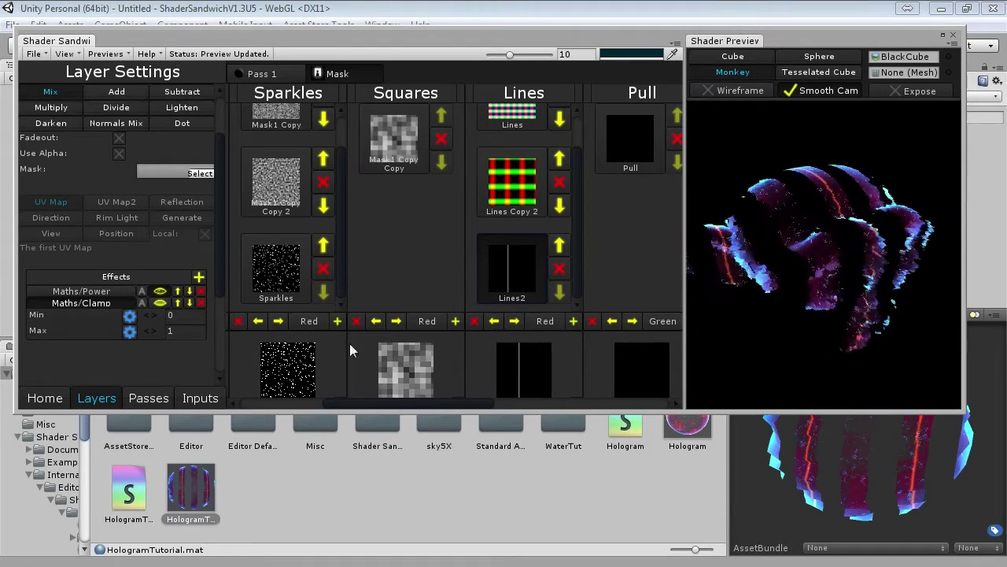
pyautogui.click(160, 303)
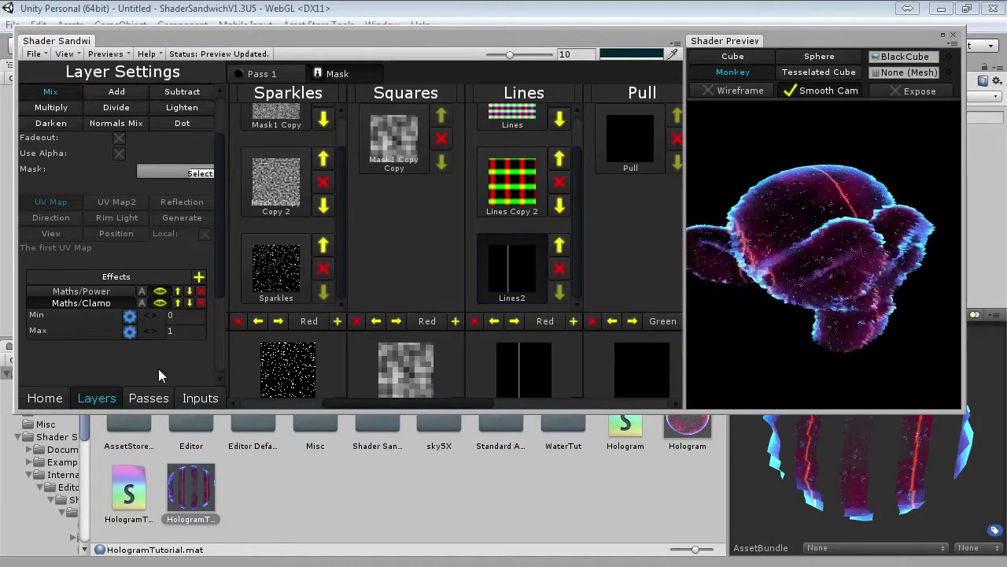
pyautogui.click(177, 303)
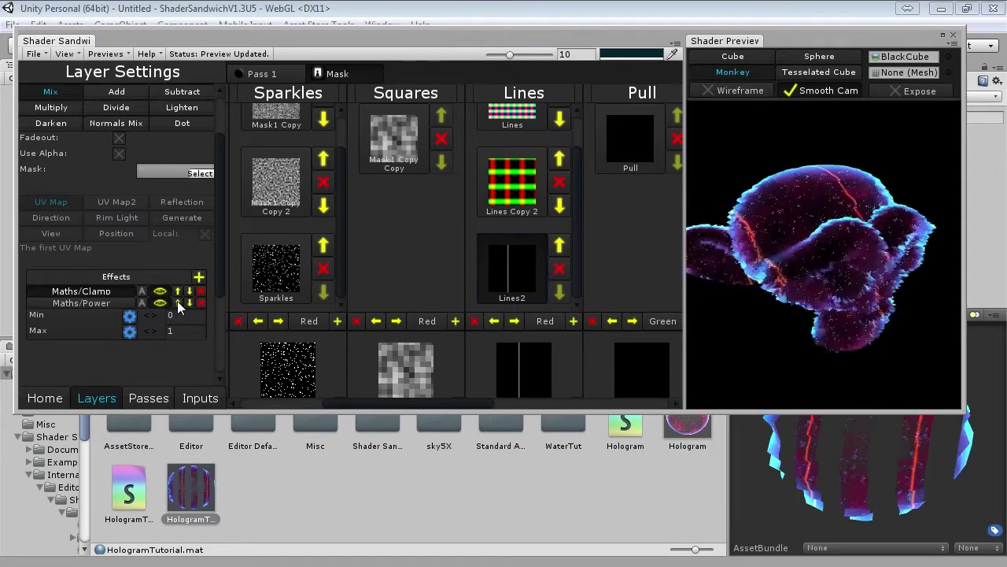
# Save the shader and check the updated HologramTutorial material beside the preview model
pyautogui.click(34, 53)
pyautogui.click(71, 112)
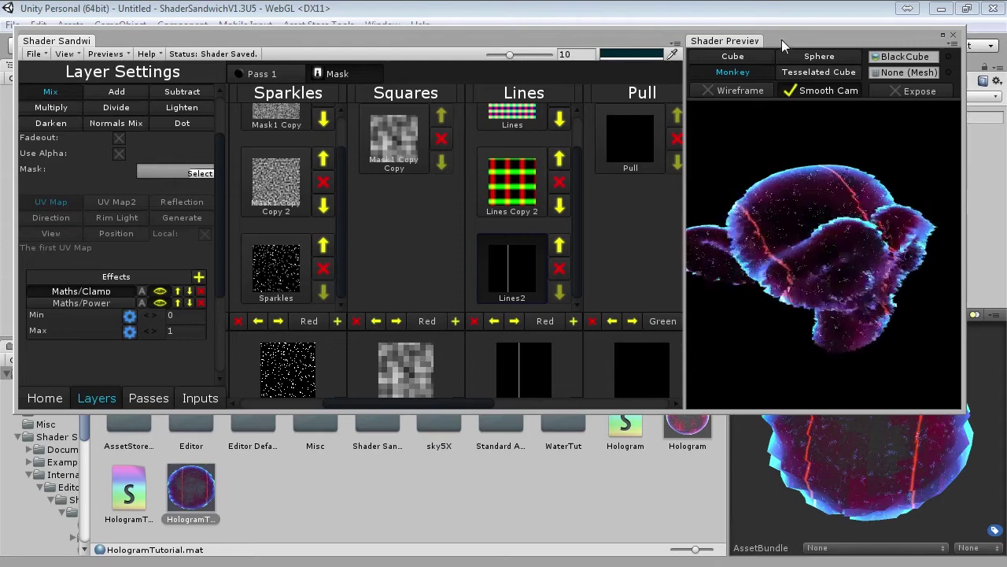
pyautogui.moveTo(785, 37); pyautogui.dragTo(456, 140)
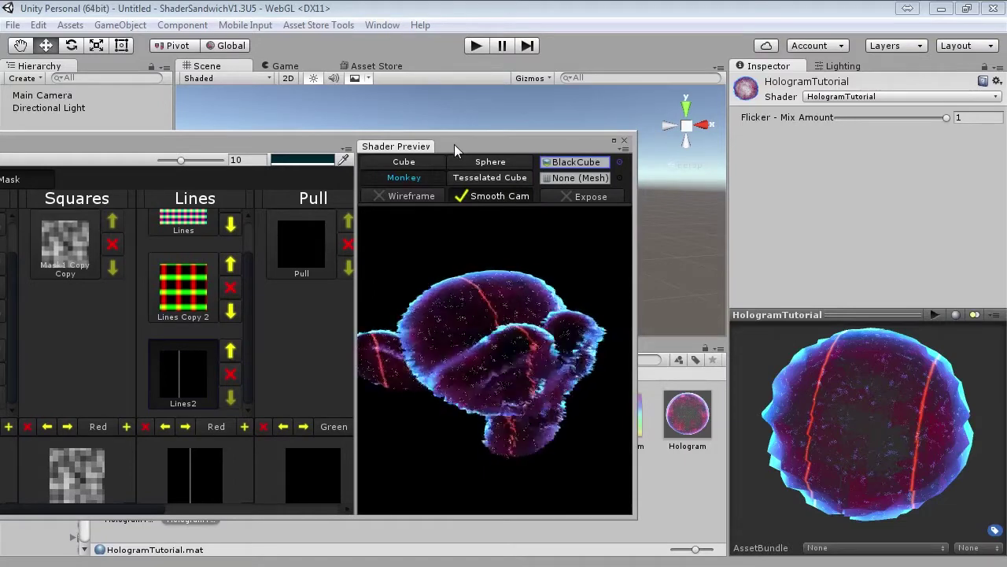
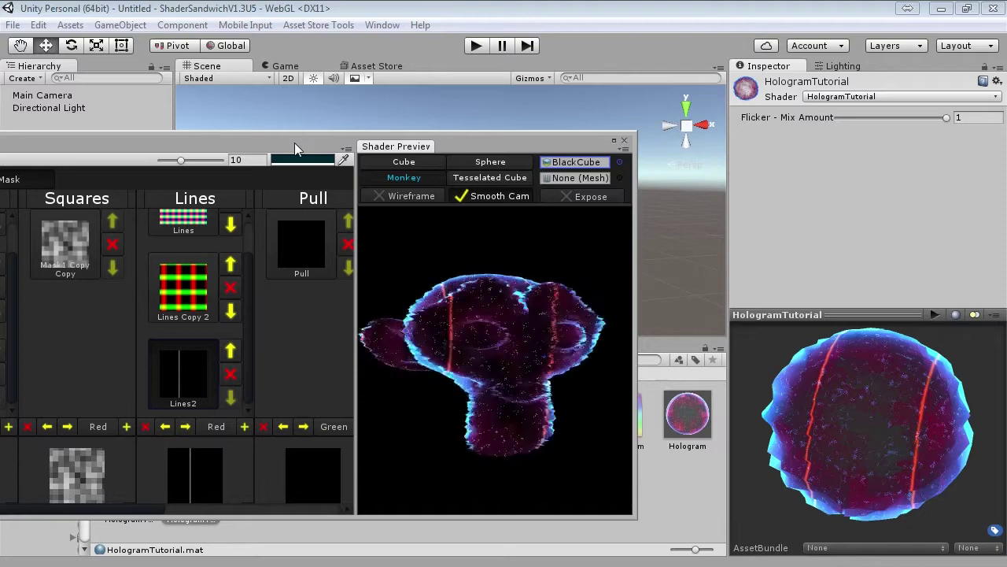
pyautogui.moveTo(295, 146); pyautogui.dragTo(347, 417)
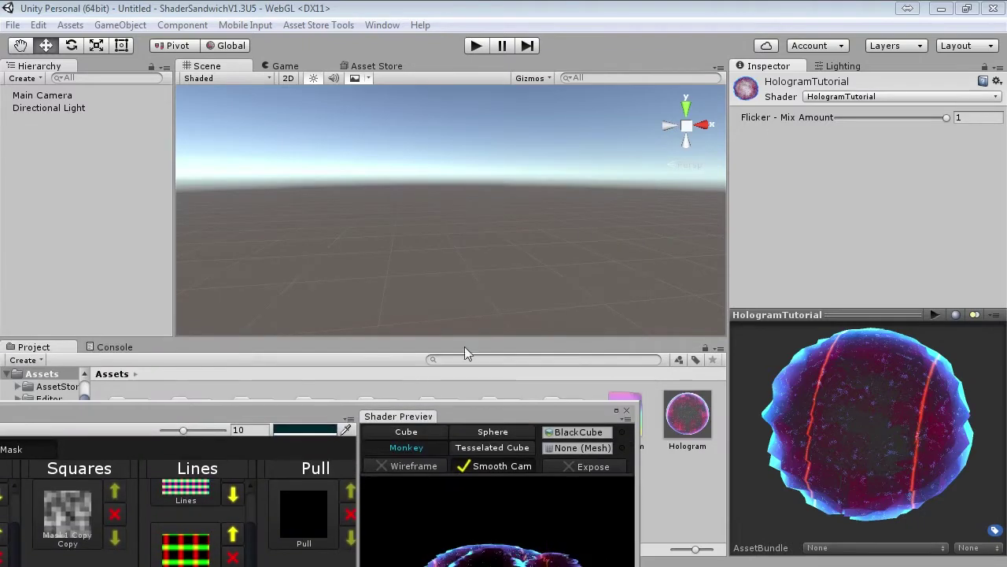
pyautogui.moveTo(275, 409); pyautogui.dragTo(605, 187)
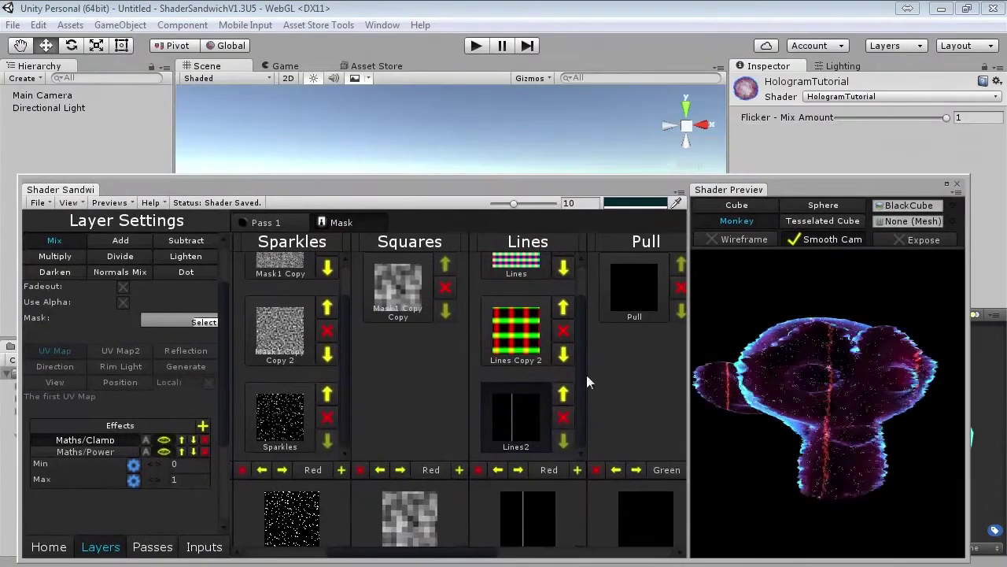
# Expose the colors of the Emission2, Emission3 and Emission4 layers in Pass 1 as shader inputs
pyautogui.moveTo(415, 559); pyautogui.dragTo(374, 545)
pyautogui.click(275, 221)
pyautogui.click(402, 287)
pyautogui.scroll(3, 403, 299)
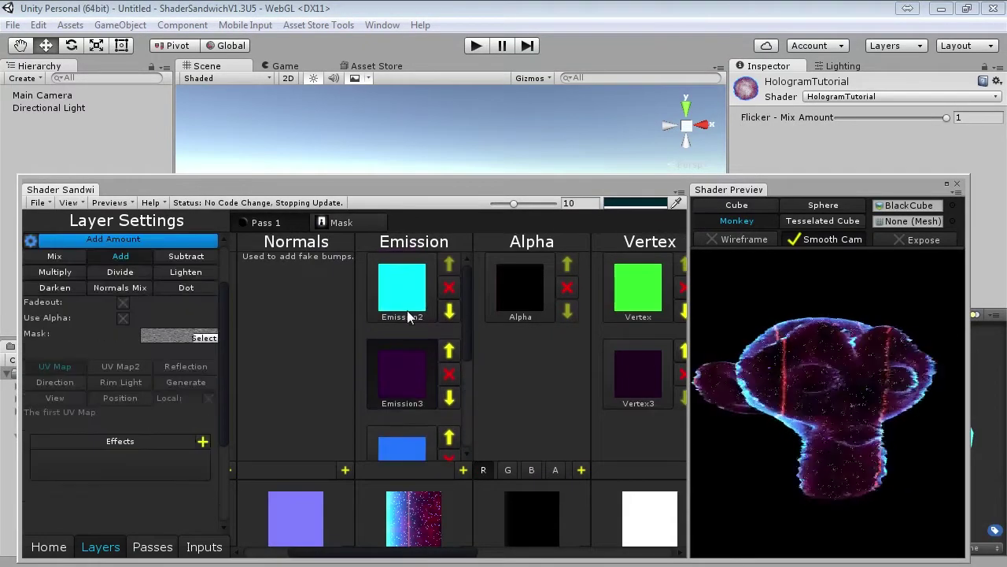
pyautogui.click(406, 313)
pyautogui.scroll(3, 219, 252)
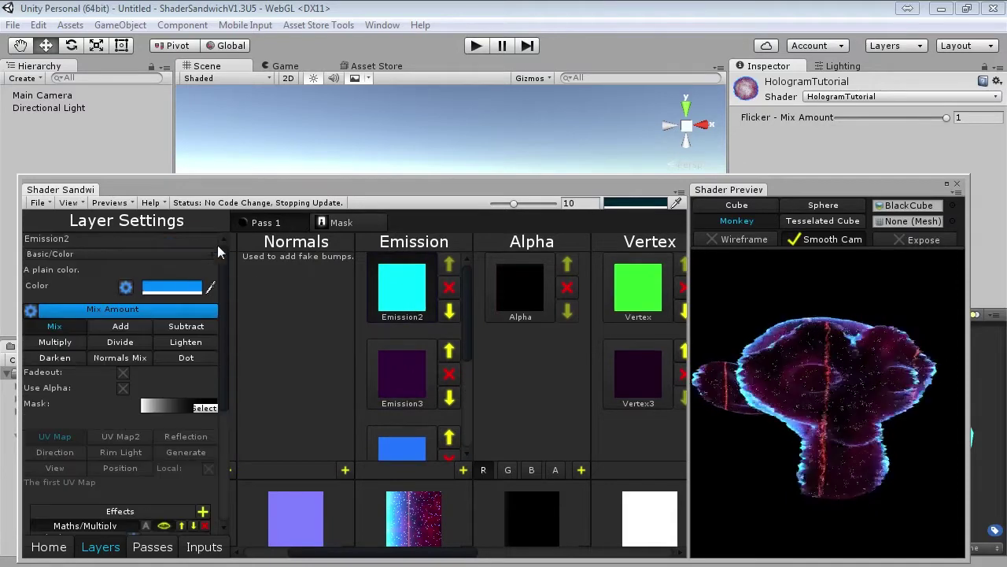
pyautogui.click(126, 288)
pyautogui.click(388, 369)
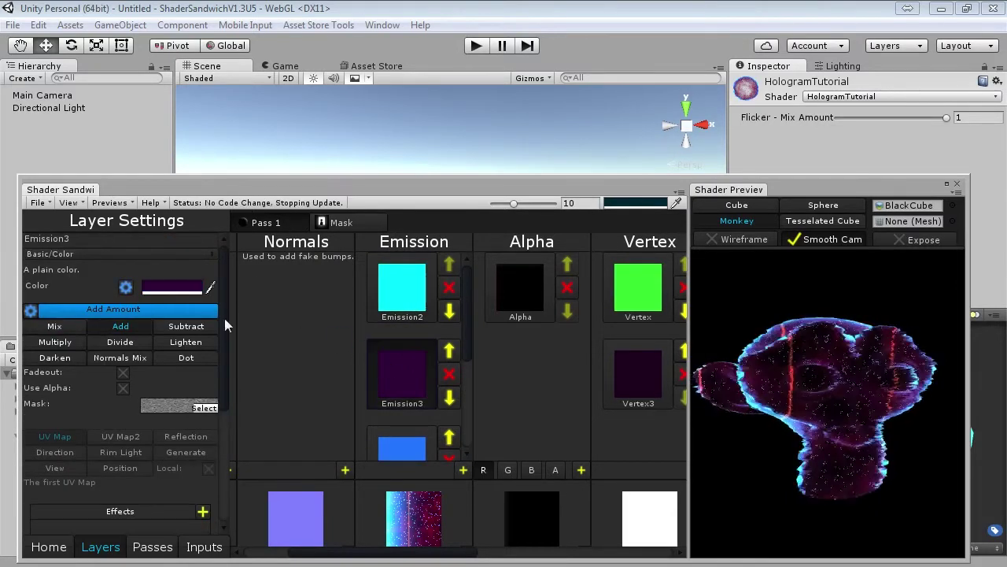
pyautogui.click(393, 454)
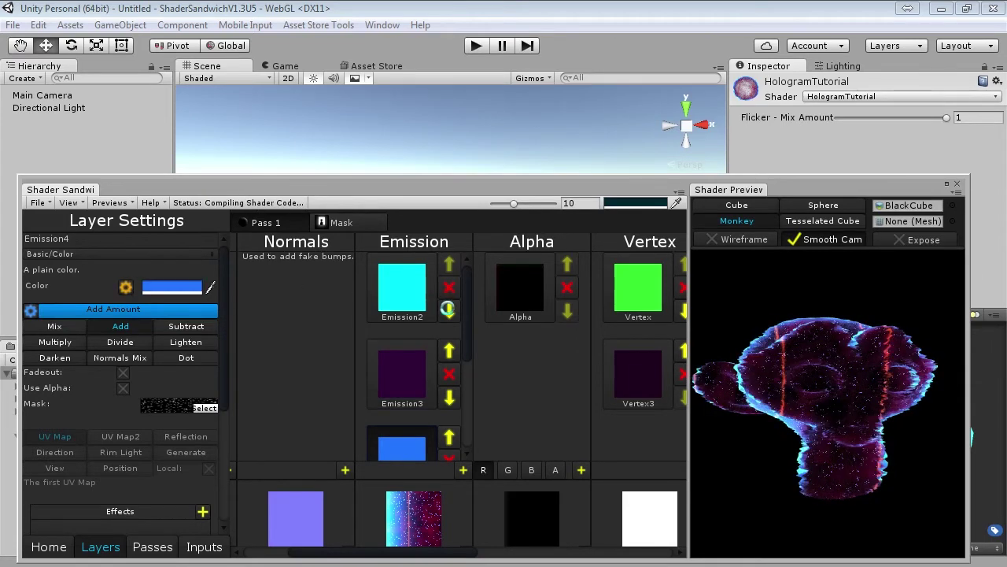
# Expose the colors of the Emission5 and Emission6 layers as shader inputs
pyautogui.scroll(-5, 469, 346)
pyautogui.click(402, 330)
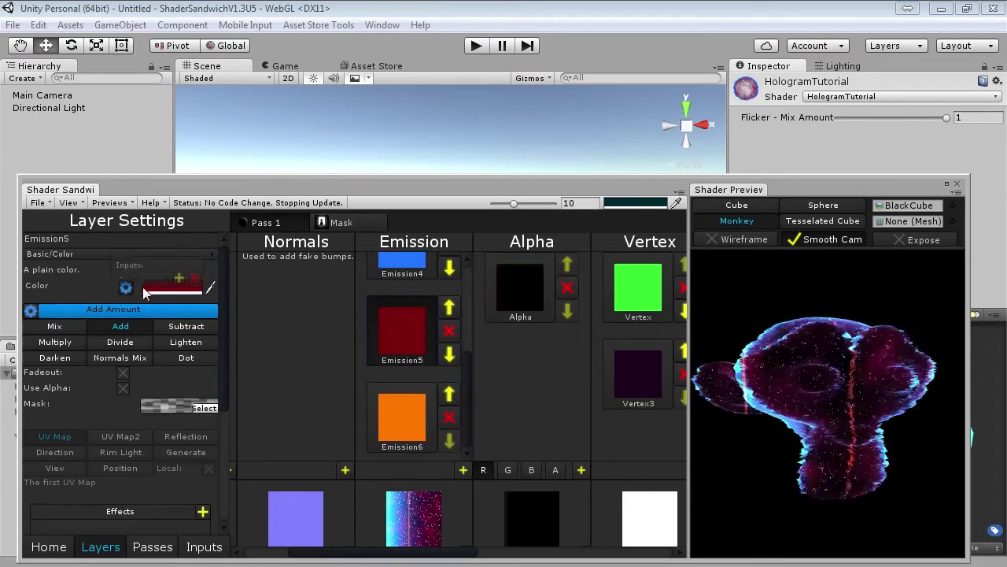
pyautogui.click(404, 407)
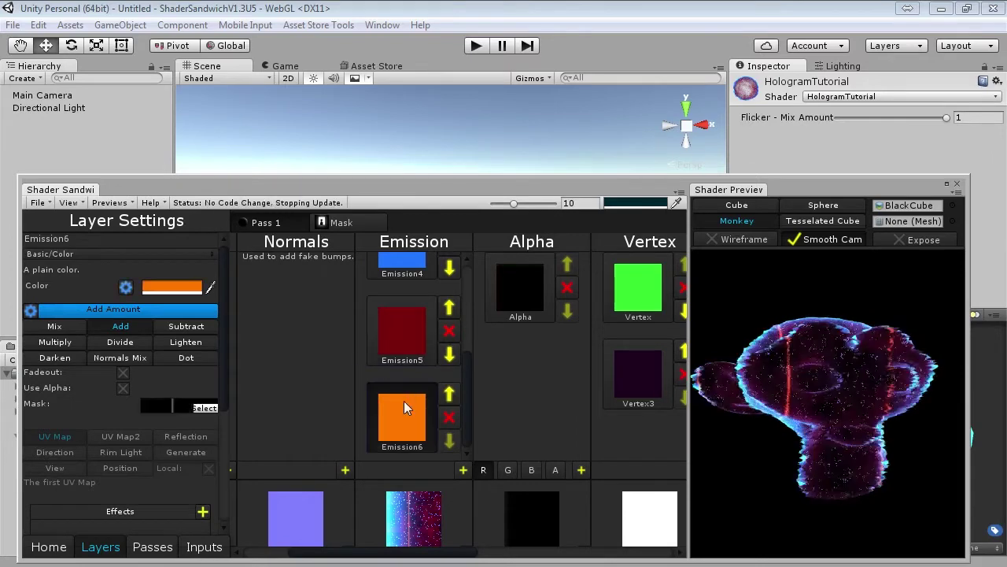
pyautogui.click(129, 286)
pyautogui.click(179, 270)
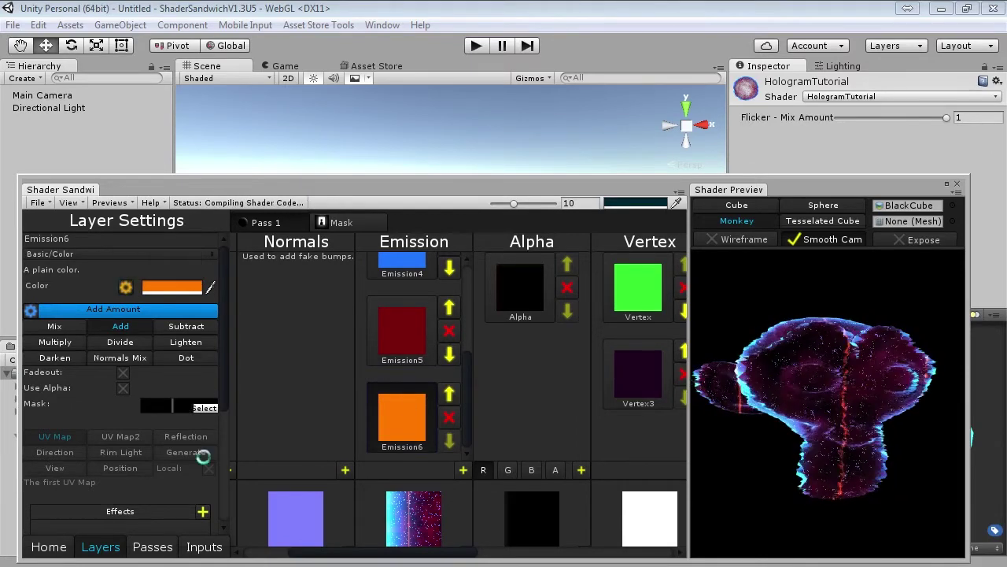
# Rename the Emission2 color input to Rim Color and the Emission3 color input to Dust Color
pyautogui.click(203, 546)
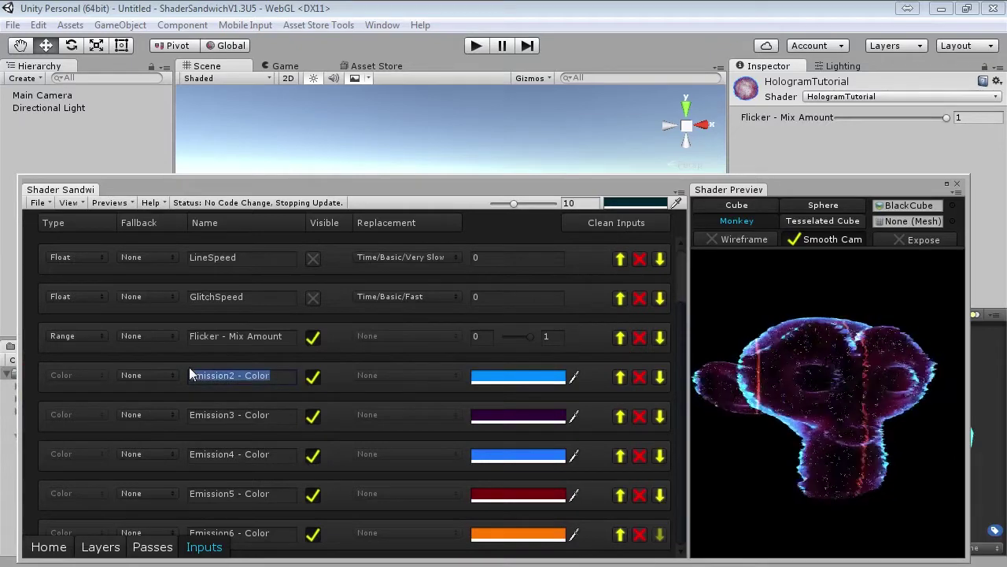
pyautogui.write('Rim Color')
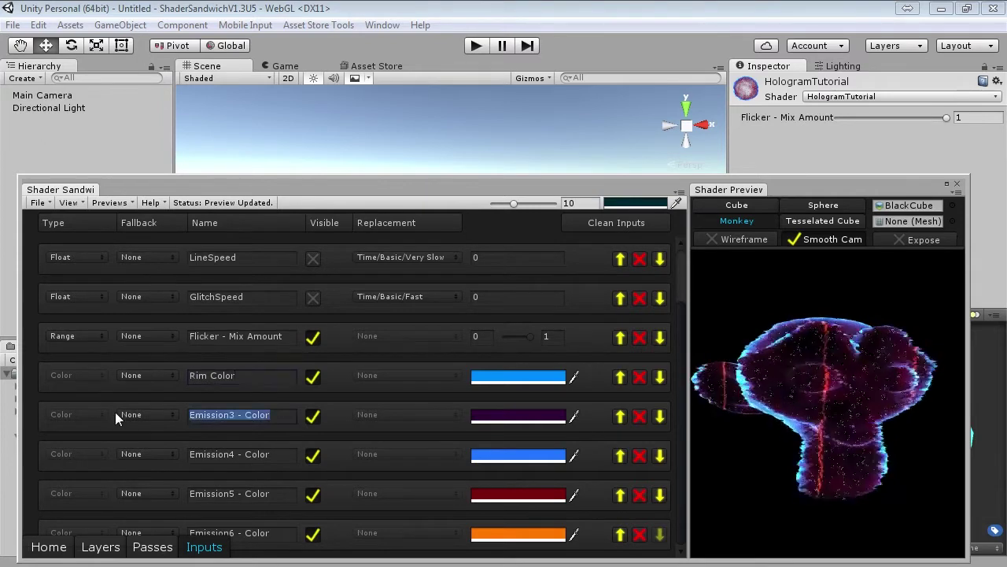
pyautogui.write('D')
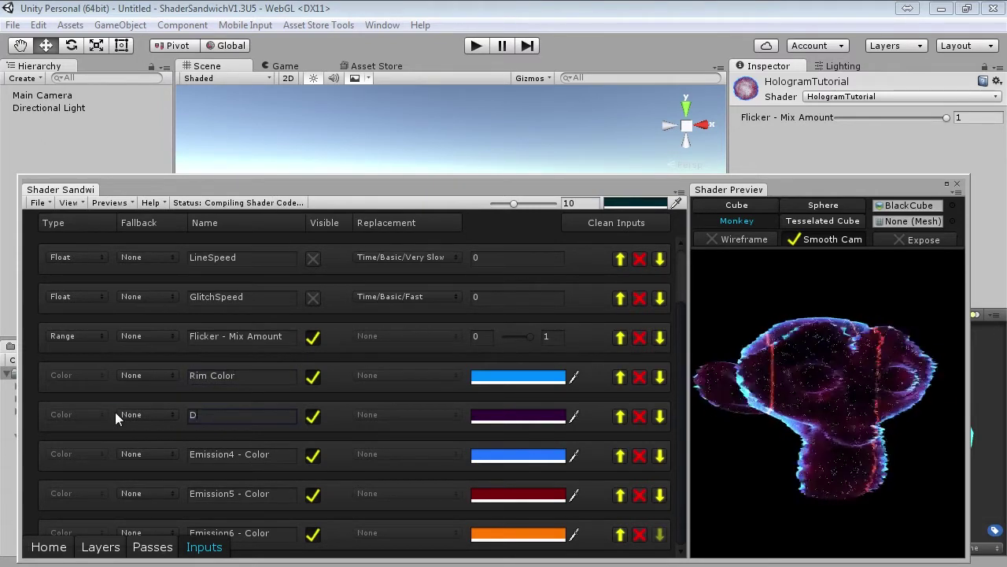
pyautogui.write('ust Color')
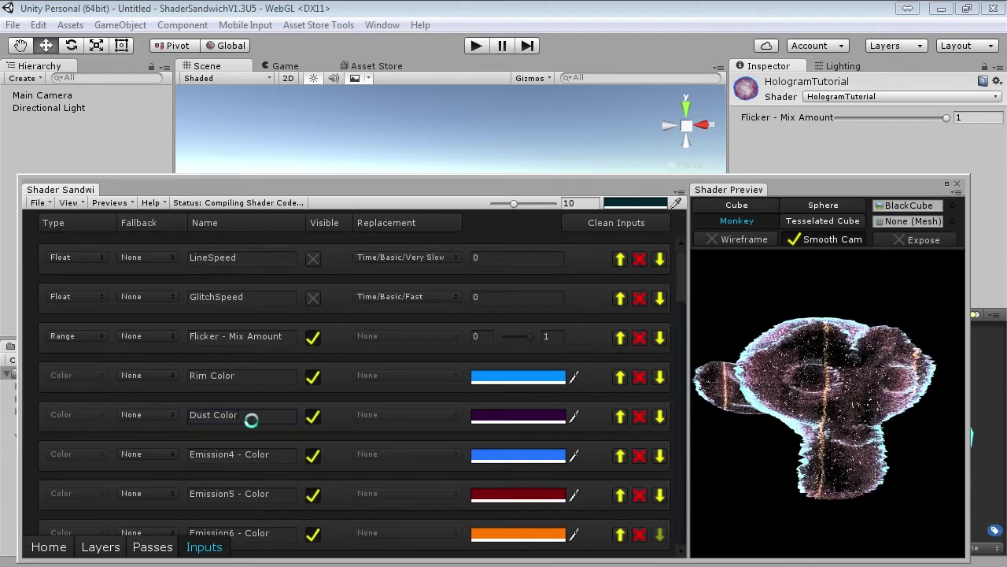
# Rename the Emission4, Emission5 and Emission6 color inputs to Sparkles Color, Squares Color and Lines Color
pyautogui.moveTo(297, 454); pyautogui.dragTo(155, 453)
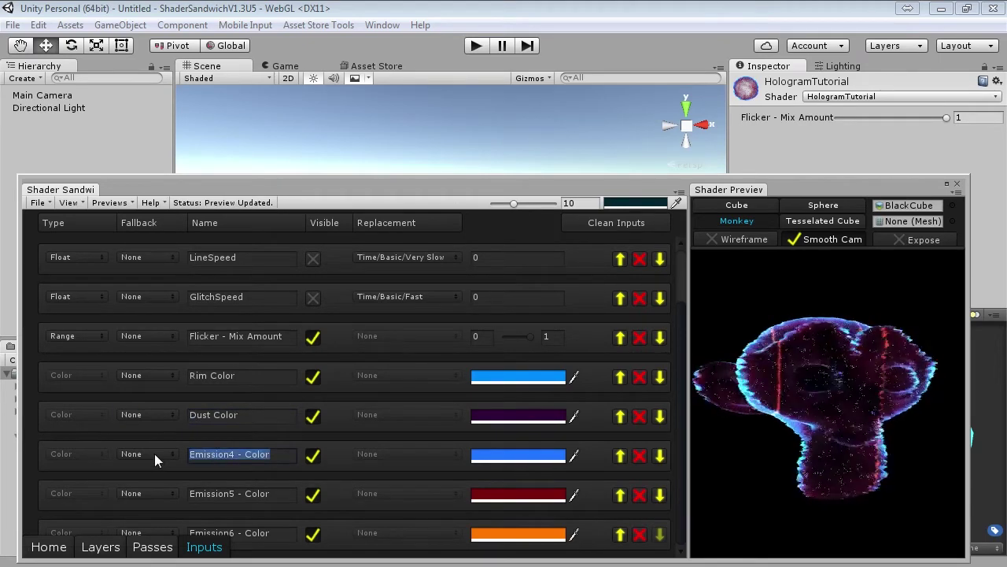
pyautogui.write('Sparkles Col')
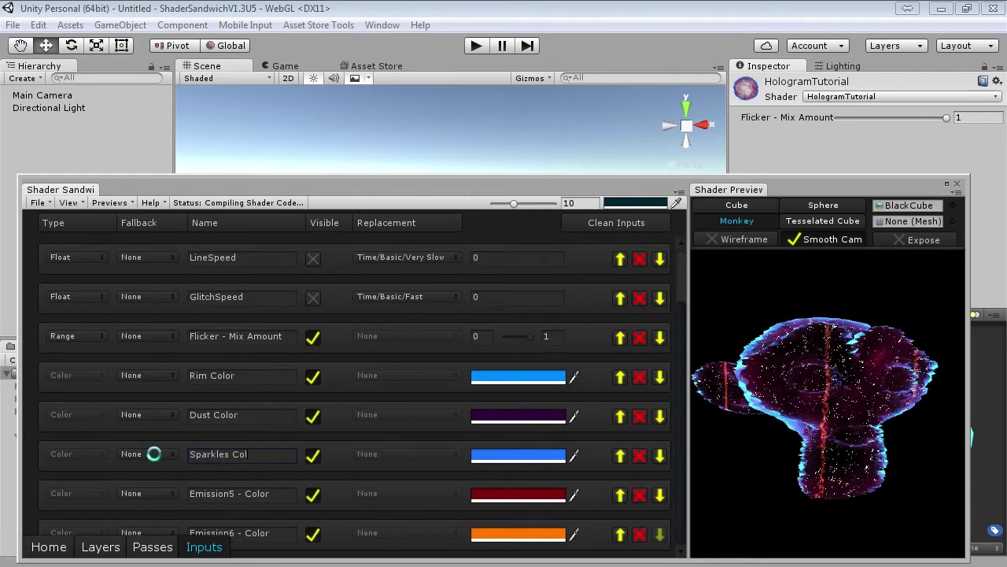
pyautogui.write('or')
pyautogui.write('Square')
pyautogui.write('s Color')
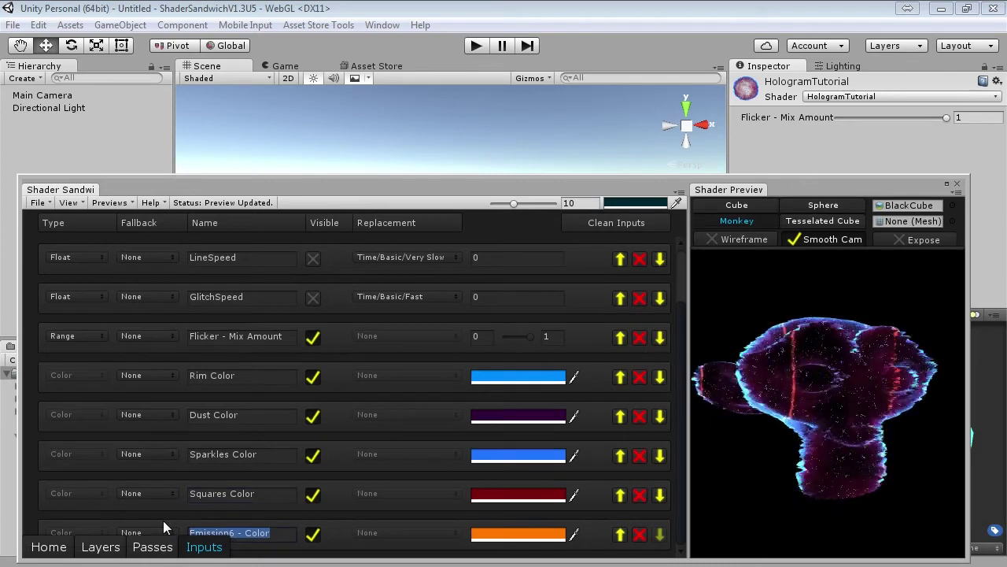
pyautogui.write('Lines Color')
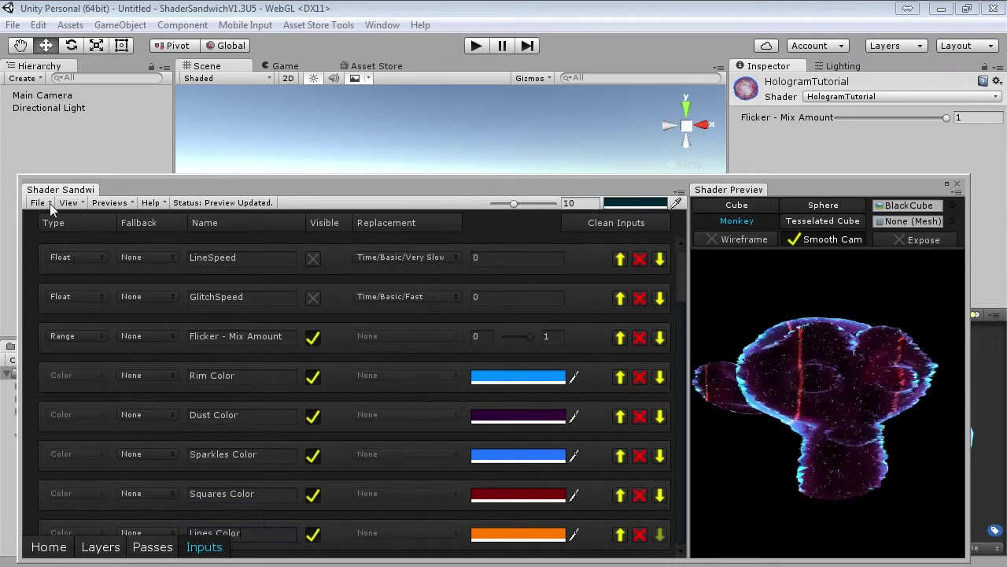
pyautogui.moveTo(294, 184); pyautogui.dragTo(299, 168)
pyautogui.scroll(3, 299, 306)
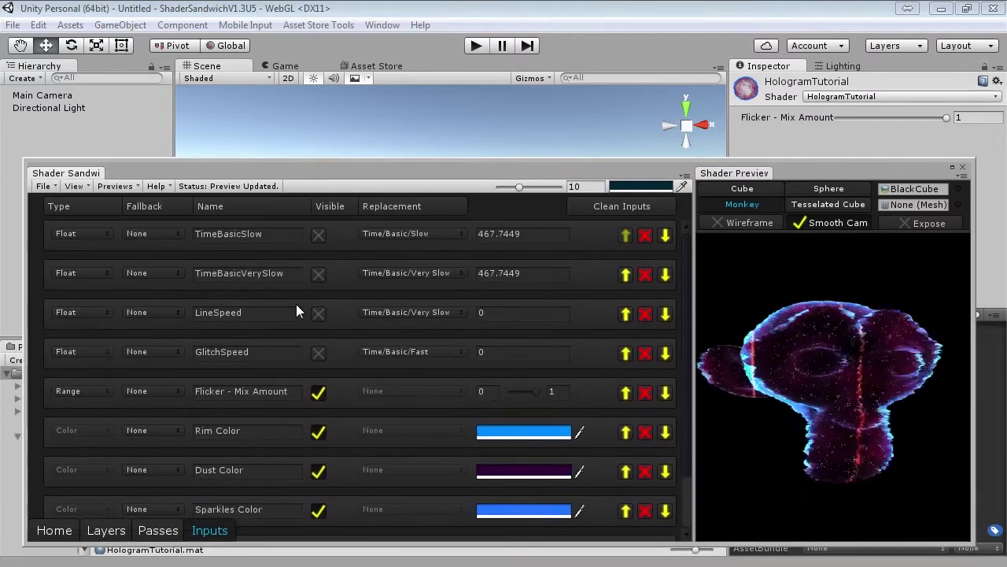
# Move the Flicker - Mix Amount input below Lines Color to the end of the input list
pyautogui.scroll(-2, 332, 337)
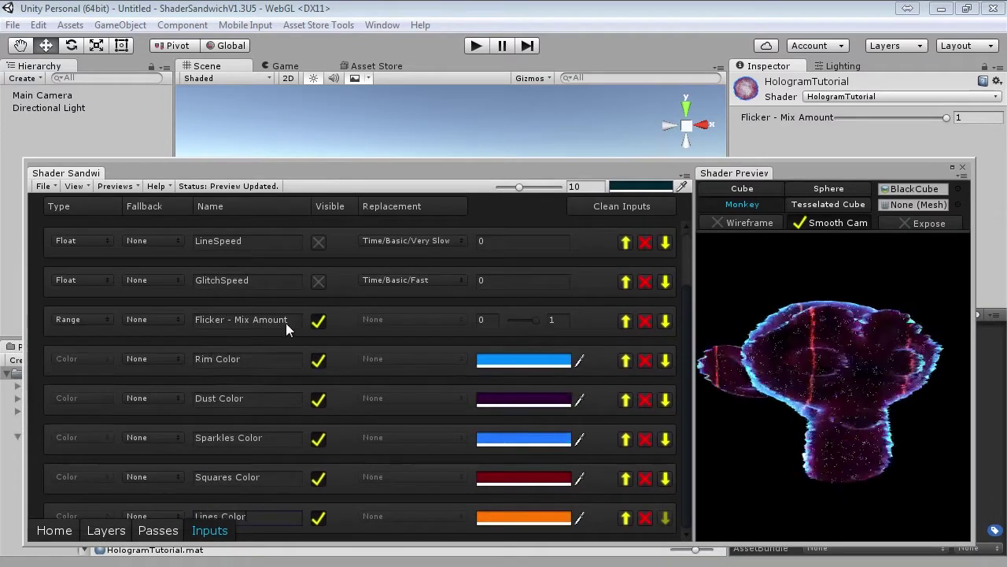
pyautogui.click(667, 322)
pyautogui.click(667, 361)
pyautogui.click(665, 403)
pyautogui.click(665, 439)
pyautogui.click(665, 478)
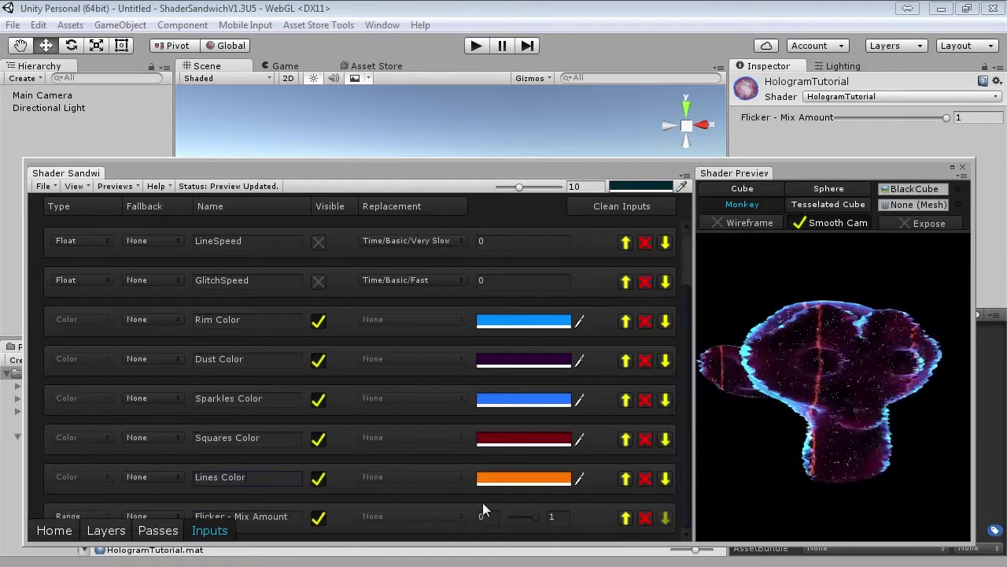
# Rename the Flicker - Mix Amount input to Force Flicker and save the shader
pyautogui.write('F')
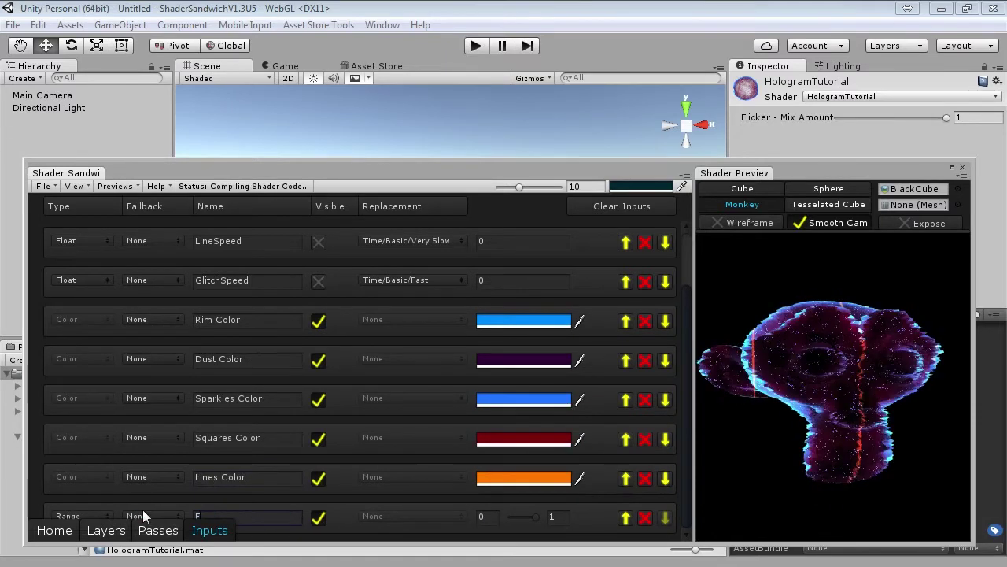
pyautogui.write('orce Flicker')
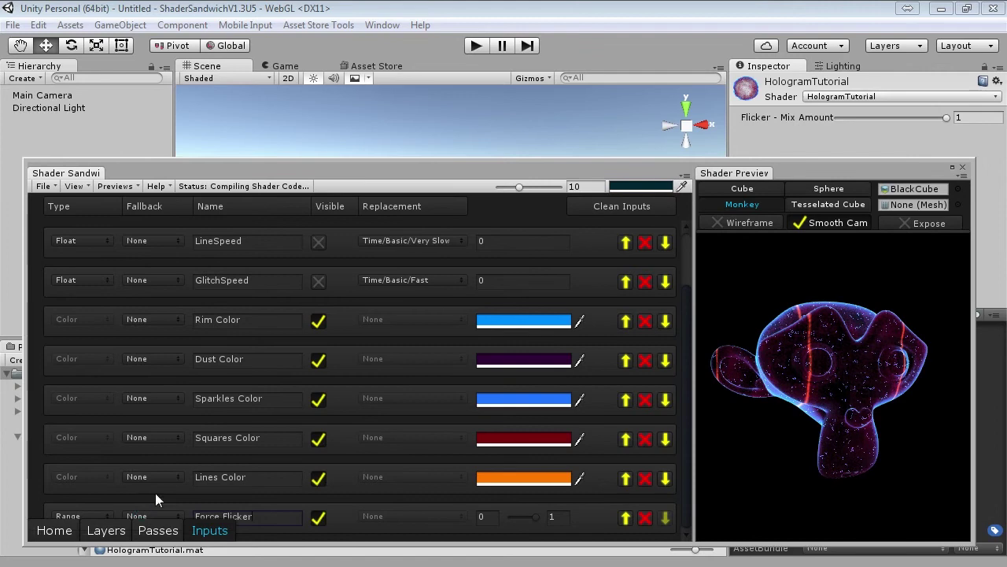
pyautogui.click(42, 186)
pyautogui.click(69, 246)
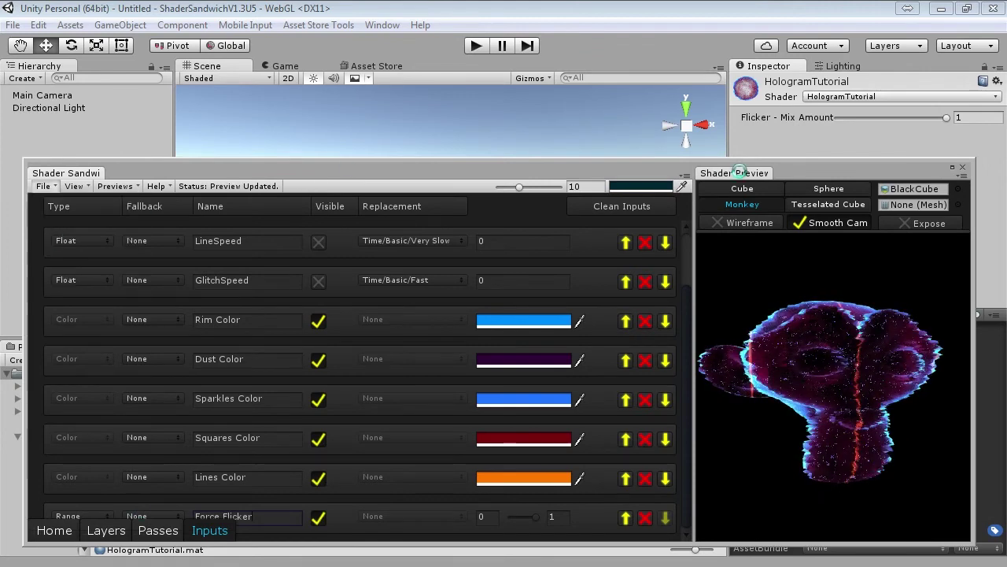
pyautogui.moveTo(851, 163)
pyautogui.mouseDown()
pyautogui.moveTo(797, 312)
pyautogui.moveTo(852, 168)
pyautogui.moveTo(840, 197)
pyautogui.moveTo(840, 177)
pyautogui.mouseUp()
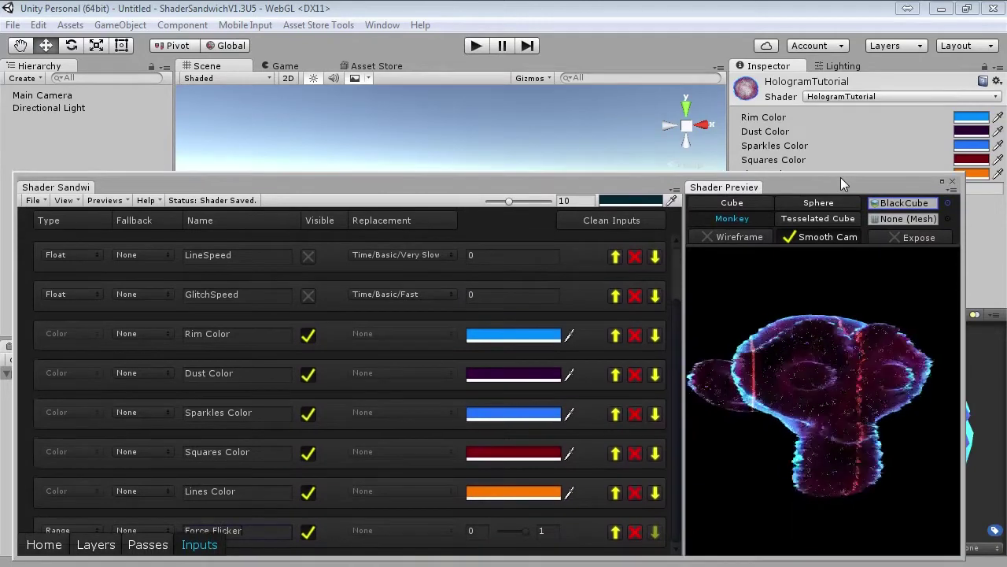
# Expose the Subtract value of the Pull mask layer's Maths/Subtract effect as an input named Pull Height
pyautogui.click(95, 544)
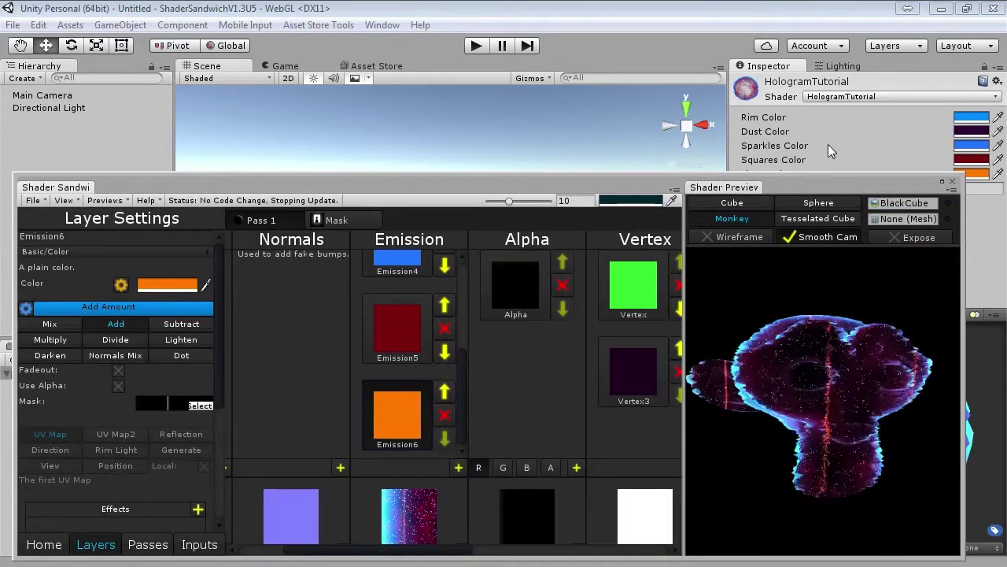
pyautogui.moveTo(706, 353); pyautogui.dragTo(878, 454)
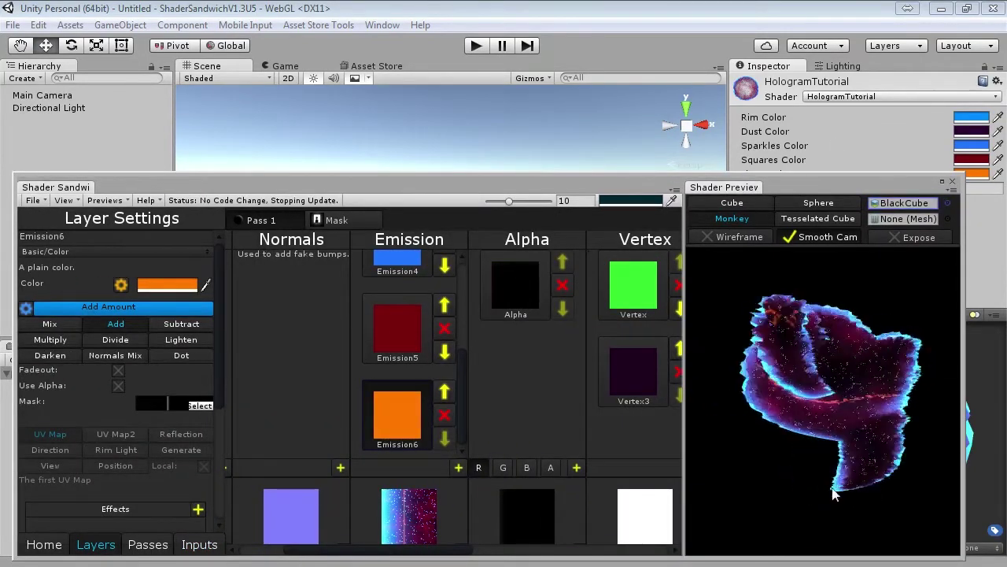
pyautogui.click(339, 221)
pyautogui.moveTo(405, 549); pyautogui.dragTo(530, 549)
pyautogui.click(425, 303)
pyautogui.scroll(-5, 211, 386)
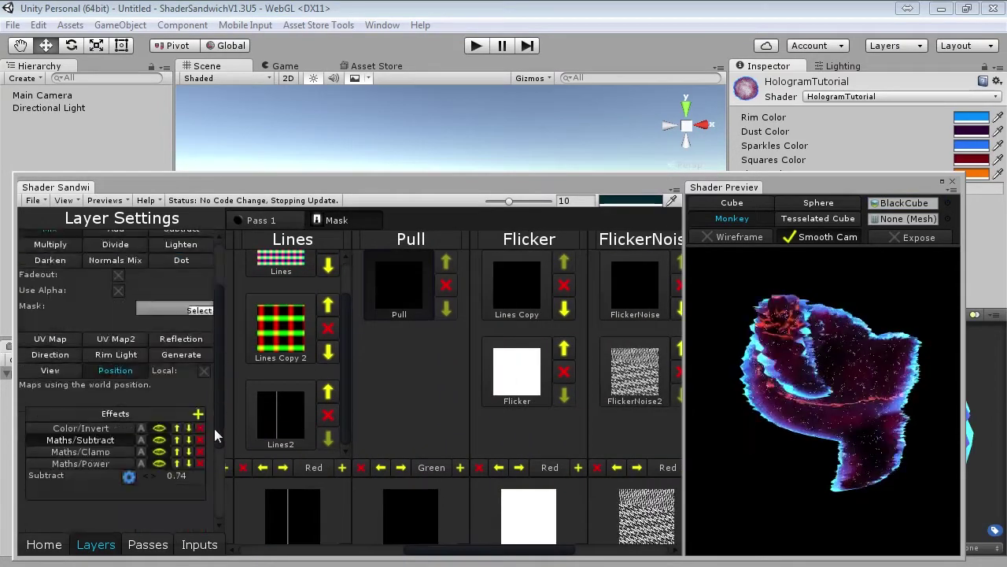
pyautogui.click(129, 403)
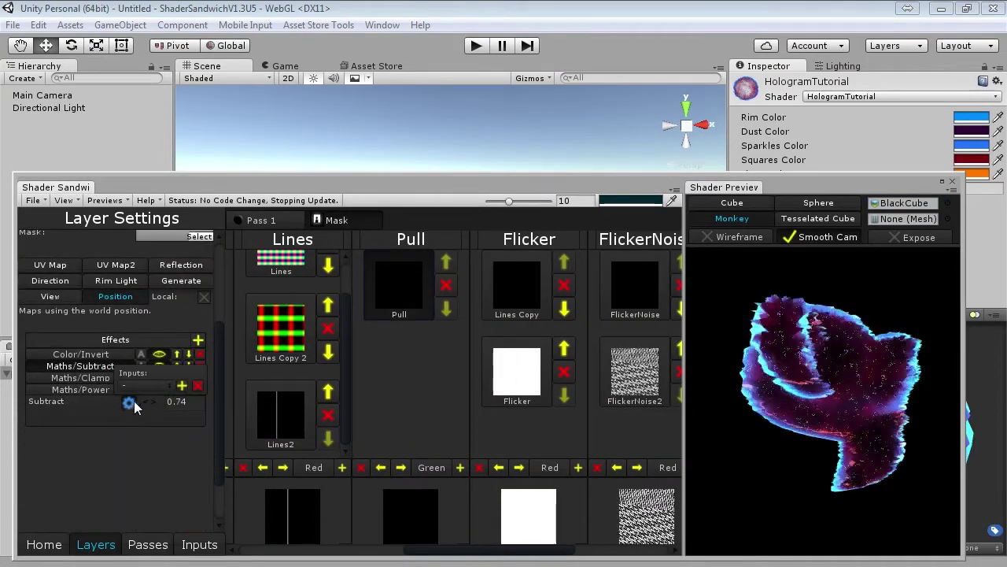
pyautogui.click(182, 385)
pyautogui.click(200, 544)
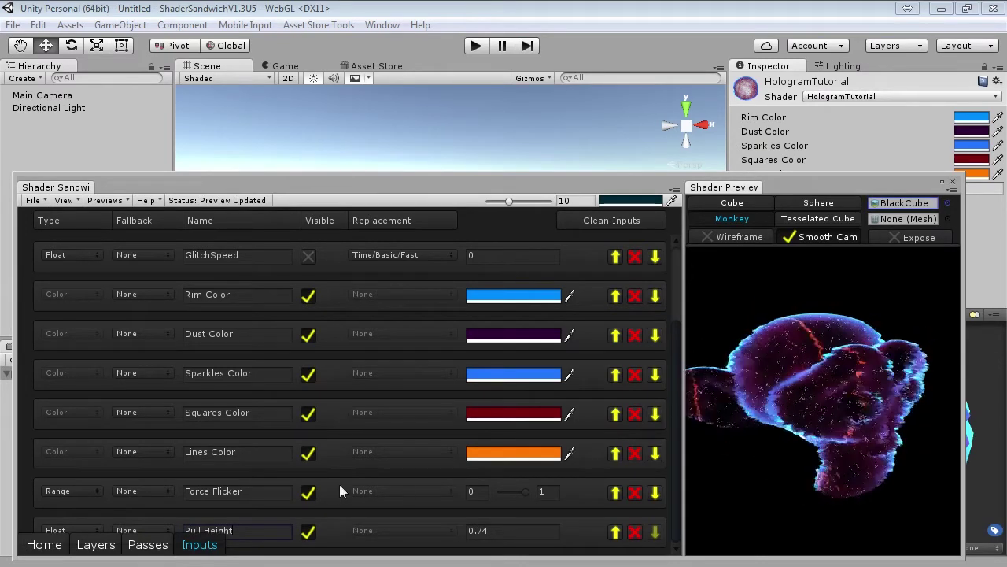
# Expose the colors of the Vertex3 and Vertex layers in Pass 1 as shader inputs
pyautogui.click(96, 549)
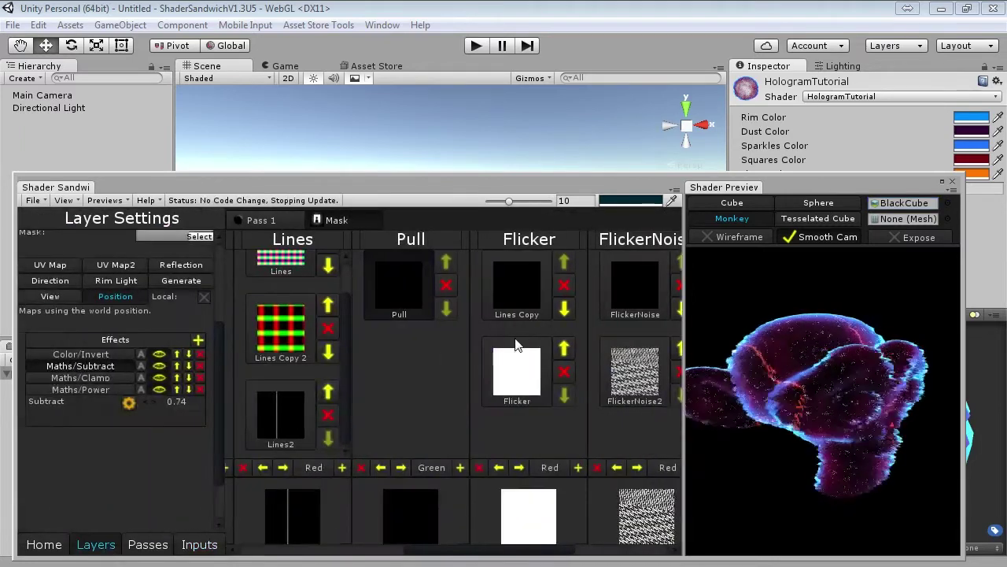
pyautogui.click(287, 216)
pyautogui.click(295, 291)
pyautogui.scroll(5, 196, 369)
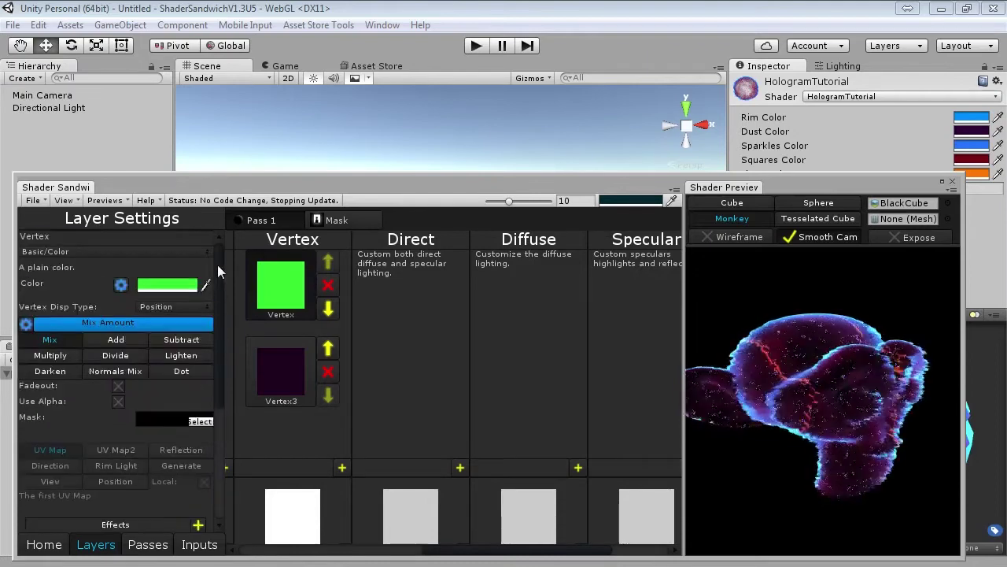
pyautogui.click(201, 421)
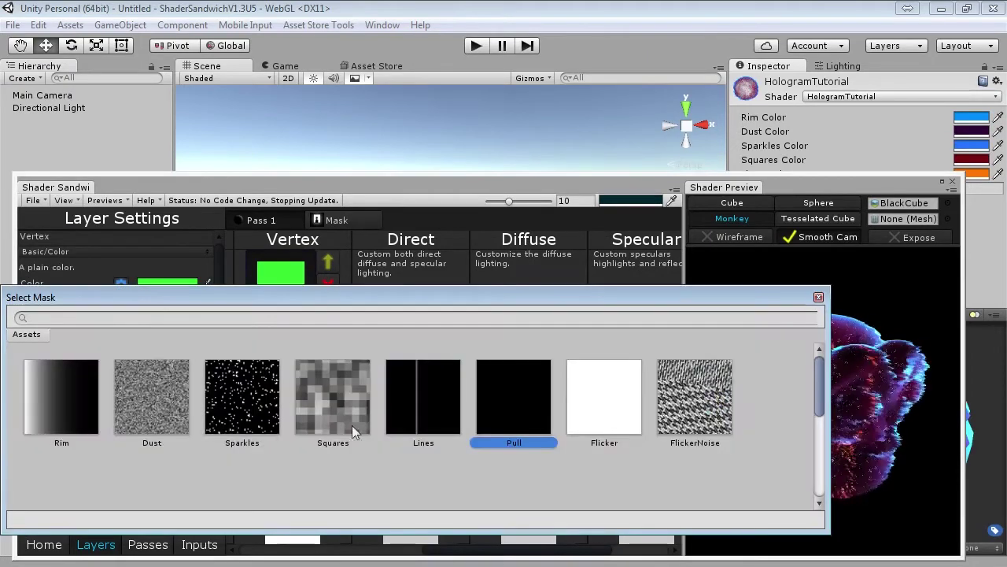
pyautogui.click(282, 366)
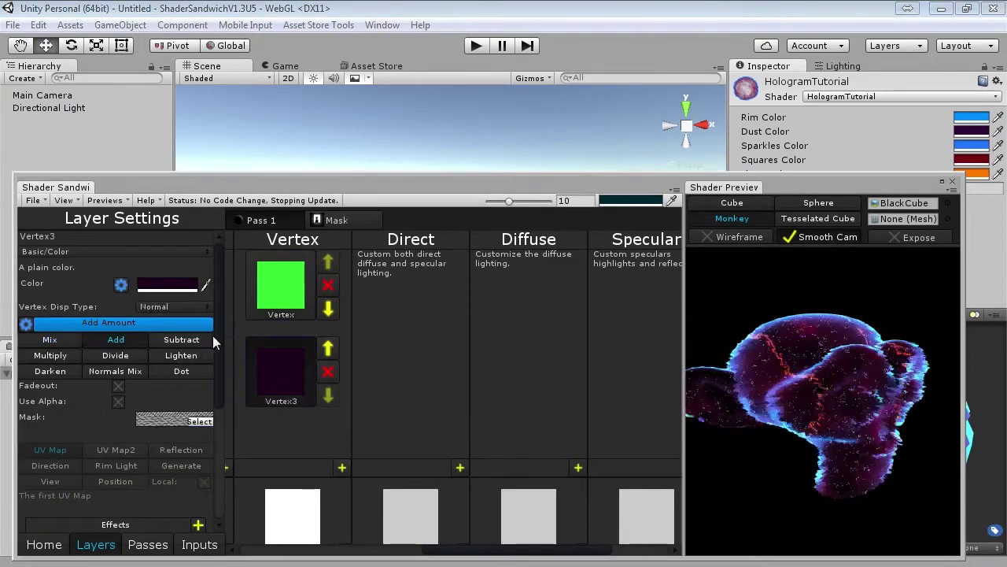
pyautogui.click(173, 268)
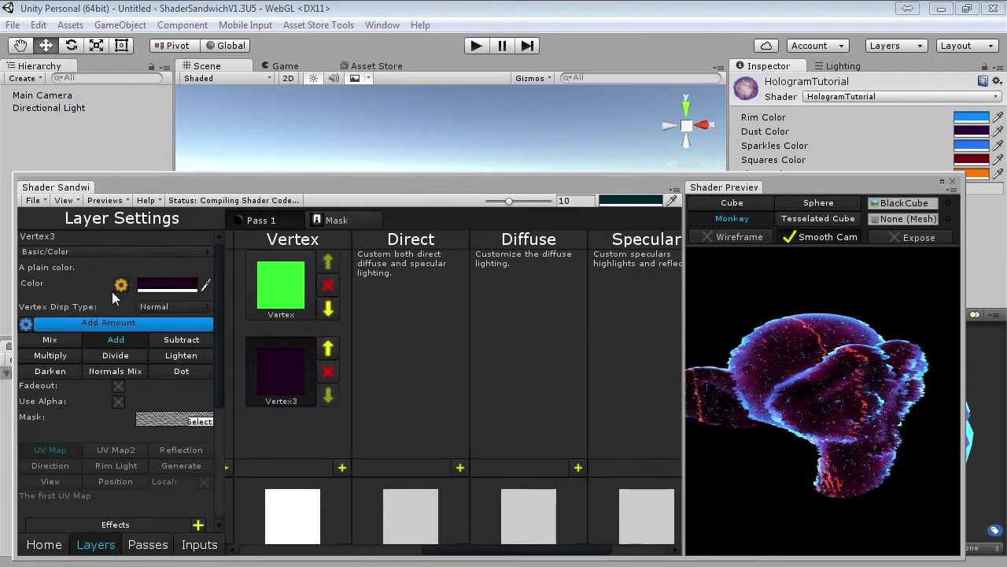
pyautogui.click(268, 296)
pyautogui.moveTo(135, 282)
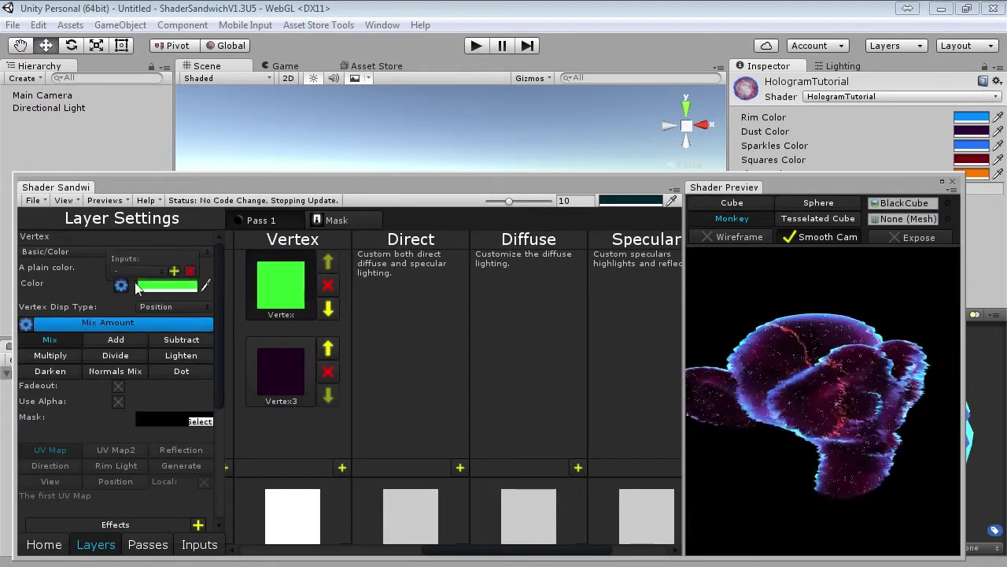
# Rename the Vertex3 color input to Flicker Direction
pyautogui.click(195, 551)
pyautogui.scroll(-4, 386, 454)
pyautogui.moveTo(258, 492); pyautogui.dragTo(149, 487)
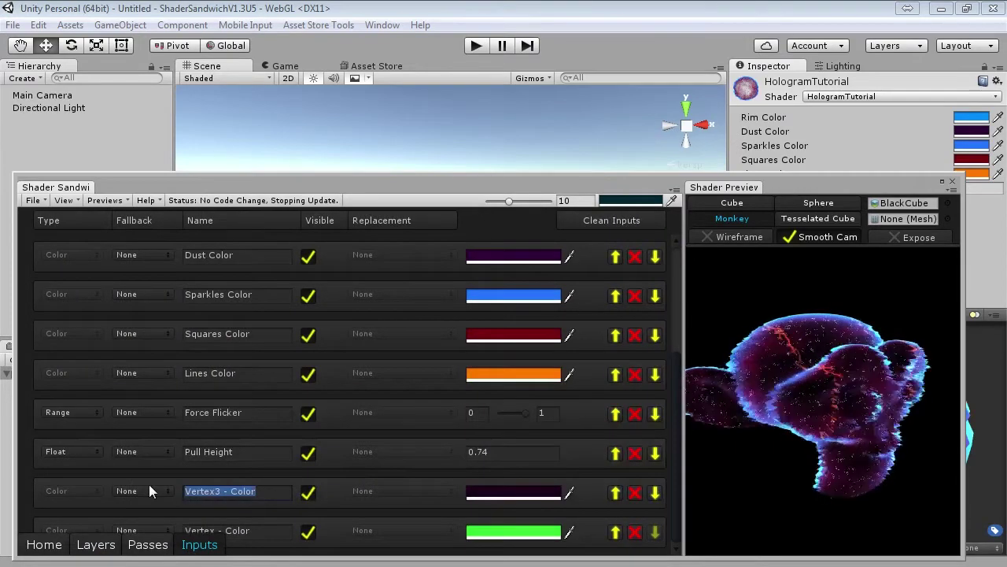
pyautogui.write('Flicker')
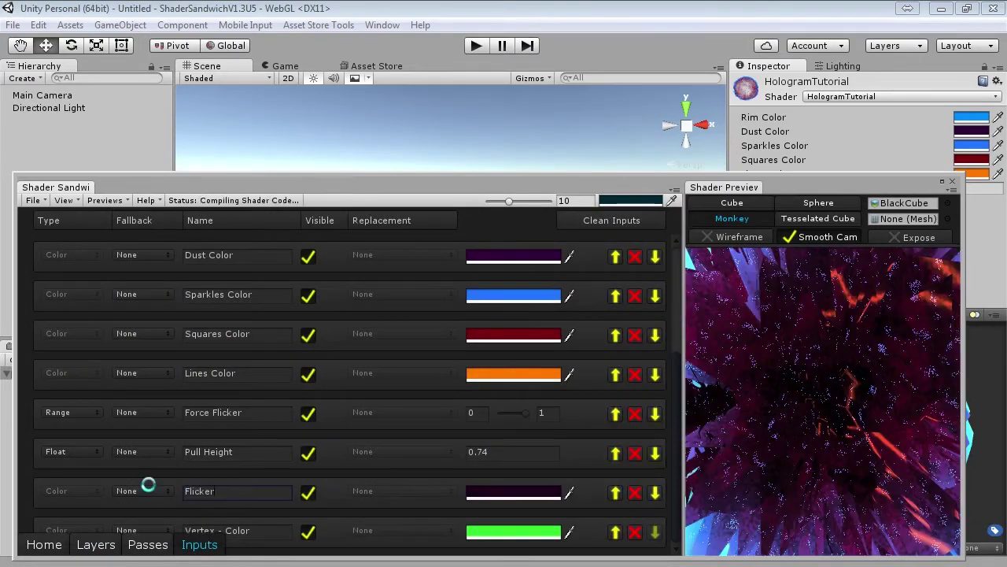
pyautogui.write(' V')
pyautogui.press('BackSpace')
pyautogui.write('Direction')
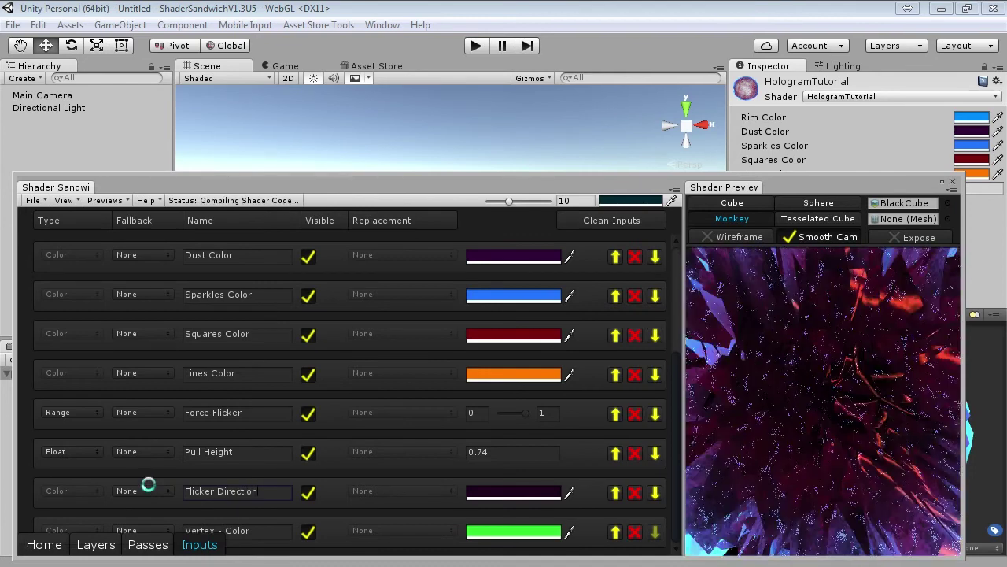
# Rename the Vertex color input to Pull Direction
pyautogui.press('Tab')
pyautogui.write('Pull Dior')
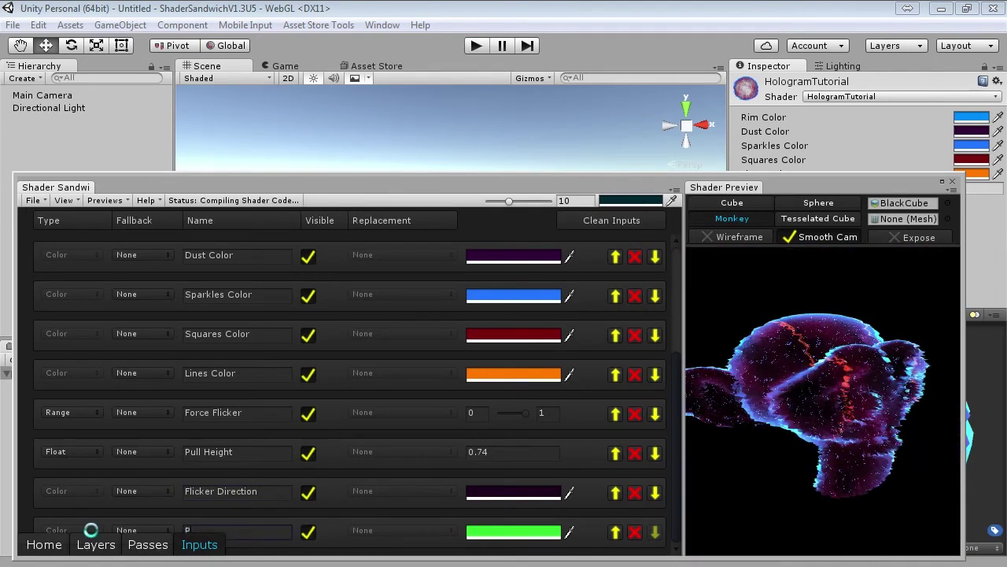
pyautogui.press('BackSpace')
pyautogui.press('BackSpace')
pyautogui.write('re')
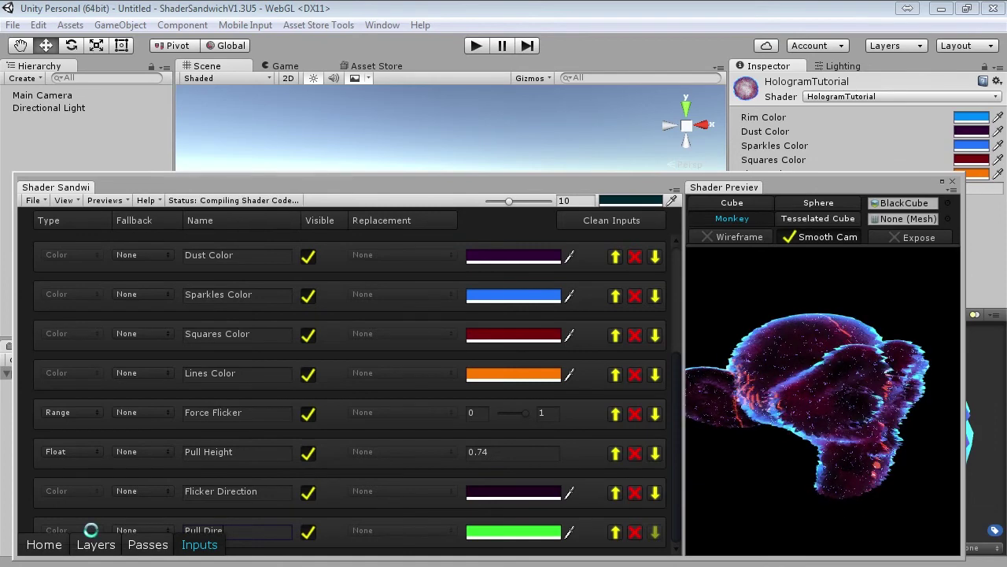
pyautogui.write('ction')
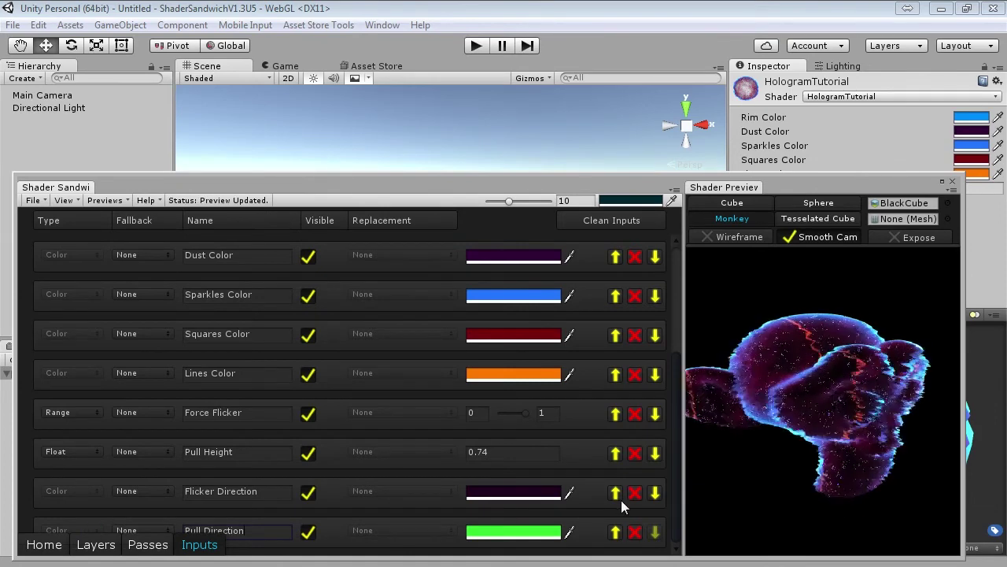
# Move the Flicker Direction input above Pull Height and save the shader
pyautogui.click(616, 492)
pyautogui.click(33, 200)
pyautogui.click(60, 250)
# Test the Force Flicker amount on the HologramTutorial material and leave it at 1
pyautogui.moveTo(804, 184); pyautogui.dragTo(527, 272)
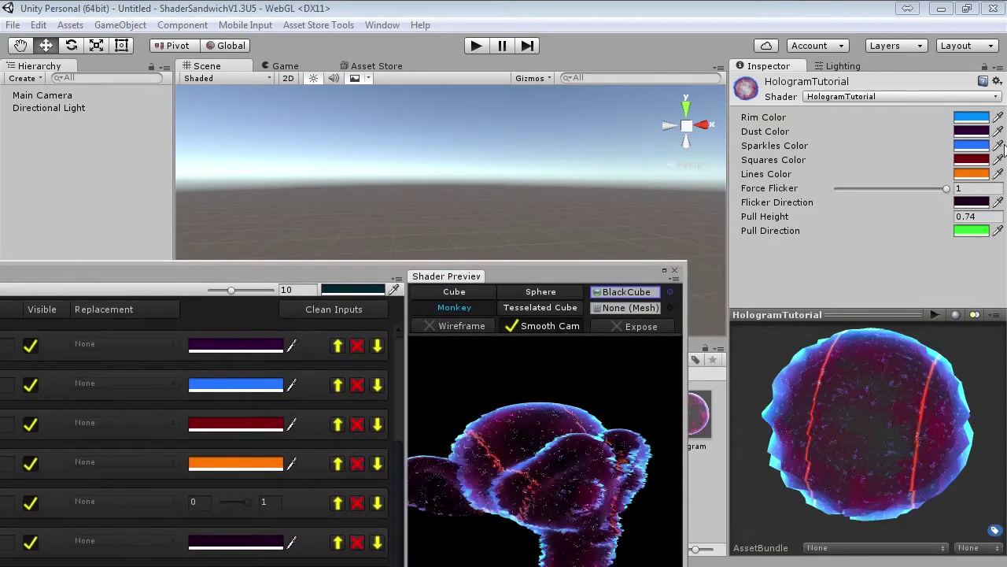
pyautogui.moveTo(905, 189); pyautogui.dragTo(1005, 190)
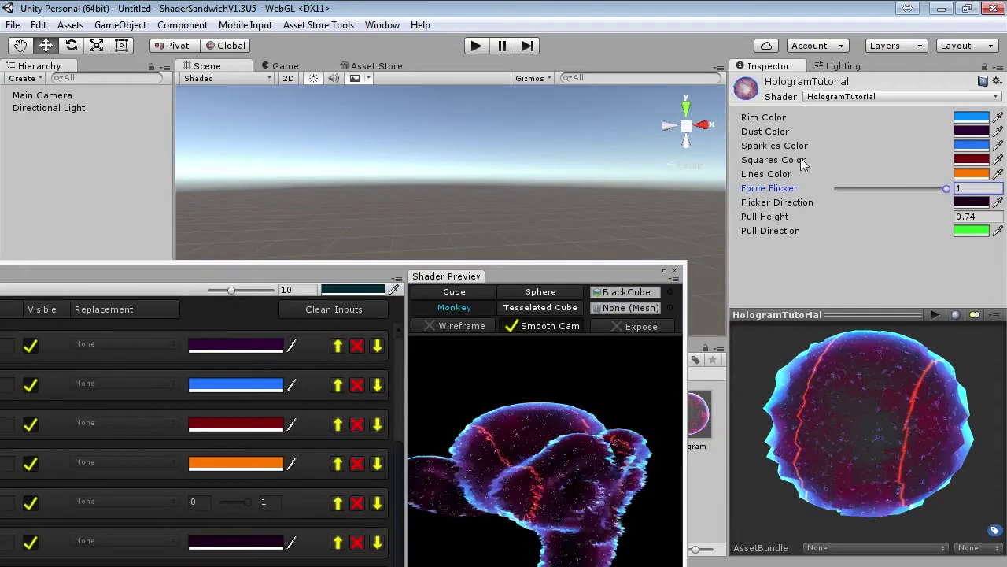
pyautogui.moveTo(516, 278); pyautogui.dragTo(738, 187)
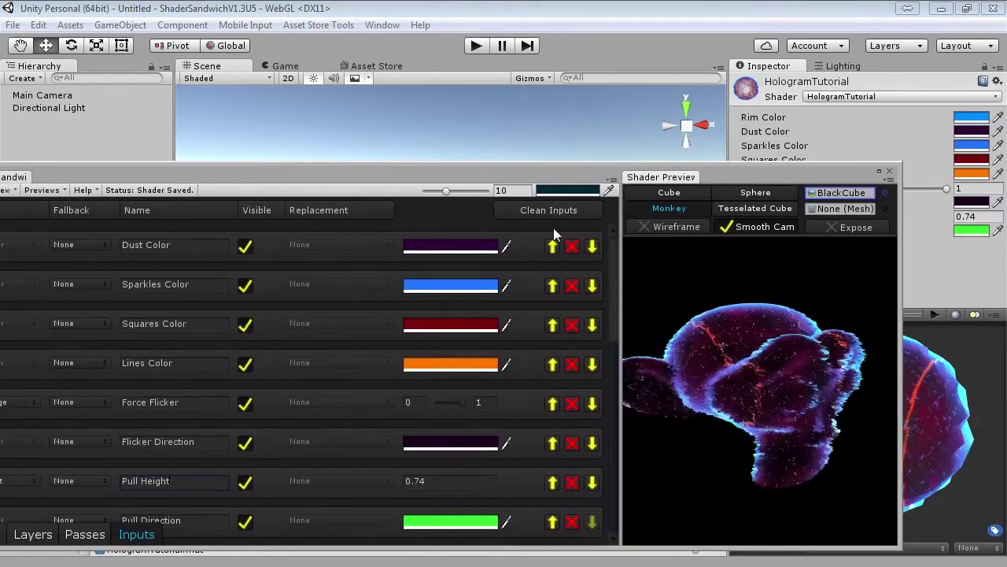
pyautogui.moveTo(545, 176); pyautogui.dragTo(618, 167)
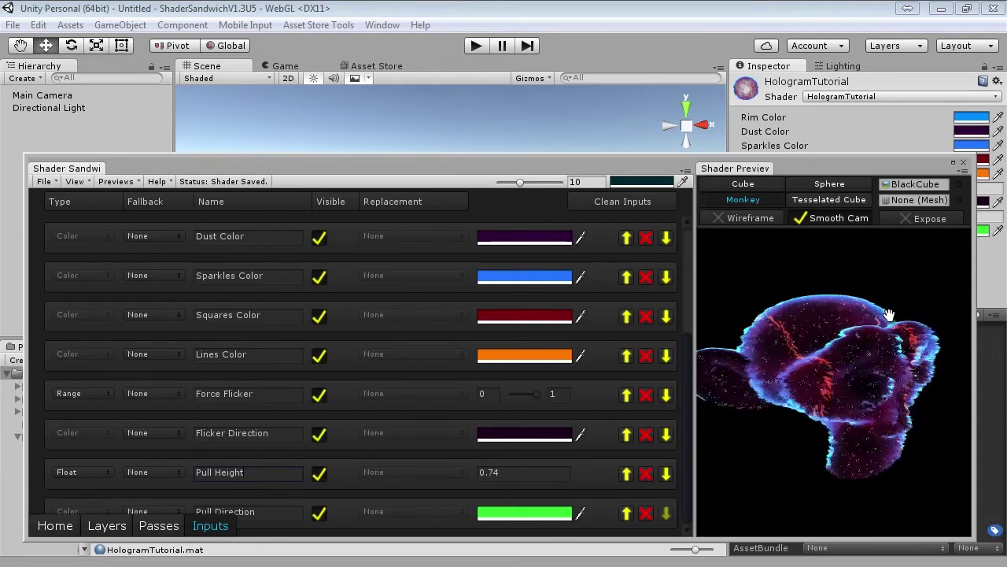
# Turn the preview monkey to face forward and lower the Force Flicker input to its minimum of 0
pyautogui.moveTo(889, 315); pyautogui.dragTo(865, 324)
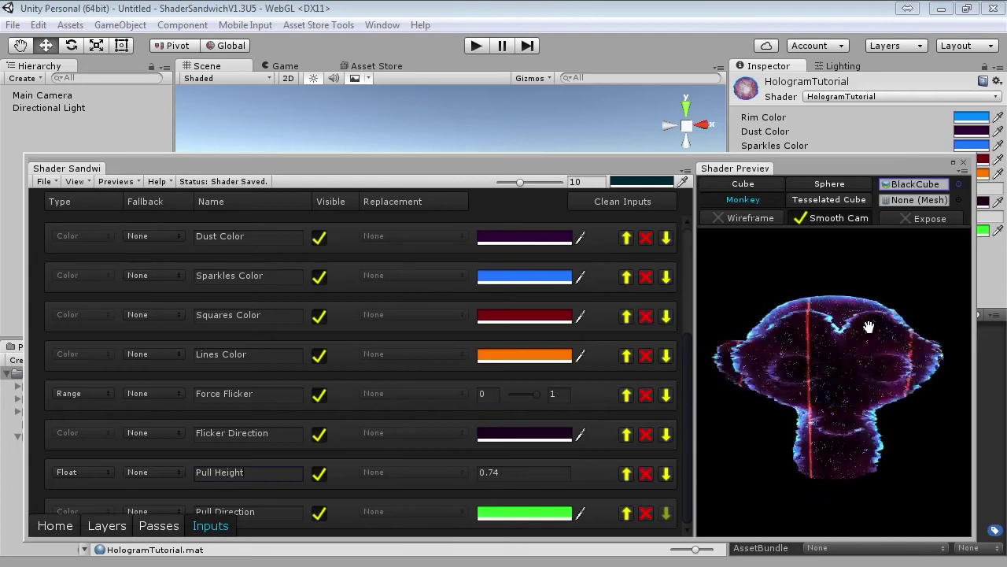
pyautogui.moveTo(528, 394); pyautogui.dragTo(508, 393)
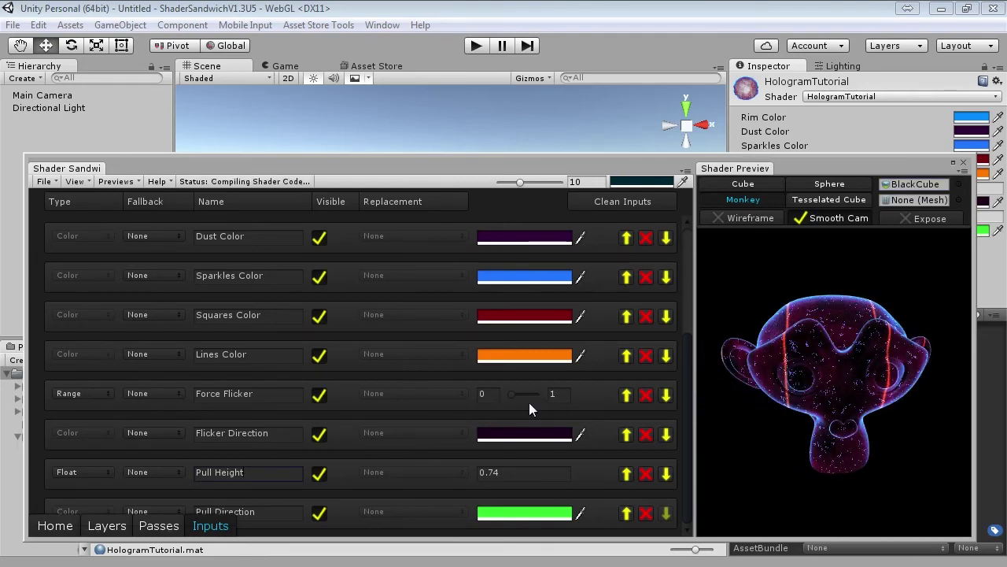